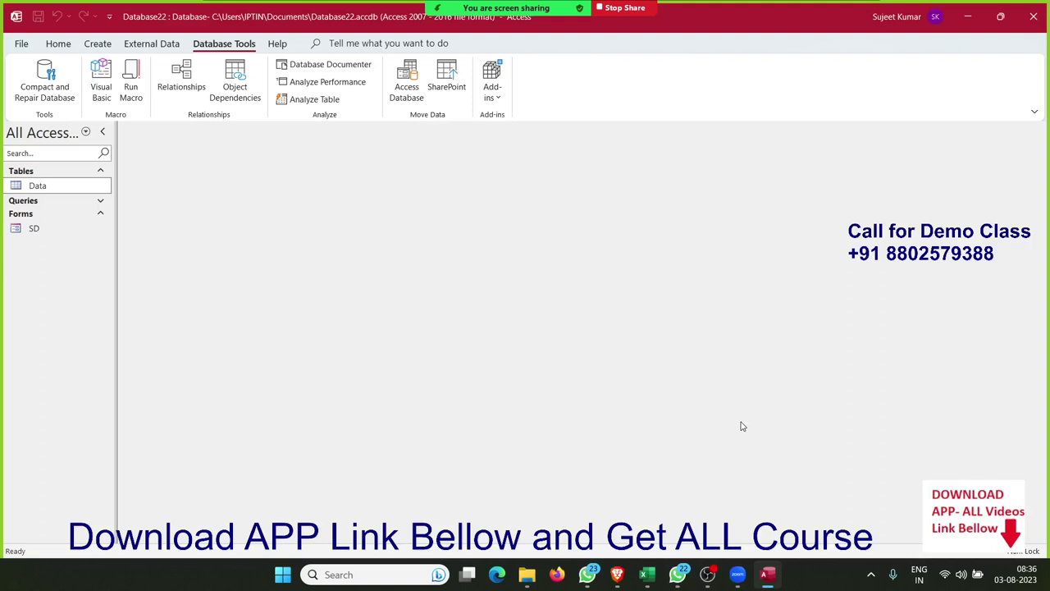
# Open the Data table from the navigation pane
pyautogui.click(74, 204)
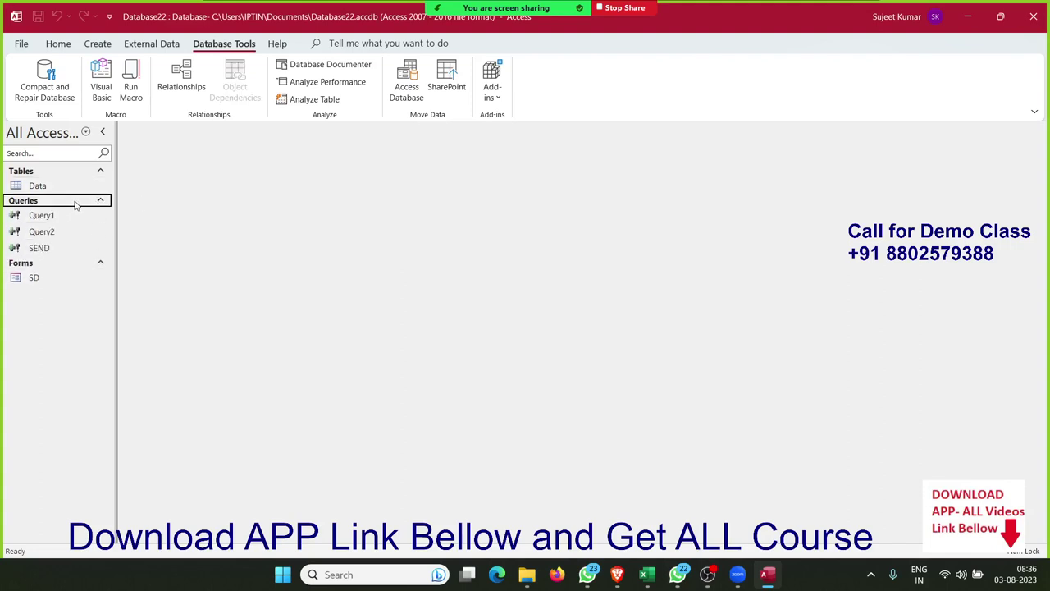
pyautogui.click(60, 186)
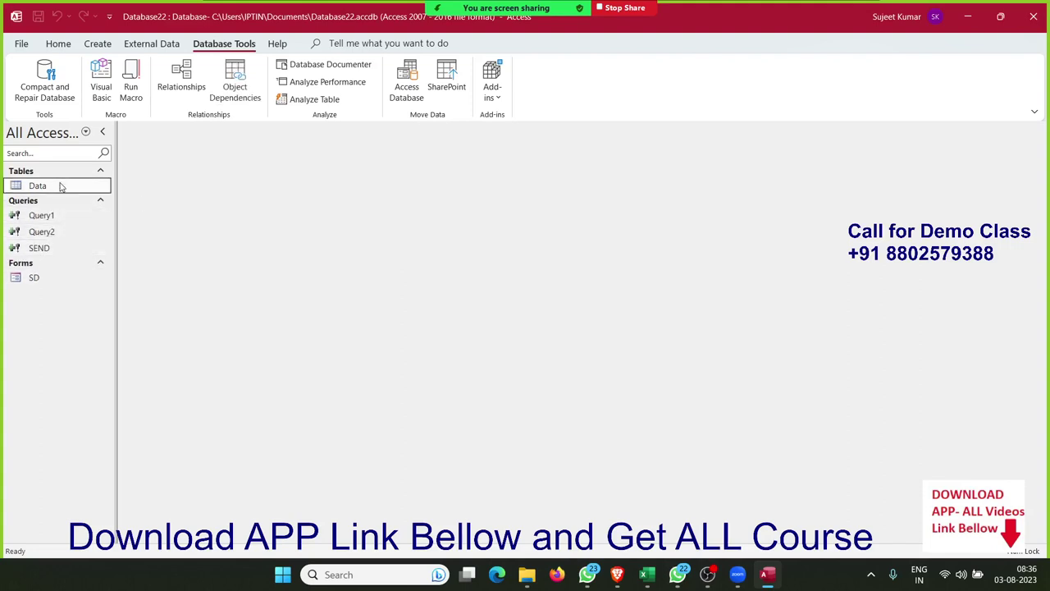
pyautogui.doubleClick(61, 186)
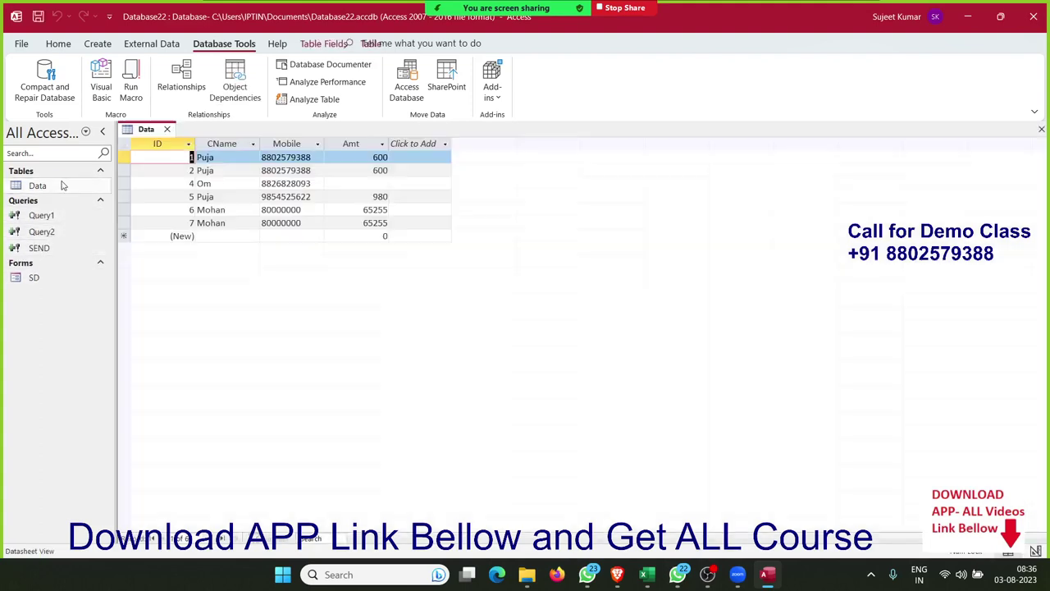
# Select the CName, Mobile and Amt columns to review the six customer records
pyautogui.moveTo(181, 144); pyautogui.dragTo(337, 141)
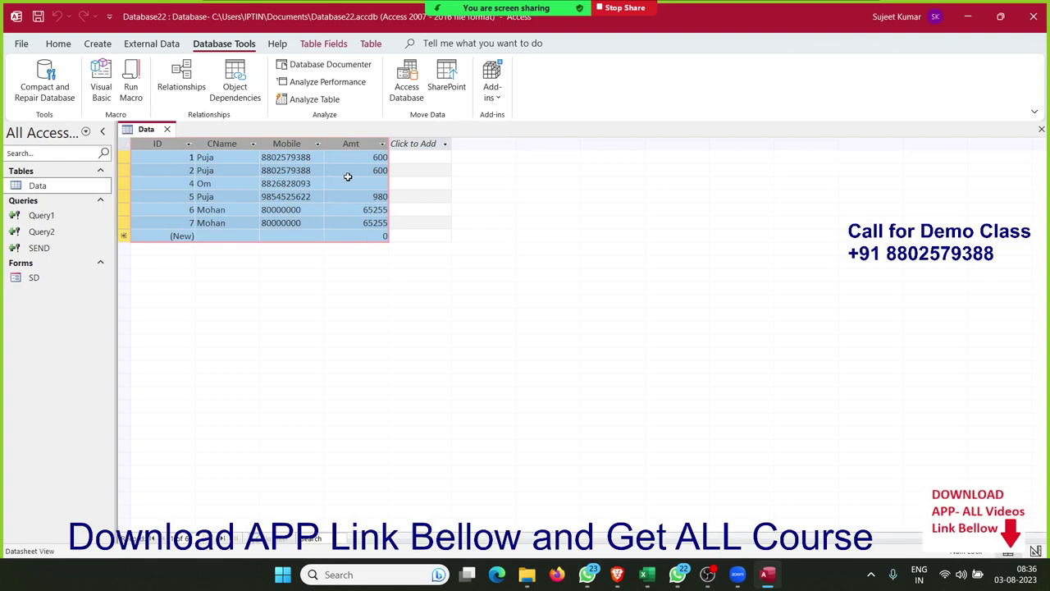
pyautogui.click(349, 181)
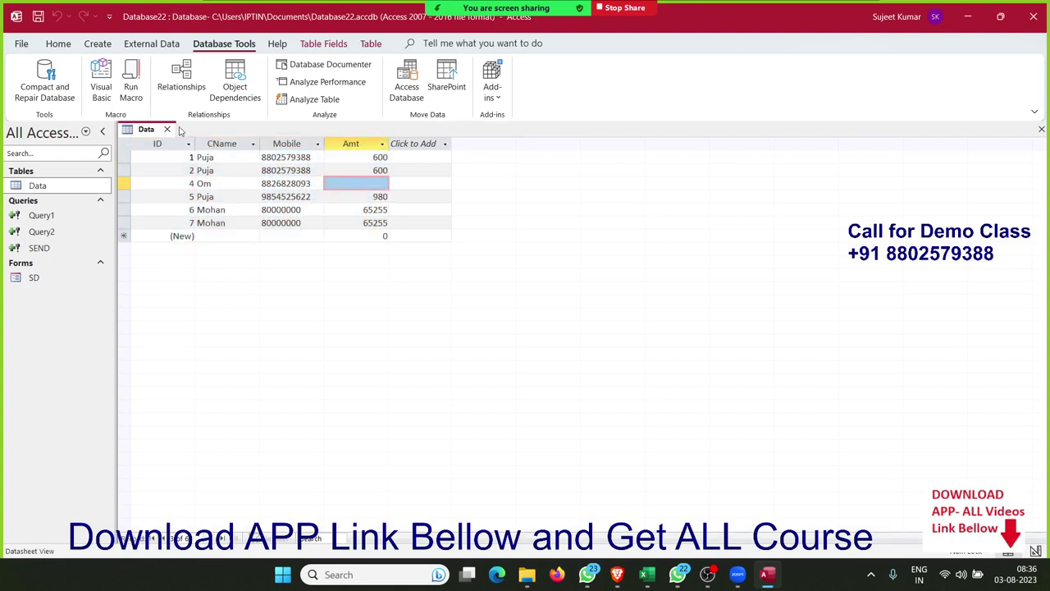
pyautogui.click(216, 170)
pyautogui.moveTo(220, 144); pyautogui.dragTo(380, 145)
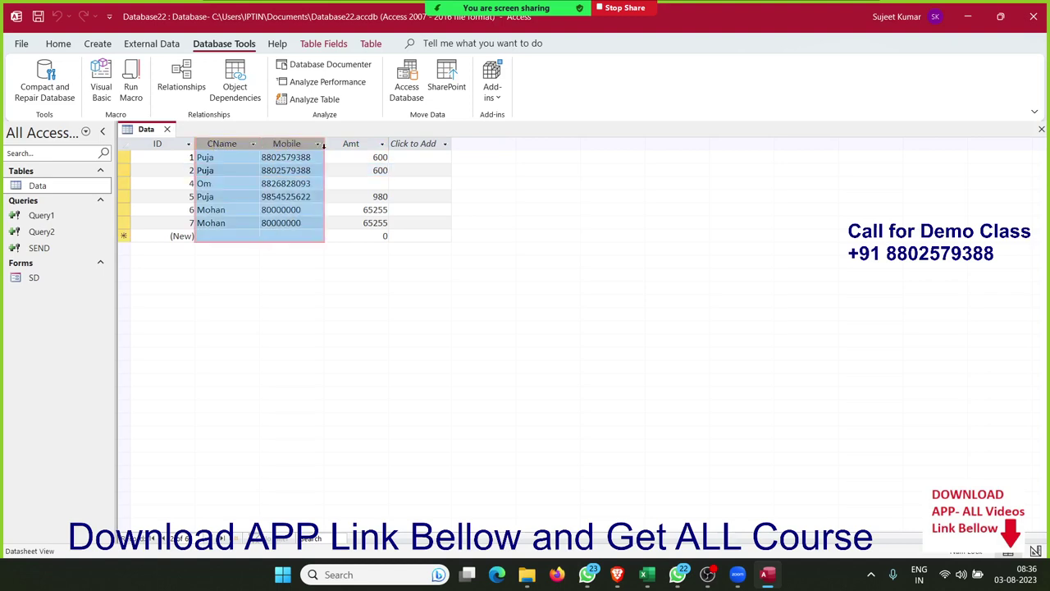
pyautogui.doubleClick(311, 174)
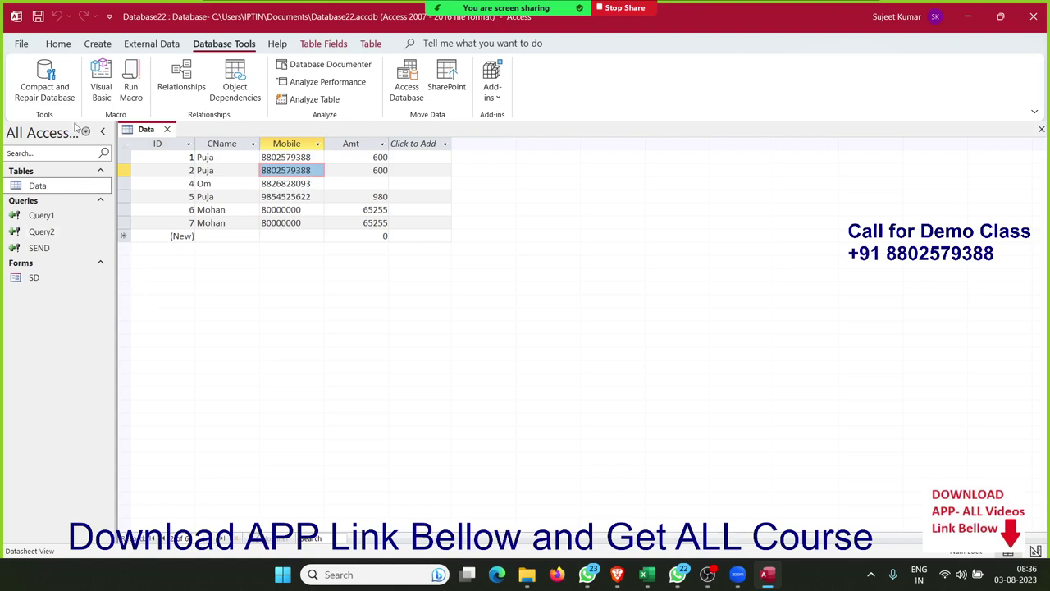
pyautogui.click(96, 45)
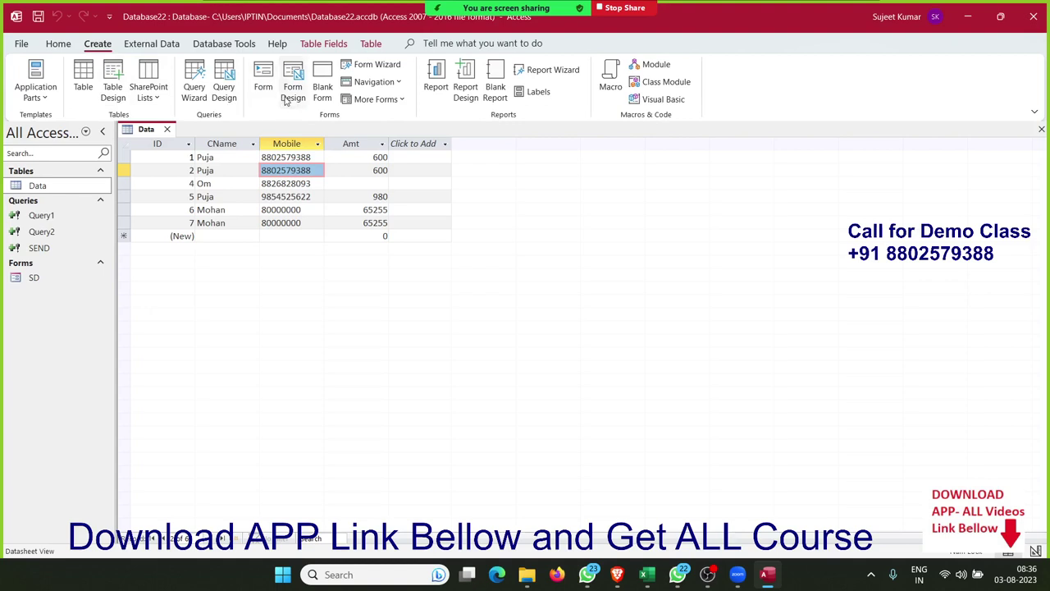
# Create a new query in SQL view, replacing the default SELECT text with an INSERT start
pyautogui.click(224, 94)
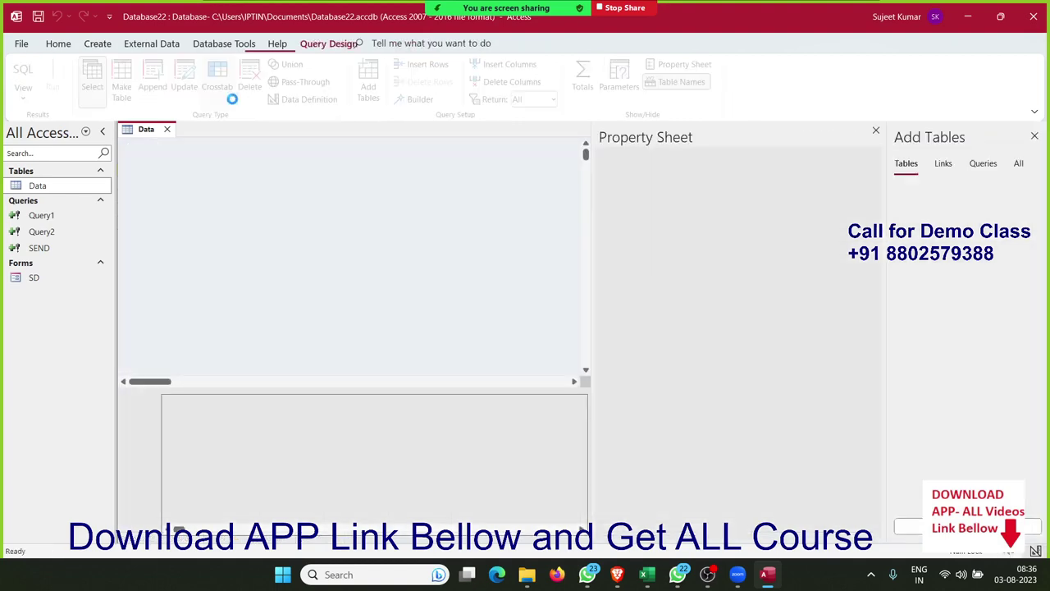
pyautogui.click(27, 95)
pyautogui.click(50, 131)
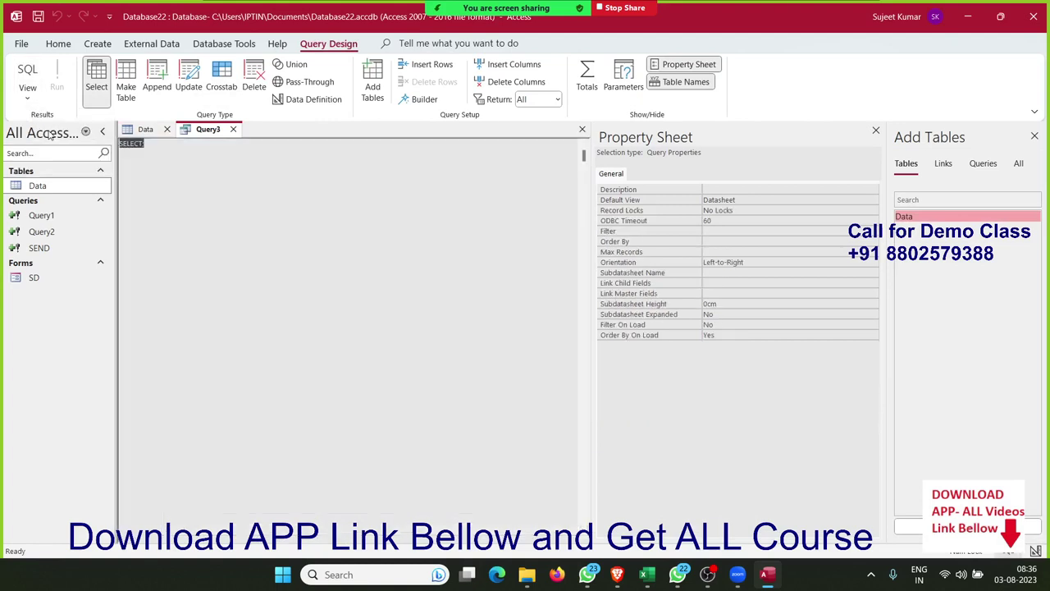
pyautogui.click(175, 157)
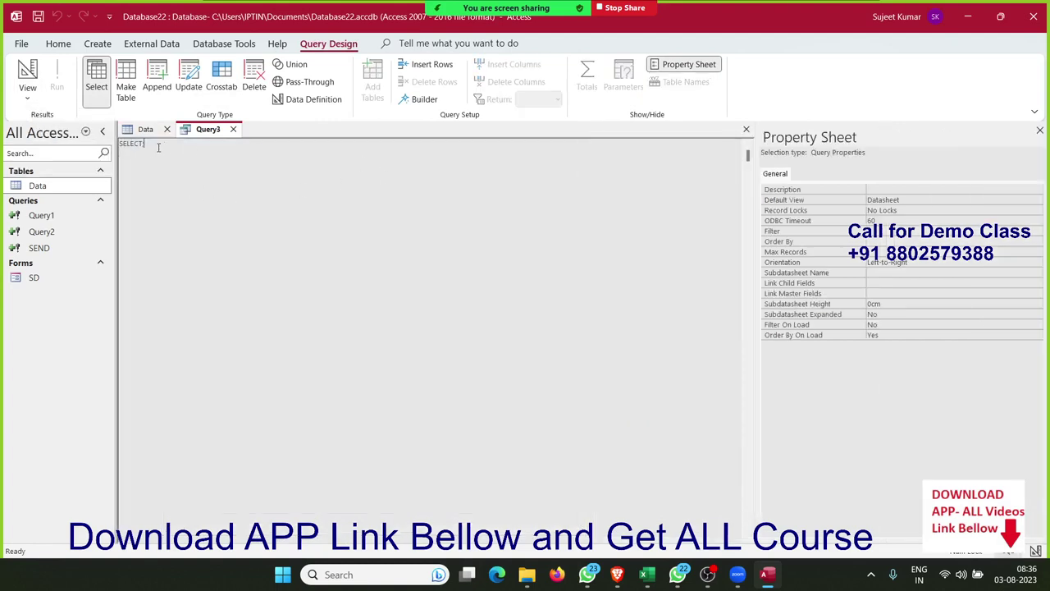
pyautogui.hotkey('ctrl', 'a')
pyautogui.press('Delete')
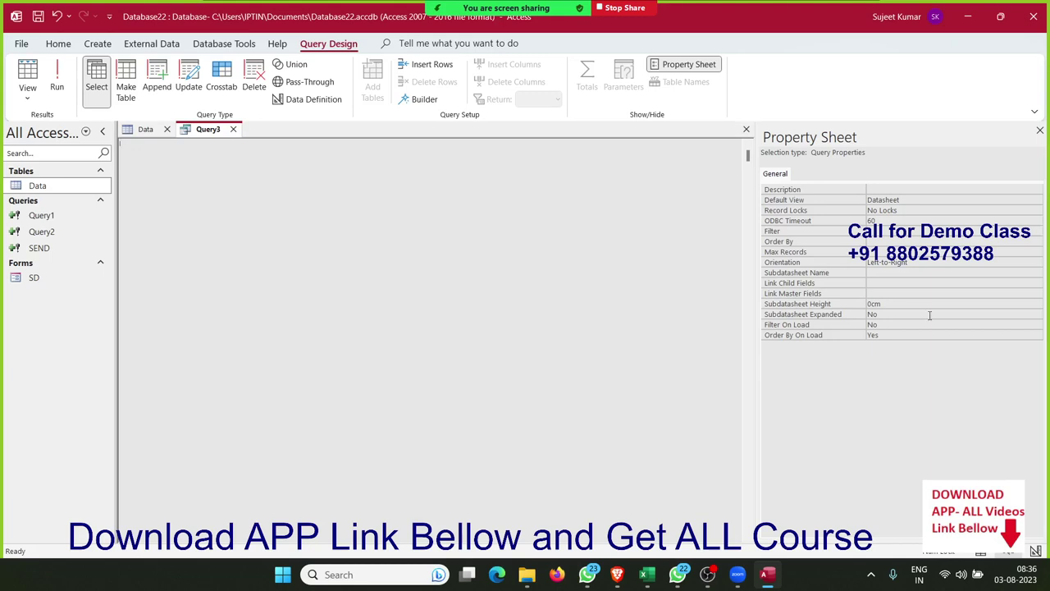
pyautogui.write('INSERT ')
pyautogui.write('int')
pyautogui.write(' to')
# Open the SEND query in Design View for reference and finish the line targeting Data
pyautogui.rightClick(55, 244)
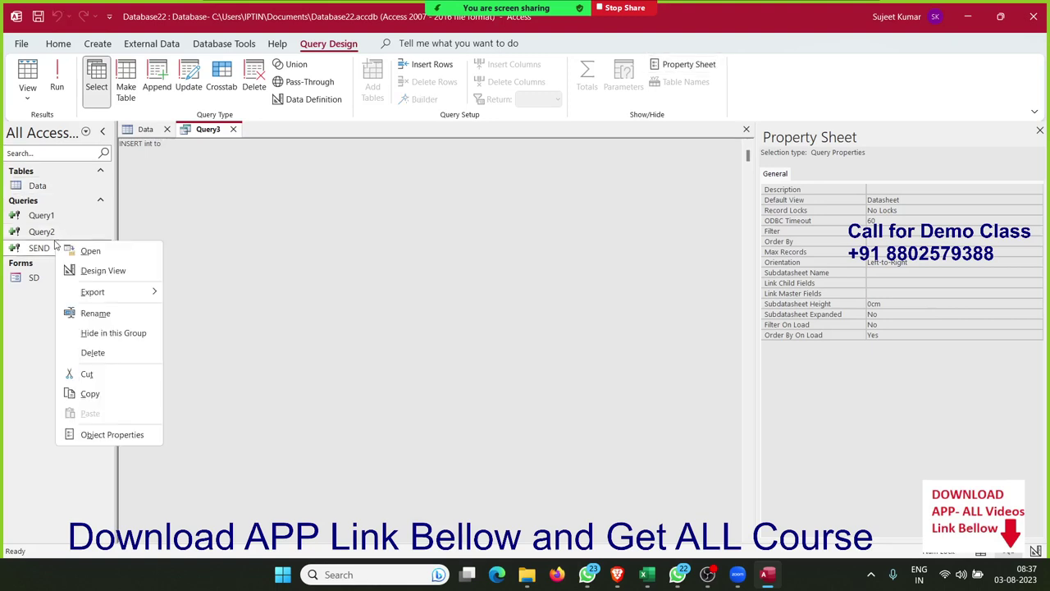
pyautogui.click(107, 270)
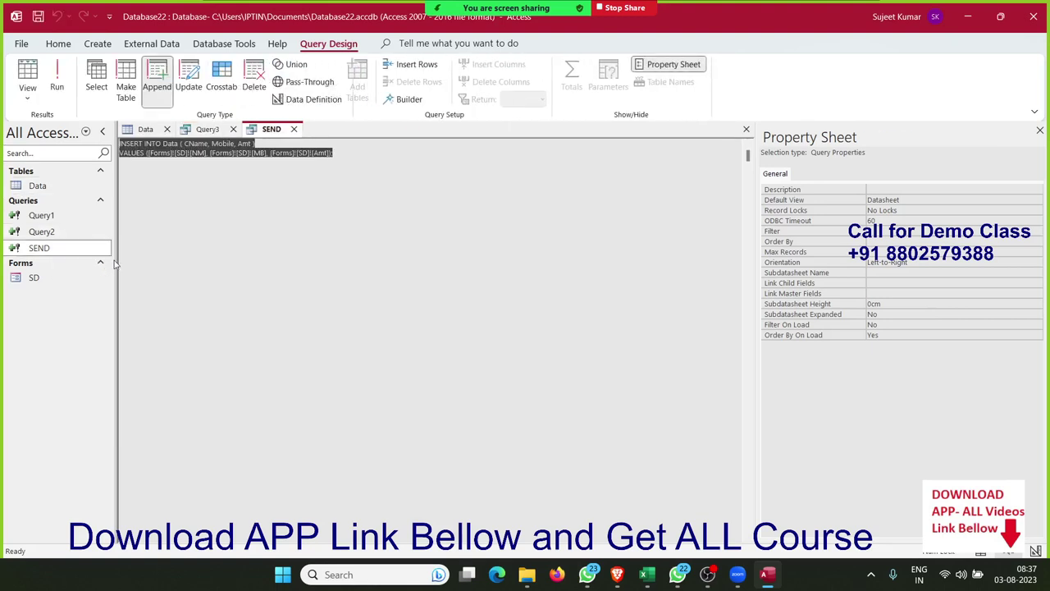
pyautogui.doubleClick(152, 143)
pyautogui.click(208, 129)
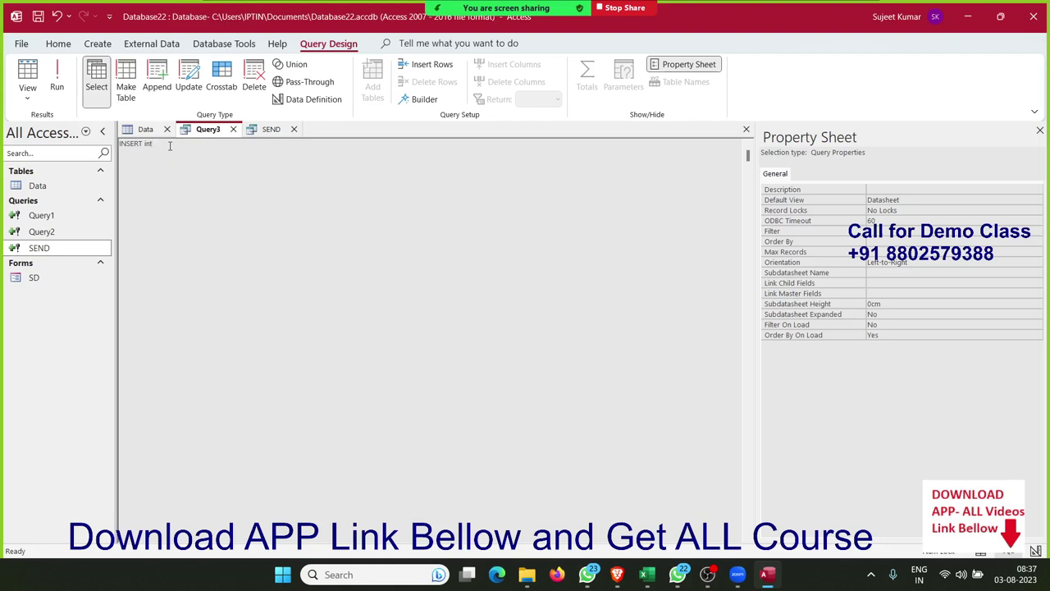
pyautogui.write('to ')
pyautogui.write('Data (')
# Copy the CName field name from the Data table into Query3's parenthesised field list
pyautogui.click(145, 130)
pyautogui.doubleClick(215, 144)
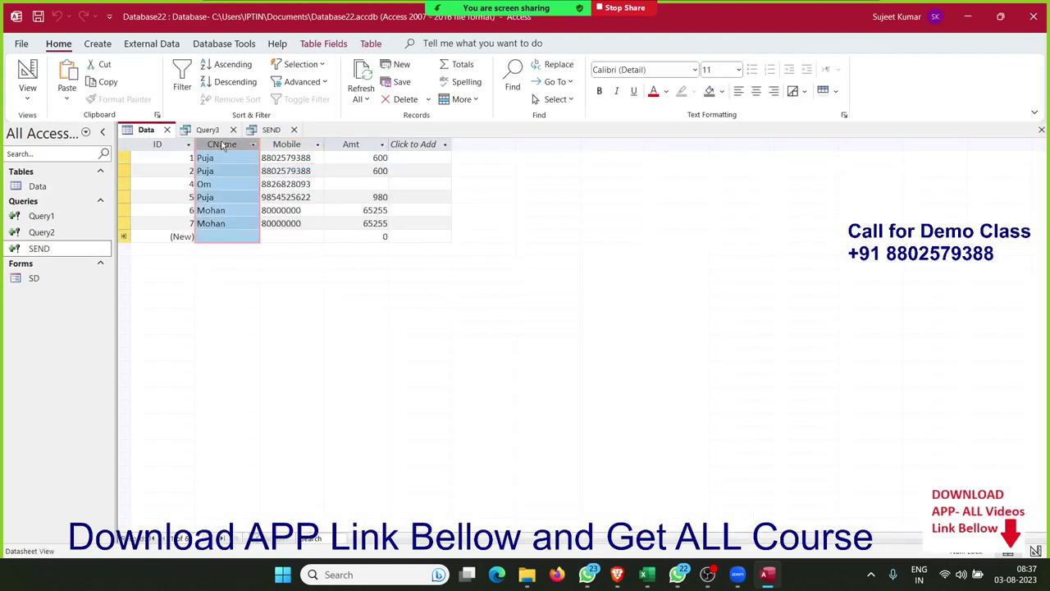
pyautogui.hotkey('ctrl', 'c')
pyautogui.click(207, 130)
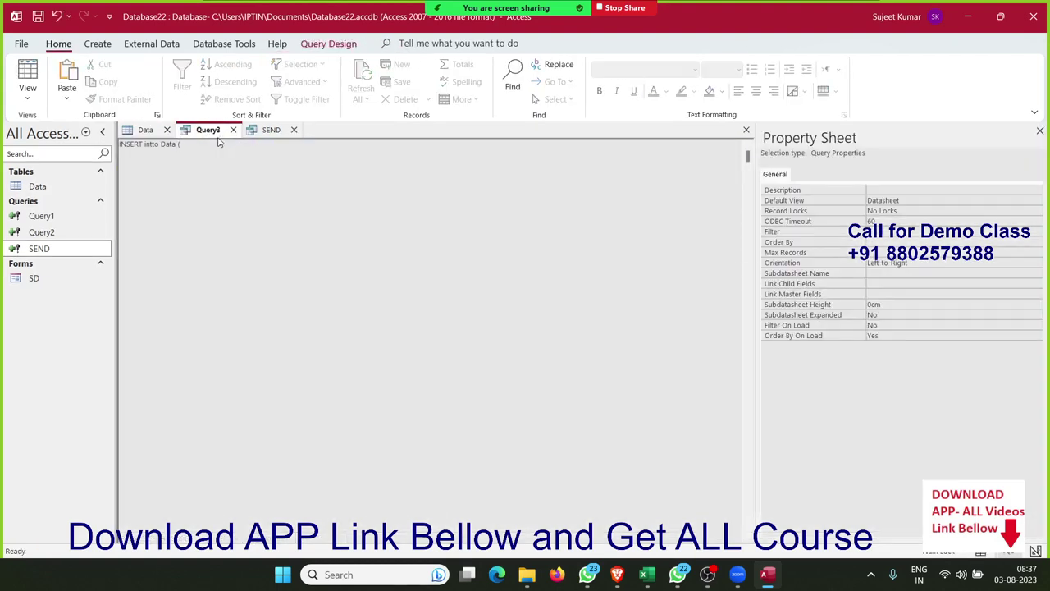
pyautogui.write('(')
pyautogui.hotkey('ctrl', 'v')
# Copy the Mobile field name into the field list, undoing an accidental column rename
pyautogui.click(146, 130)
pyautogui.click(267, 145)
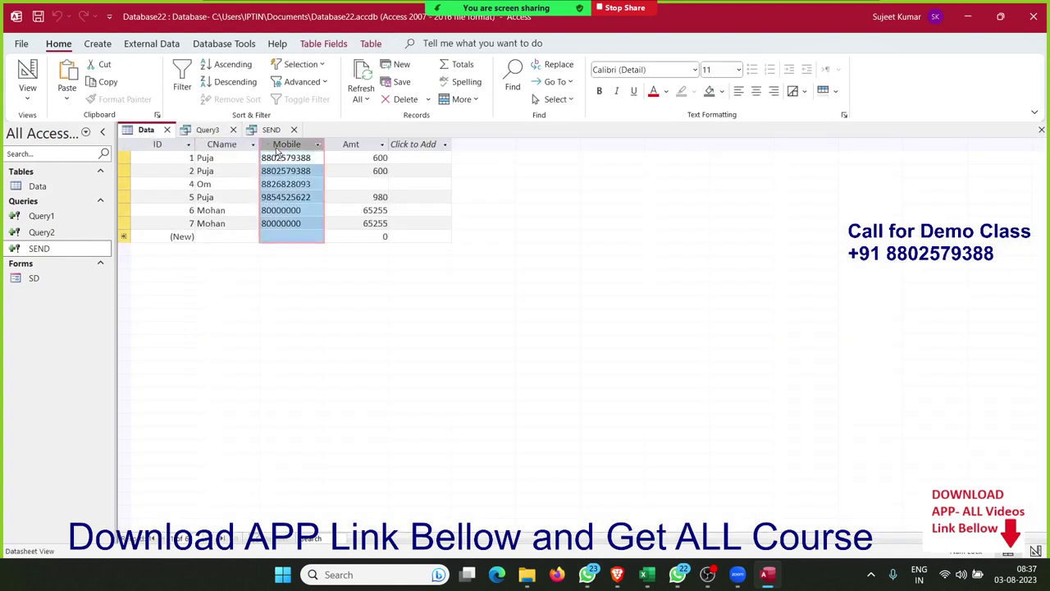
pyautogui.doubleClick(268, 146)
pyautogui.hotkey('ctrl', 'v')
pyautogui.hotkey('ctrl', 'z')
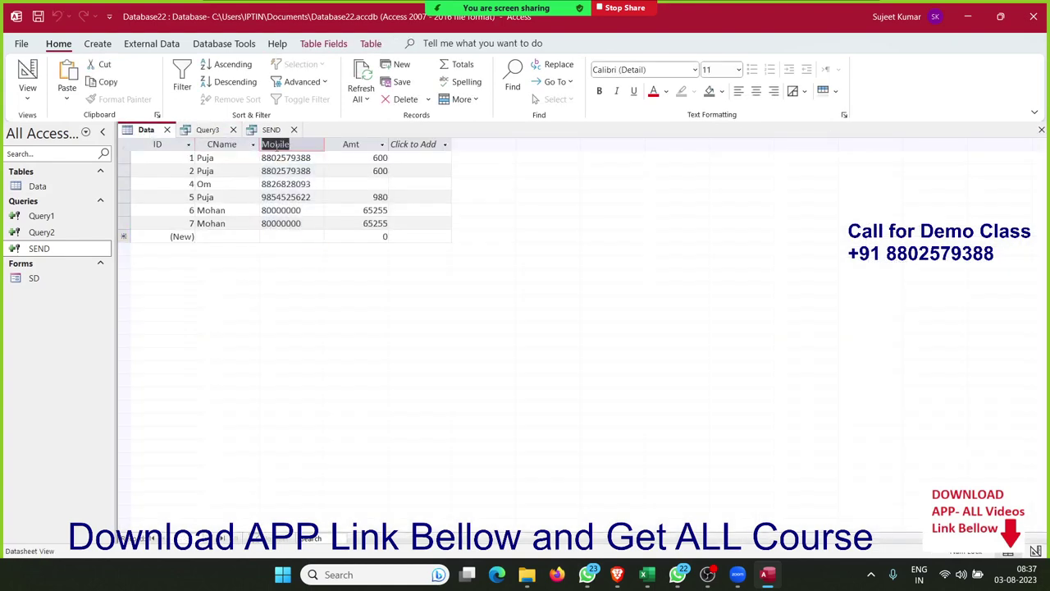
pyautogui.hotkey('ctrl', 'z')
pyautogui.hotkey('ctrl', 'z')
pyautogui.click(207, 130)
pyautogui.hotkey('ctrl', 'v')
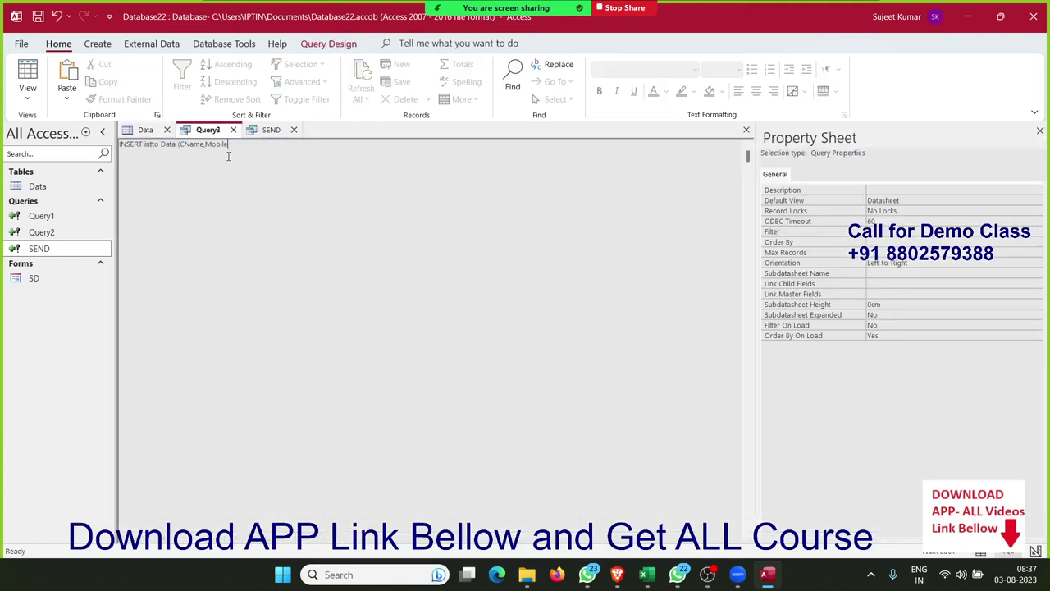
# Add Amt and a VALUES line with the customer's name, mobile number and 5000
pyautogui.write('Amt')
pyautogui.press('Return')
pyautogui.write('VALU')
pyautogui.write("ES('")
pyautogui.write('OM')
pyautogui.press('BackSpace')
pyautogui.press('BackSpace')
pyautogui.write('OM')
pyautogui.write(',5000')
# Fix the misspelled 'intto' to 'into' after Datasheet View reports a syntax error
pyautogui.click(27, 90)
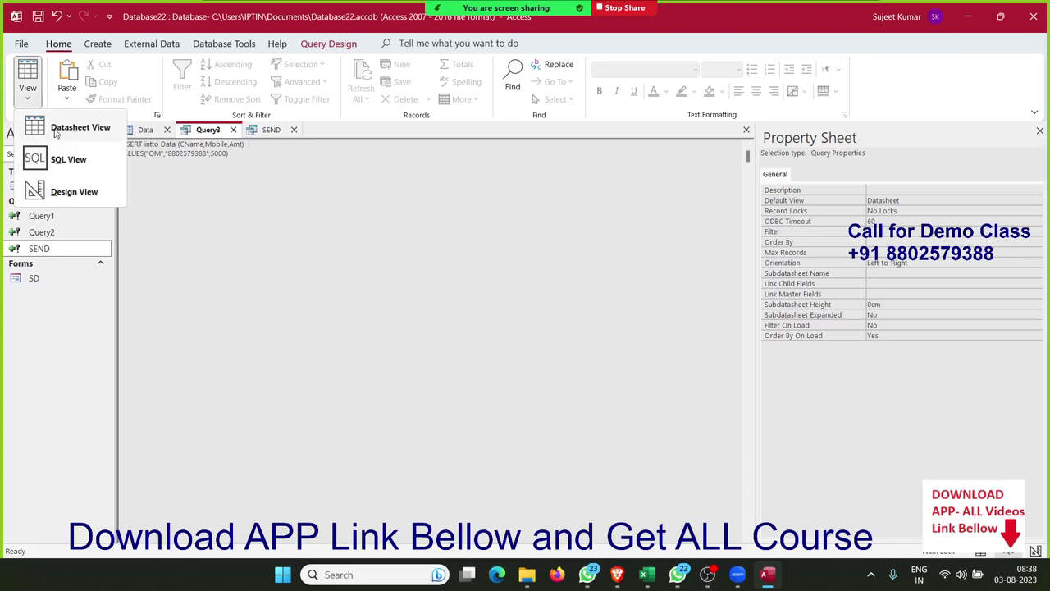
pyautogui.click(66, 128)
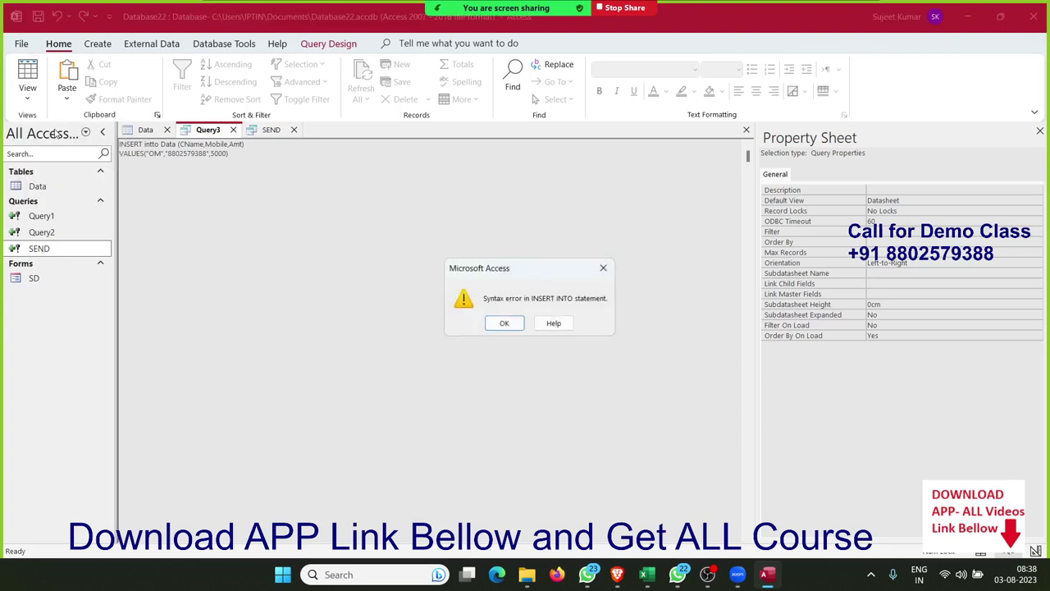
pyautogui.click(505, 324)
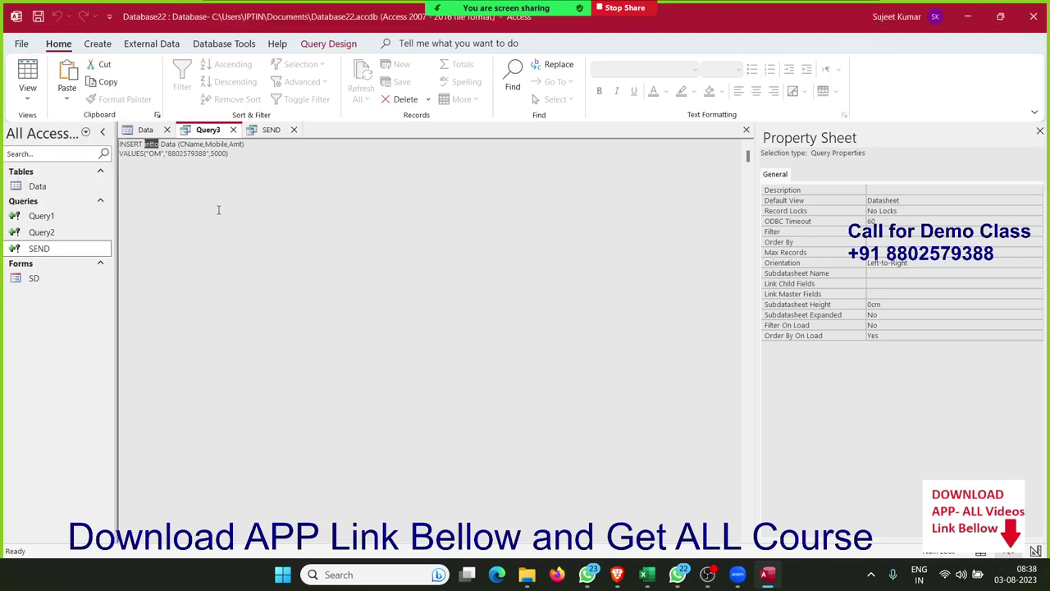
pyautogui.click(153, 149)
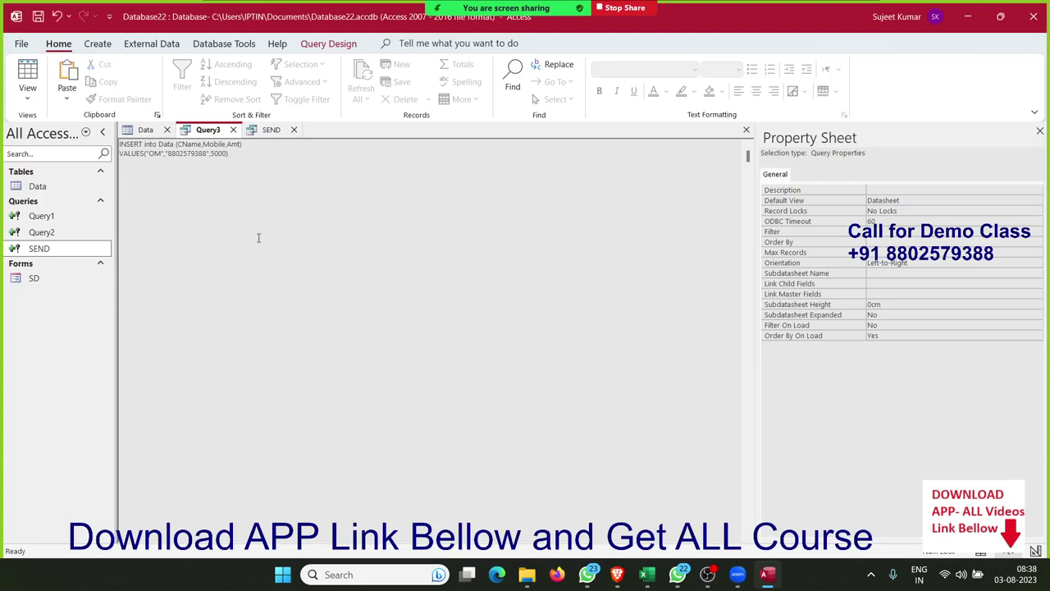
# Preview Query3's one-row result in Datasheet View, then close it and save changes
pyautogui.click(39, 103)
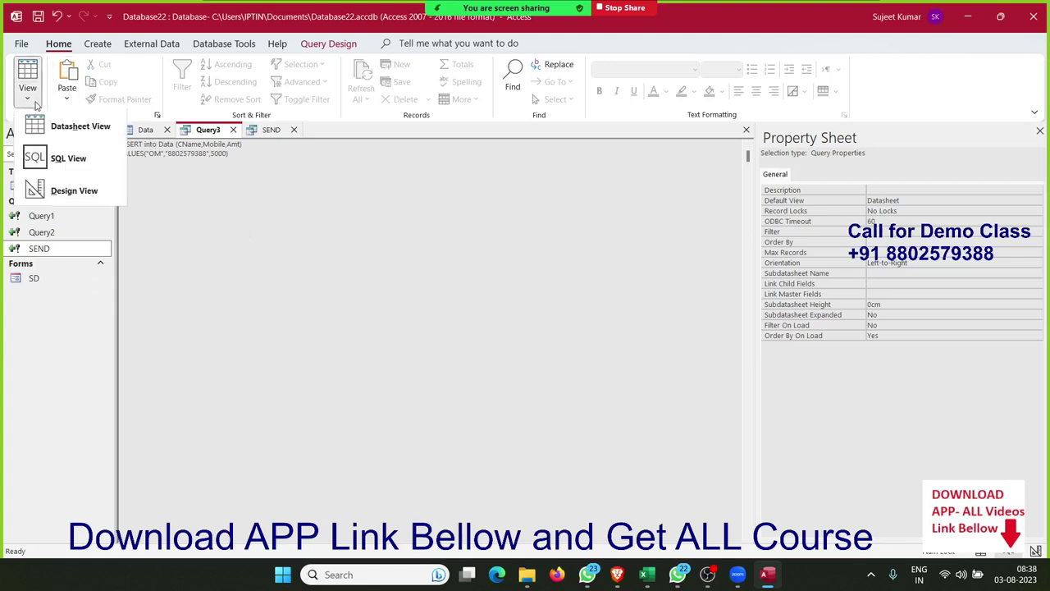
pyautogui.click(36, 130)
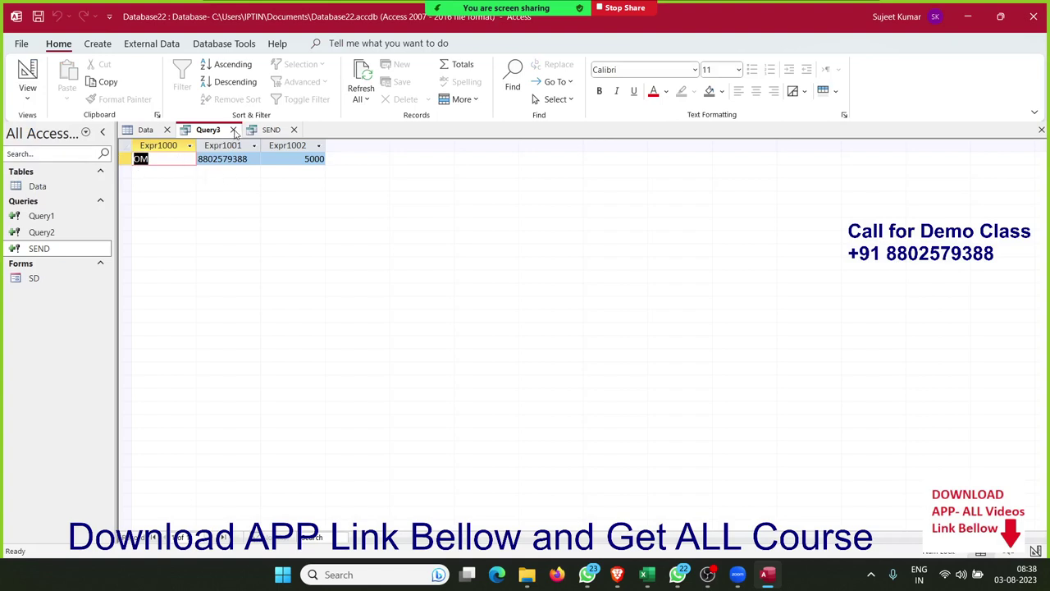
pyautogui.click(39, 102)
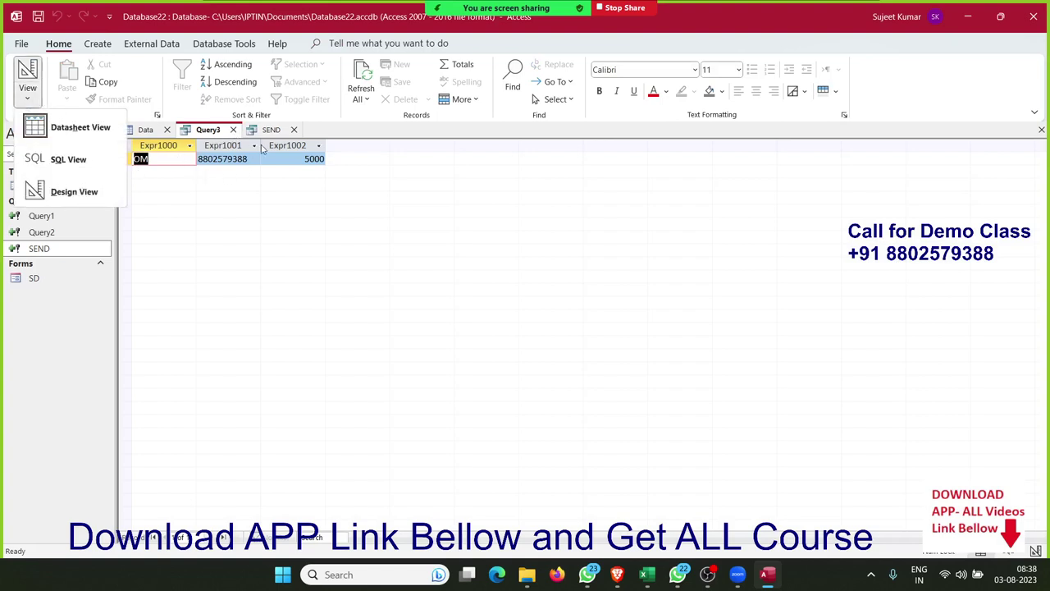
pyautogui.click(234, 130)
pyautogui.click(233, 130)
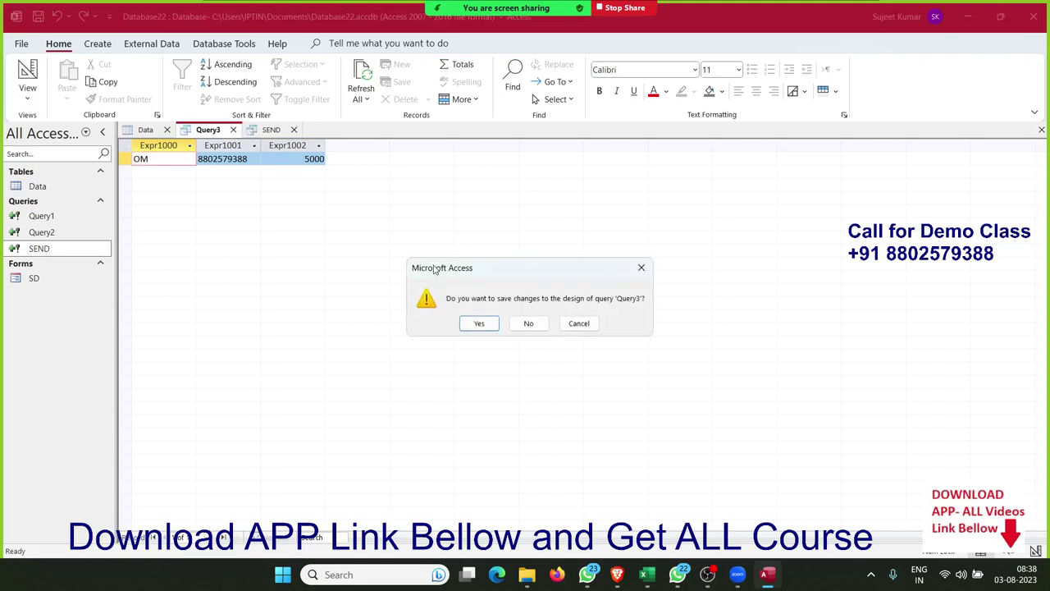
pyautogui.click(471, 323)
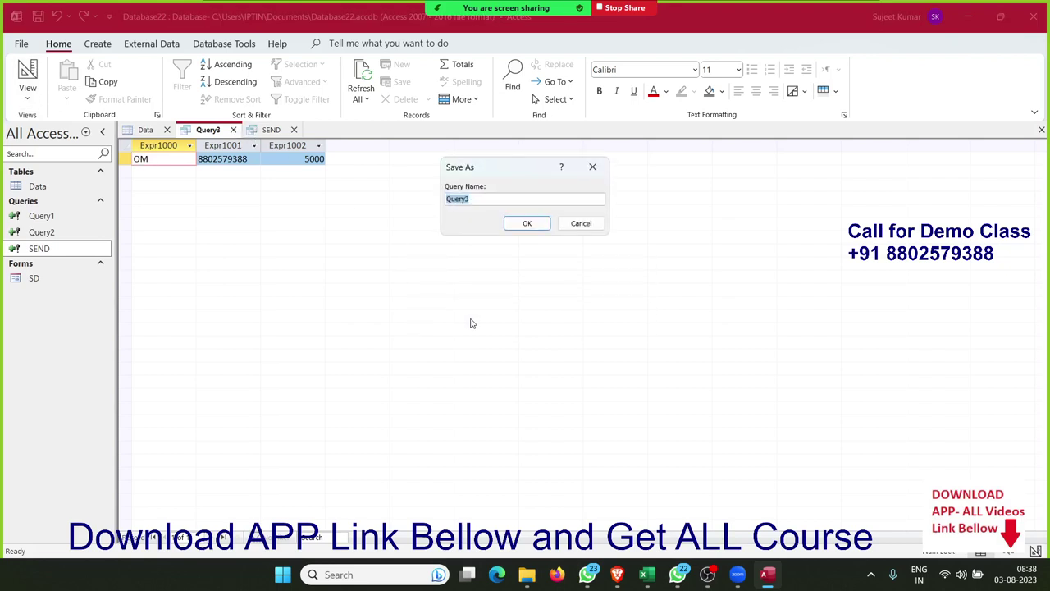
# Save the query as Query3 and run it, confirming the one-row append into Data
pyautogui.click(527, 224)
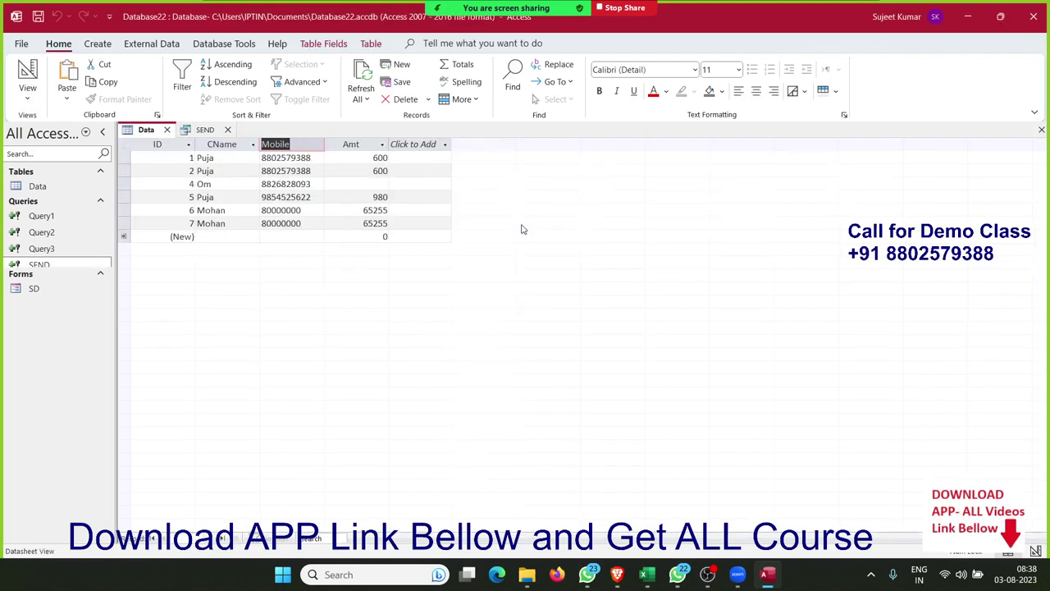
pyautogui.click(71, 250)
pyautogui.doubleClick(70, 250)
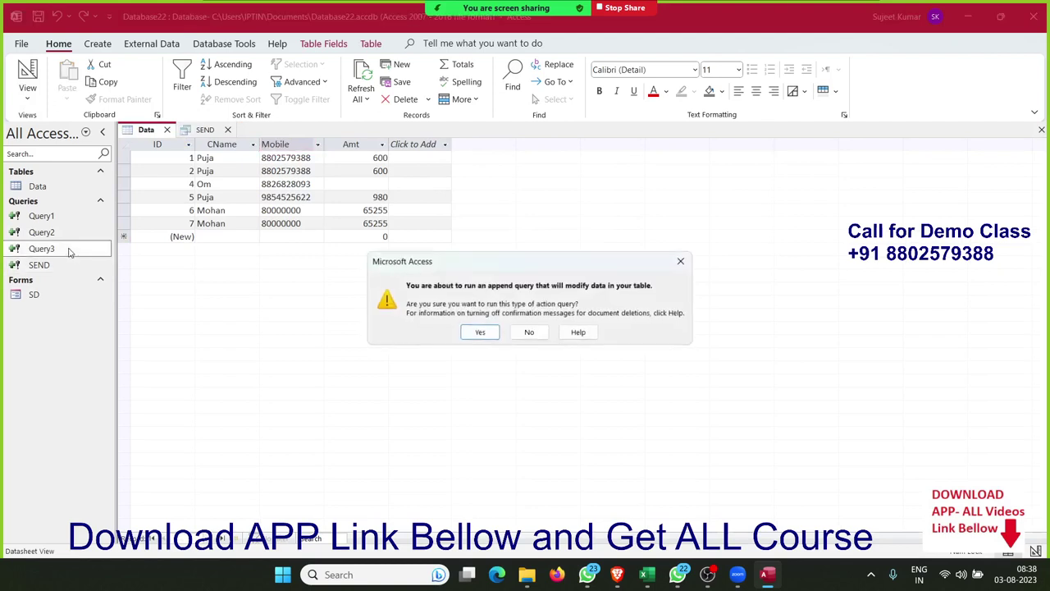
pyautogui.click(490, 338)
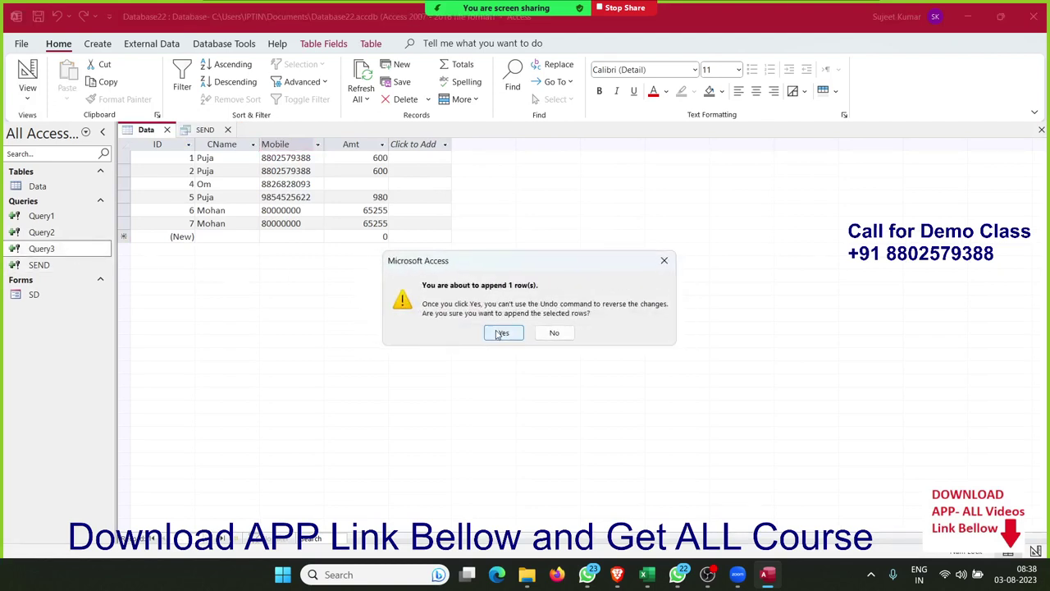
pyautogui.click(498, 336)
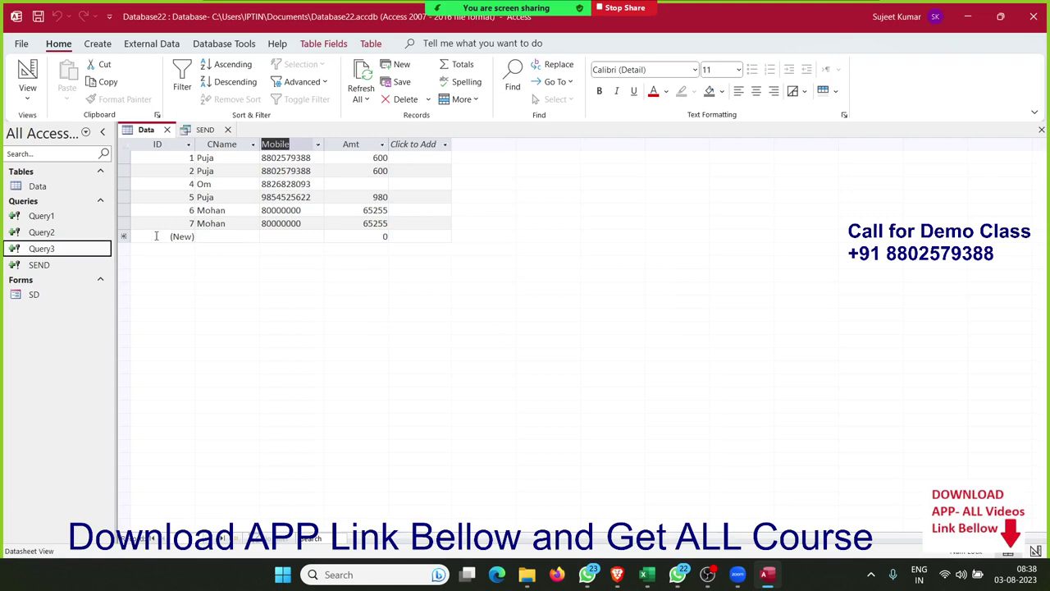
# Close the SEND query and Data table tabs
pyautogui.click(73, 297)
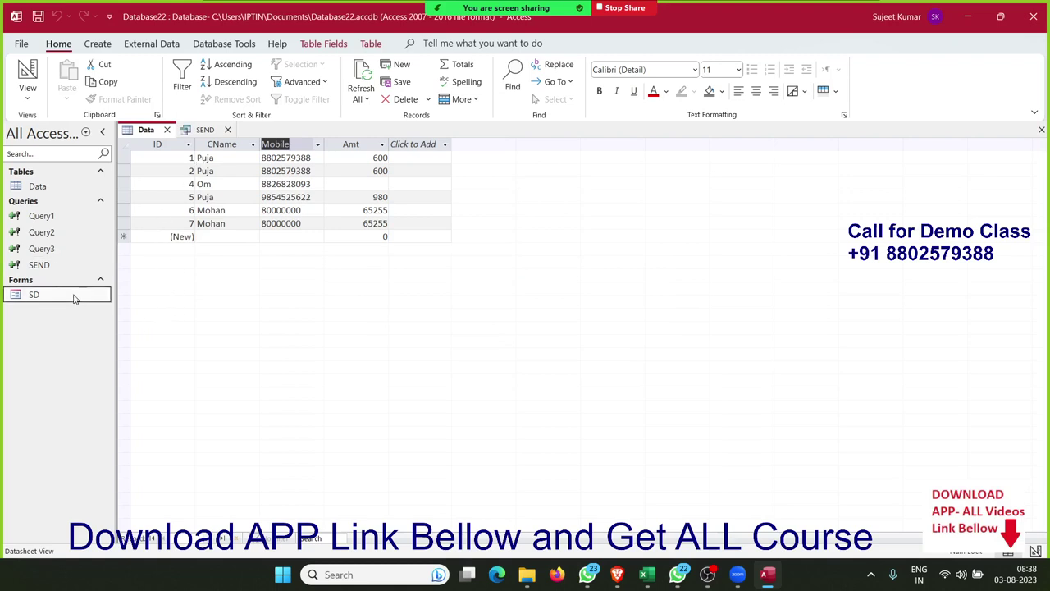
pyautogui.click(201, 133)
pyautogui.click(227, 130)
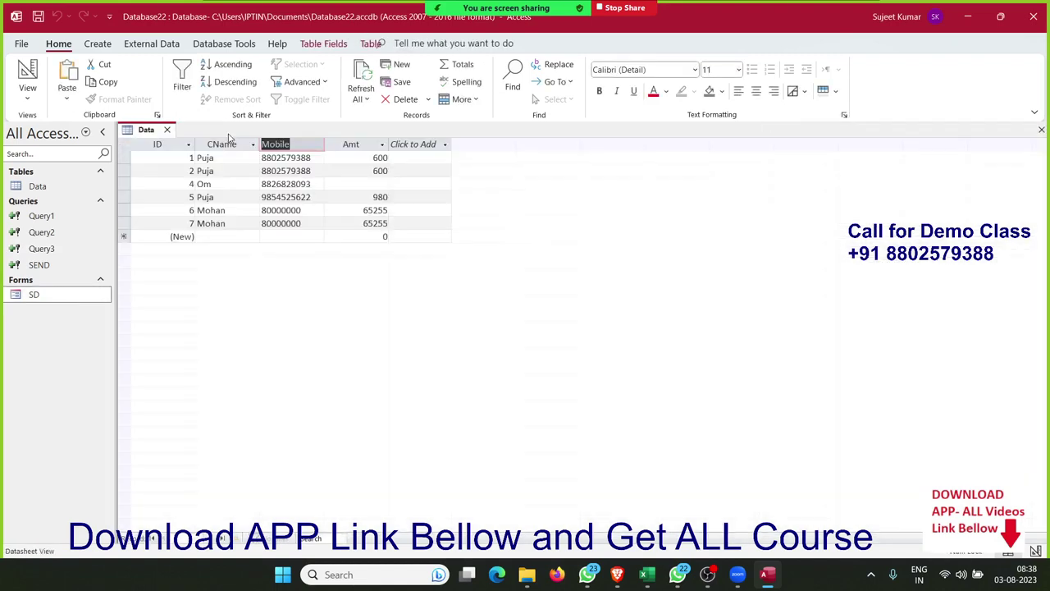
pyautogui.click(167, 129)
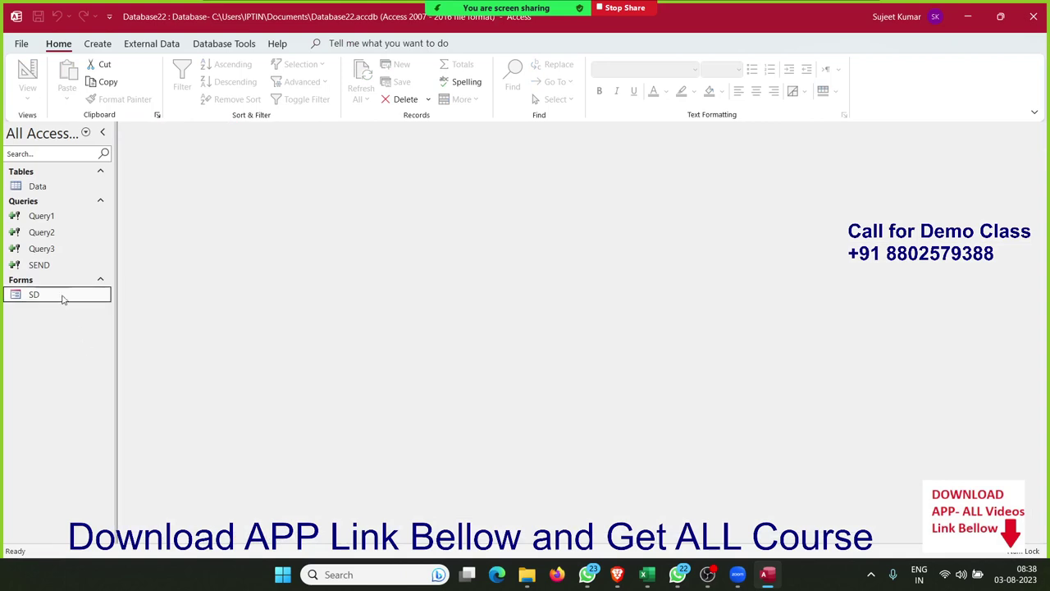
# Generate a quick form from SD, then close SD1 without saving it
pyautogui.moveTo(63, 296); pyautogui.dragTo(96, 155)
pyautogui.click(105, 45)
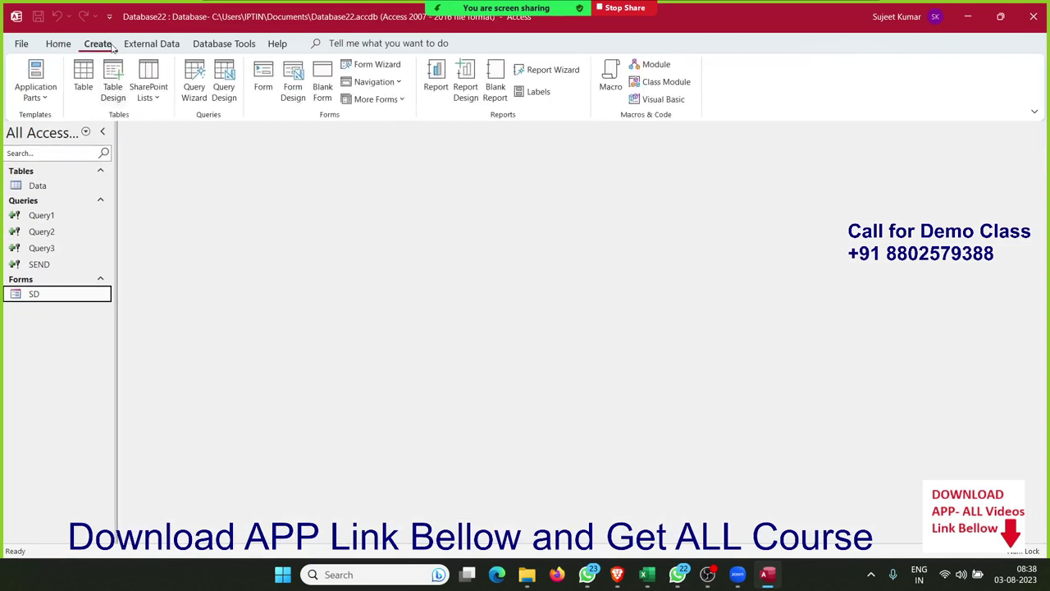
pyautogui.click(263, 91)
pyautogui.click(165, 129)
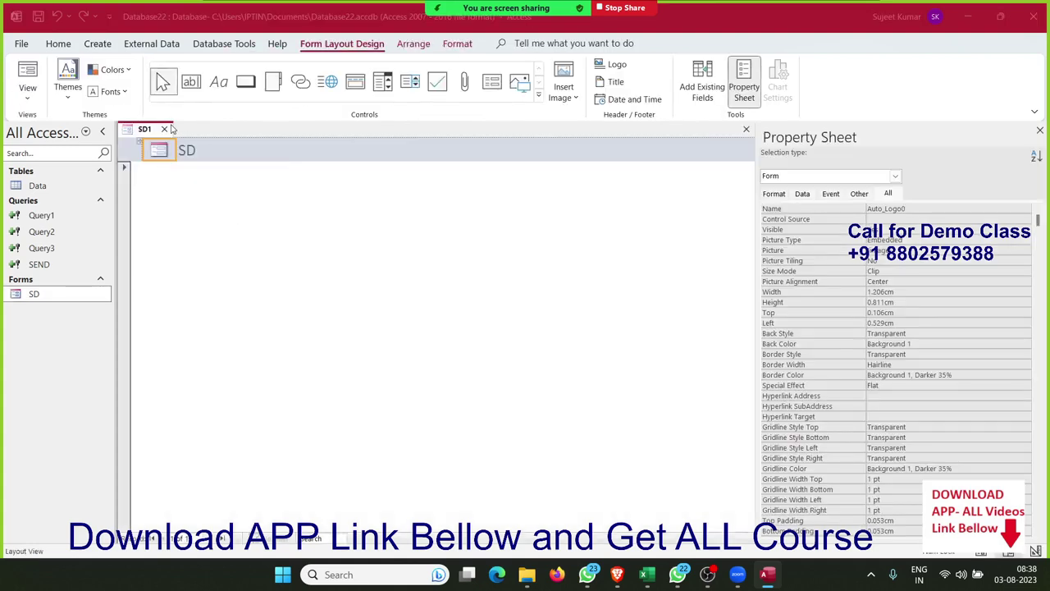
pyautogui.click(529, 325)
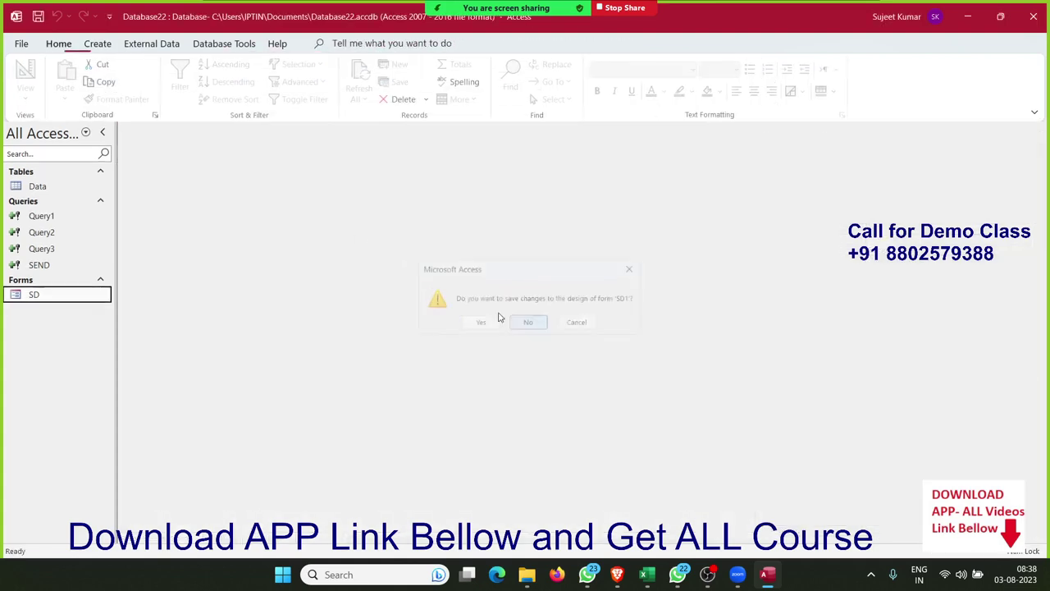
# Start a blank form in Design View and draw a first text box labelled CName
pyautogui.click(97, 44)
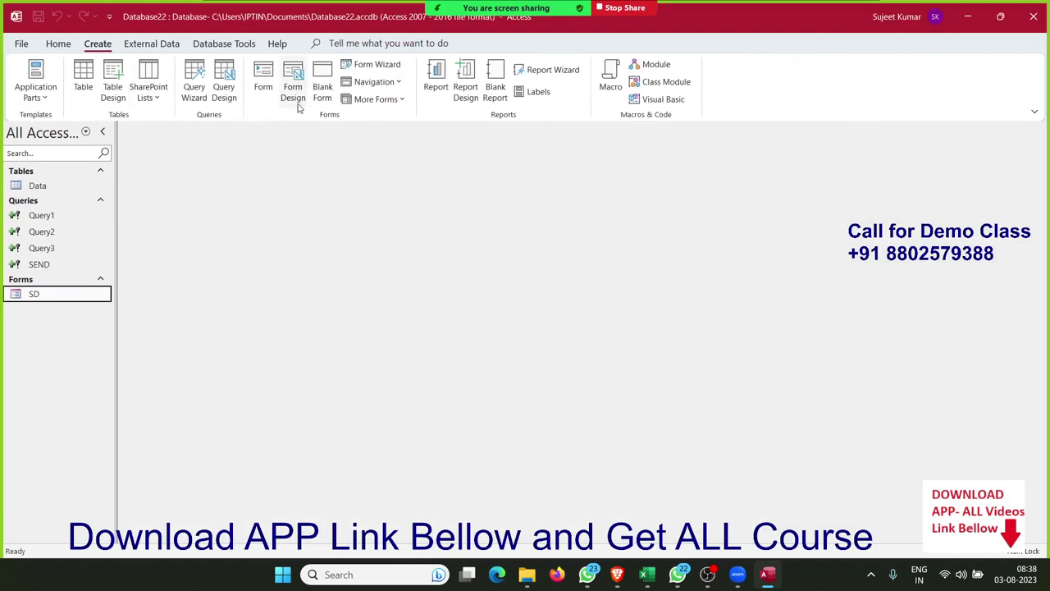
pyautogui.click(300, 105)
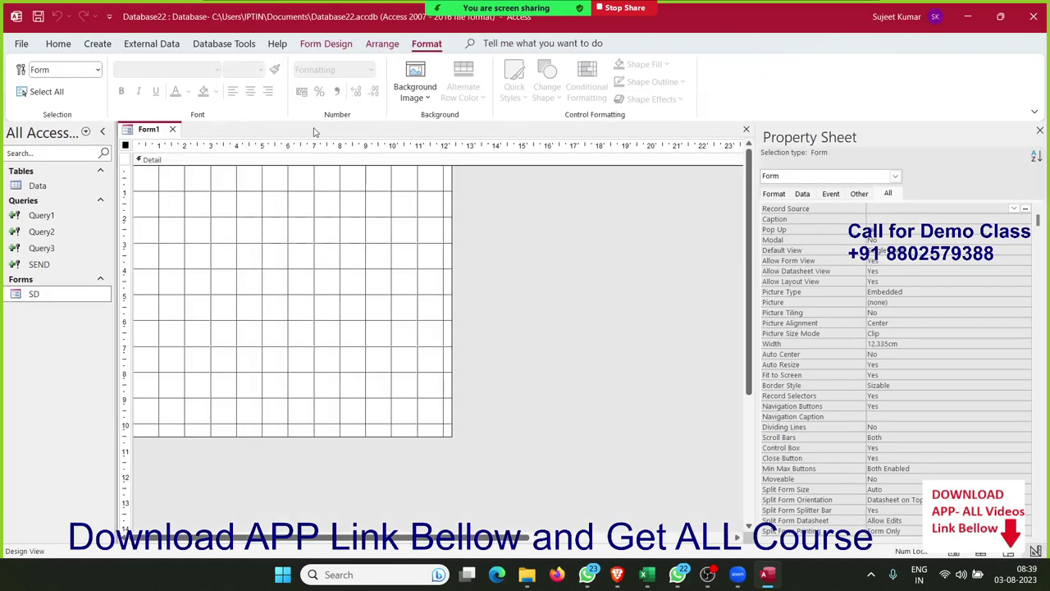
pyautogui.click(317, 235)
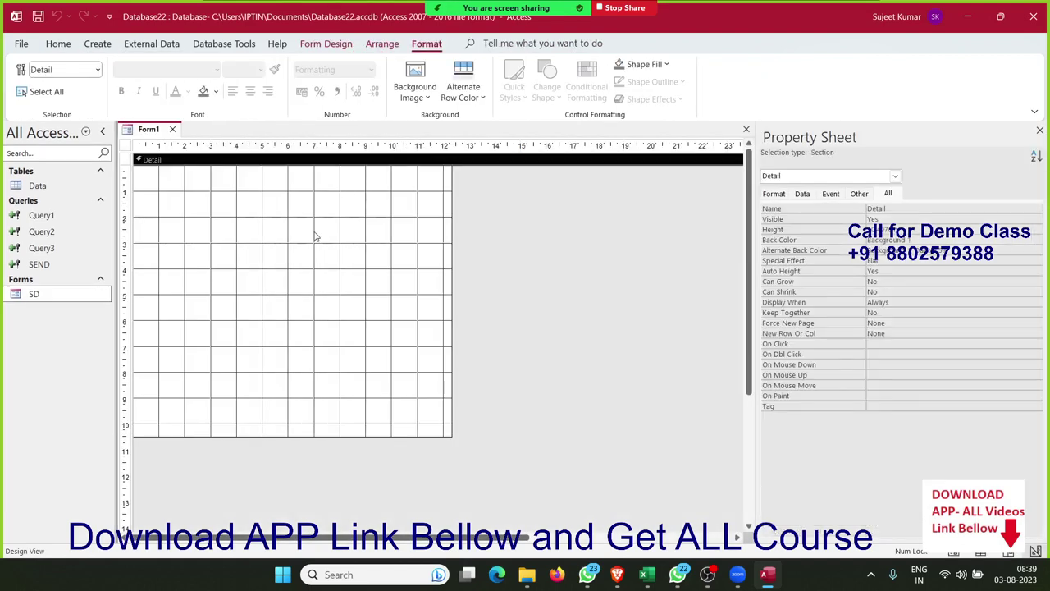
pyautogui.click(325, 44)
pyautogui.click(191, 82)
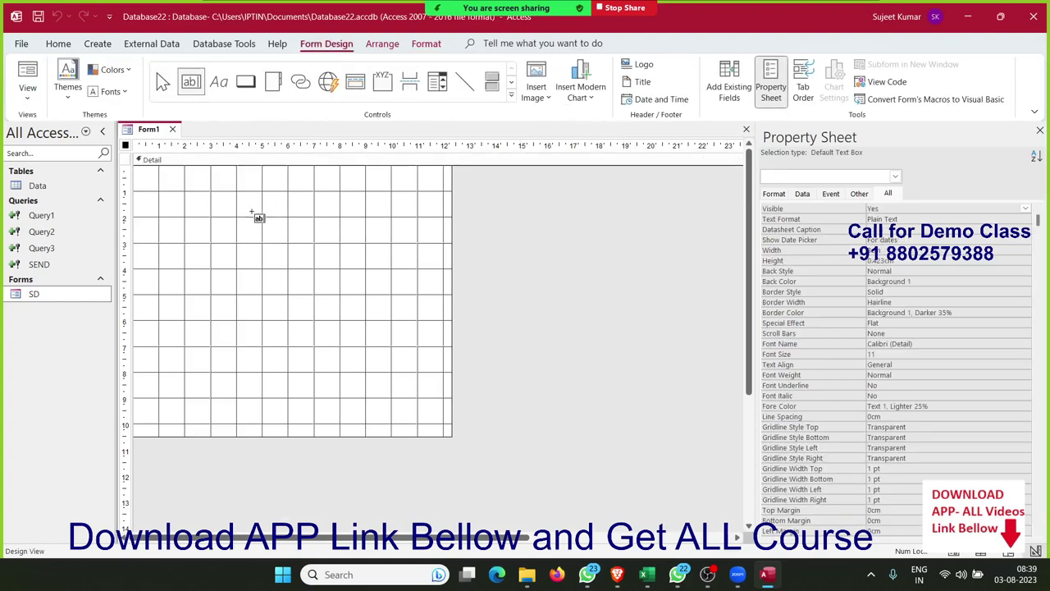
pyautogui.moveTo(249, 202); pyautogui.dragTo(333, 224)
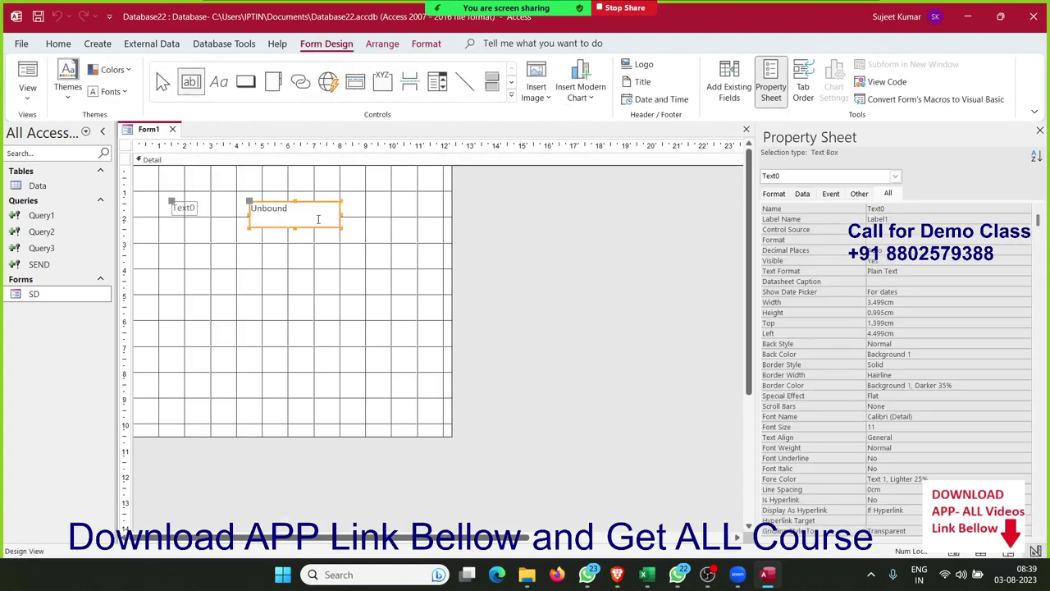
pyautogui.click(182, 208)
pyautogui.doubleClick(179, 209)
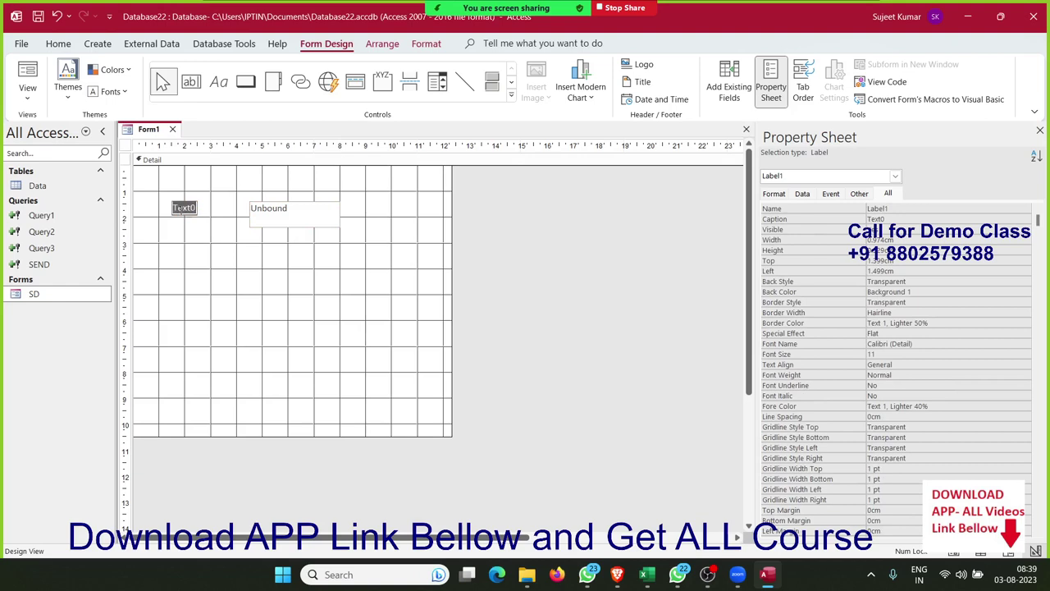
pyautogui.write('Name')
pyautogui.press('BackSpace')
pyautogui.press('BackSpace')
pyautogui.press('BackSpace')
pyautogui.write('Cname')
pyautogui.click(382, 300)
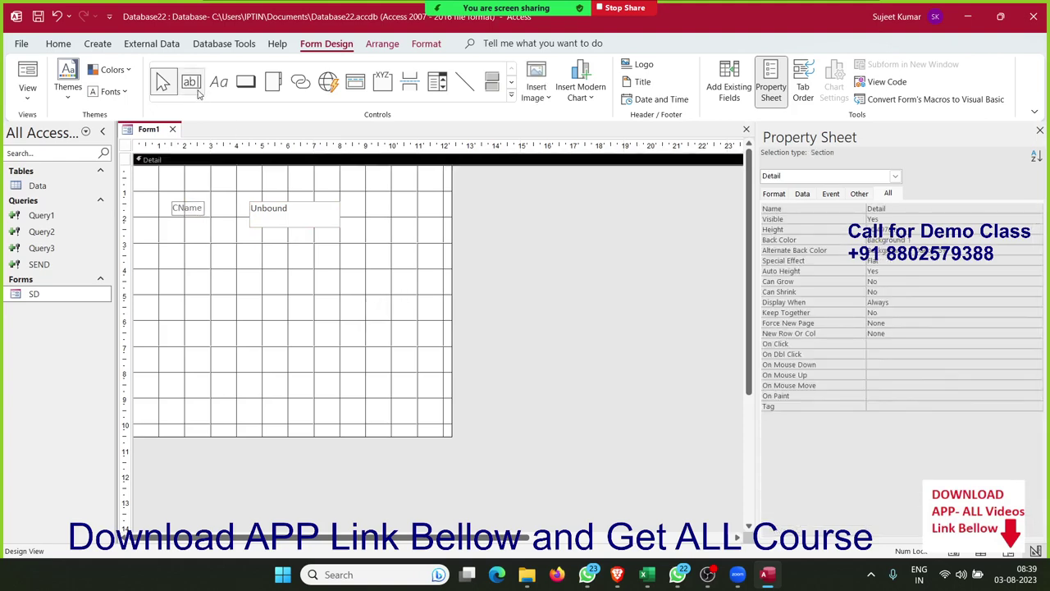
# Draw two more text boxes below it, labelled Mobile and Amt
pyautogui.click(190, 82)
pyautogui.moveTo(252, 241); pyautogui.dragTo(342, 265)
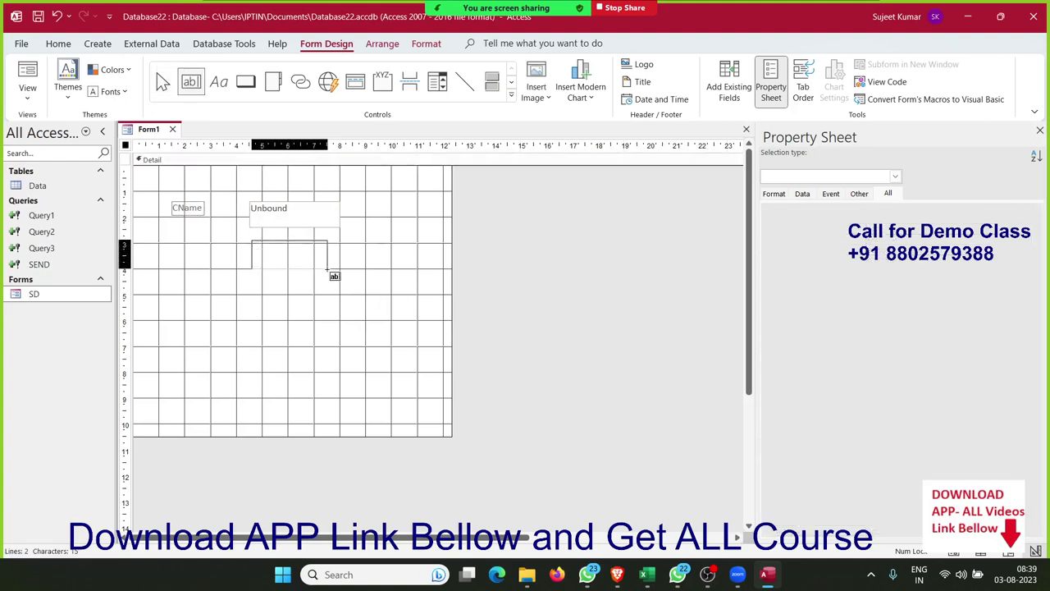
pyautogui.click(186, 247)
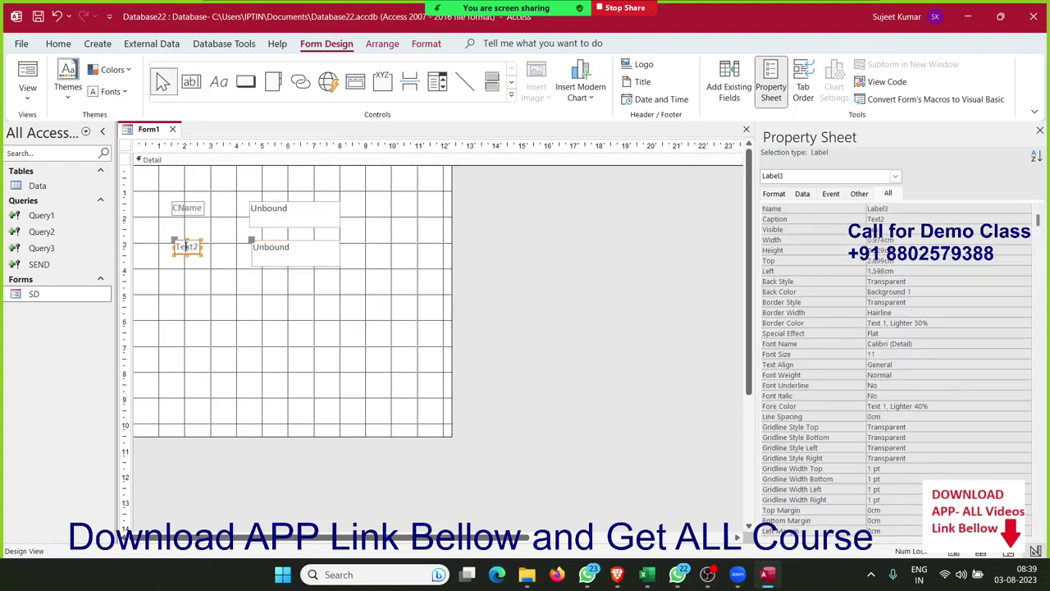
pyautogui.write('Mobile')
pyautogui.click(249, 297)
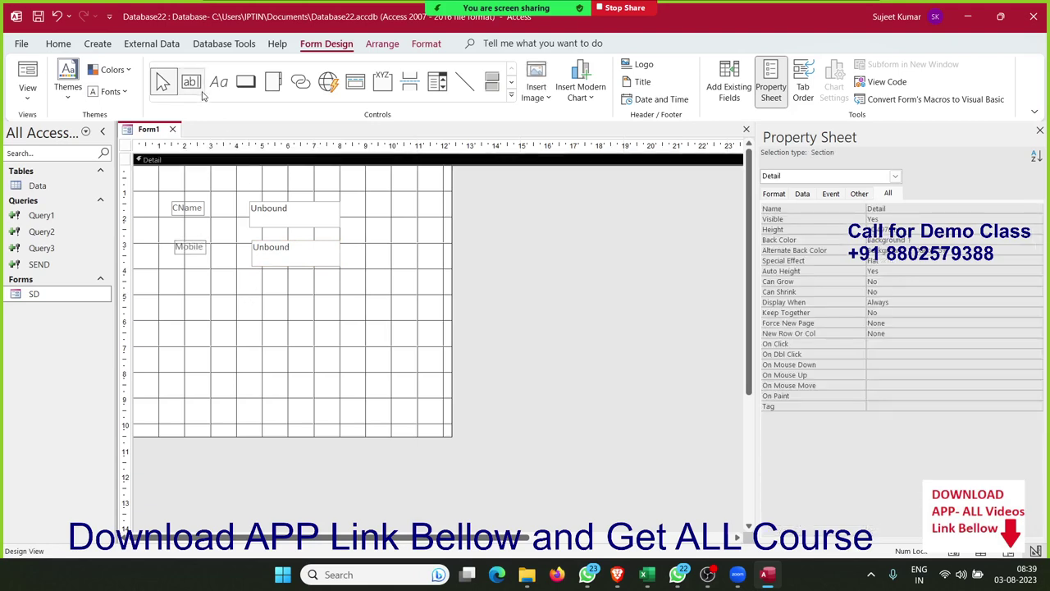
pyautogui.click(190, 81)
pyautogui.moveTo(250, 284); pyautogui.dragTo(344, 311)
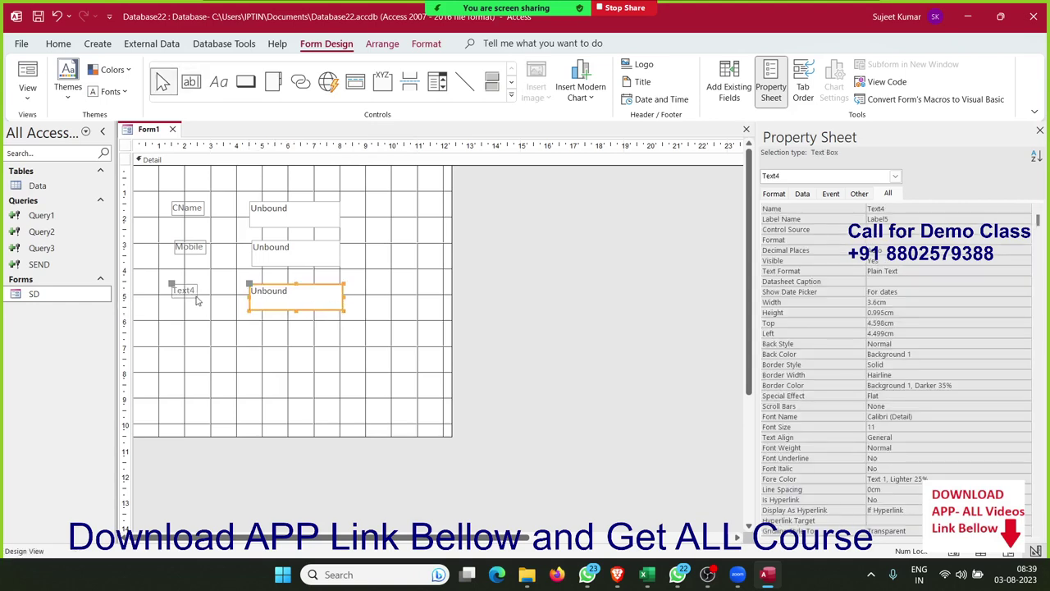
pyautogui.click(186, 290)
pyautogui.doubleClick(191, 289)
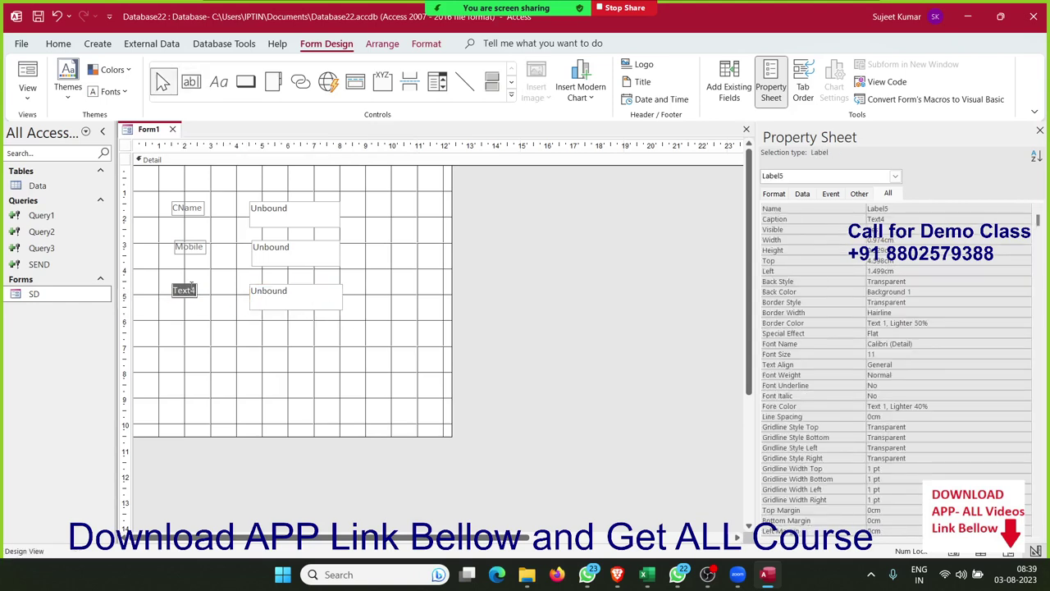
pyautogui.write('Amt')
pyautogui.click(210, 330)
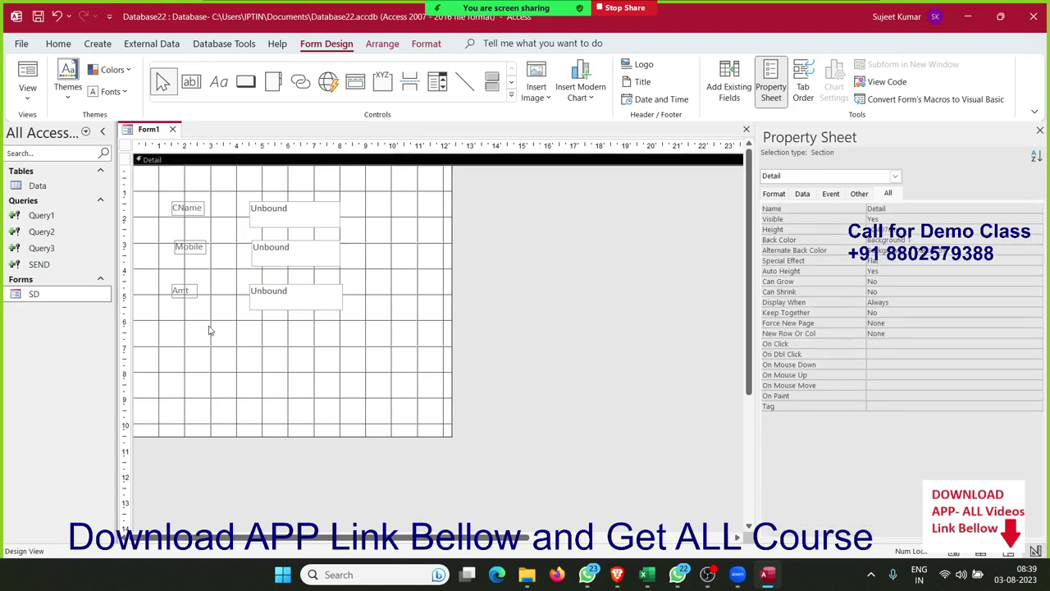
# Name the three text boxes CN, MB and Amt in the Property Sheet and save the form
pyautogui.click(282, 349)
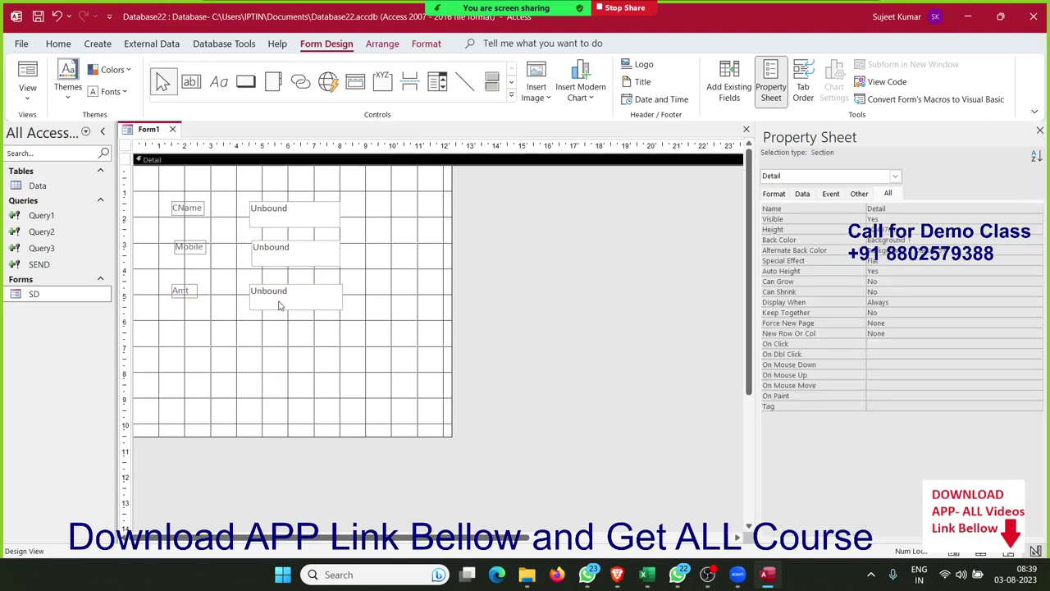
pyautogui.click(284, 215)
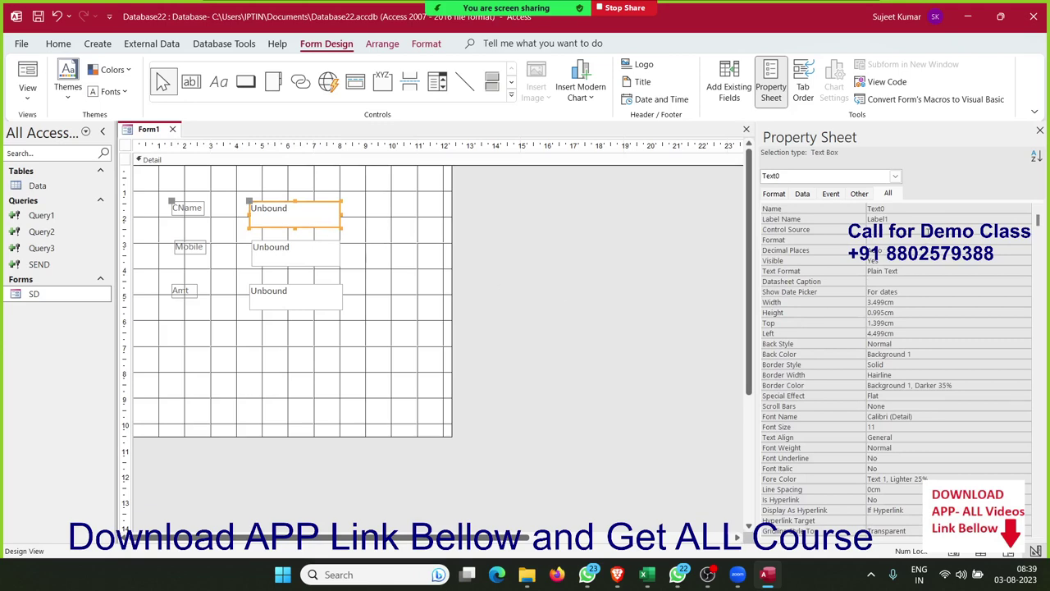
pyautogui.click(946, 210)
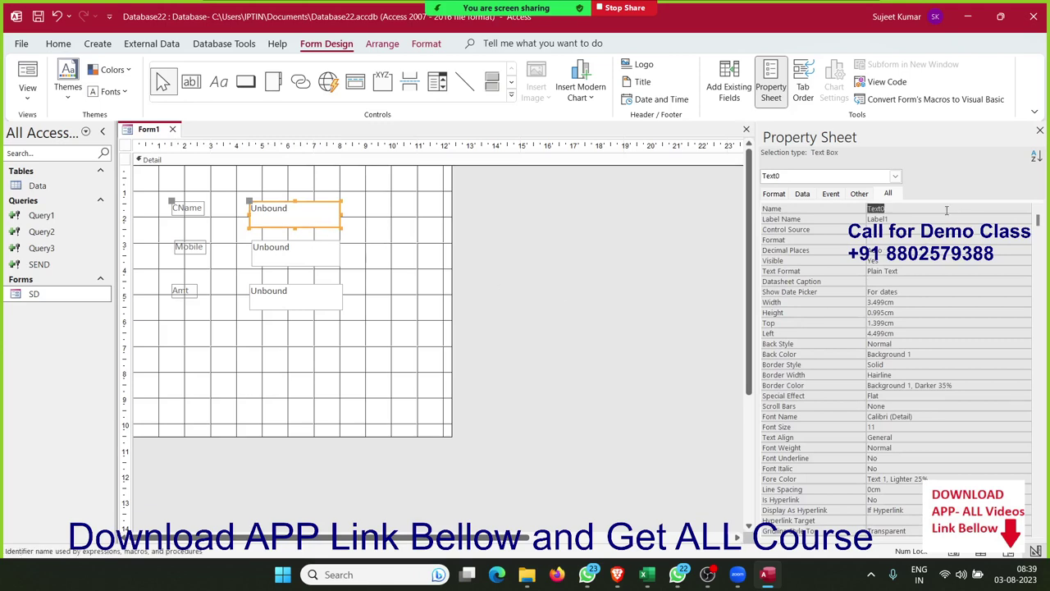
pyautogui.write('CN')
pyautogui.click(333, 246)
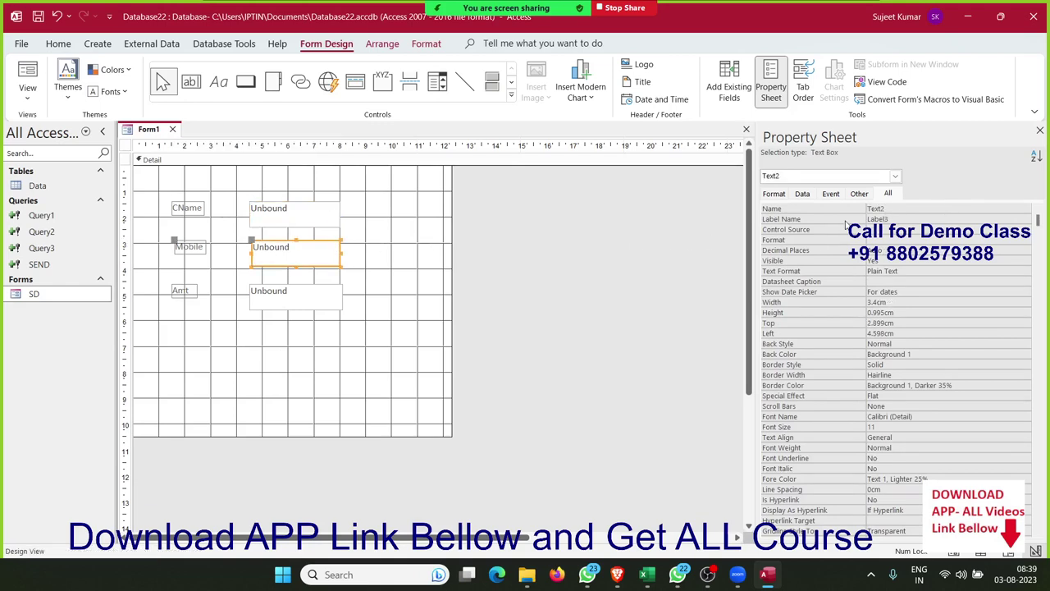
pyautogui.click(880, 208)
pyautogui.write('MB')
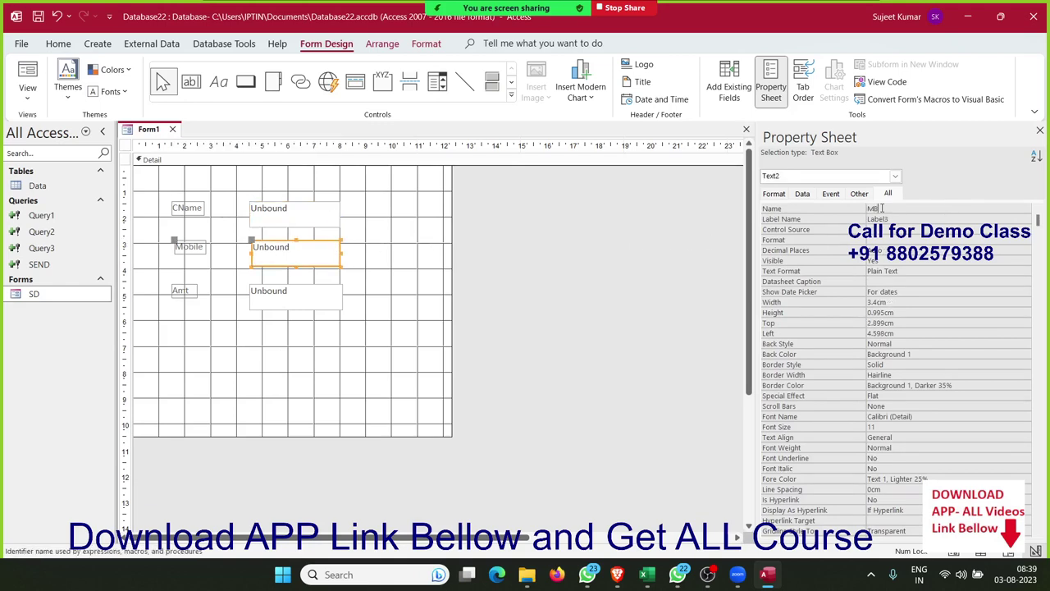
pyautogui.click(308, 302)
pyautogui.click(876, 210)
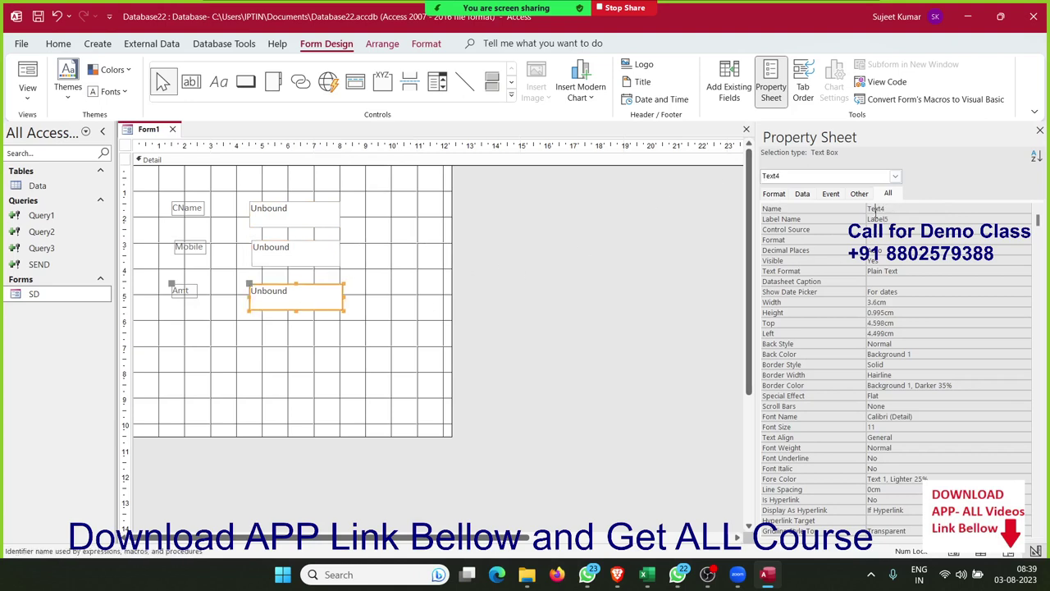
pyautogui.write('Amt')
pyautogui.press('Return')
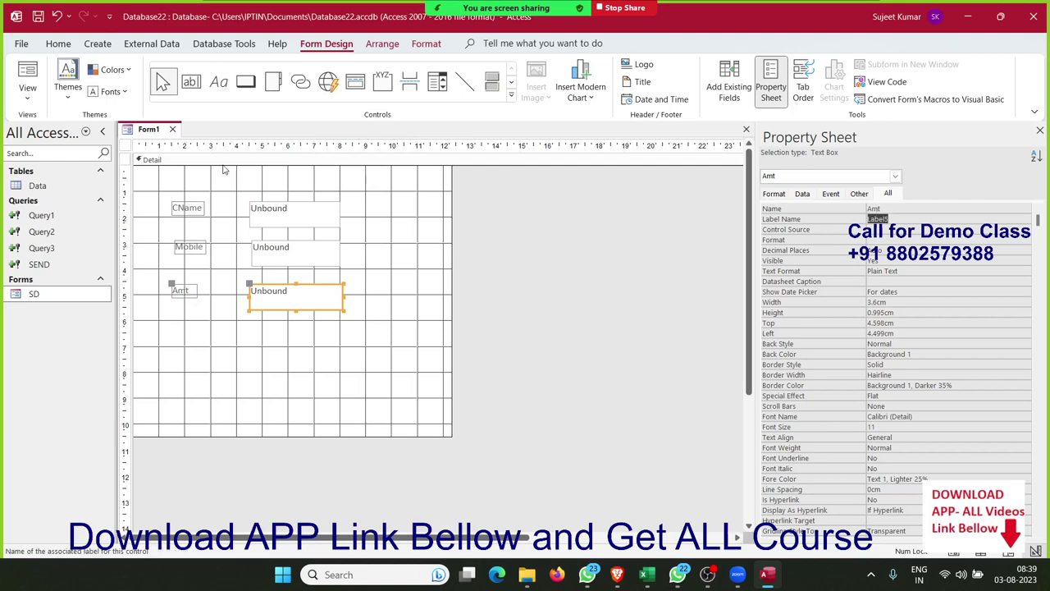
pyautogui.click(172, 129)
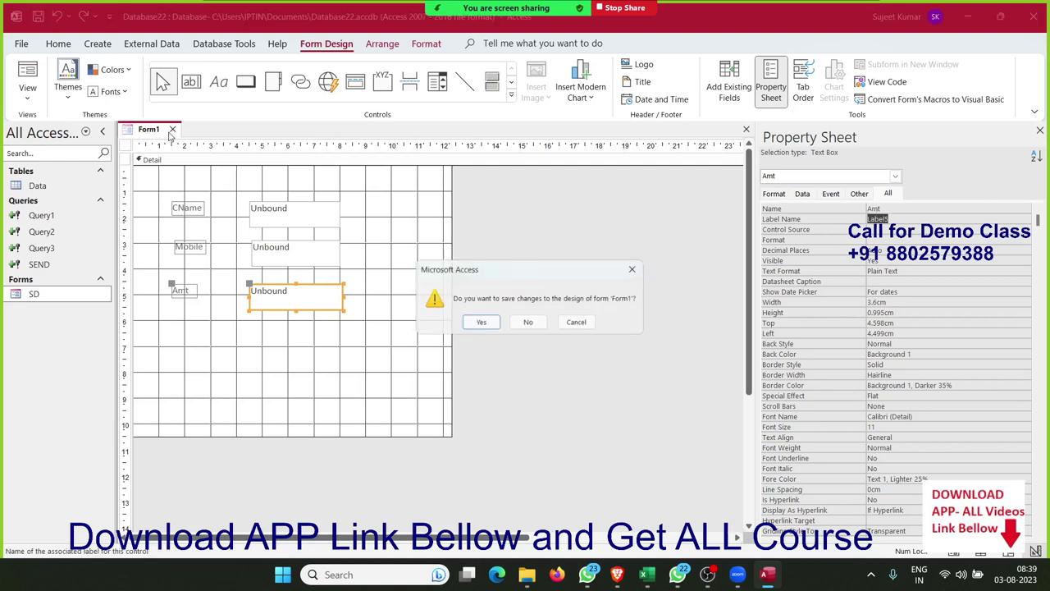
pyautogui.click(478, 323)
# Save the form as Form1, then open Query3's SQL and delete the old sample values
pyautogui.click(527, 224)
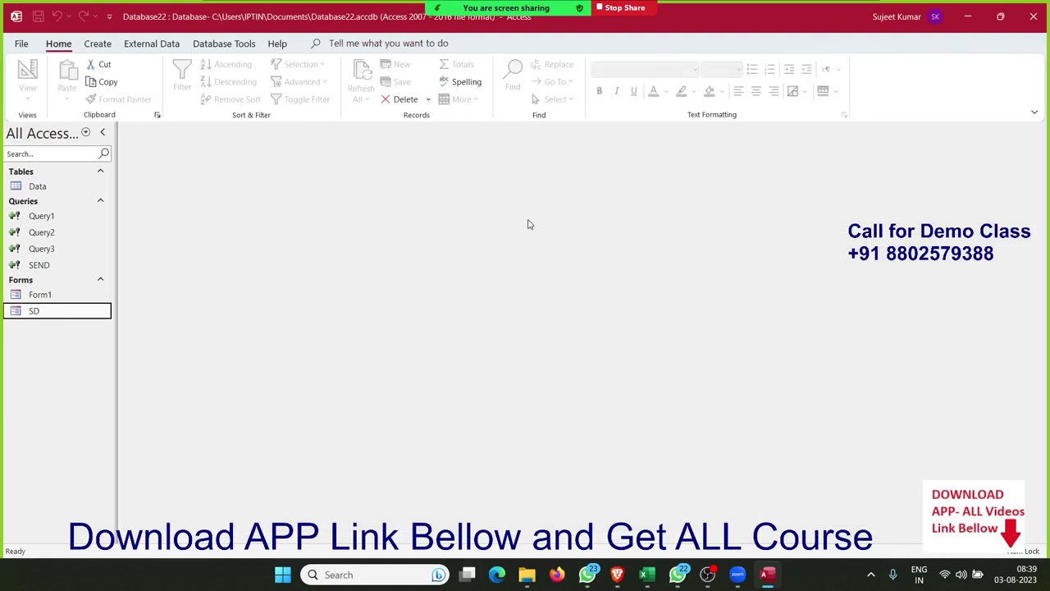
pyautogui.rightClick(46, 249)
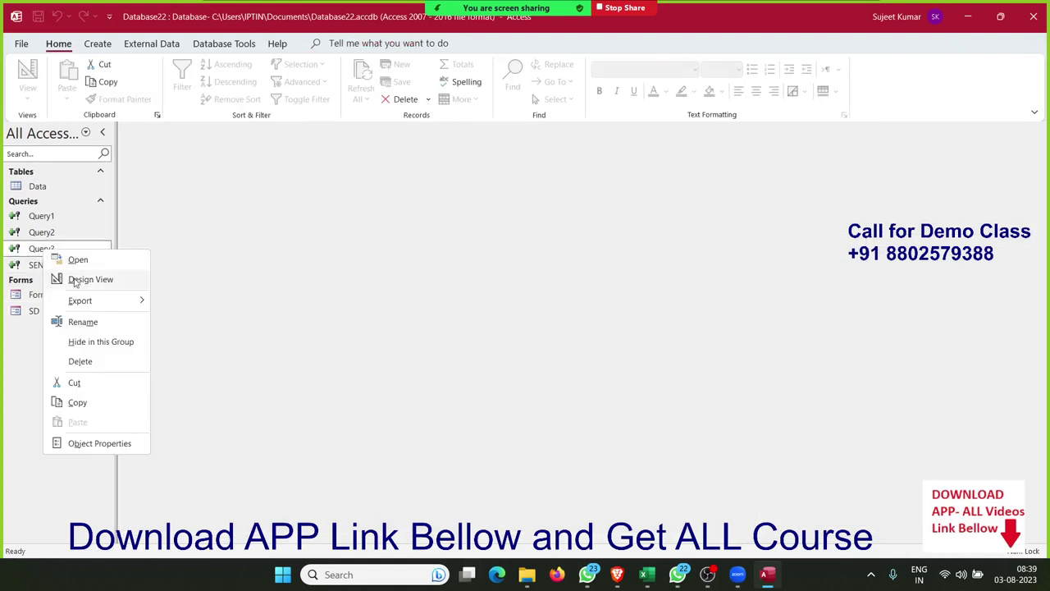
pyautogui.click(79, 279)
pyautogui.click(159, 211)
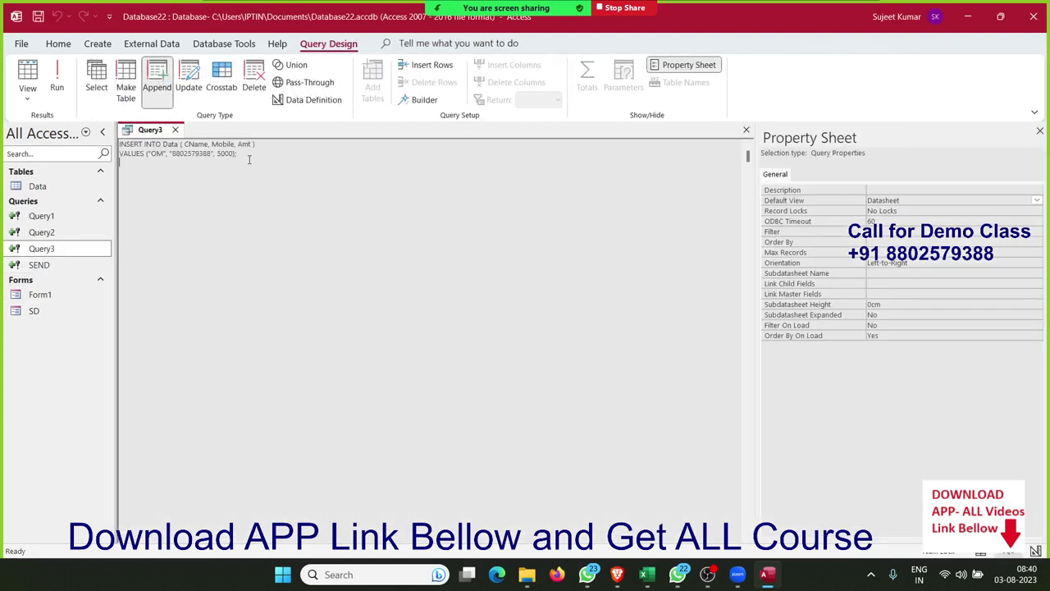
pyautogui.moveTo(246, 156); pyautogui.dragTo(149, 153)
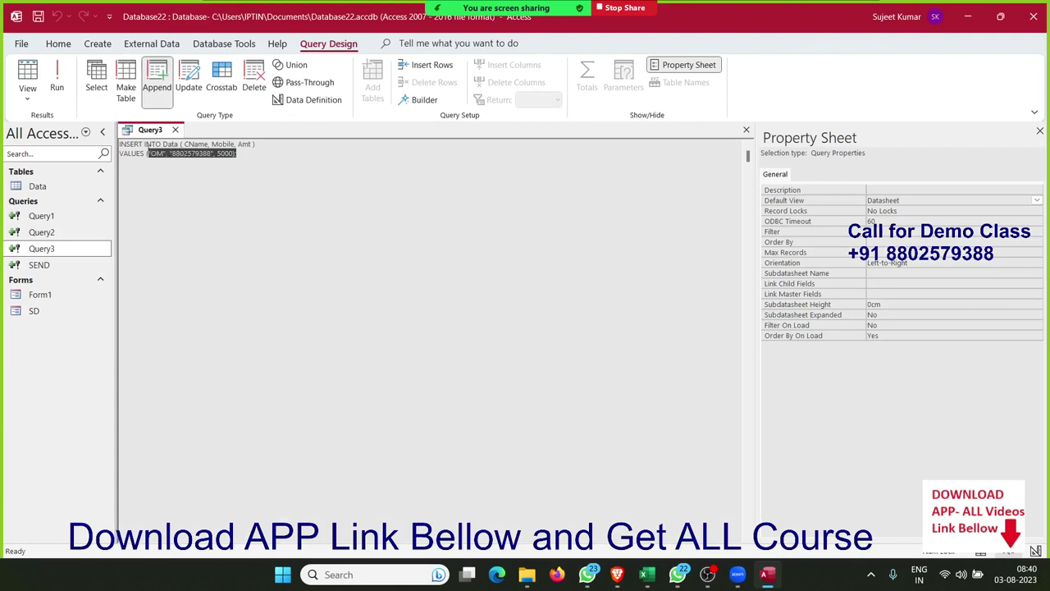
pyautogui.press('Delete')
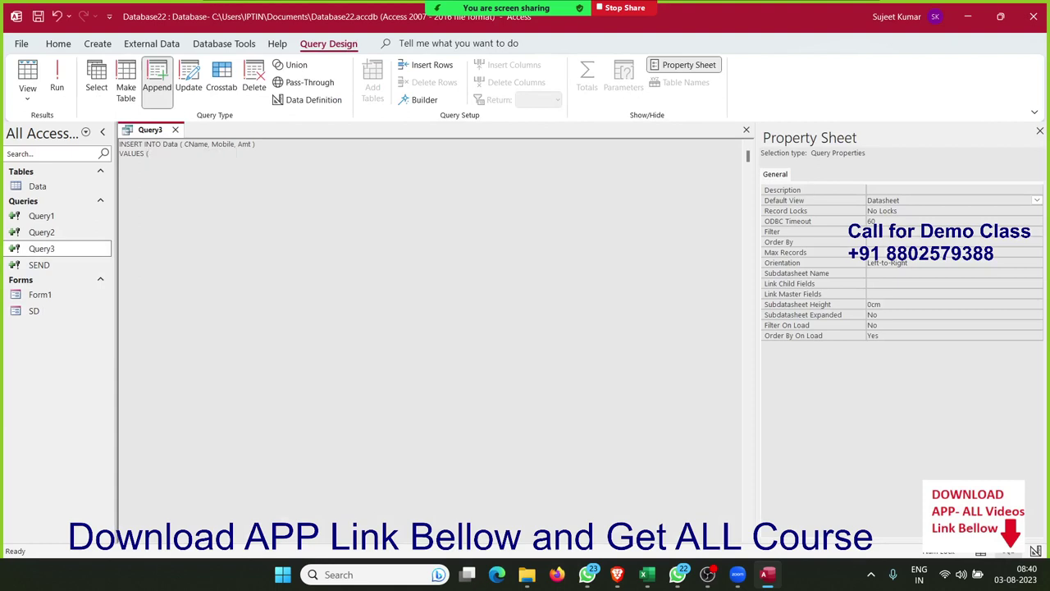
# Fill VALUES with [forms]![Form1]![CN], [MB] and [Amt] form references
pyautogui.write('[fo')
pyautogui.write('rm')
pyautogui.write('N')
pyautogui.press('BackSpace')
pyautogui.moveTo(147, 154); pyautogui.dragTo(210, 155)
pyautogui.hotkey('ctrl', 'c')
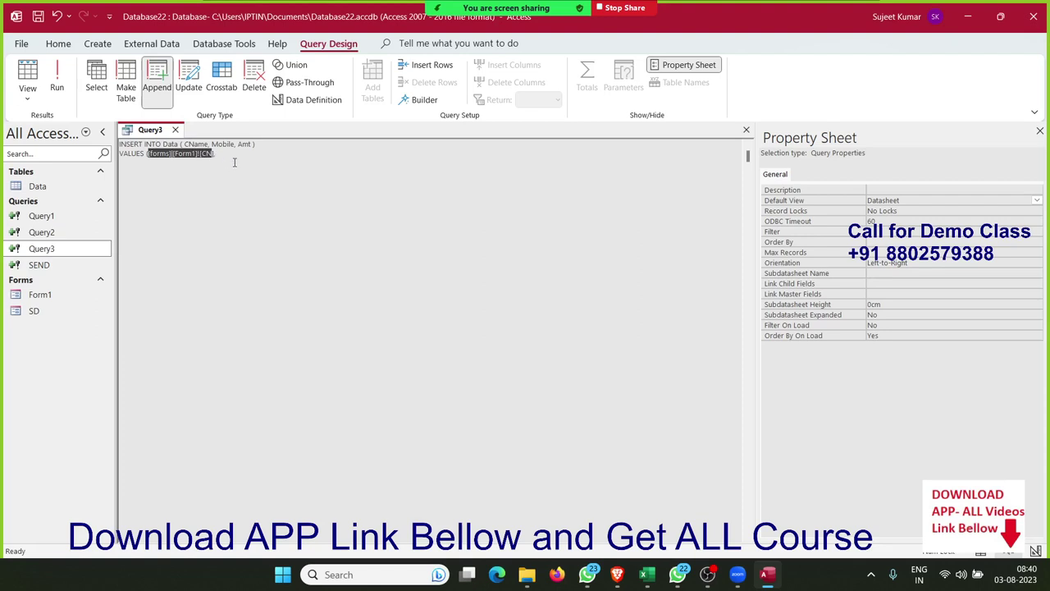
pyautogui.click(239, 155)
pyautogui.hotkey('ctrl', 'v')
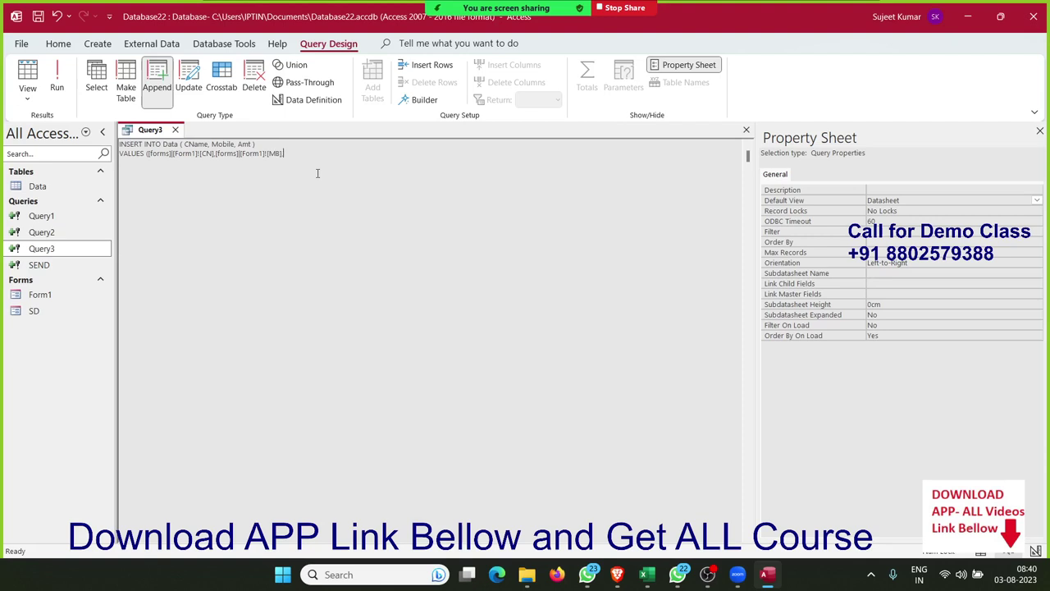
pyautogui.hotkey('ctrl', 'v')
pyautogui.write('Am')
pyautogui.press('Return')
# After the vertical bars error on saving, correct the ! separators and save Query3 on closing
pyautogui.click(175, 130)
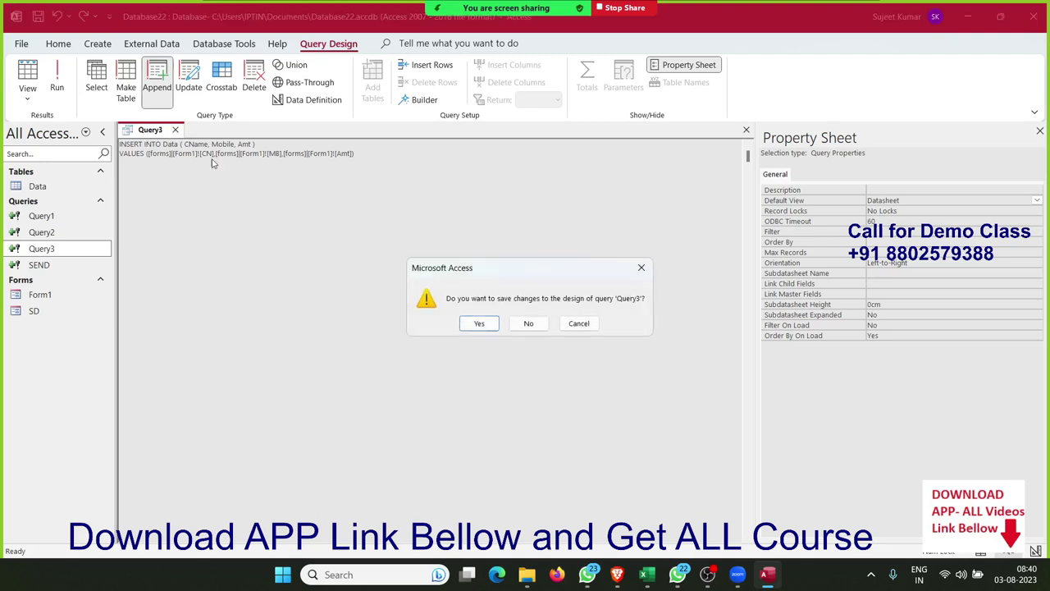
pyautogui.click(479, 323)
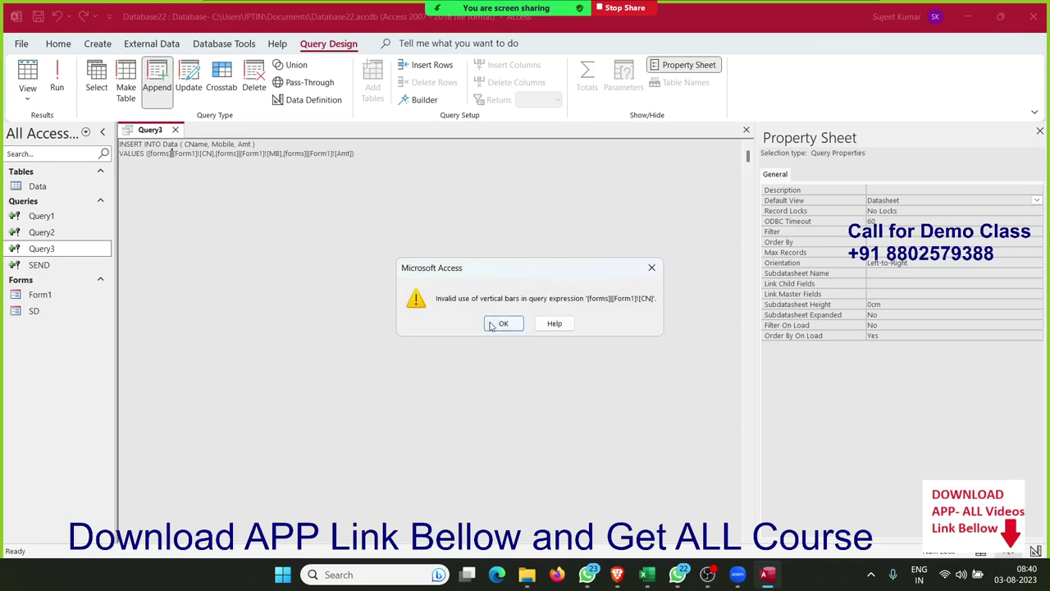
pyautogui.click(493, 322)
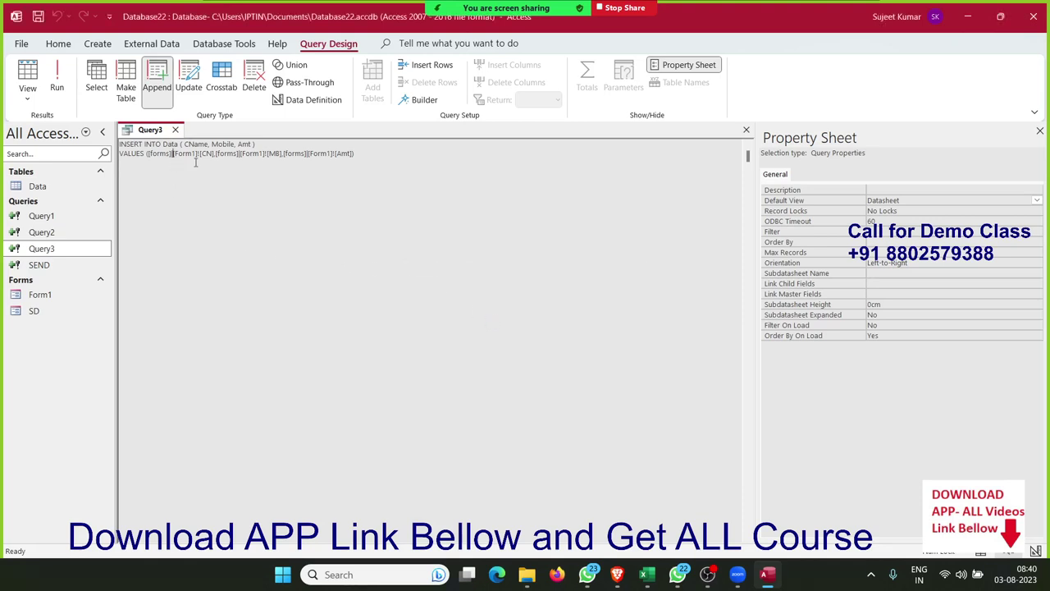
pyautogui.write('!')
pyautogui.press('Down')
pyautogui.click(241, 153)
pyautogui.press('BackSpace')
pyautogui.write('!')
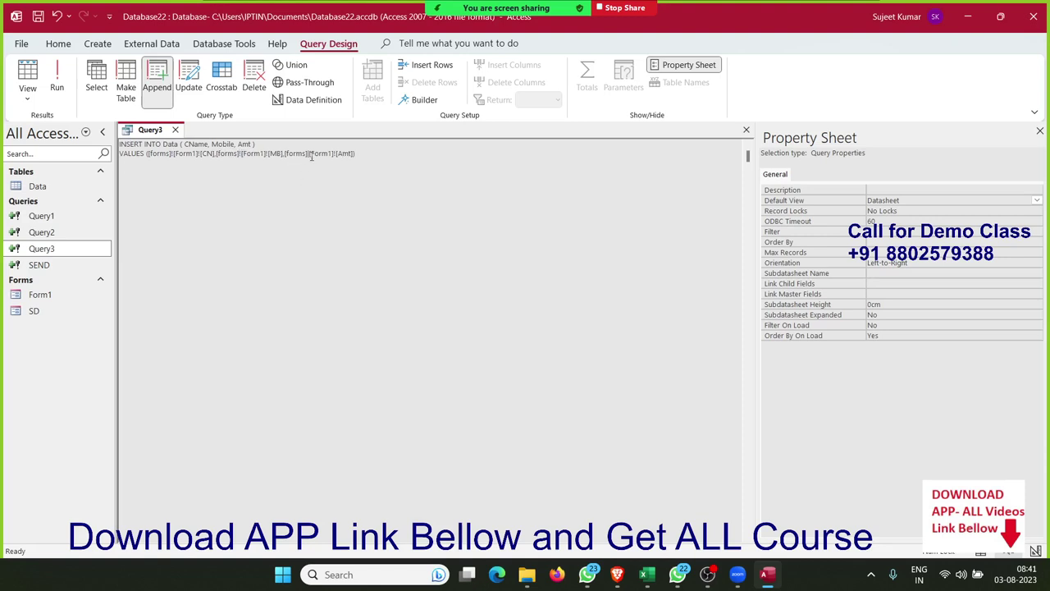
pyautogui.press('Delete')
pyautogui.write('!')
pyautogui.click(175, 129)
pyautogui.click(479, 324)
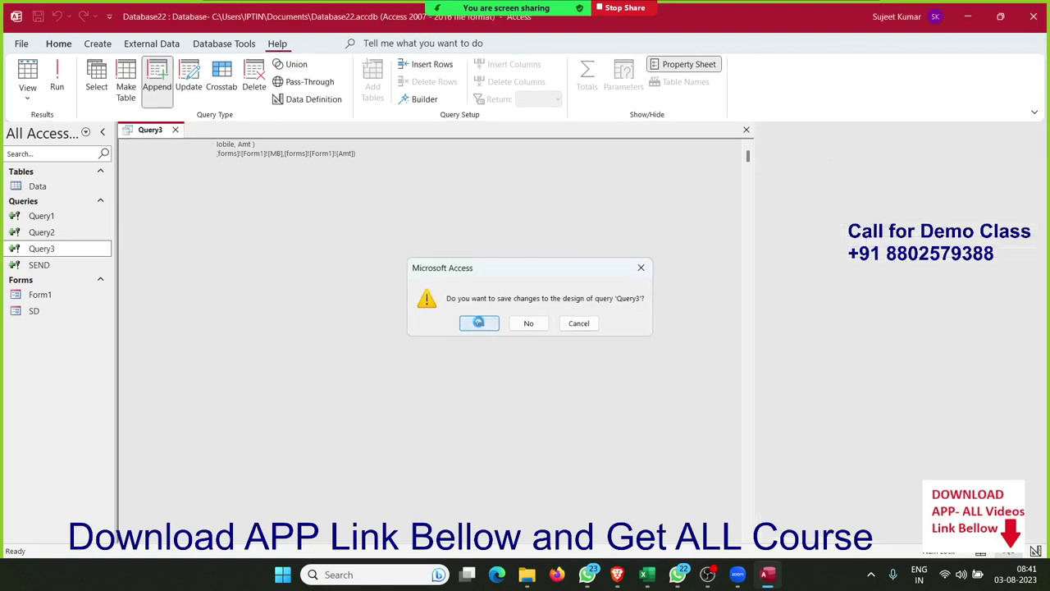
# Preview Form1, then reopen it in Design View showing its CName, Mobile and Amt boxes
pyautogui.doubleClick(52, 298)
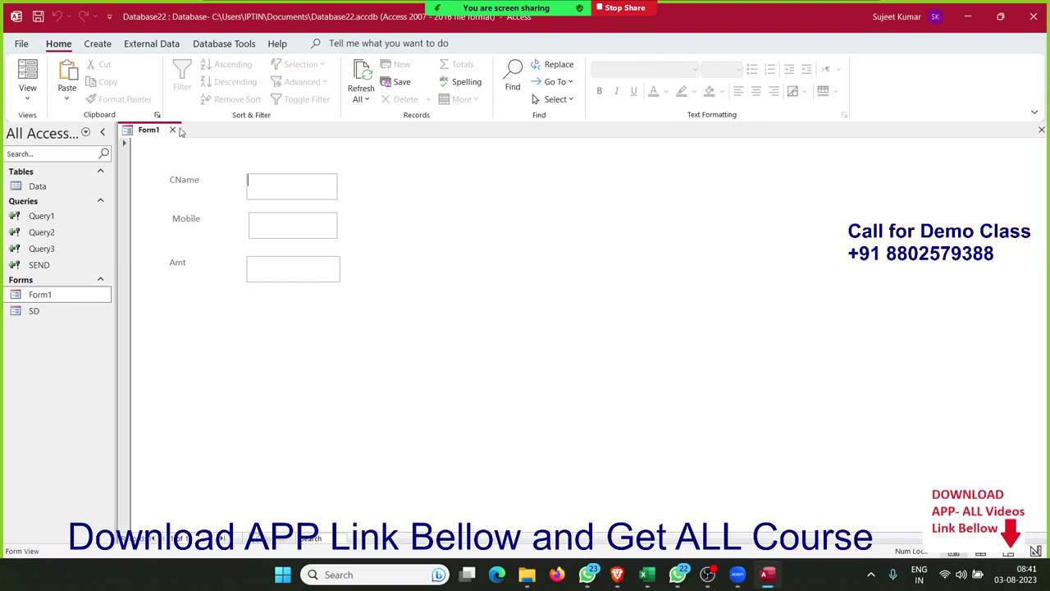
pyautogui.click(172, 130)
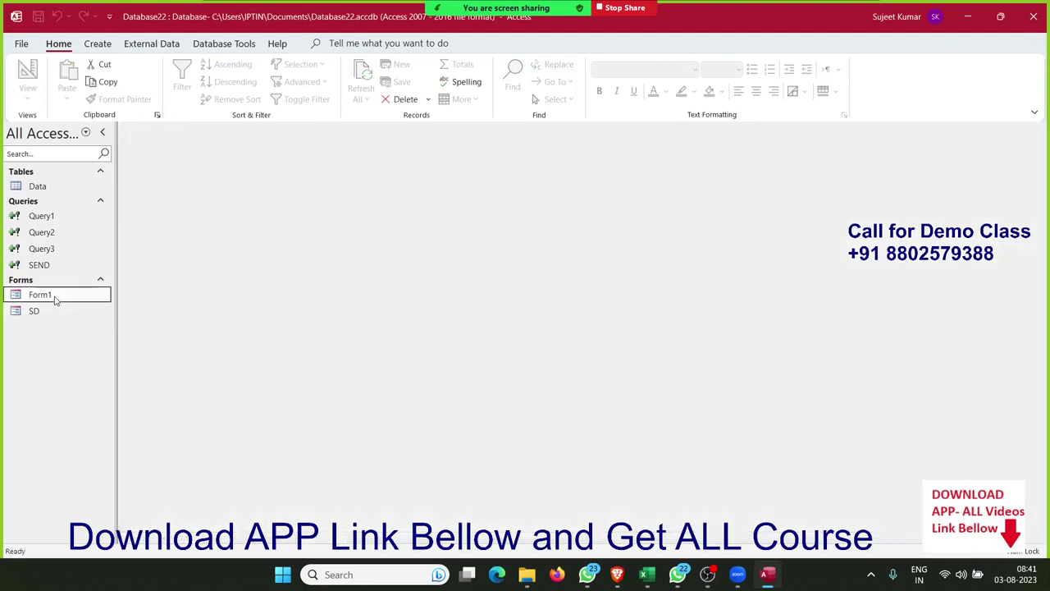
pyautogui.rightClick(56, 299)
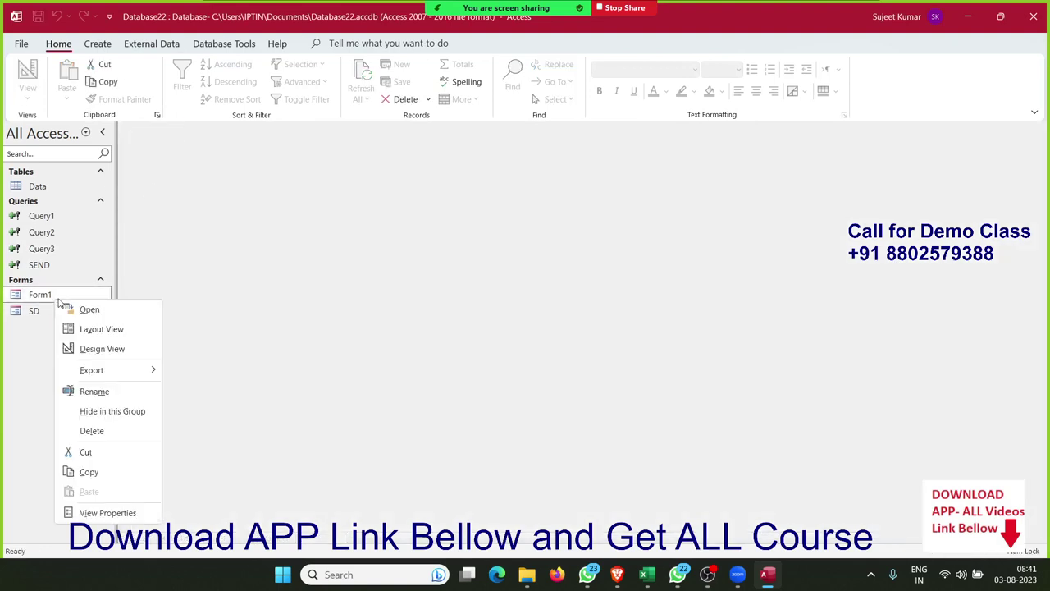
pyautogui.click(102, 349)
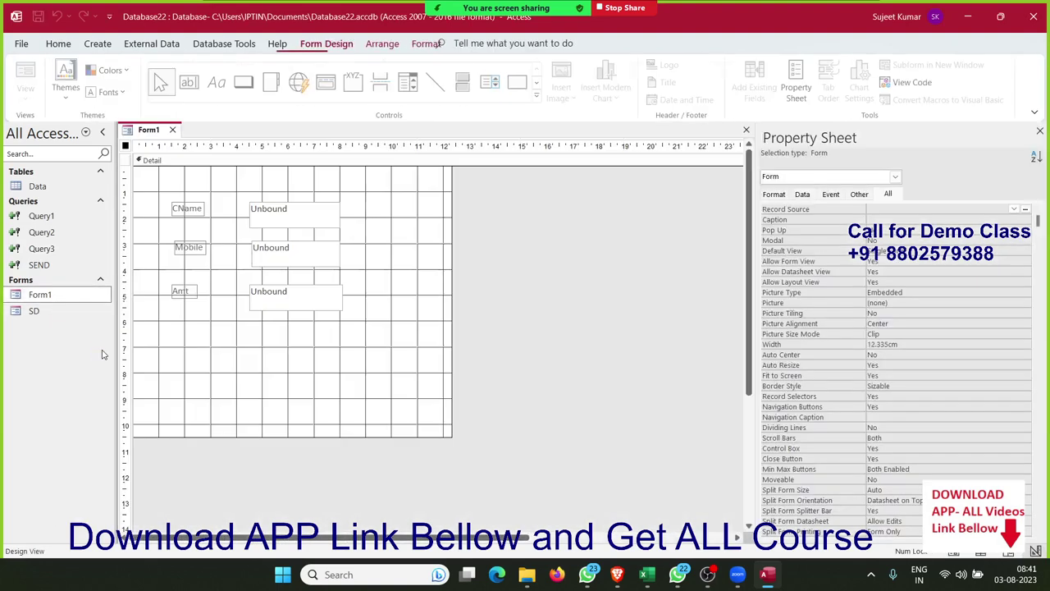
# Draw a command button below the Amt field, removing an accidentally placed text box
pyautogui.click(190, 82)
pyautogui.moveTo(263, 330); pyautogui.dragTo(317, 354)
pyautogui.press('Delete')
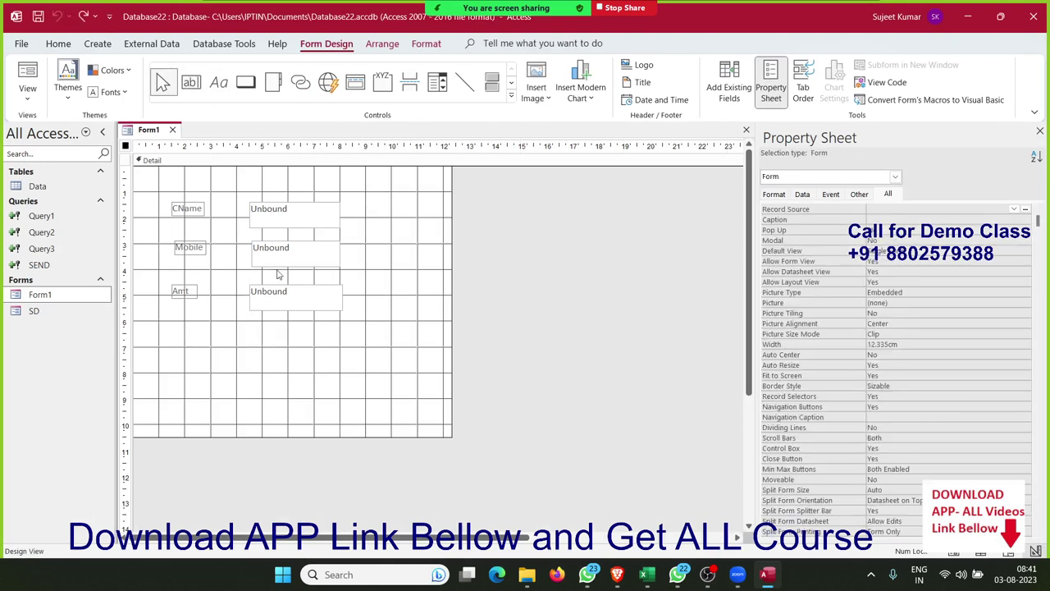
pyautogui.click(245, 82)
pyautogui.moveTo(266, 347); pyautogui.dragTo(312, 358)
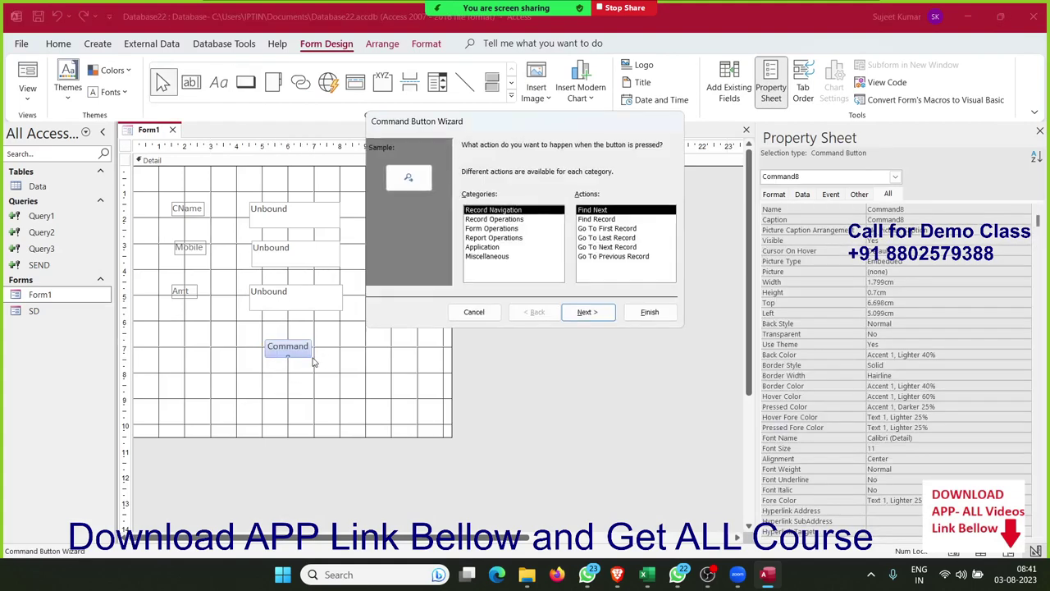
# Set the button to run the saved query via Miscellaneous > Run Query, showing text
pyautogui.click(517, 257)
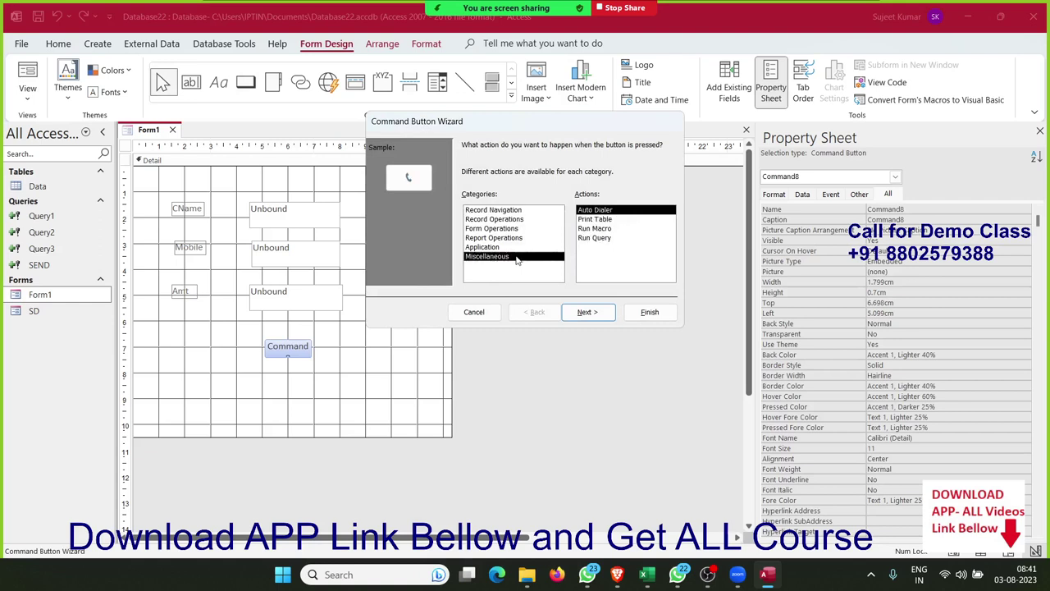
pyautogui.click(603, 239)
pyautogui.click(600, 313)
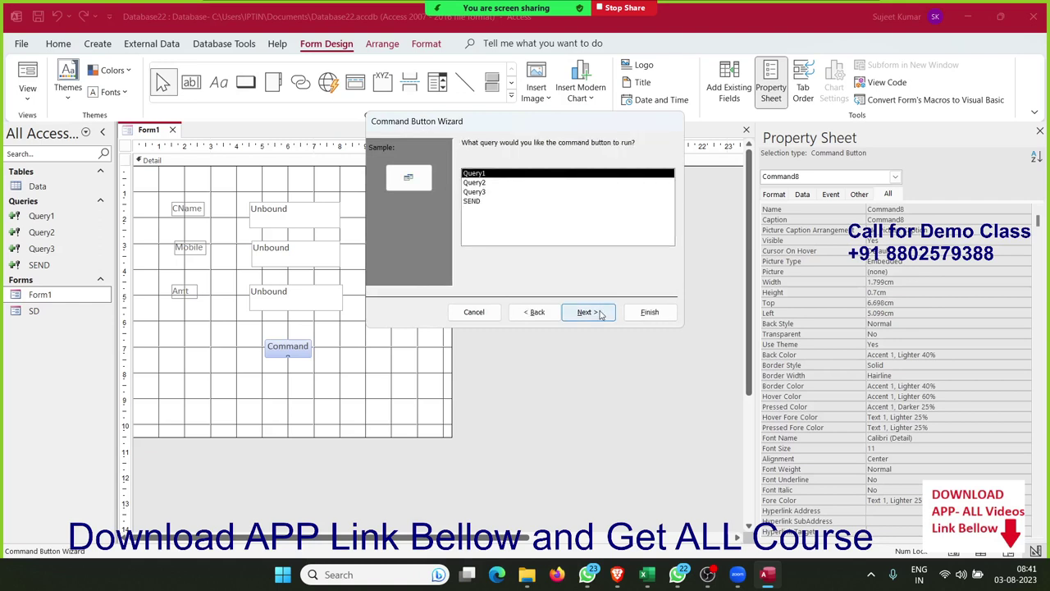
pyautogui.click(493, 201)
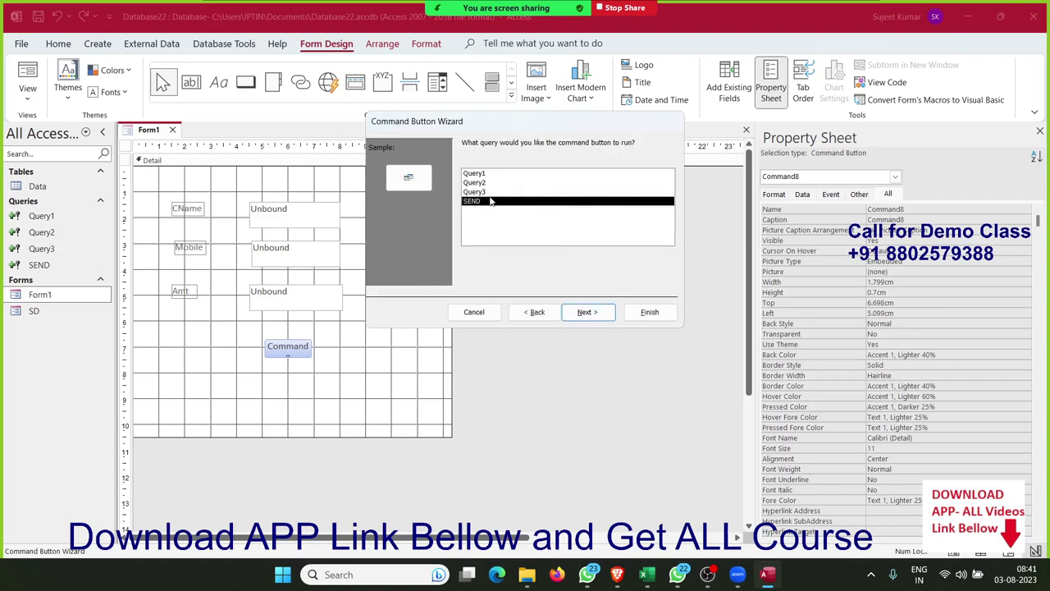
pyautogui.click(492, 191)
pyautogui.click(586, 311)
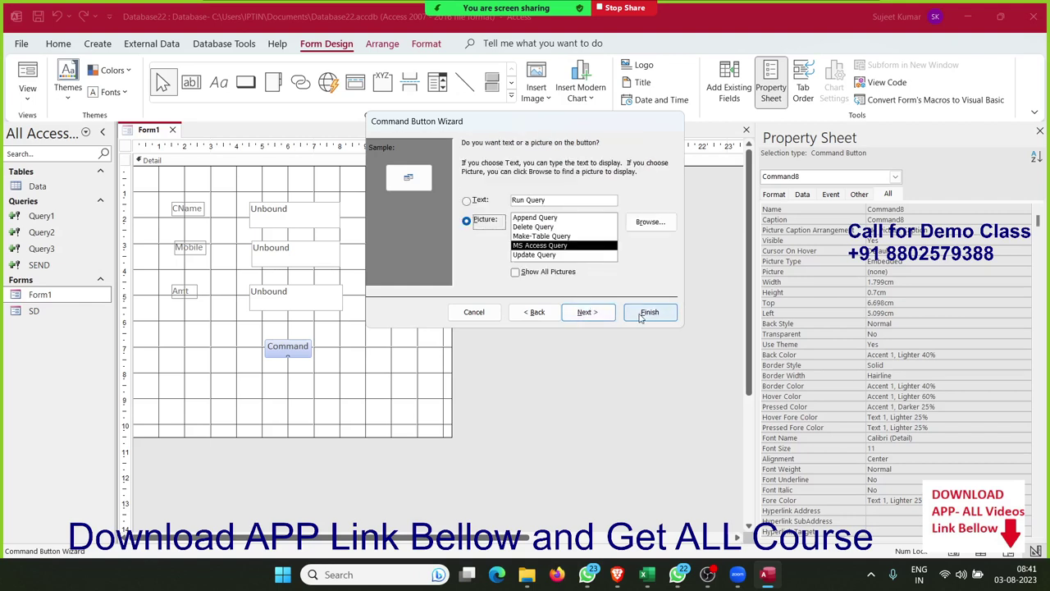
pyautogui.click(480, 201)
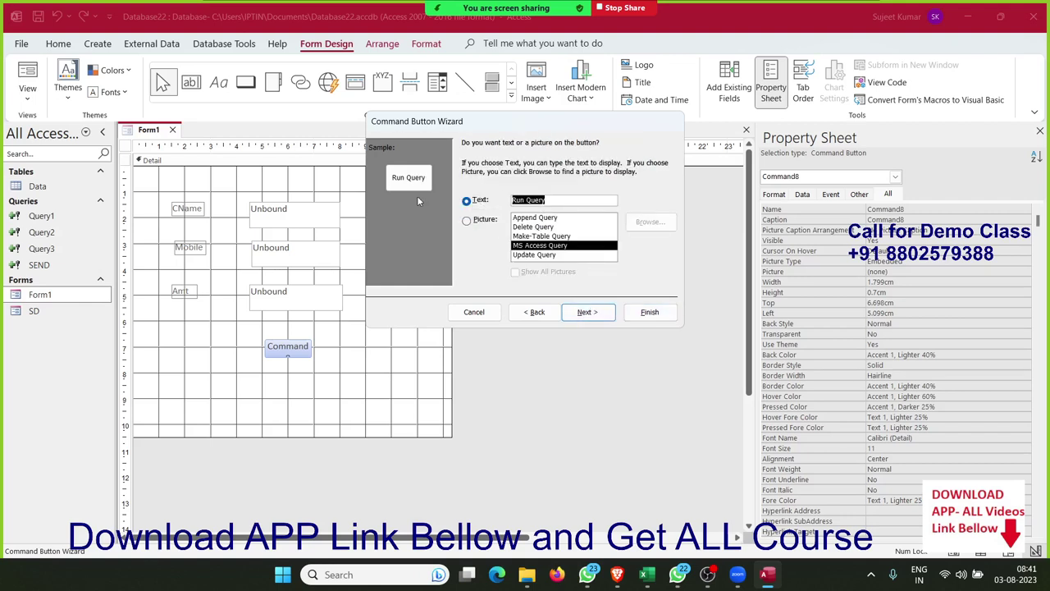
# Caption the button 'Save Data', finish the wizard, and save and close Form1
pyautogui.write('ave')
pyautogui.press('BackSpace')
pyautogui.press('BackSpace')
pyautogui.press('BackSpace')
pyautogui.write('Save')
pyautogui.write(' Data')
pyautogui.click(587, 313)
pyautogui.click(649, 312)
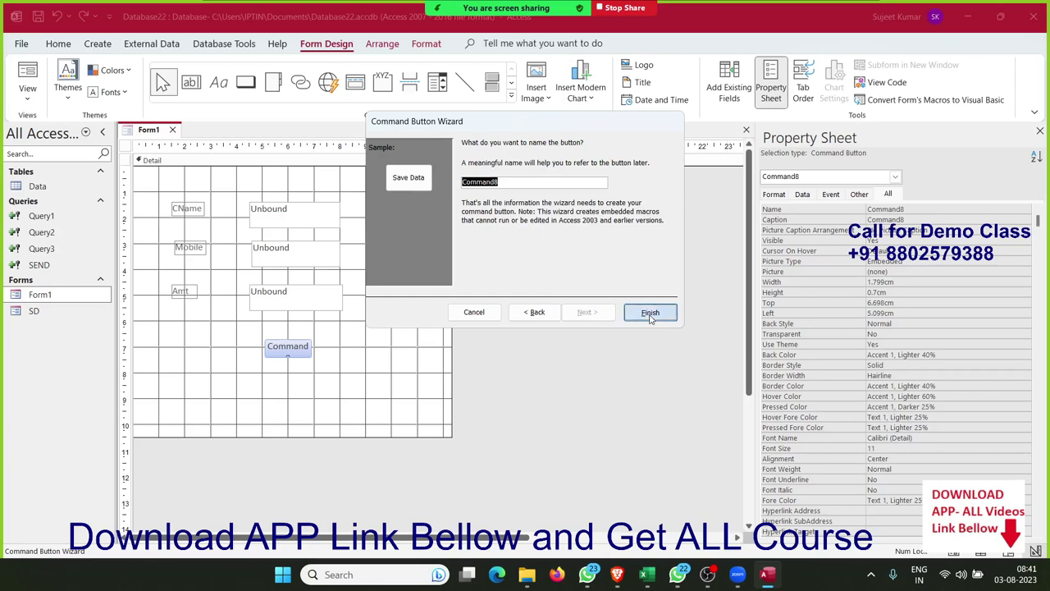
pyautogui.click(173, 129)
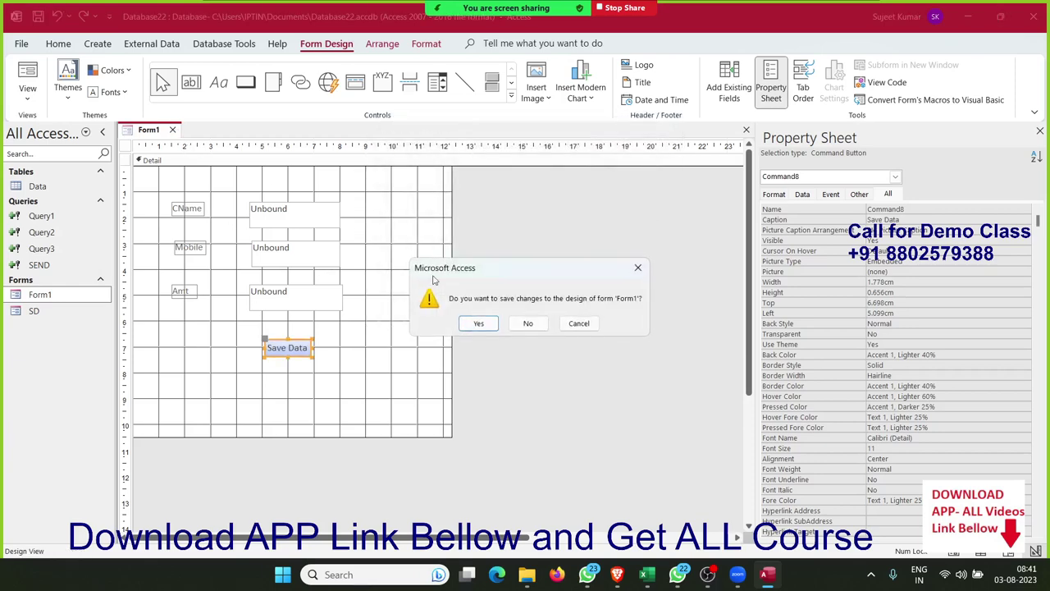
pyautogui.click(479, 324)
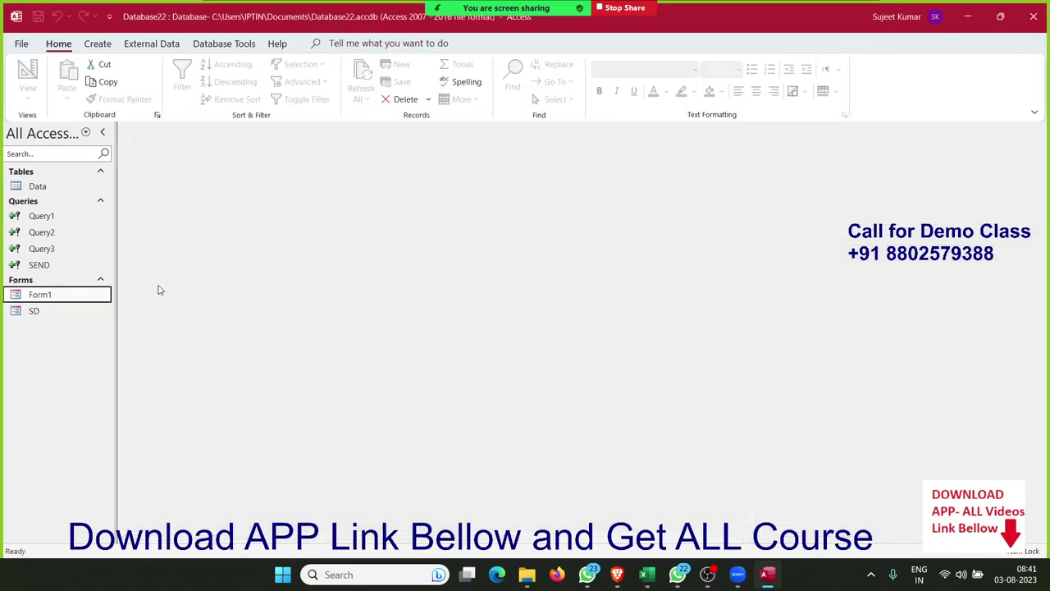
# Open Form1 and enter a customer name, mobile number and amount 6525
pyautogui.doubleClick(33, 297)
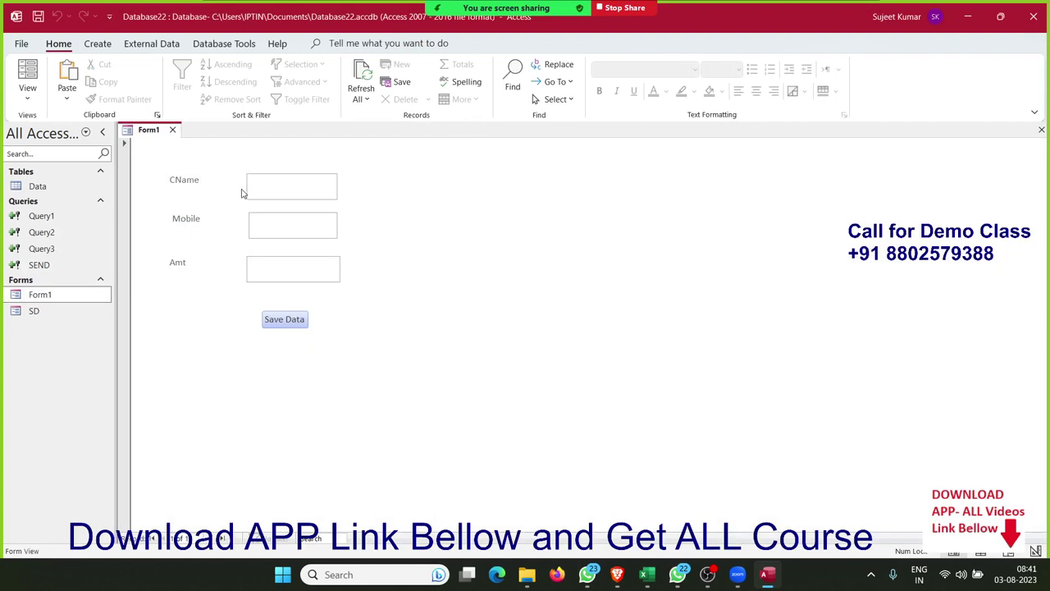
pyautogui.write('Prav')
pyautogui.write('een')
pyautogui.press('Tab')
pyautogui.write('8')
pyautogui.write('80257938')
pyautogui.press('Tab')
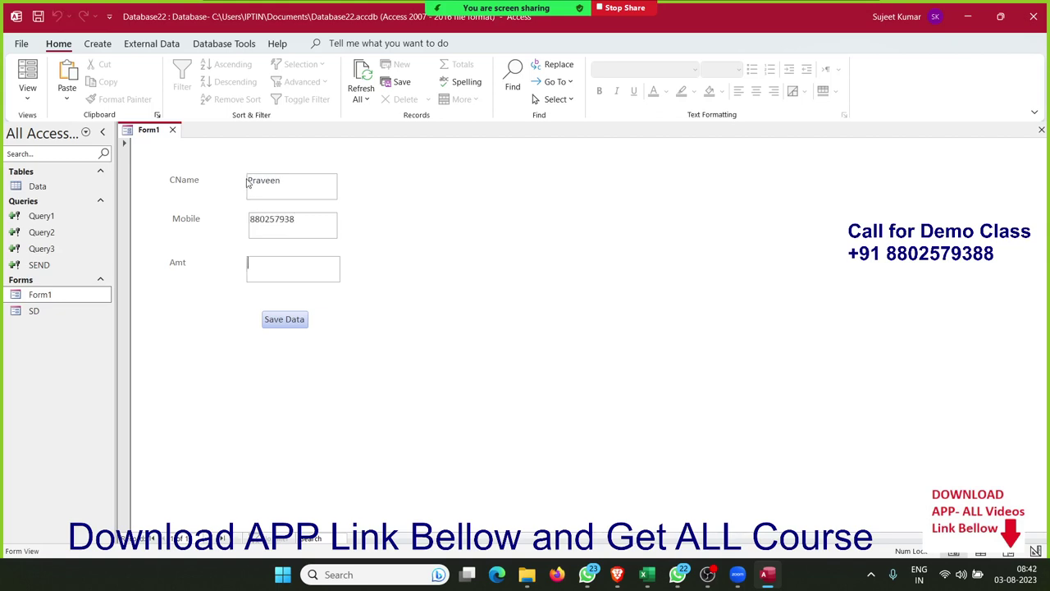
pyautogui.write('6525')
# Save the record with Save Data and confirm both append-query prompts
pyautogui.click(287, 325)
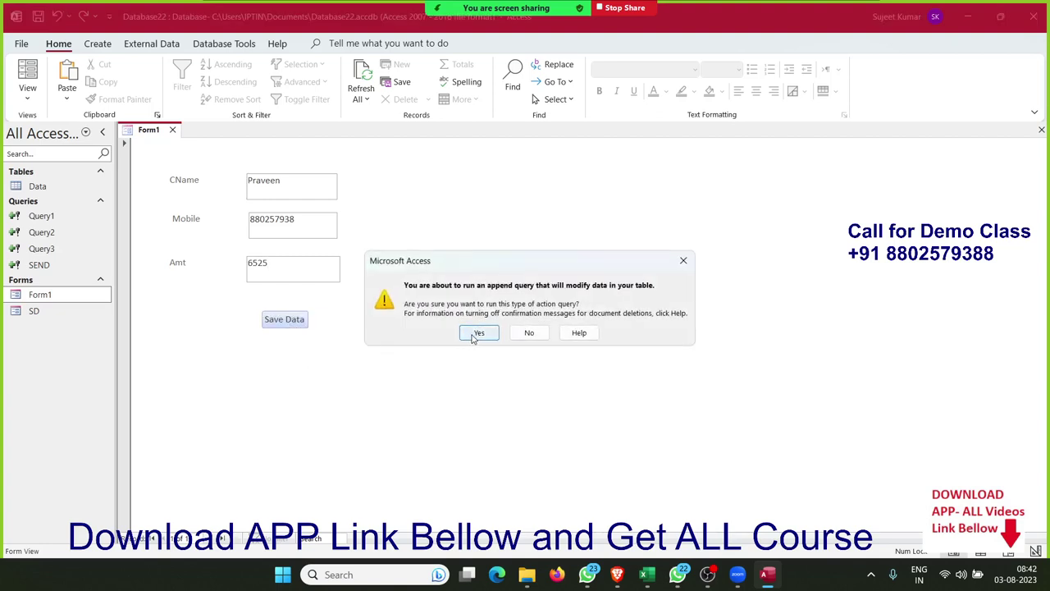
pyautogui.click(476, 337)
pyautogui.click(497, 334)
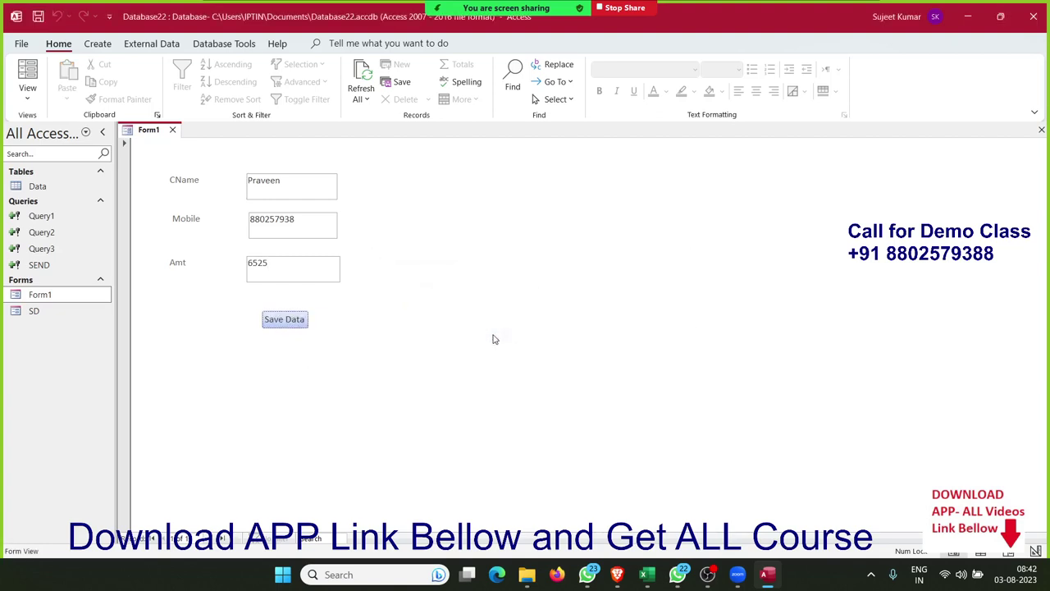
# Open the Data table to verify the newly appended row, then close it
pyautogui.doubleClick(37, 186)
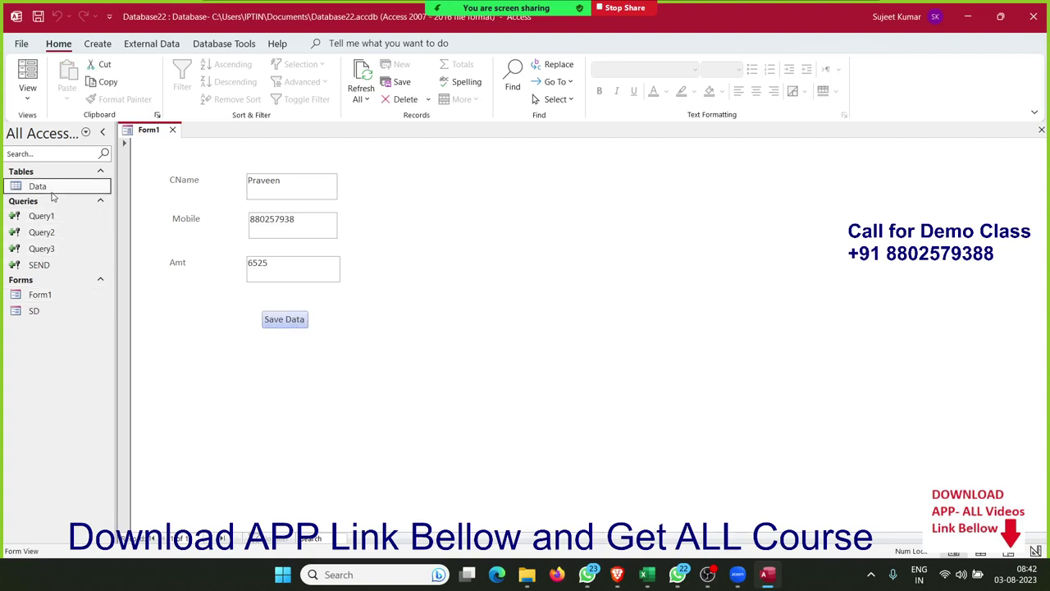
pyautogui.moveTo(225, 251); pyautogui.dragTo(350, 255)
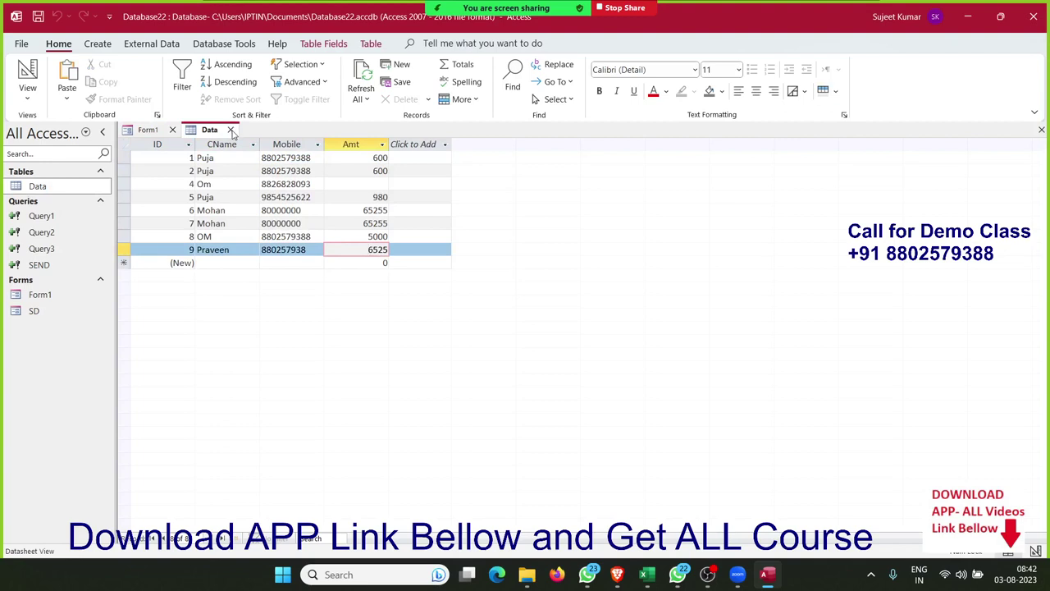
pyautogui.click(231, 130)
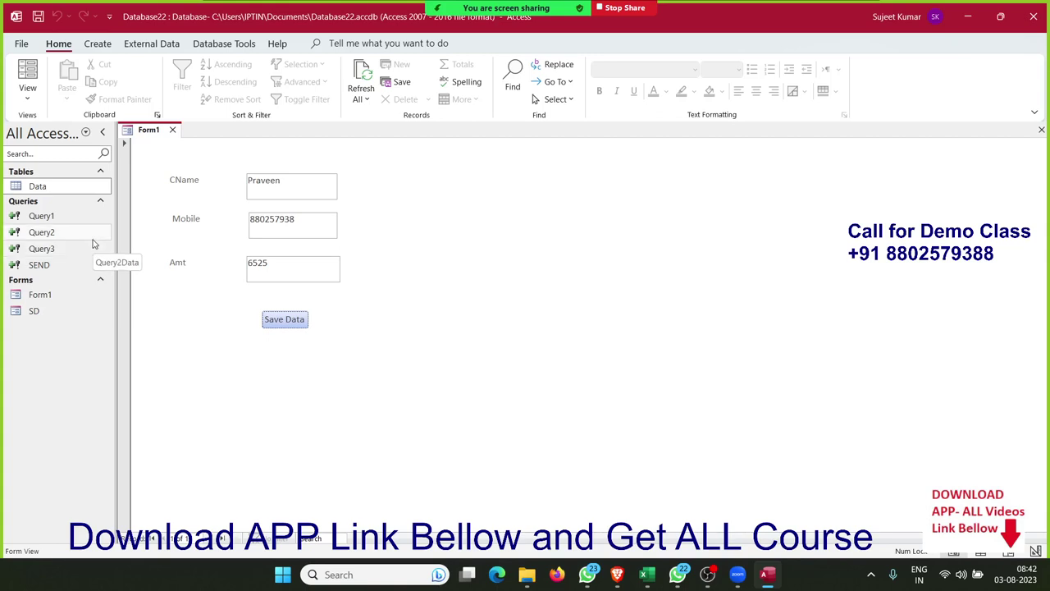
# Close Form1 and reopen it in Design View
pyautogui.click(38, 184)
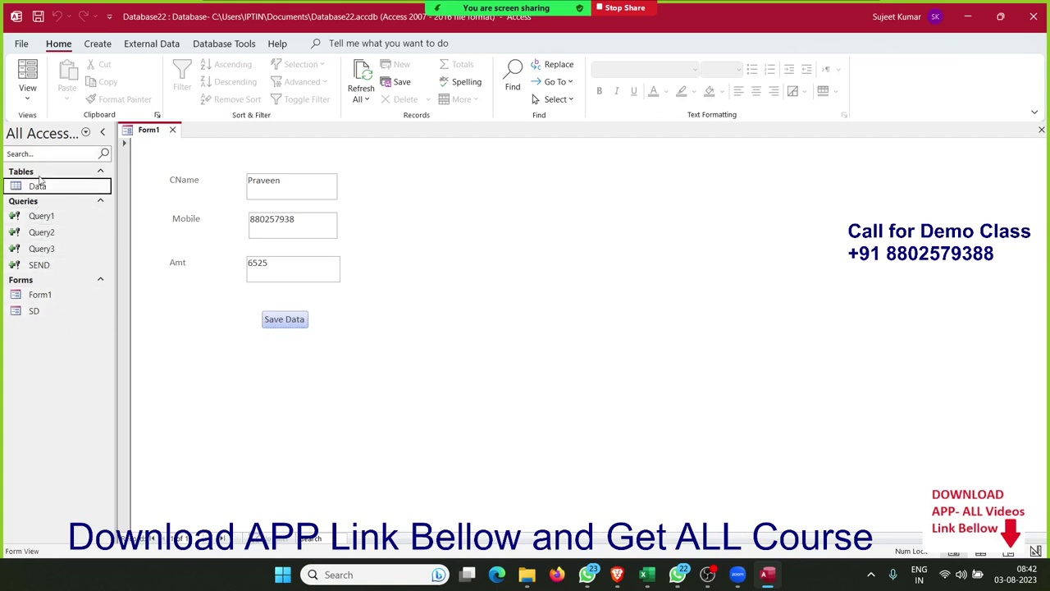
pyautogui.click(97, 43)
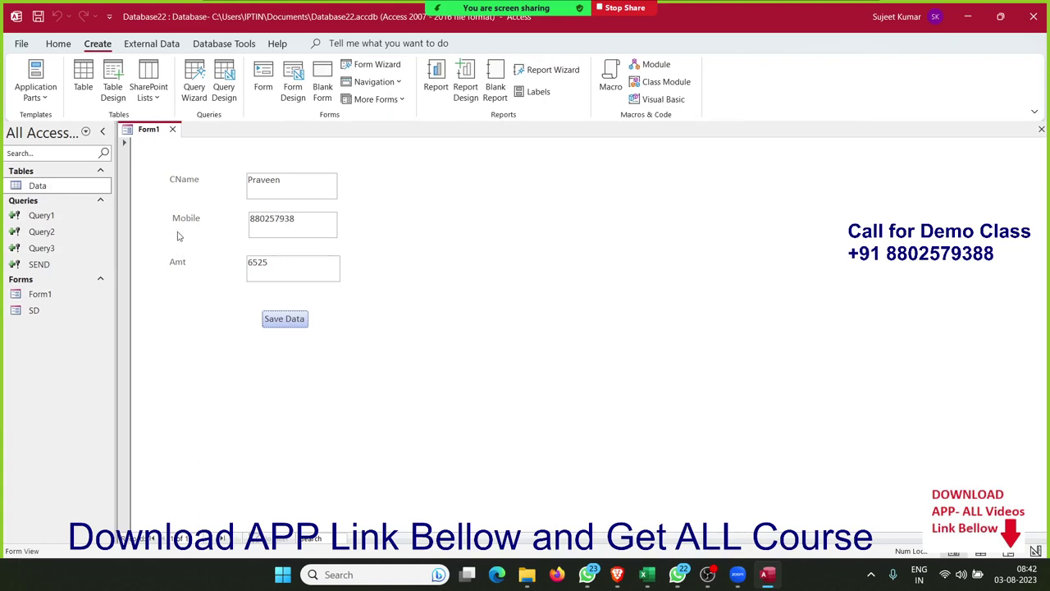
pyautogui.click(172, 129)
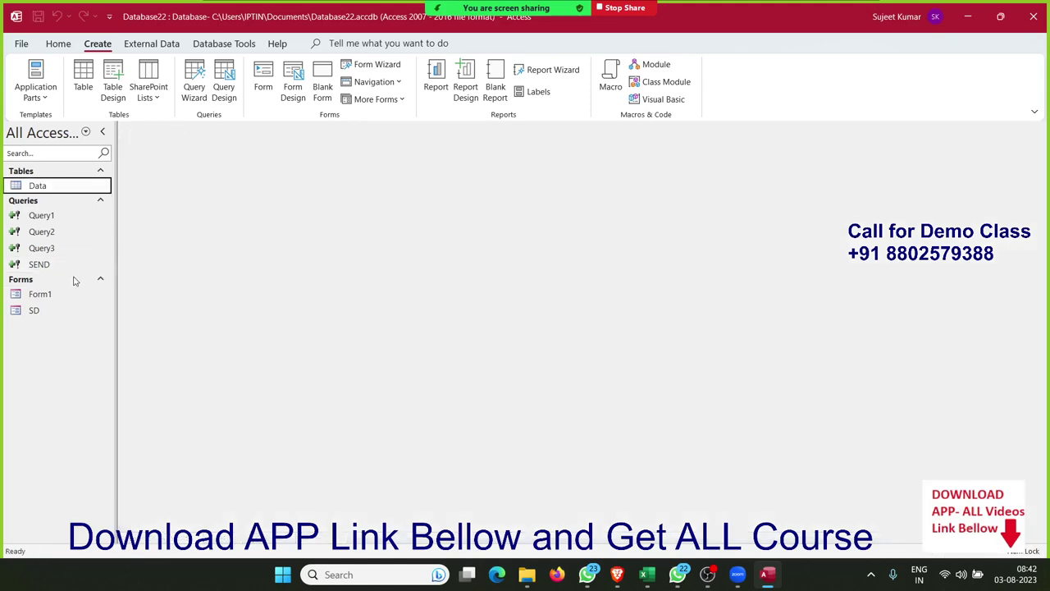
pyautogui.click(59, 299)
pyautogui.rightClick(59, 302)
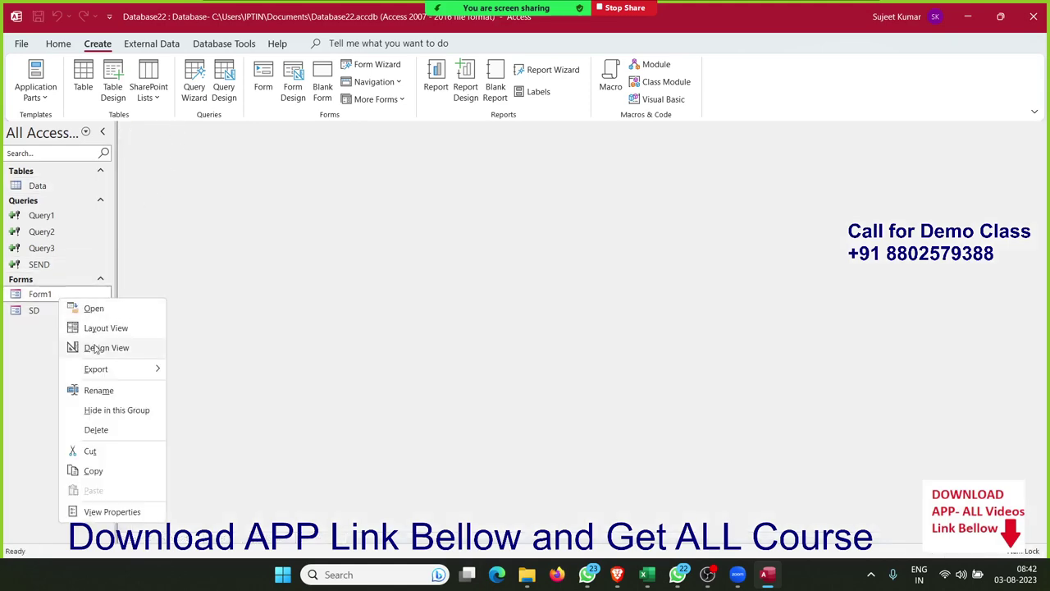
pyautogui.click(99, 348)
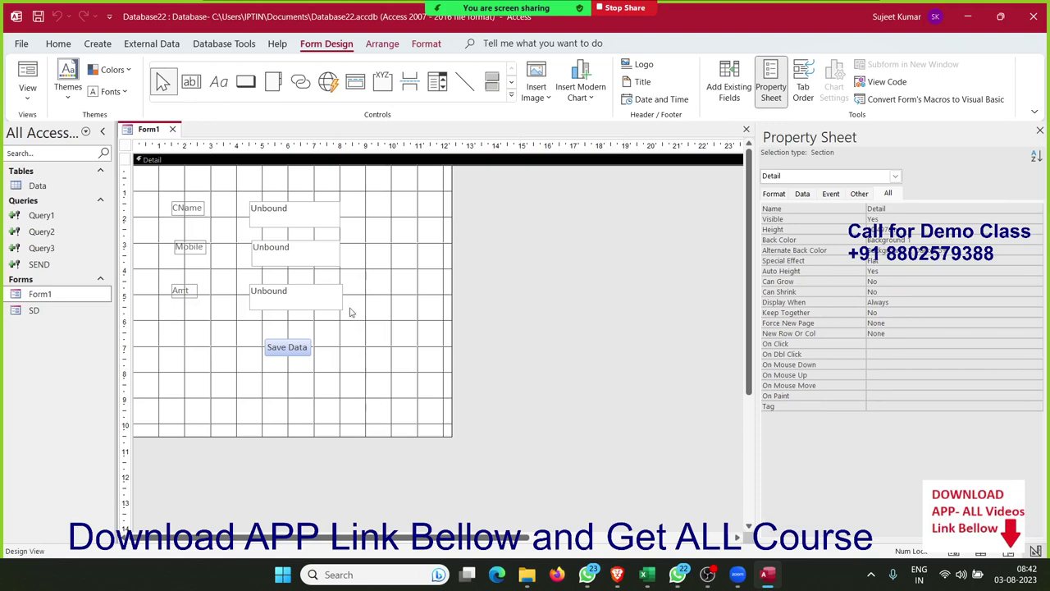
# Draw a second button right of Save Data, skip the wizard, and caption it 'Get ALL Data'
pyautogui.click(246, 81)
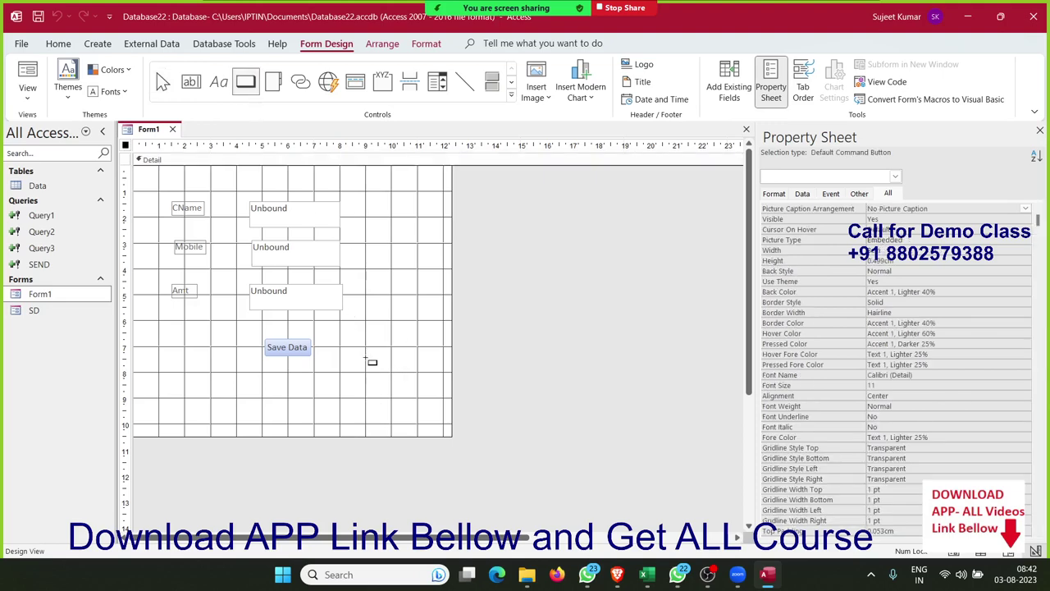
pyautogui.moveTo(348, 344); pyautogui.dragTo(392, 367)
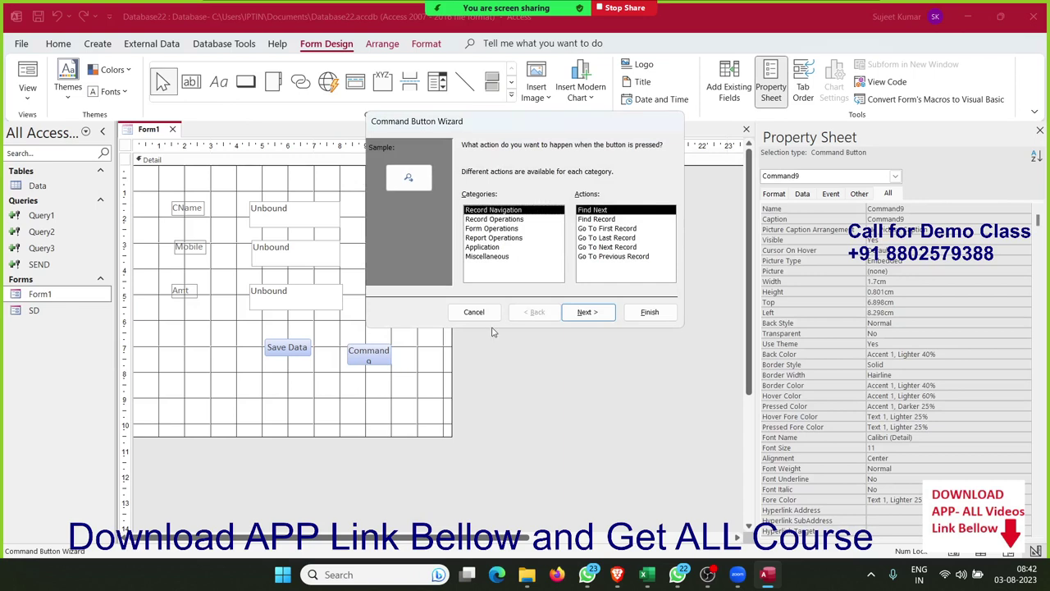
pyautogui.click(497, 314)
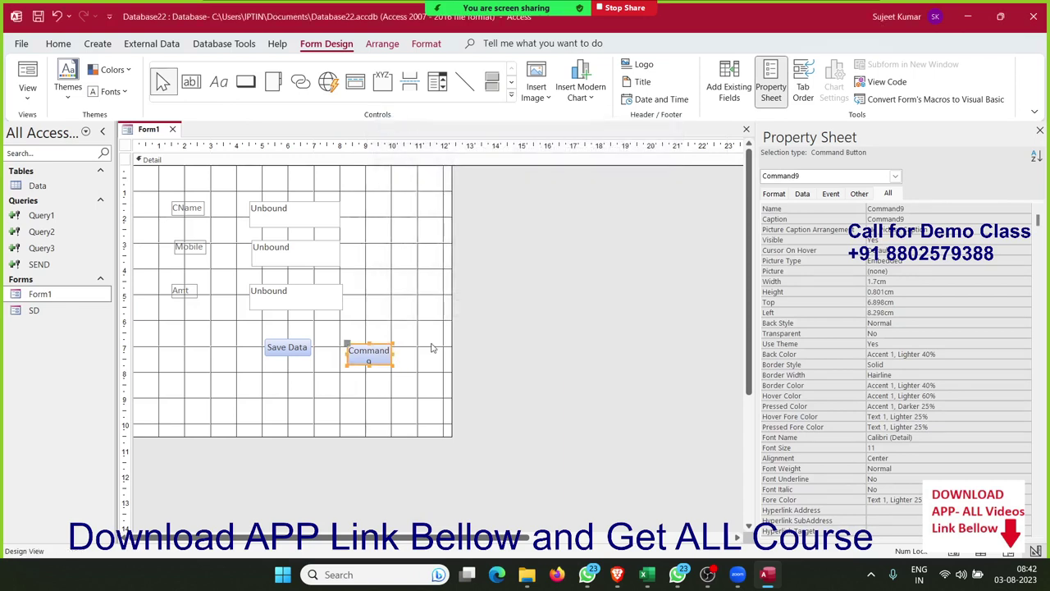
pyautogui.doubleClick(368, 357)
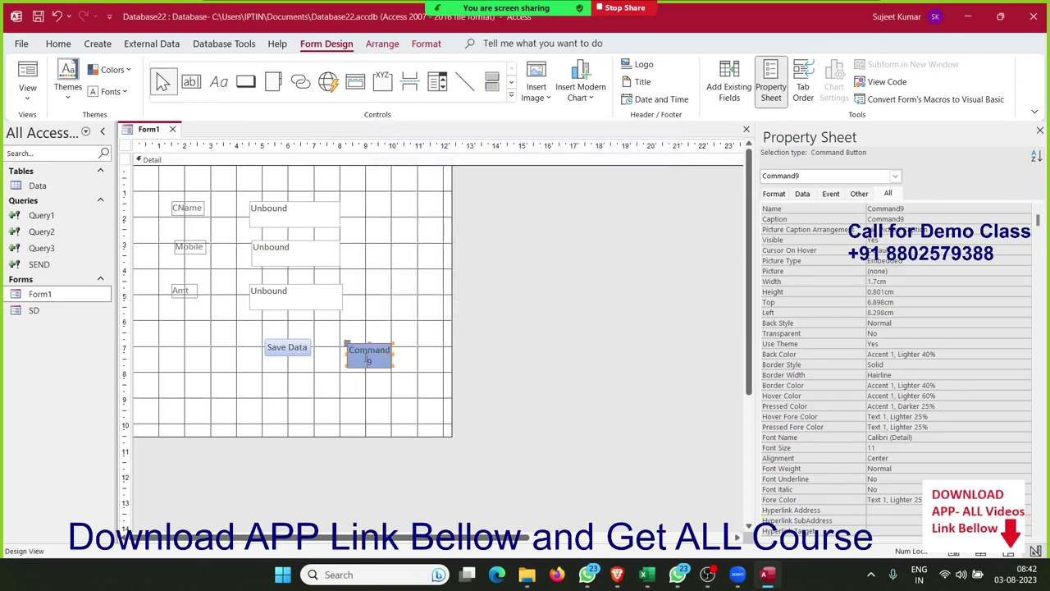
pyautogui.press('BackSpace')
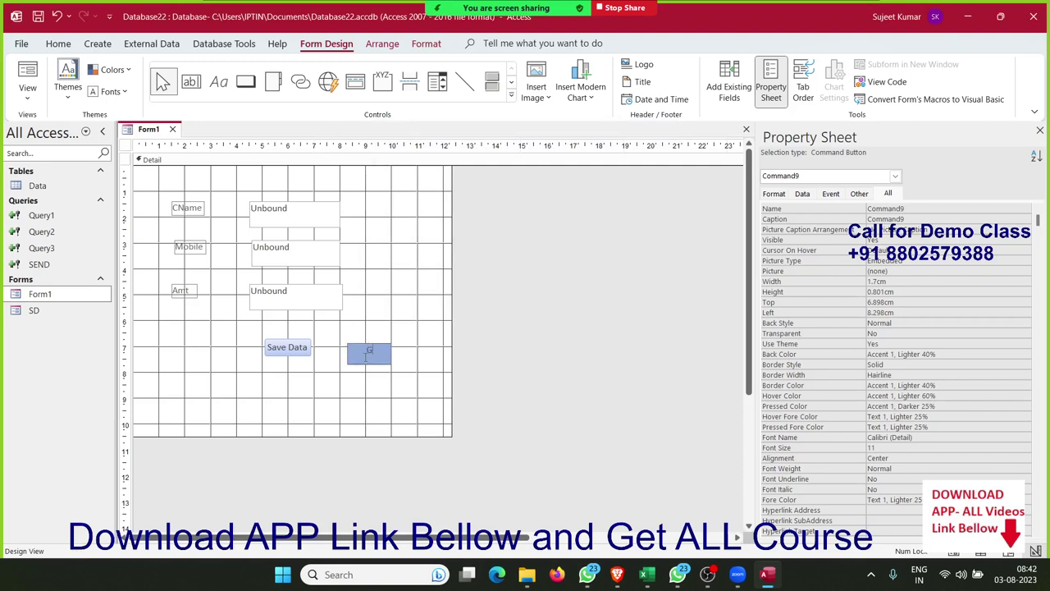
pyautogui.write('et AL')
pyautogui.write('LL')
pyautogui.write(' Data')
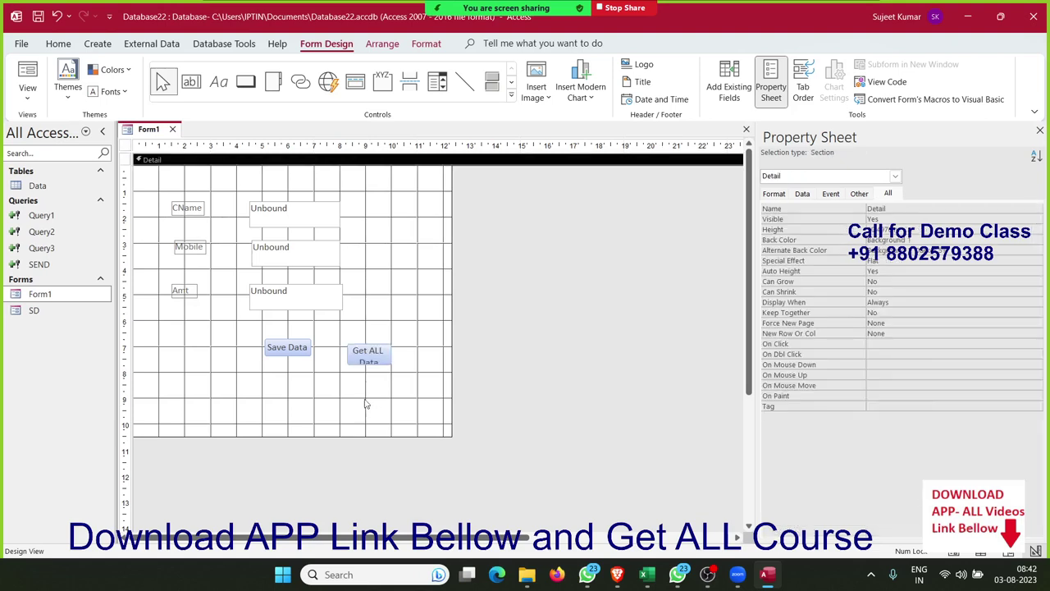
# Create an empty Command9_Click procedure through the On Click event's Code Builder
pyautogui.click(366, 352)
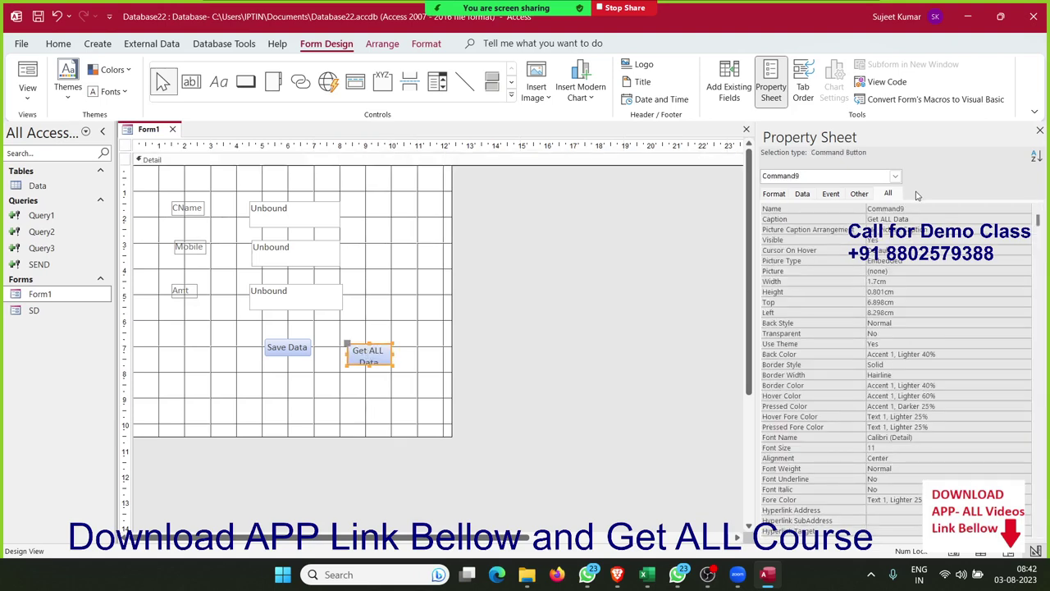
pyautogui.click(829, 197)
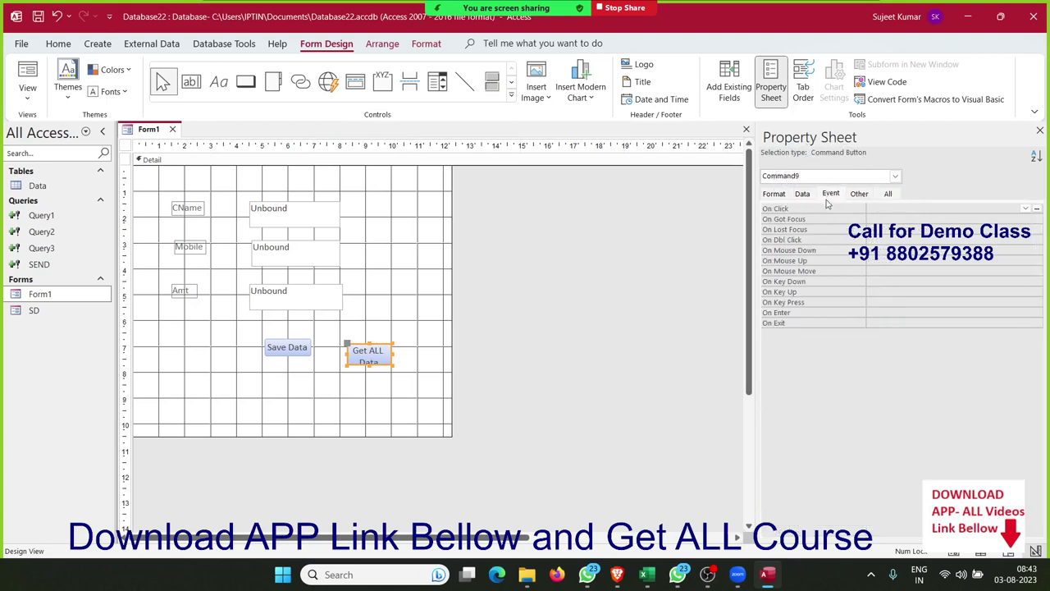
pyautogui.click(1037, 209)
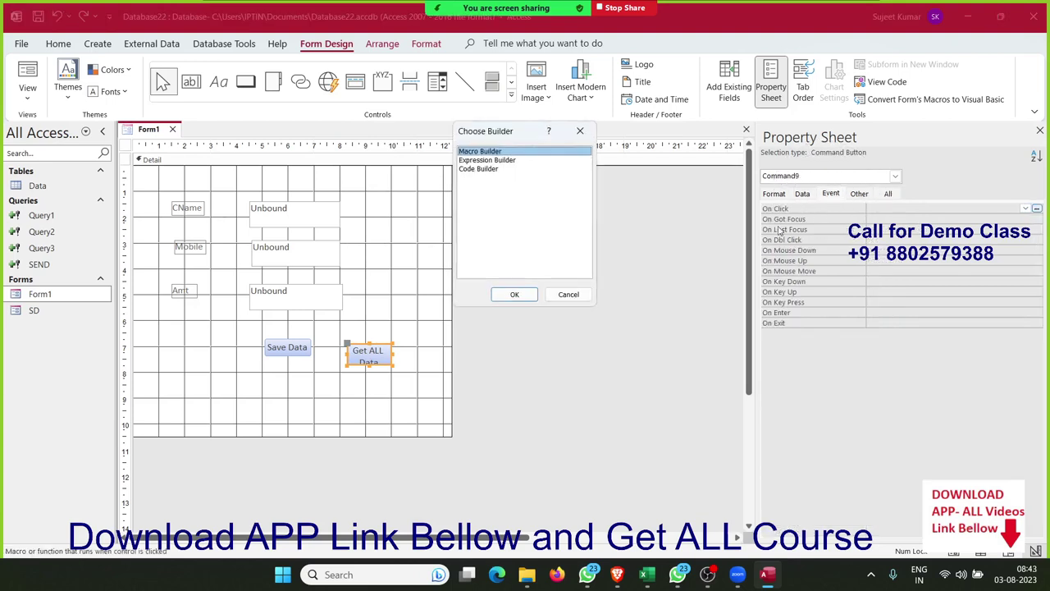
pyautogui.click(496, 169)
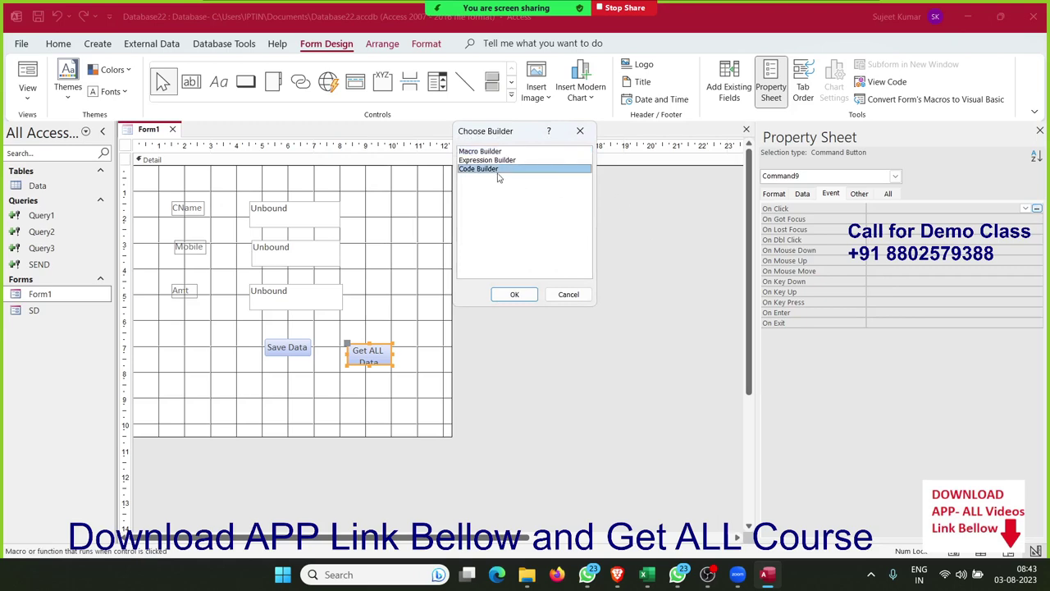
pyautogui.click(515, 295)
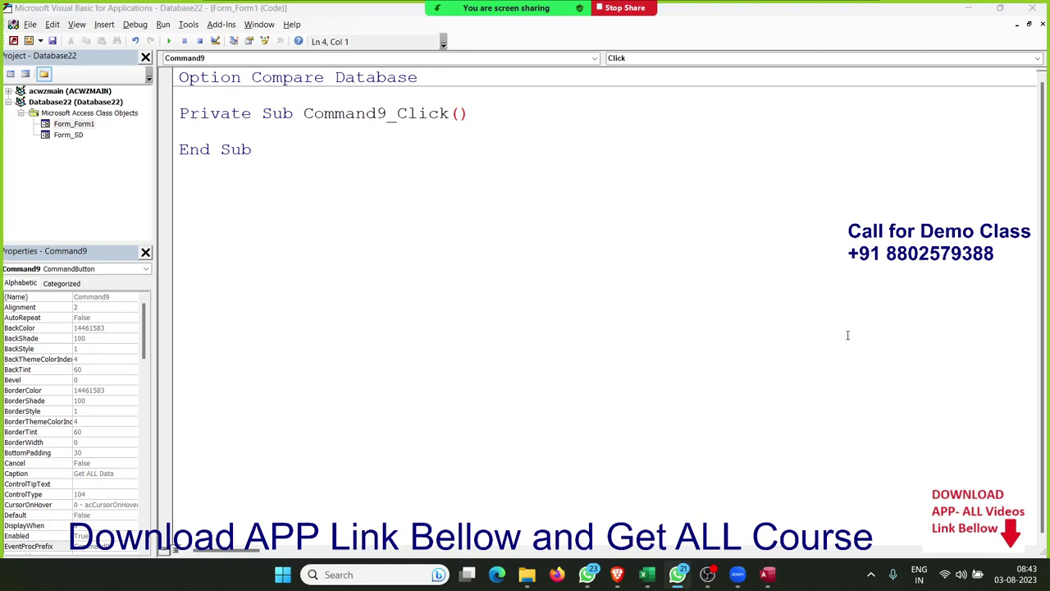
# Declare Dim s As String and assign s = "Select * from Data" in Command9_Click
pyautogui.click(188, 125)
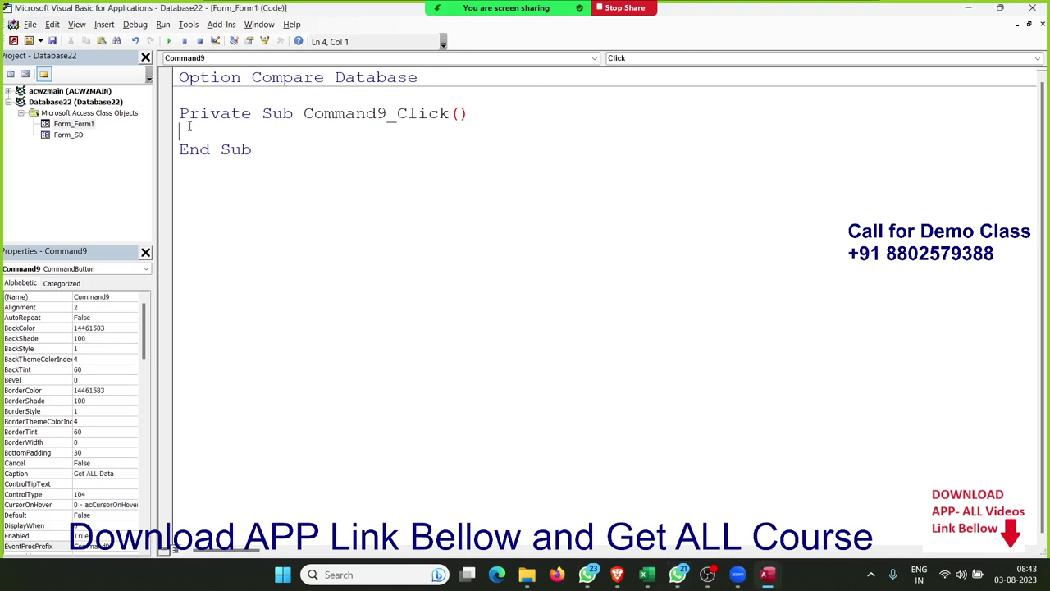
pyautogui.press('Return')
pyautogui.press('Return')
pyautogui.press('Up')
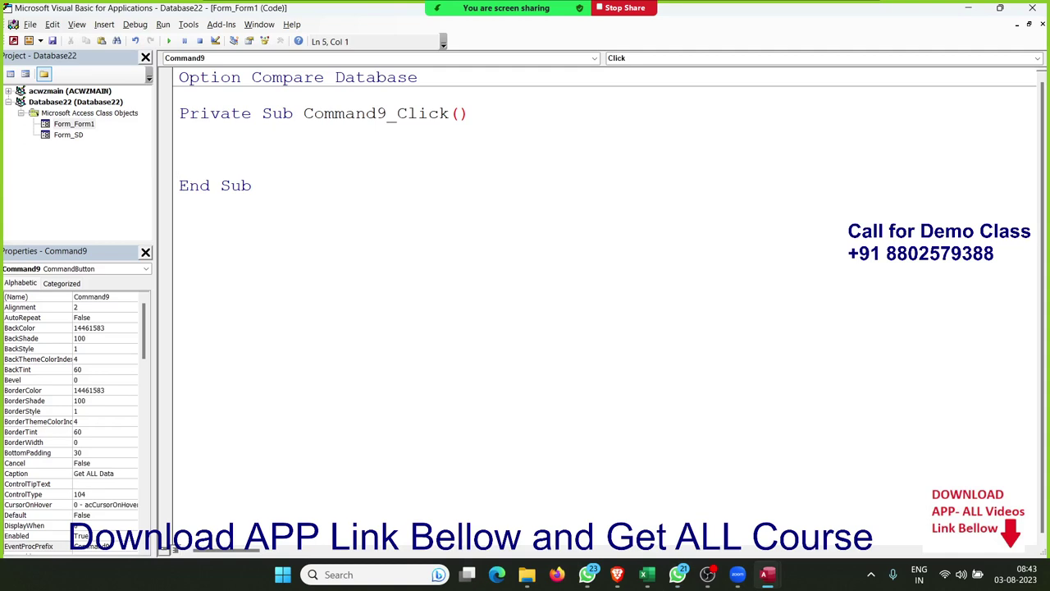
pyautogui.write('dim s as ')
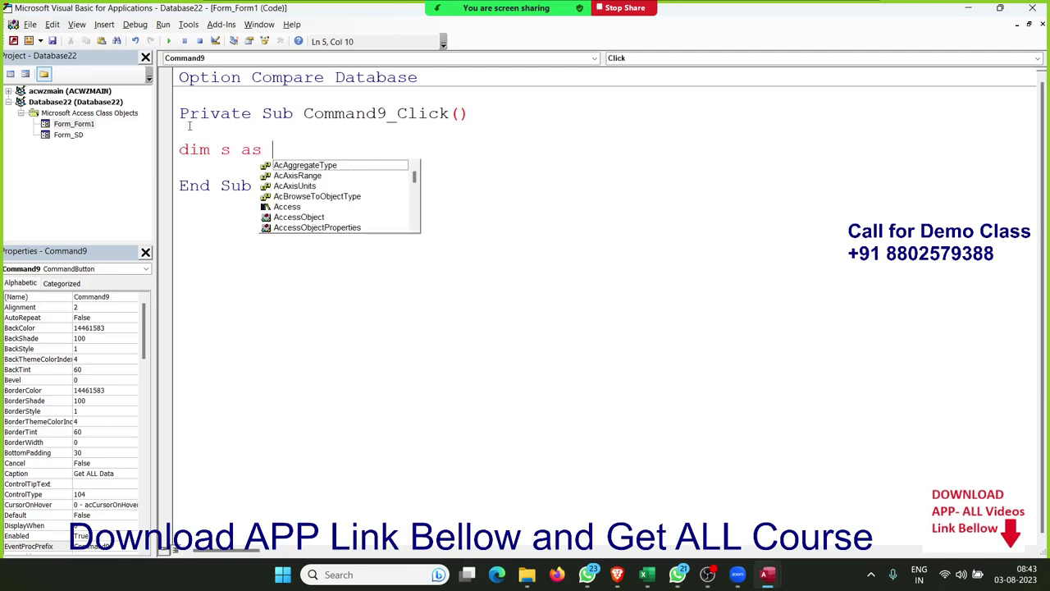
pyautogui.write('sre')
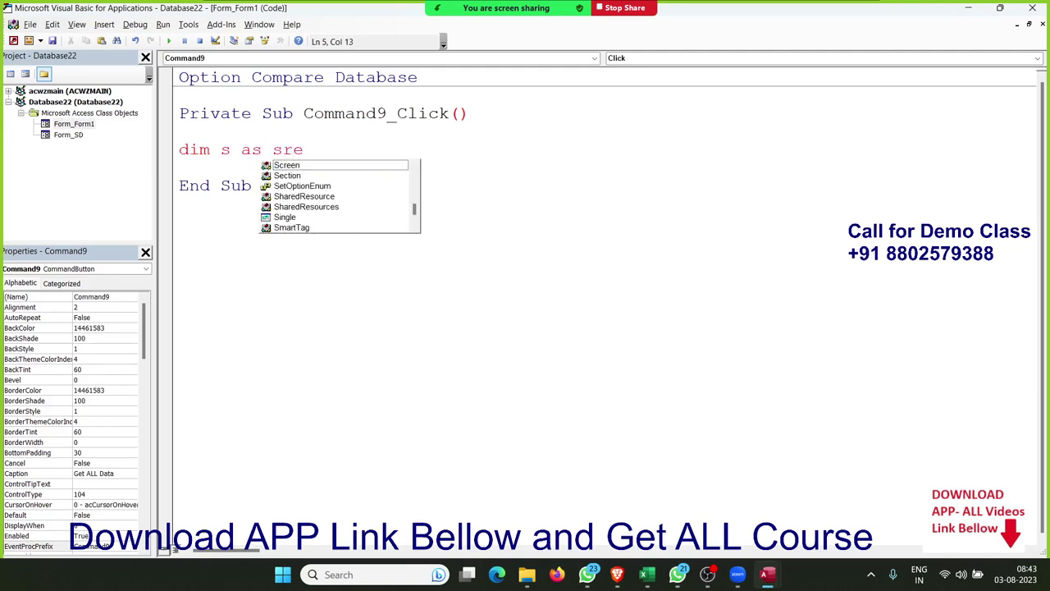
pyautogui.press('BackSpace')
pyautogui.press('BackSpace')
pyautogui.write('t')
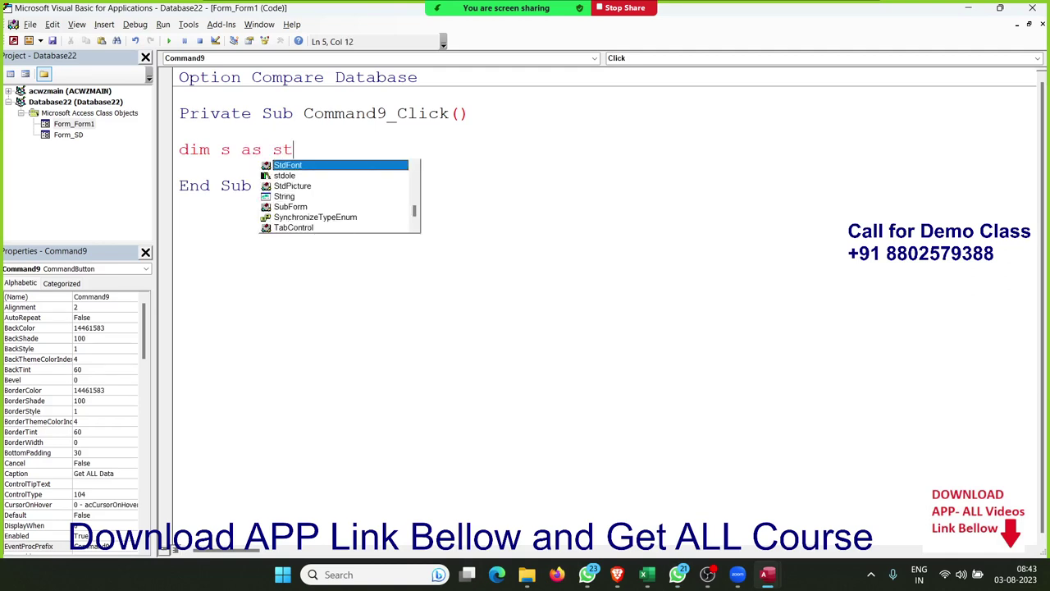
pyautogui.write('r')
pyautogui.press('Return')
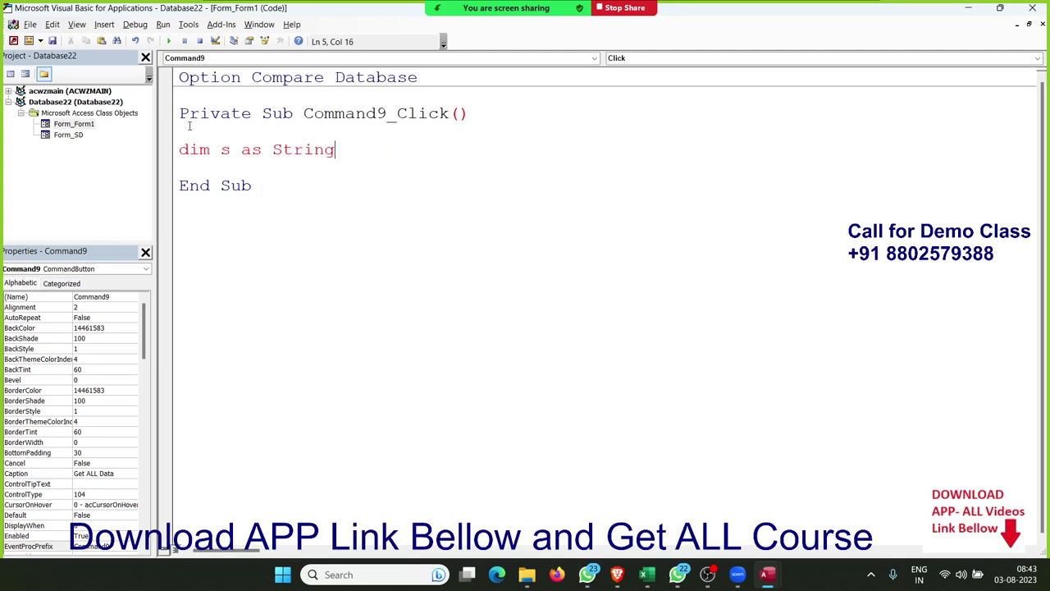
pyautogui.press('Return')
pyautogui.write('s ')
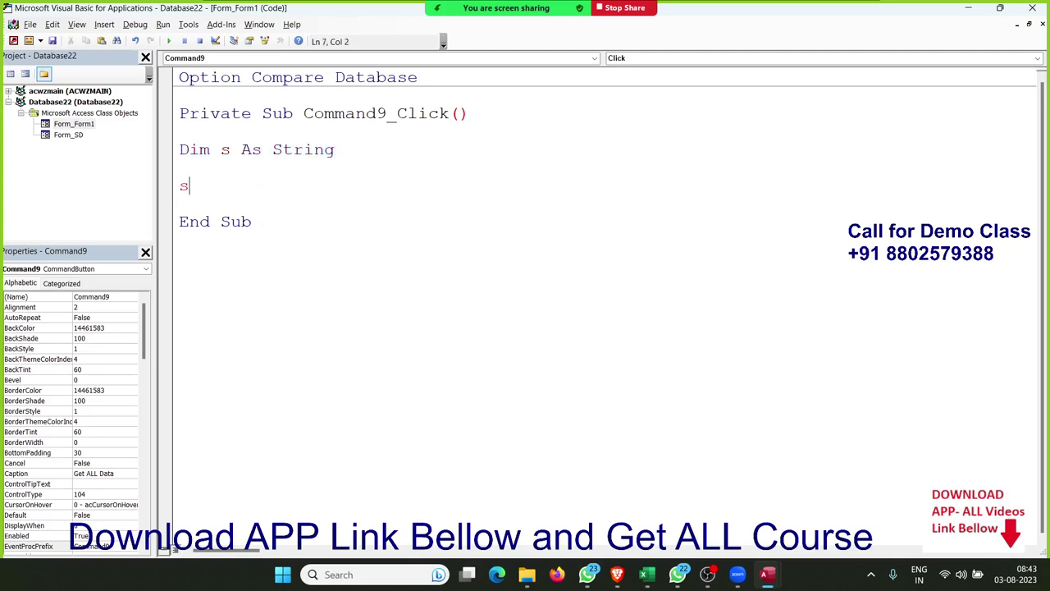
pyautogui.write('= ')
pyautogui.write('"')
pyautogui.write('S')
pyautogui.write('e')
pyautogui.write('lec')
pyautogui.write('t * ')
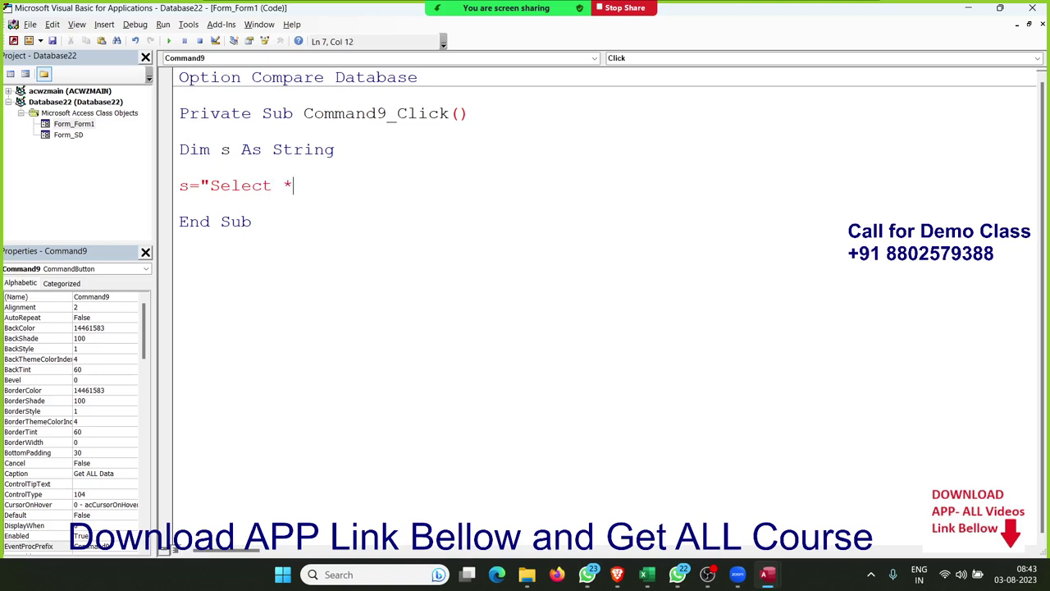
pyautogui.write('from ')
pyautogui.write('Data')
pyautogui.write('"')
pyautogui.press('Return')
pyautogui.press('Return')
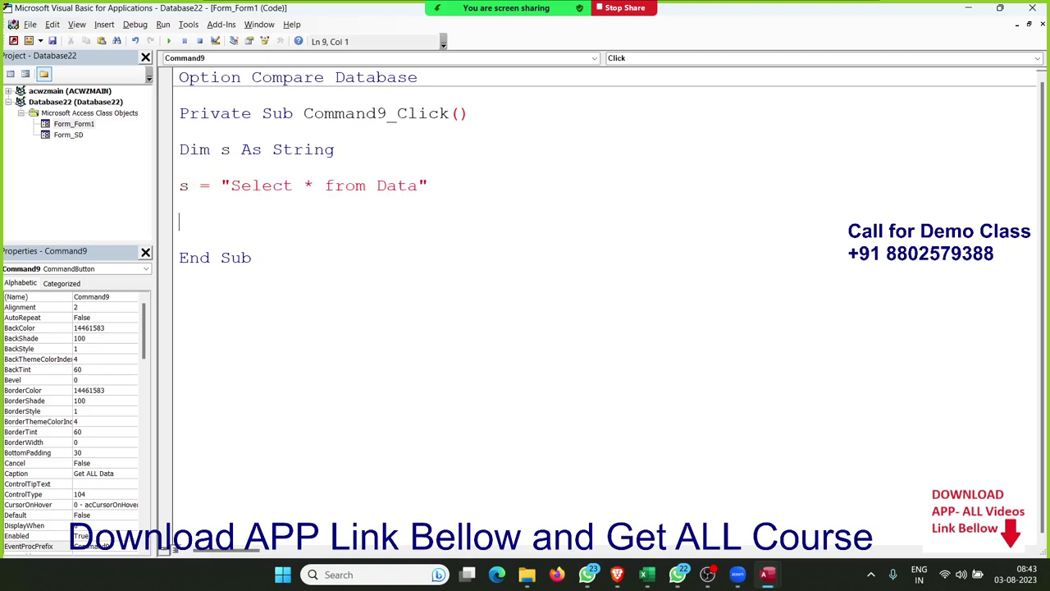
# Select the query string text, then switch back to the Access window
pyautogui.click(231, 186)
pyautogui.moveTo(231, 186); pyautogui.dragTo(420, 187)
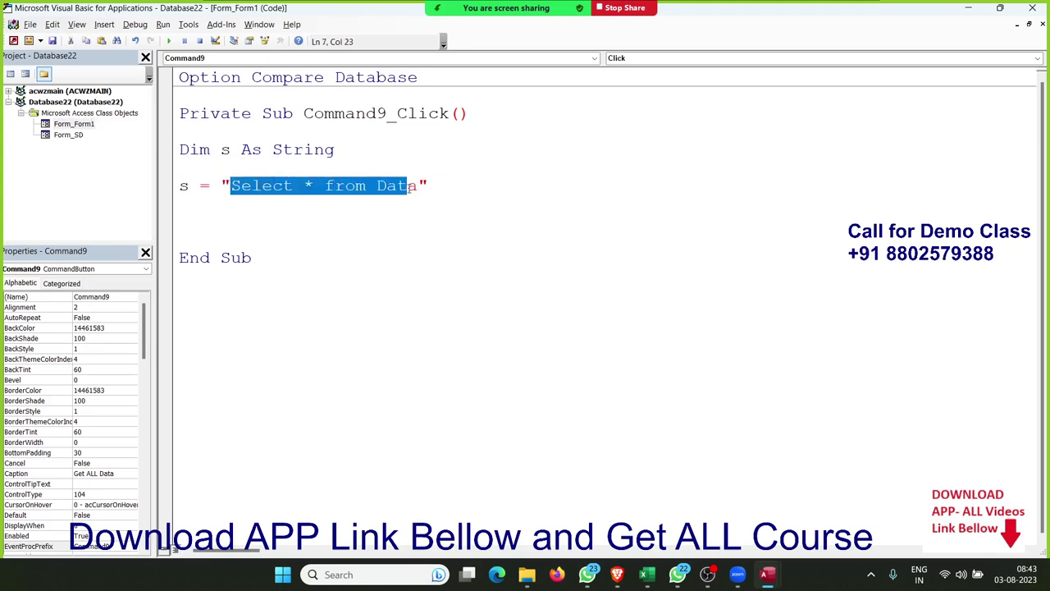
pyautogui.click(375, 218)
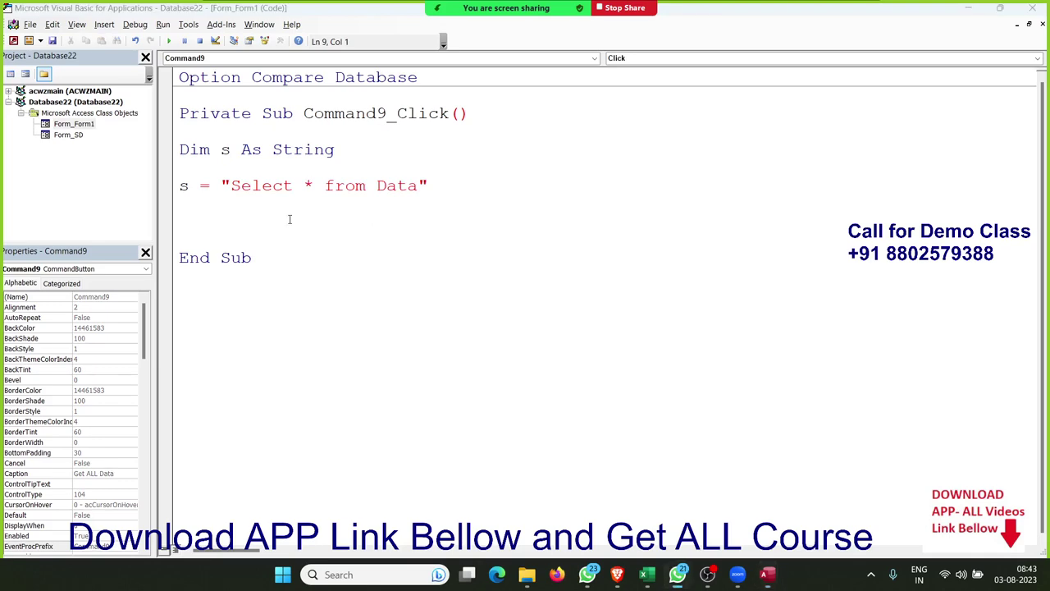
pyautogui.hotkey('alt', 'Tab')
pyautogui.hotkey('alt', 'Tab')
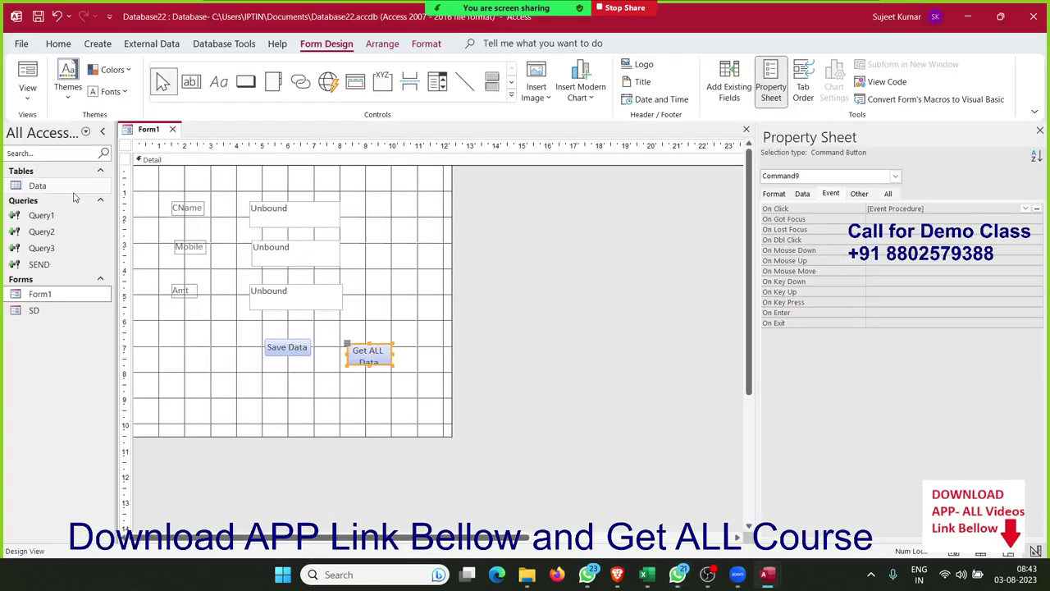
# Start a new cmd line in Command9_Click and check Form_SD's INSERT INTO code for reference
pyautogui.hotkey('alt', 'Tab')
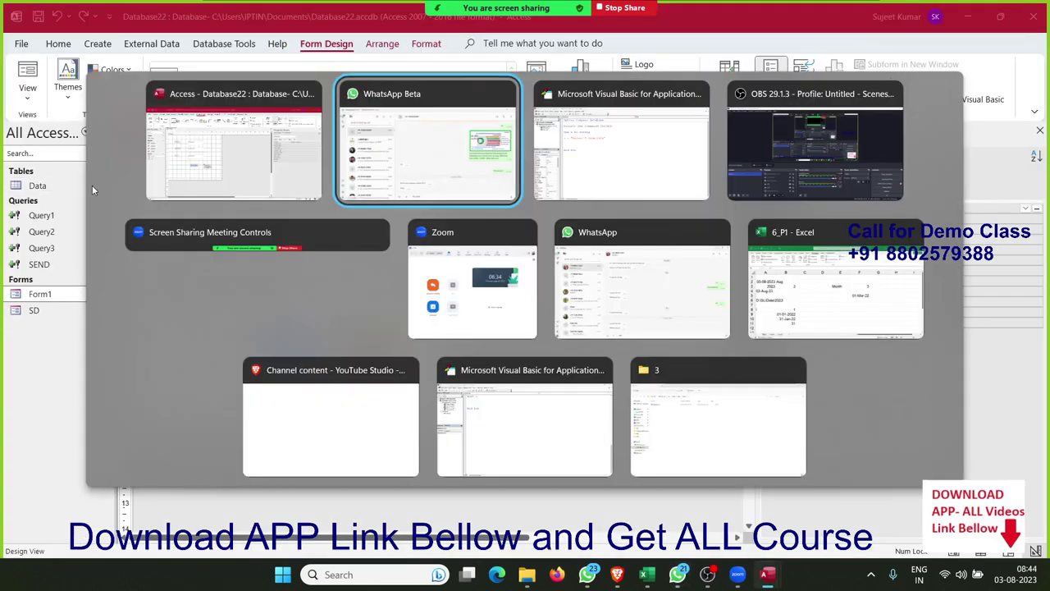
pyautogui.hotkey('alt', 'Tab')
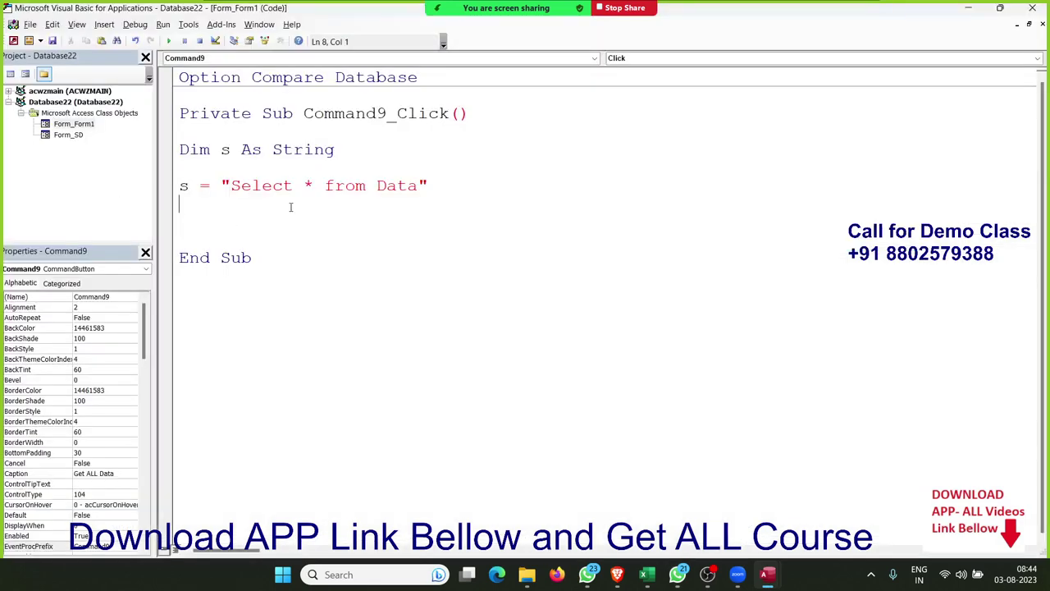
pyautogui.press('Return')
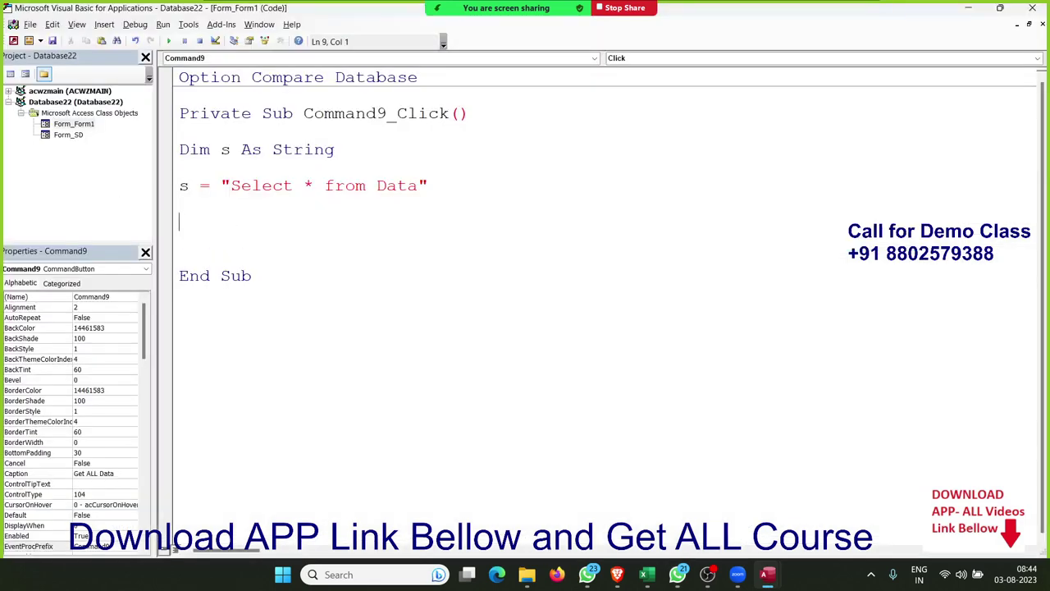
pyautogui.write('c')
pyautogui.write('md')
pyautogui.write('.')
pyautogui.press('BackSpace')
pyautogui.doubleClick(84, 136)
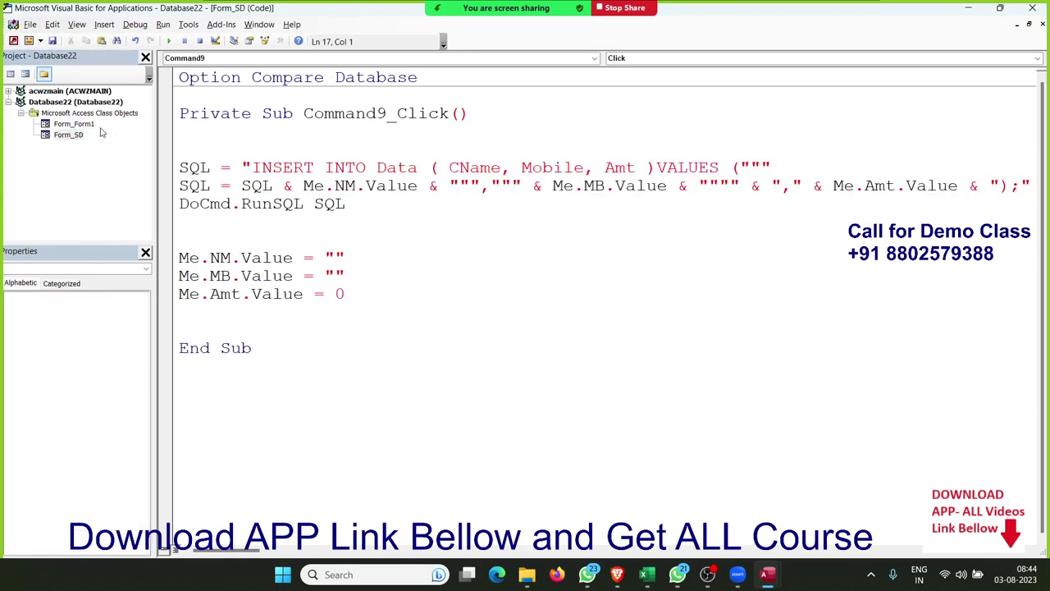
pyautogui.click(102, 133)
pyautogui.click(95, 126)
pyautogui.doubleClick(96, 126)
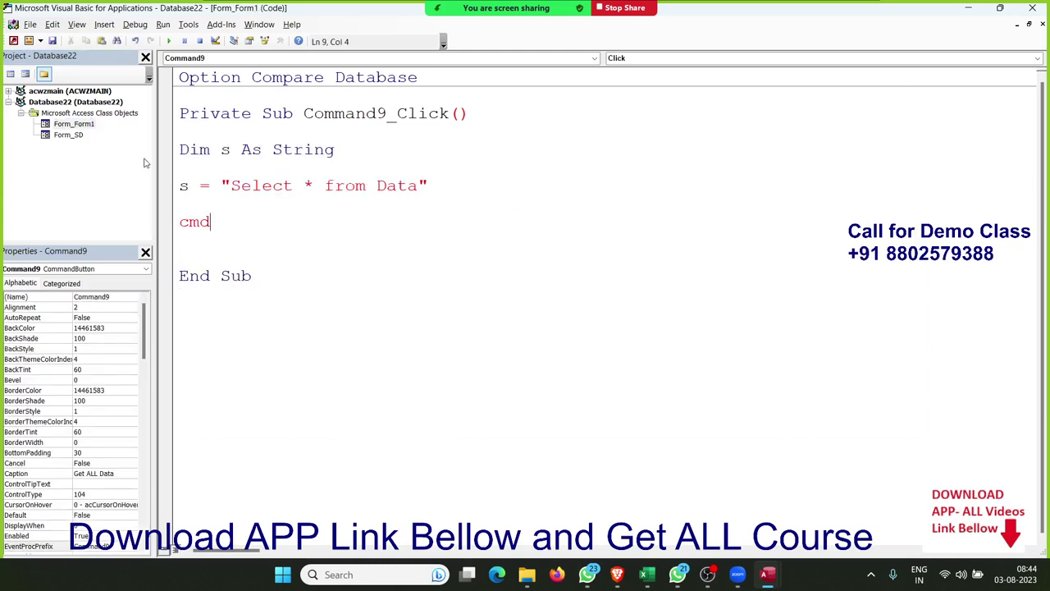
# Complete the line as DoCmd.RunSQL s using the IntelliSense list
pyautogui.click(180, 223)
pyautogui.write('do')
pyautogui.click(233, 221)
pyautogui.write('.')
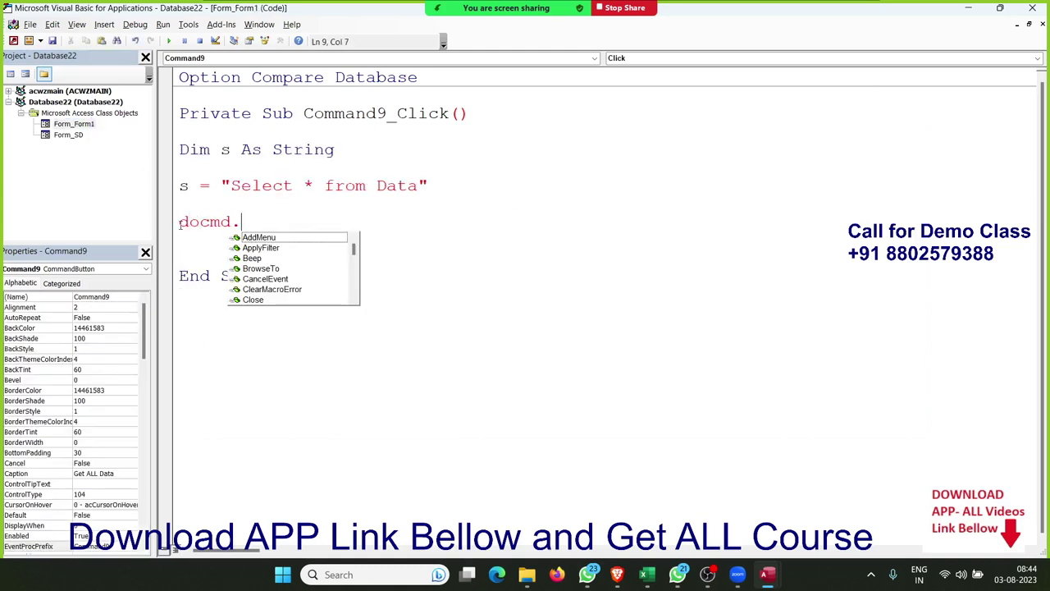
pyautogui.write('r')
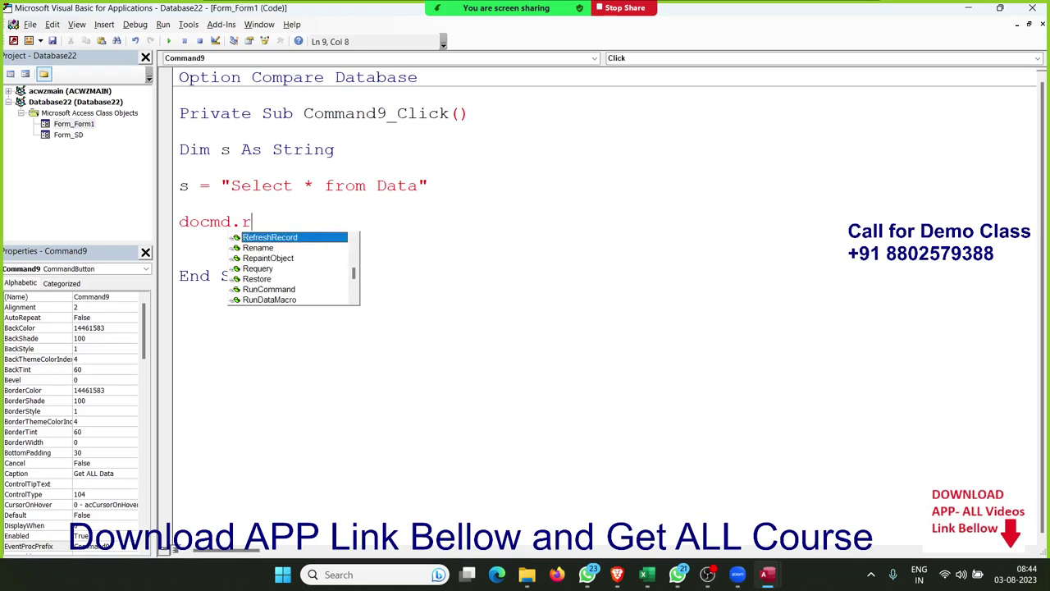
pyautogui.write('un')
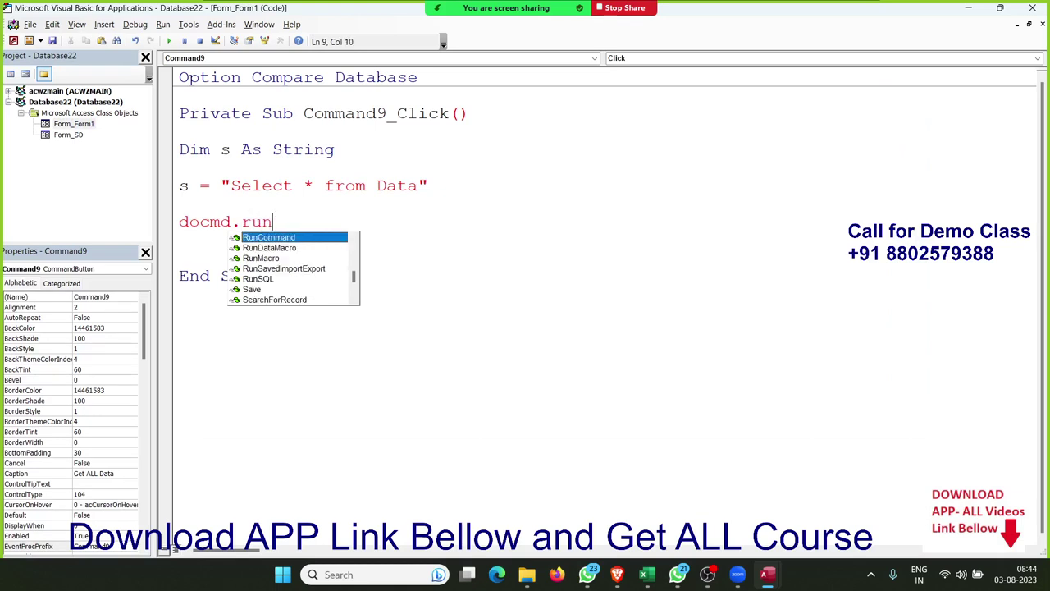
pyautogui.press('Down')
pyautogui.press('Down')
pyautogui.press('Down')
pyautogui.press('Down')
pyautogui.press('Tab')
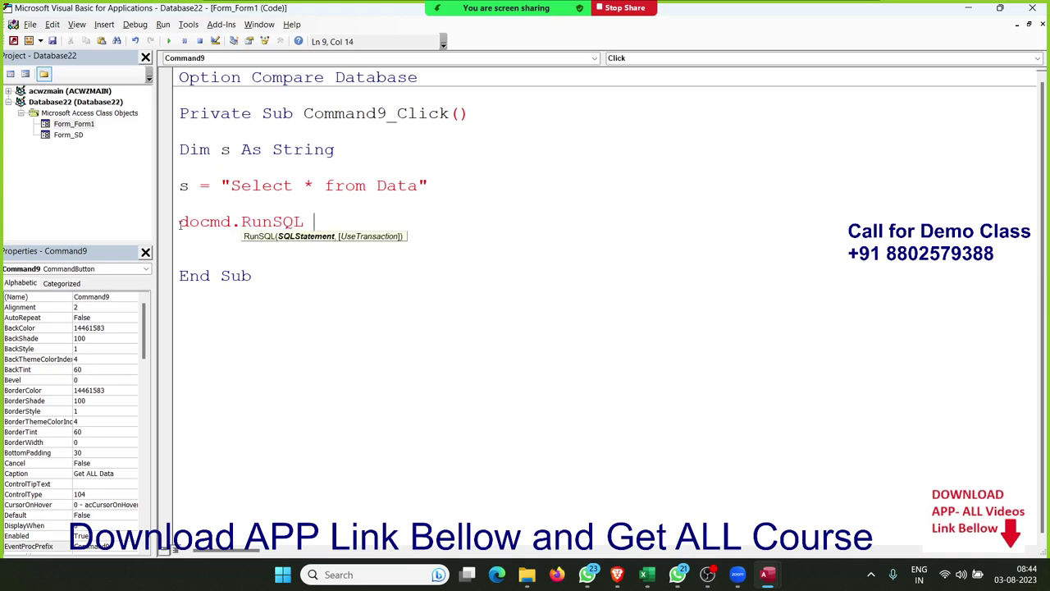
pyautogui.write('s')
pyautogui.click(229, 261)
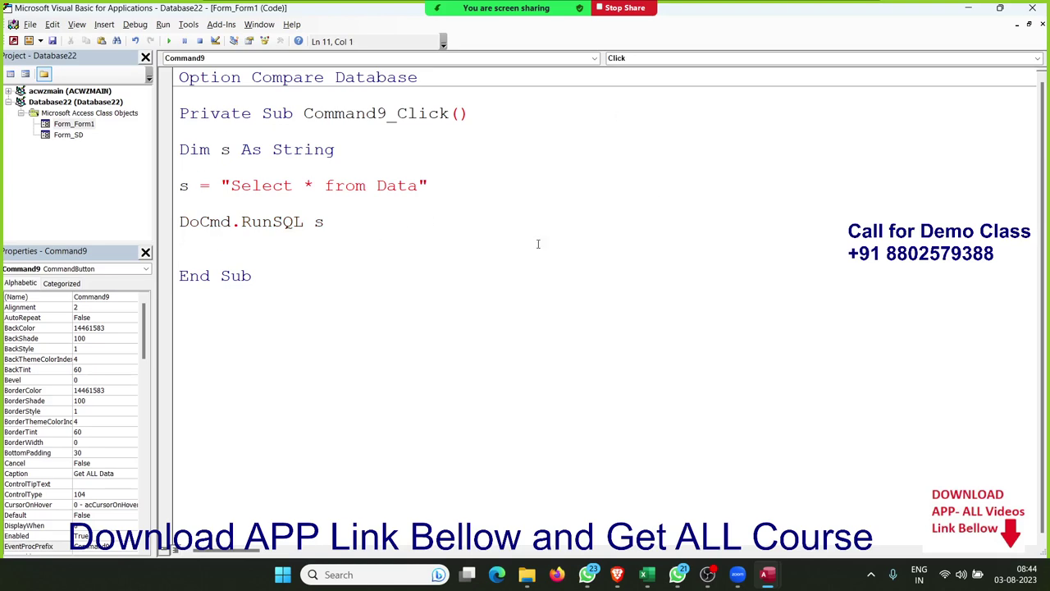
# Save and reopen Form1, click Get ALL Data, and debug run-time error 2342
pyautogui.click(1035, 10)
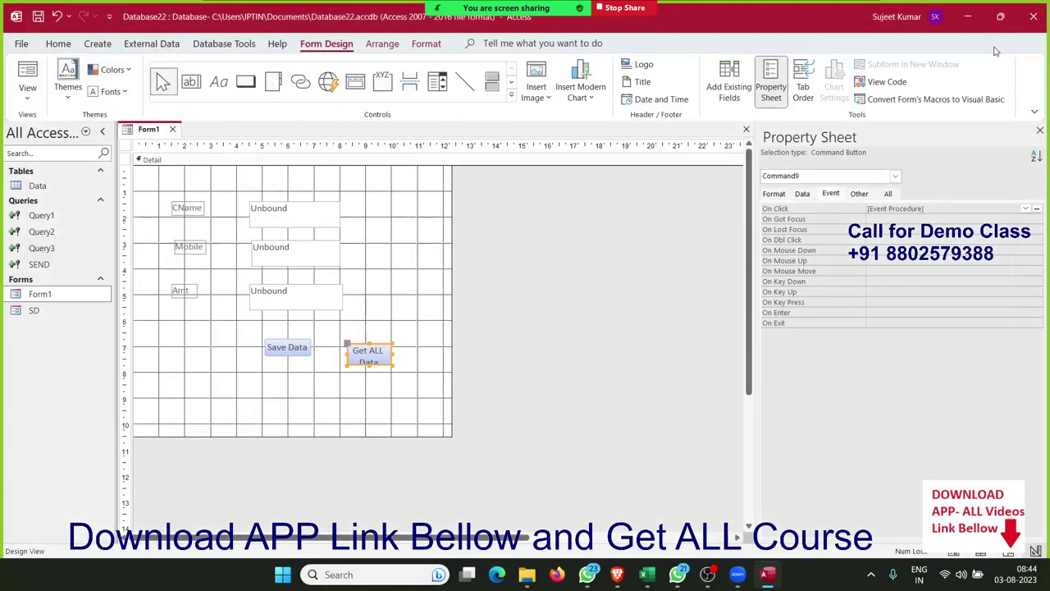
pyautogui.click(173, 129)
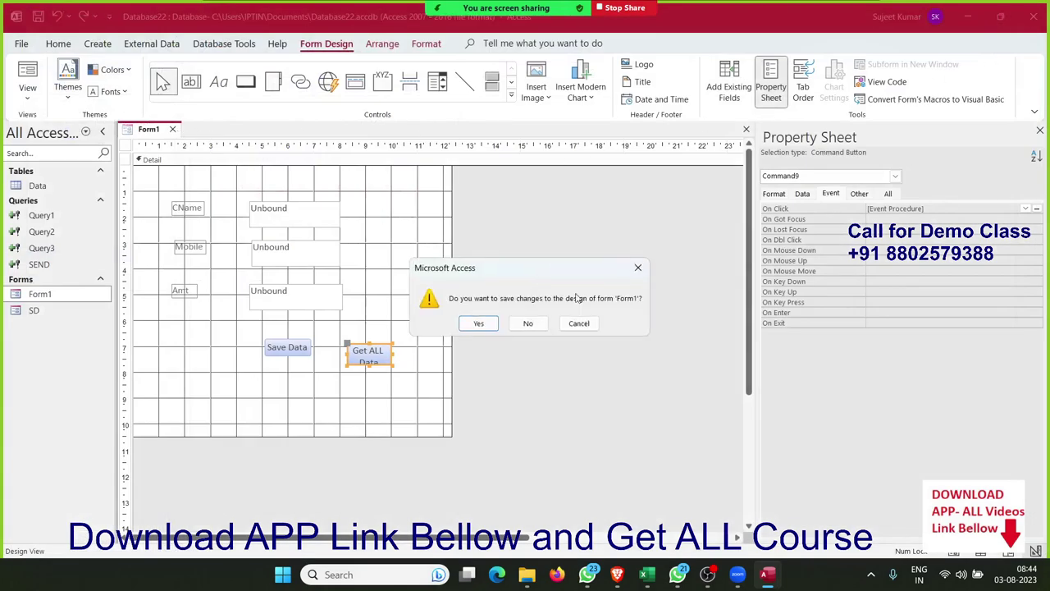
pyautogui.click(482, 322)
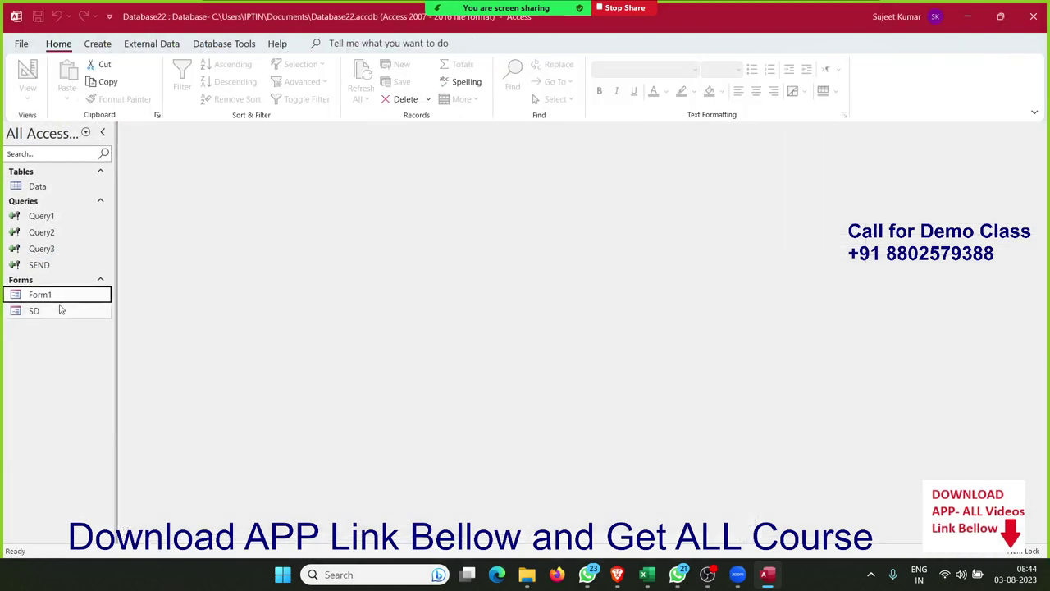
pyautogui.doubleClick(61, 296)
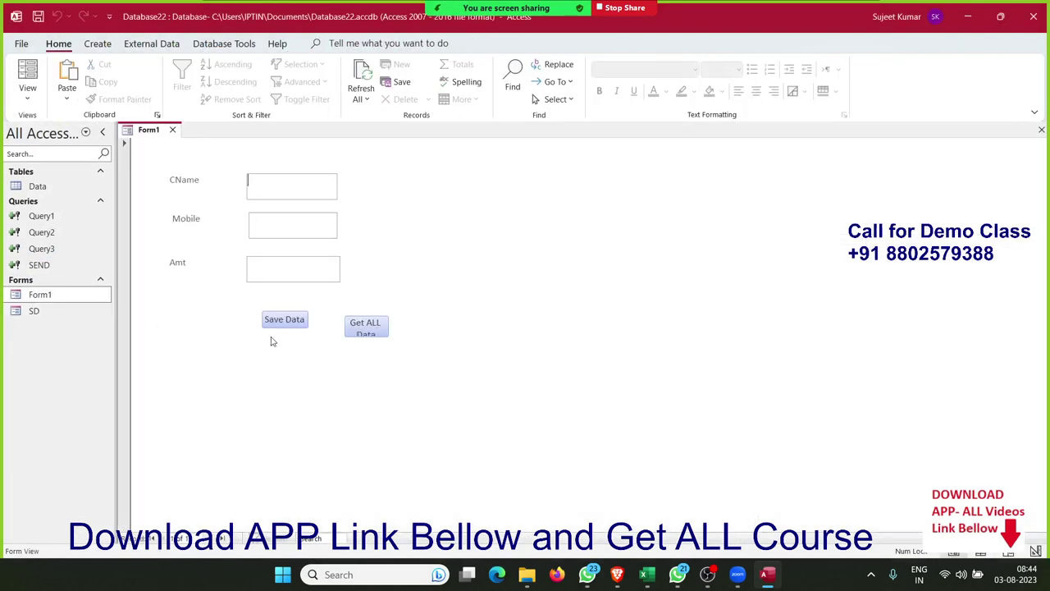
pyautogui.click(370, 337)
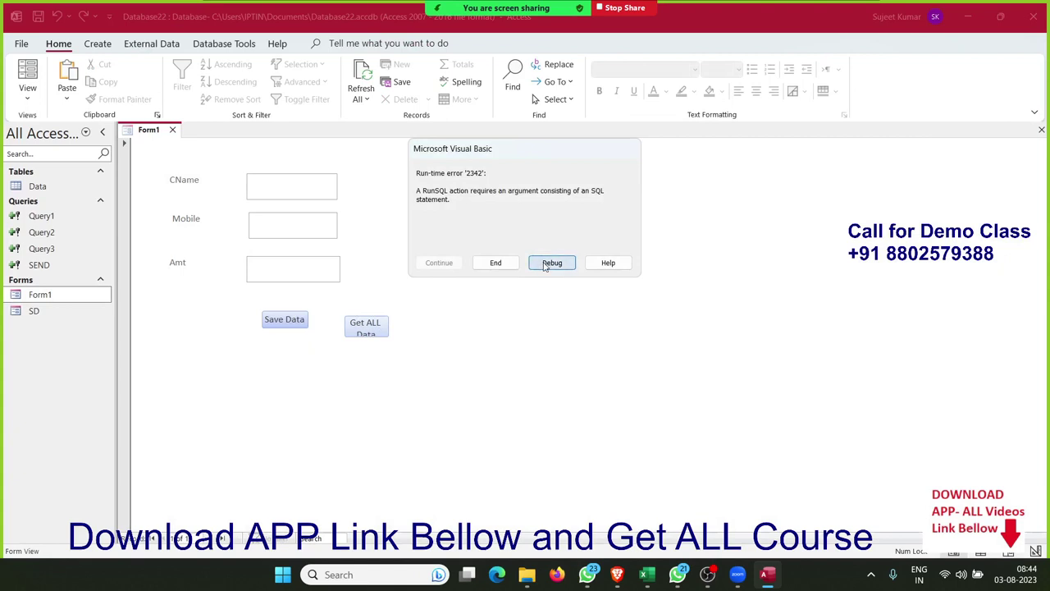
pyautogui.click(545, 264)
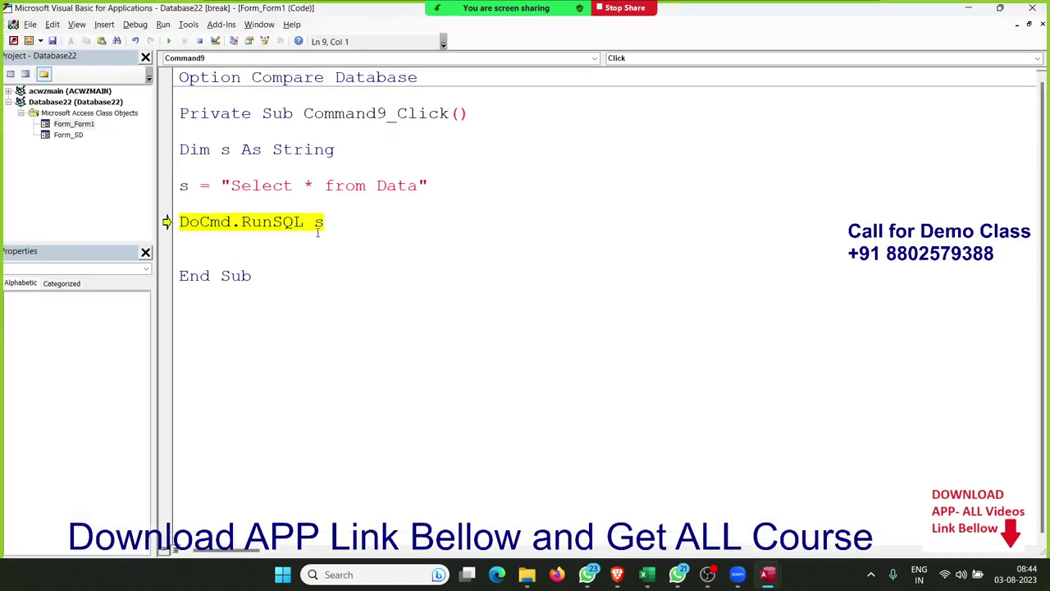
# Compare the RunSQL line against Form_SD's code and inspect the value of s
pyautogui.moveTo(319, 223)
pyautogui.click(315, 222)
pyautogui.click(80, 144)
pyautogui.doubleClick(79, 135)
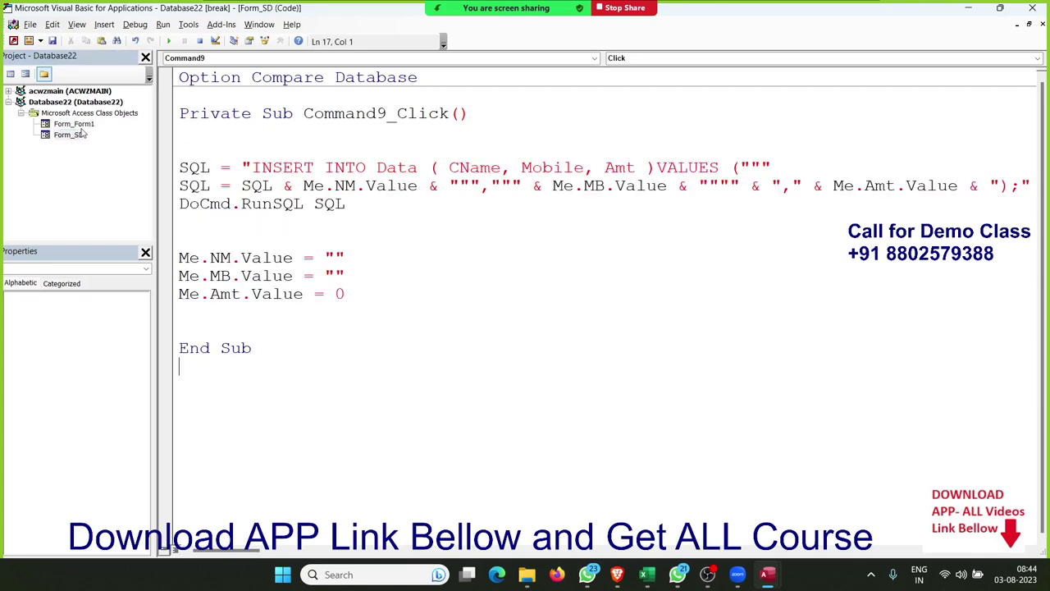
pyautogui.doubleClick(79, 125)
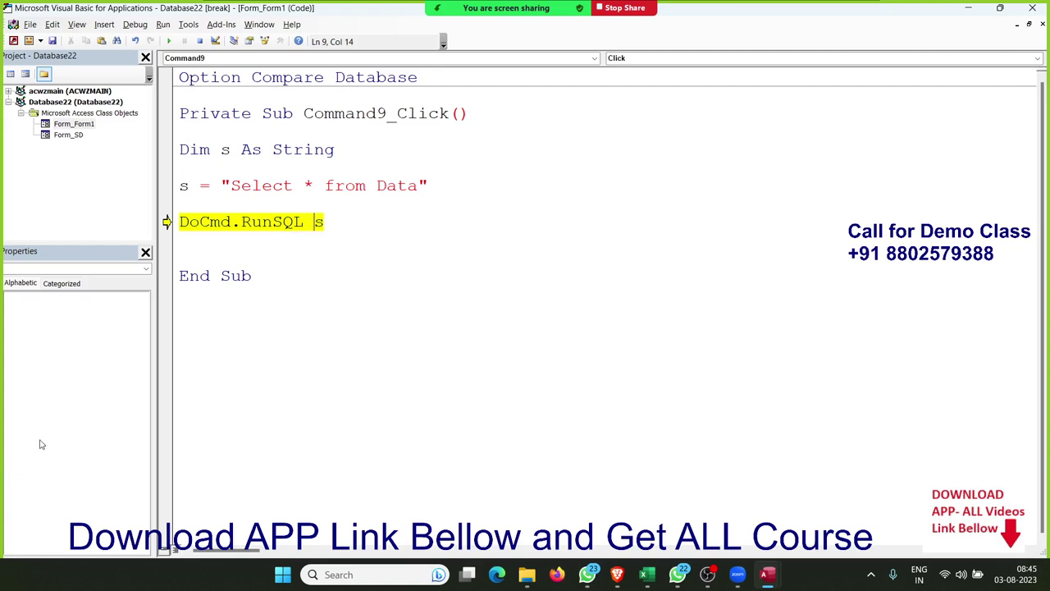
pyautogui.click(311, 300)
pyautogui.moveTo(318, 222)
pyautogui.click(335, 202)
# Erase the RunSQL call and retype DoCmd.Run, browsing the method suggestions
pyautogui.press('BackSpace')
pyautogui.press('BackSpace')
pyautogui.press('BackSpace')
pyautogui.press('BackSpace')
pyautogui.press('BackSpace')
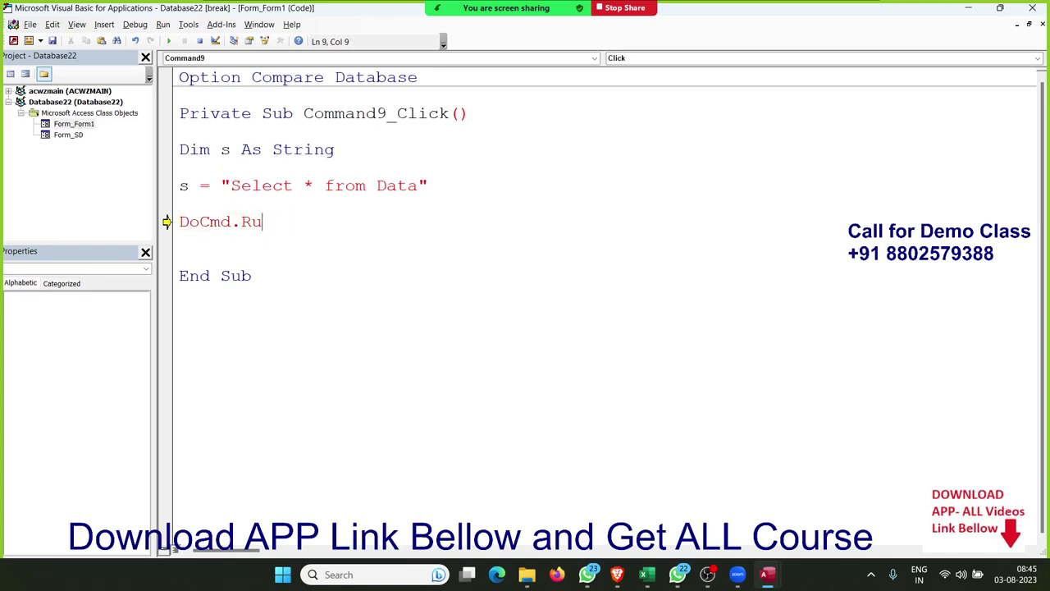
pyautogui.press('BackSpace')
pyautogui.press('BackSpace')
pyautogui.press('BackSpace')
pyautogui.press('BackSpace')
pyautogui.write('d.')
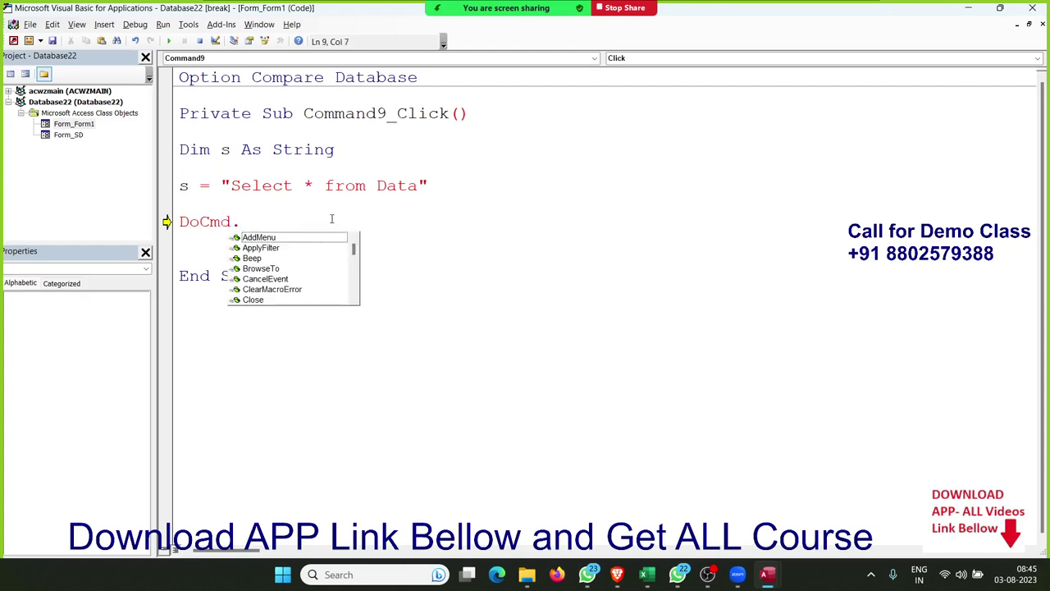
pyautogui.write('rn')
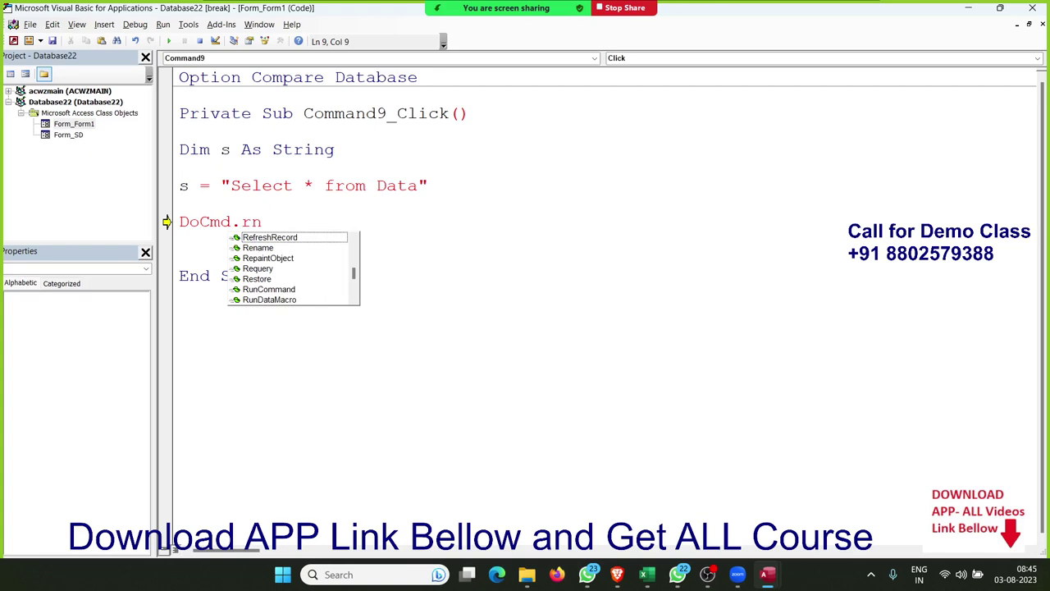
pyautogui.press('BackSpace')
pyautogui.write('un')
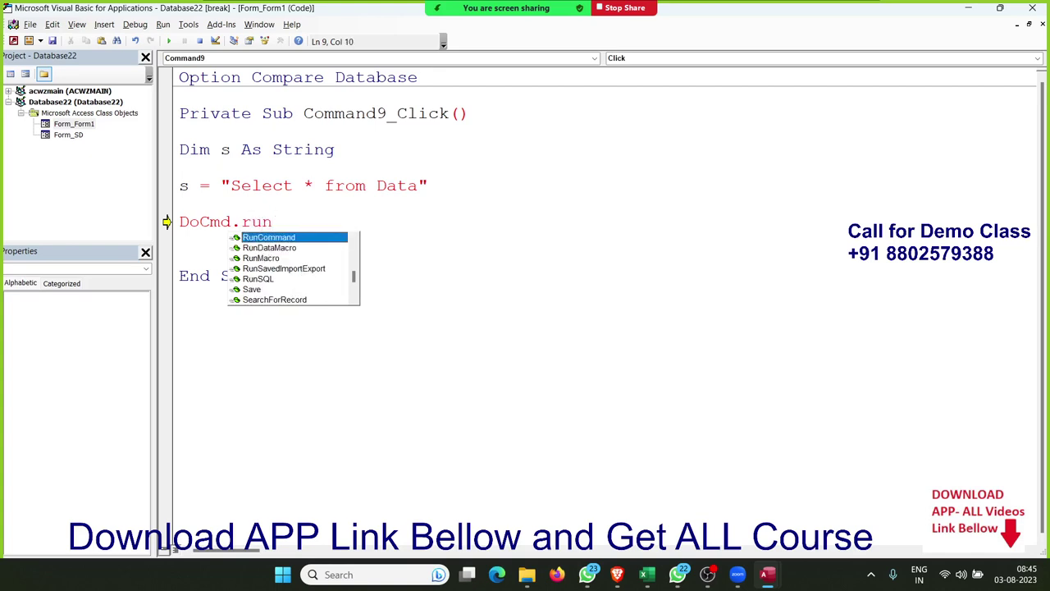
pyautogui.press('Down')
pyautogui.press('Down')
pyautogui.press('Down')
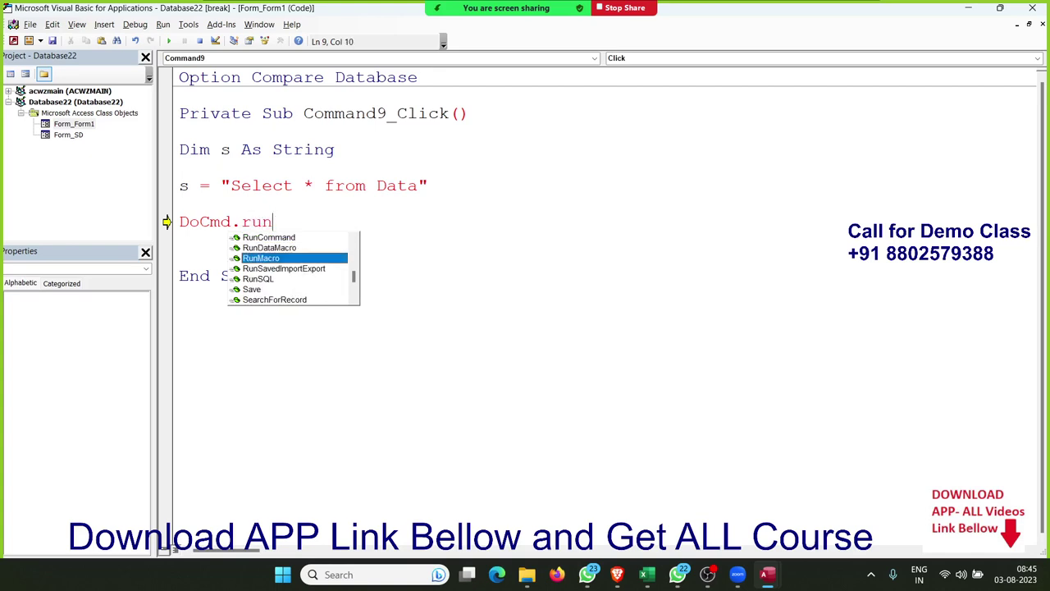
pyautogui.press('Down')
pyautogui.press('Down')
pyautogui.press('Down')
pyautogui.press('Down')
pyautogui.press('Down')
pyautogui.press('Down')
pyautogui.press('Down')
pyautogui.press('Down')
pyautogui.press('Down')
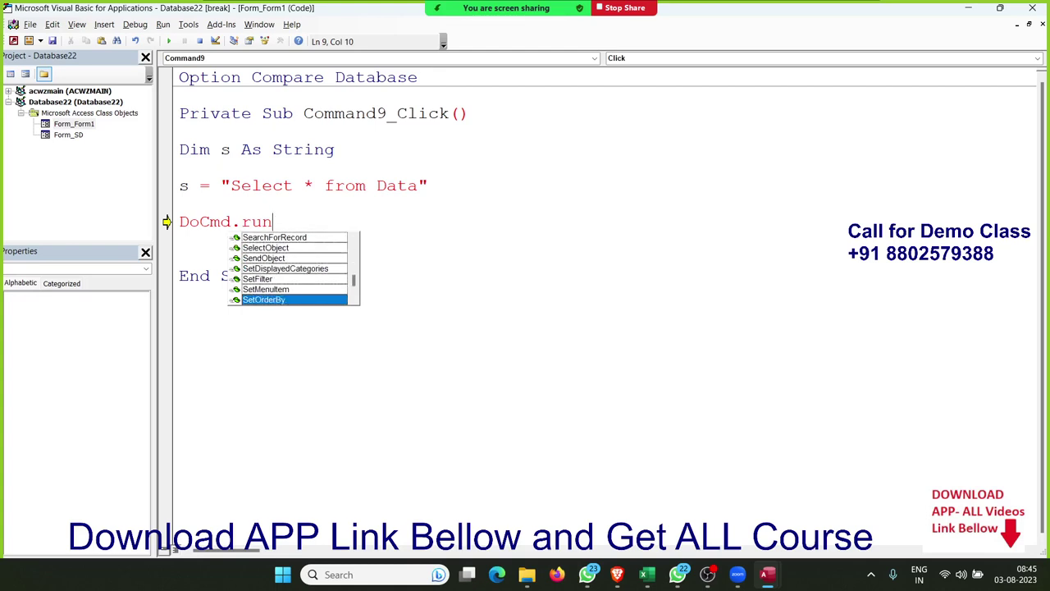
pyautogui.press('Down')
pyautogui.press('Down')
pyautogui.press('Down')
pyautogui.press('Down')
pyautogui.press('Down')
pyautogui.press('Down')
pyautogui.press('Down')
pyautogui.press('Down')
pyautogui.press('Down')
pyautogui.press('Down')
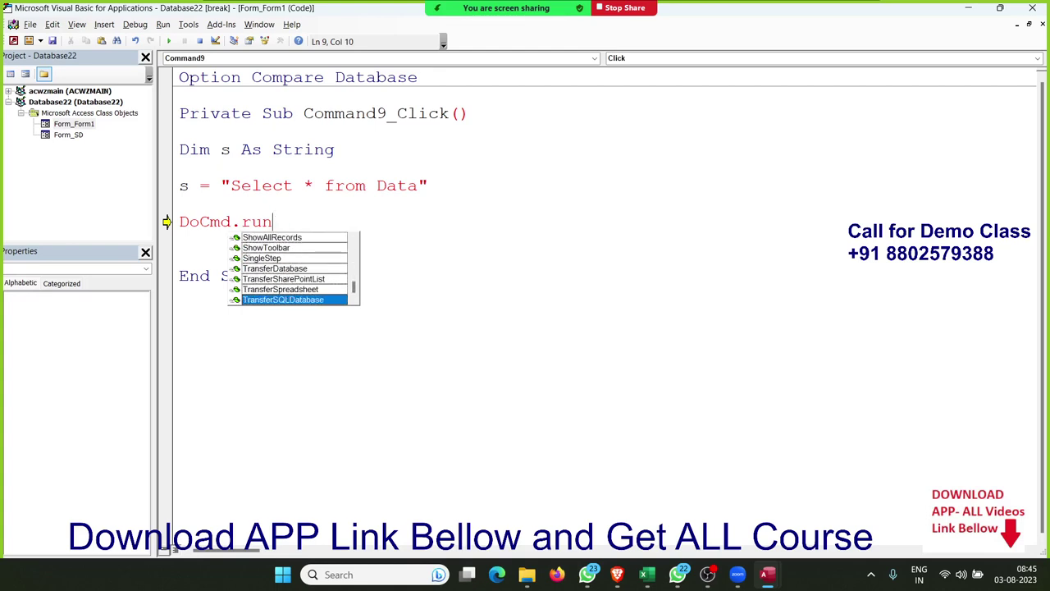
pyautogui.write('q')
pyautogui.press('BackSpace')
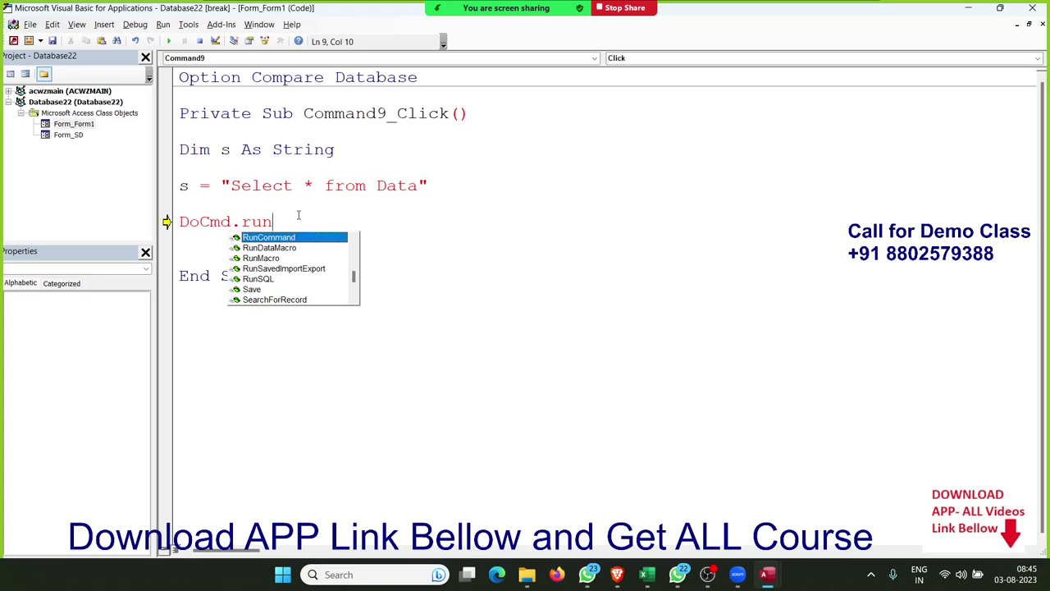
# Insert RunSQL from the suggestions with argument (s), giving DoCmd.RunSQL (s)
pyautogui.moveTo(353, 277)
pyautogui.mouseDown()
pyautogui.moveTo(354, 301)
pyautogui.moveTo(354, 257)
pyautogui.moveTo(359, 280)
pyautogui.mouseUp()
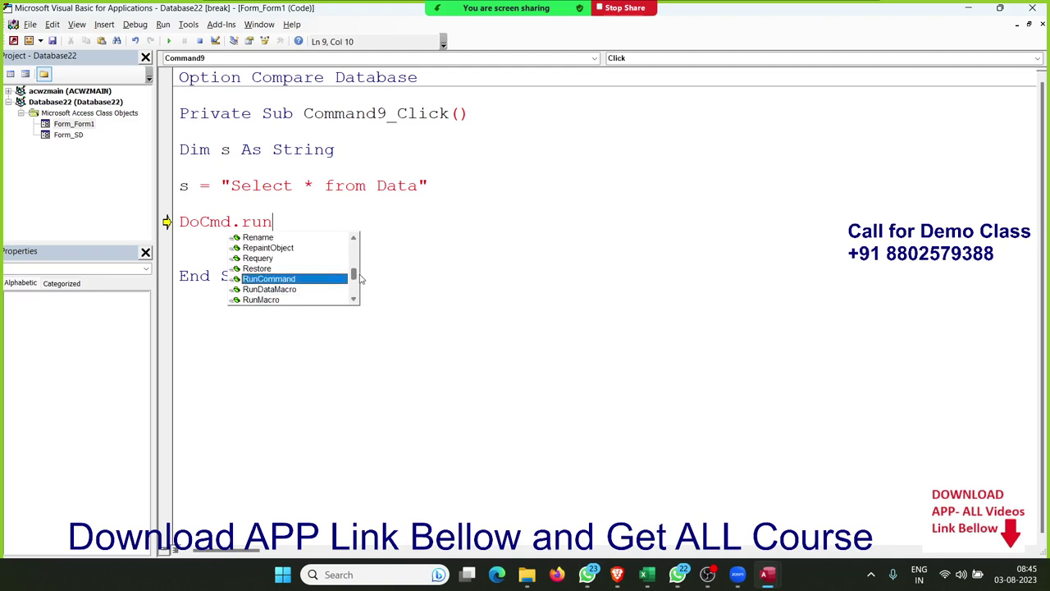
pyautogui.click(354, 300)
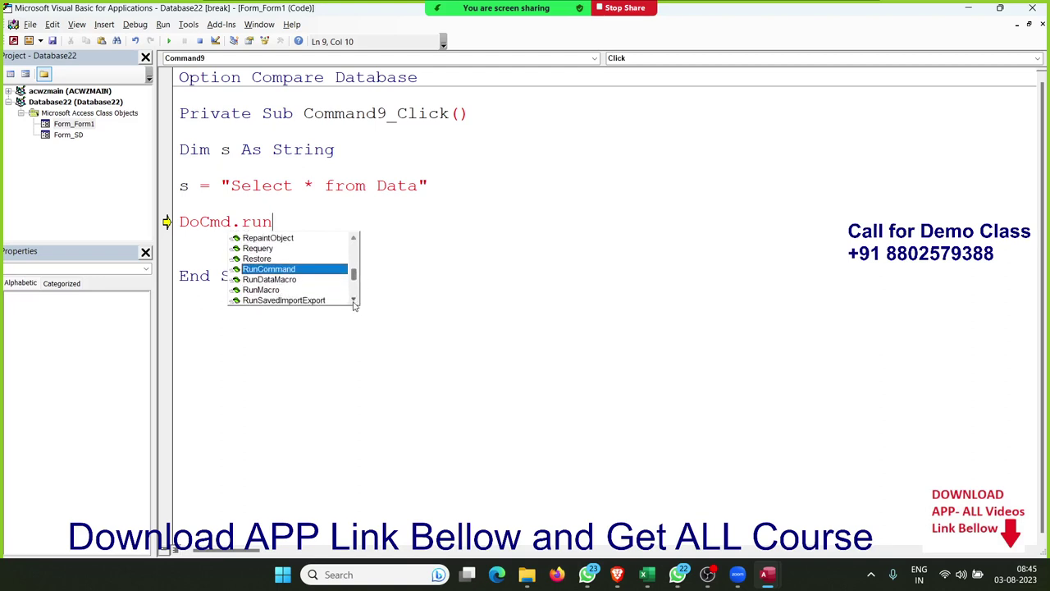
pyautogui.click(354, 300)
pyautogui.click(354, 300)
pyautogui.click(355, 300)
pyautogui.click(355, 300)
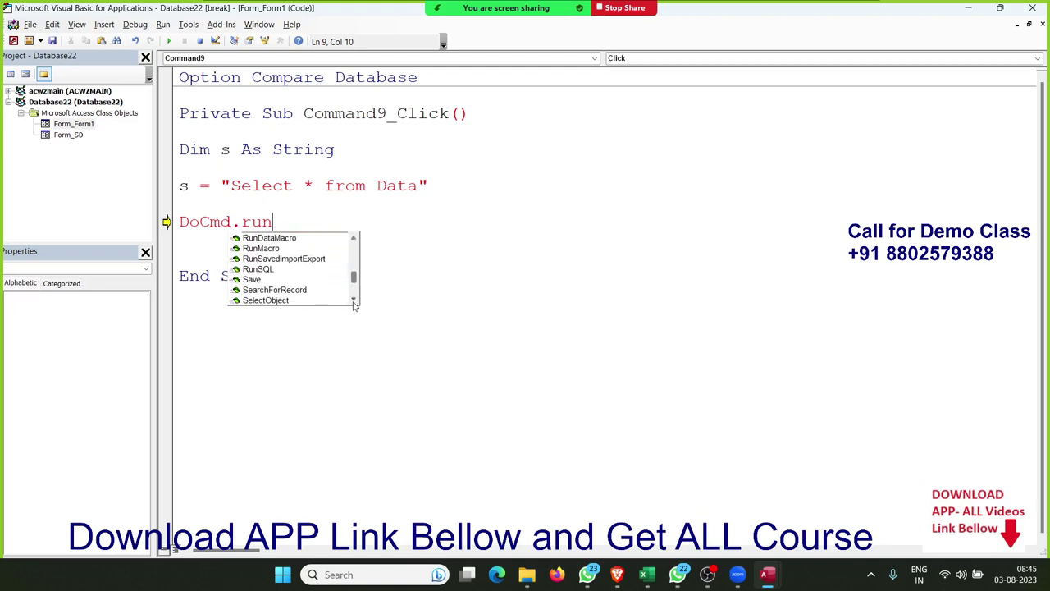
pyautogui.click(355, 301)
pyautogui.click(354, 300)
pyautogui.click(271, 250)
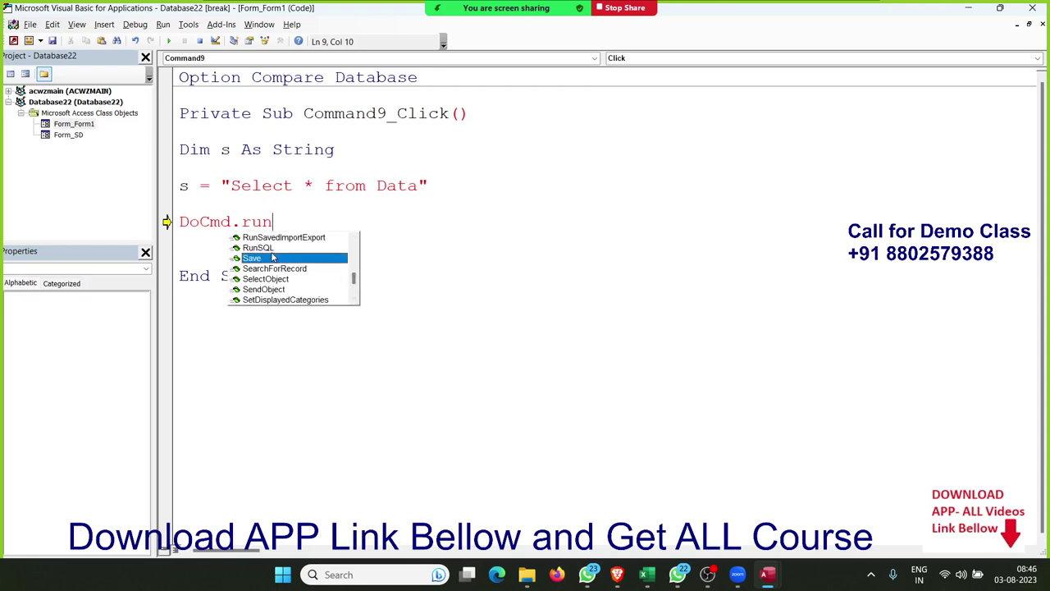
pyautogui.doubleClick(271, 250)
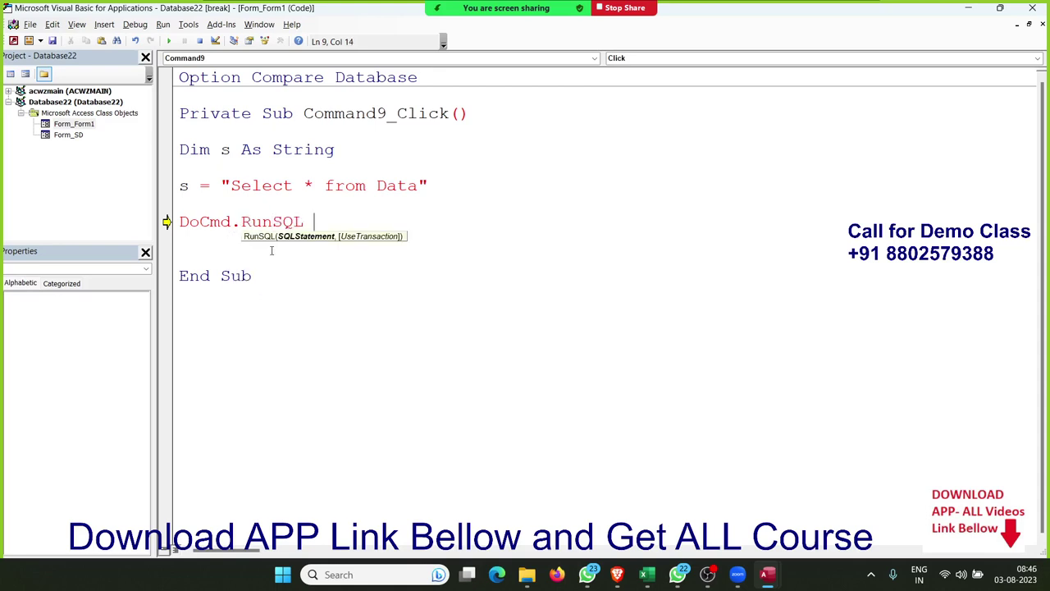
pyautogui.write('(s')
pyautogui.write(',')
pyautogui.press('BackSpace')
pyautogui.write(')')
pyautogui.click(293, 251)
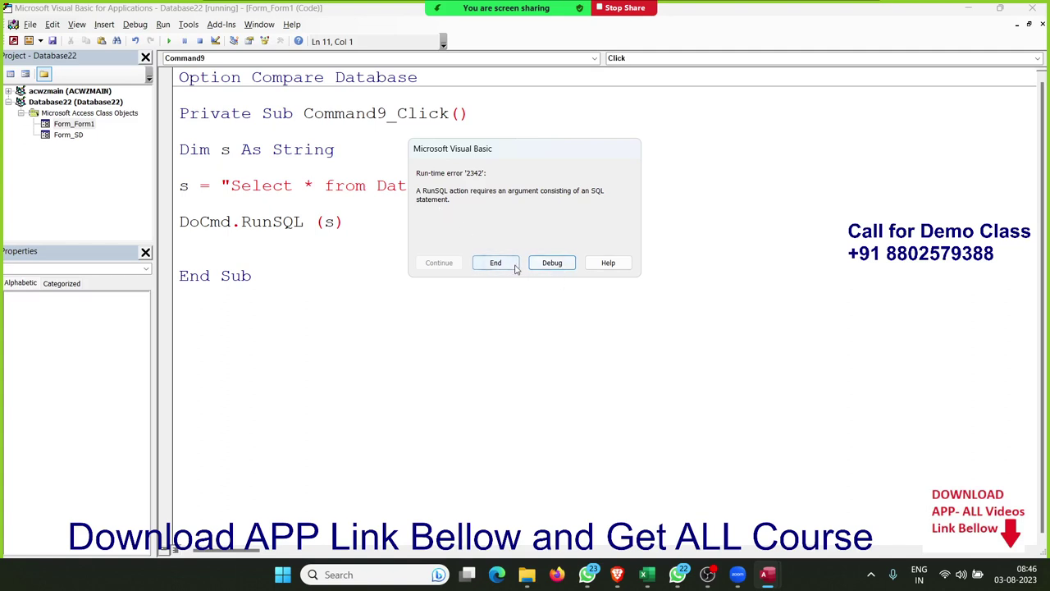
# End the failed run and change the query string to "Select CName from Data"
pyautogui.click(495, 262)
pyautogui.click(355, 187)
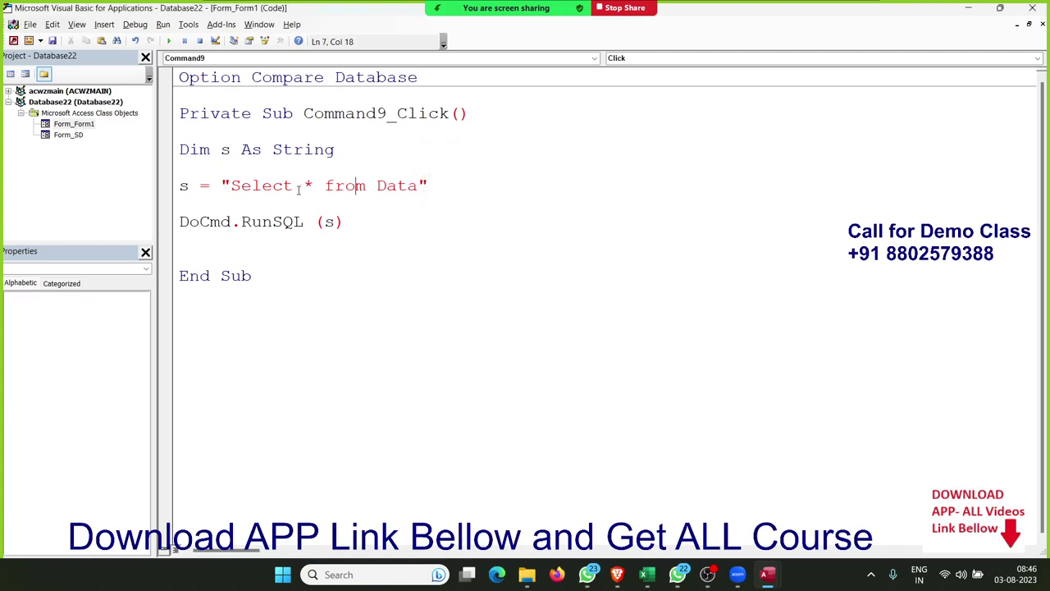
pyautogui.doubleClick(297, 187)
pyautogui.click(300, 187)
pyautogui.doubleClick(305, 187)
pyautogui.write('C')
pyautogui.write('Name')
pyautogui.click(316, 223)
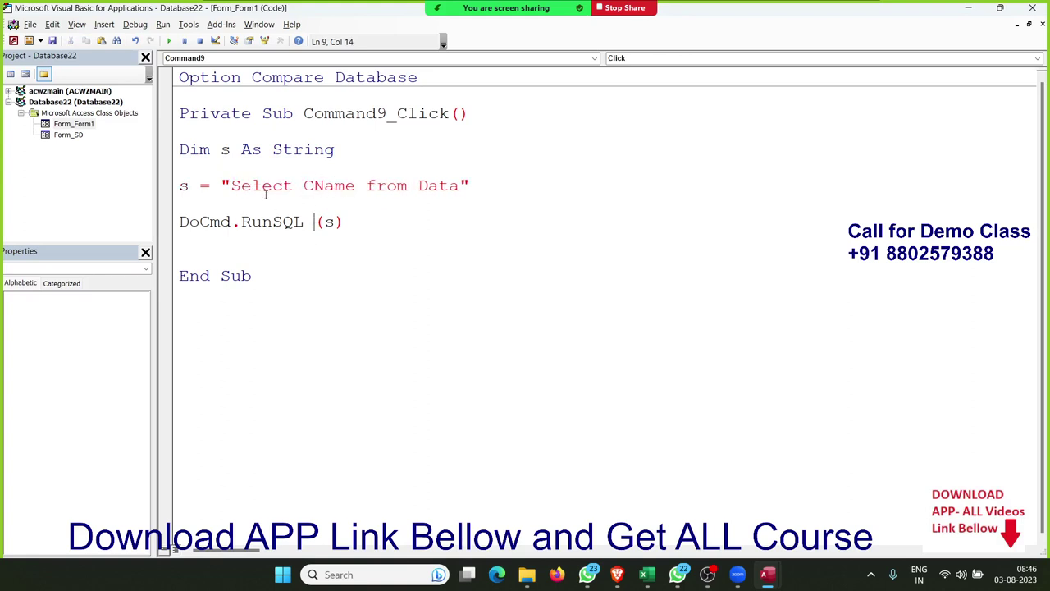
# Retest Get ALL Data on Form1 and debug the error at the RunSQL line
pyautogui.click(168, 41)
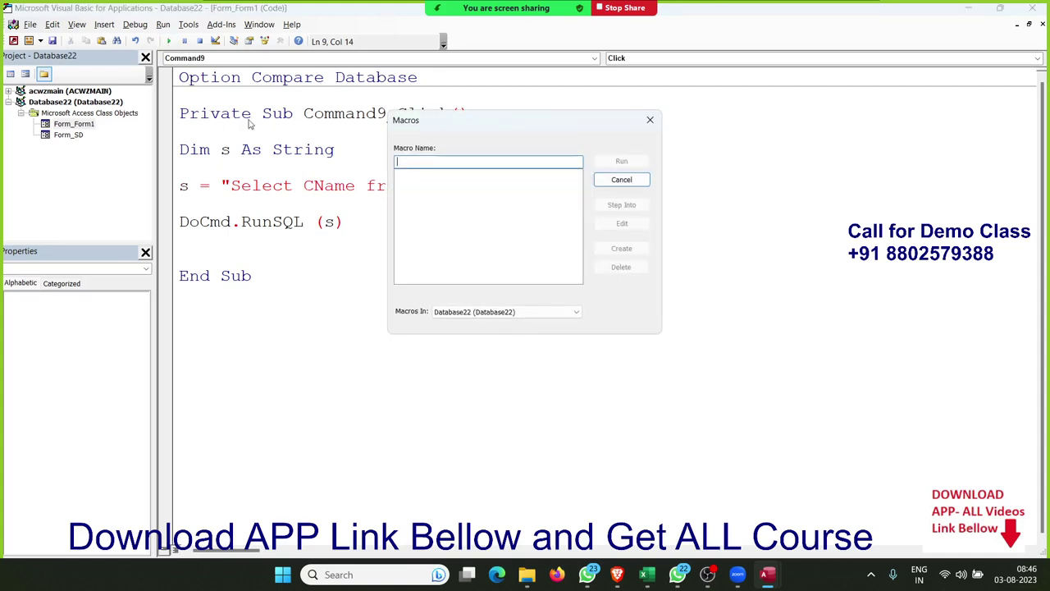
pyautogui.click(635, 182)
pyautogui.hotkey('alt', 'F11')
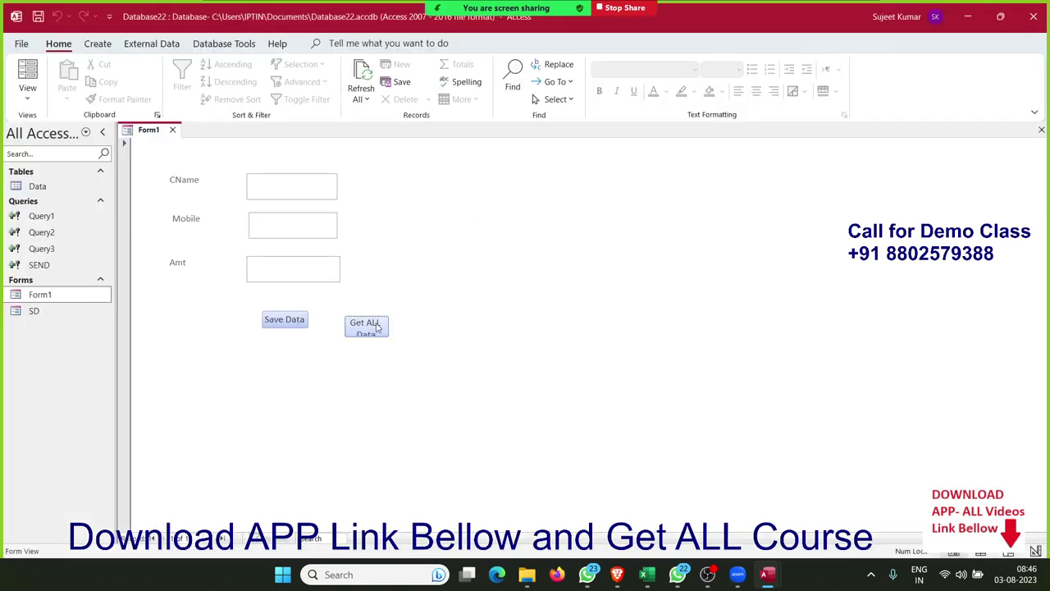
pyautogui.click(377, 327)
pyautogui.click(552, 263)
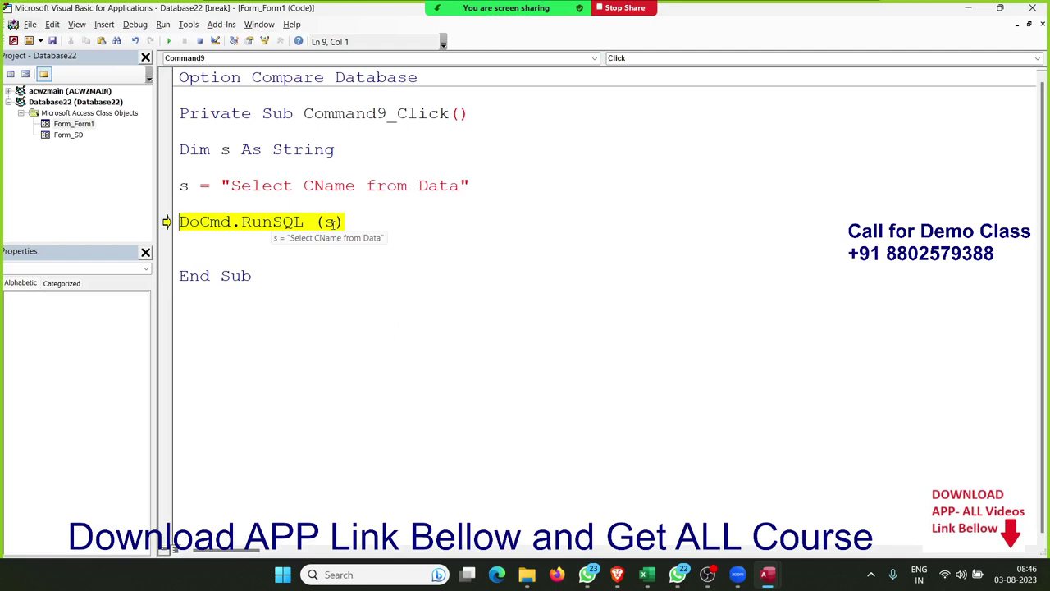
# Add a semicolon after Data, rerun from the assignment line, and debug error 2342
pyautogui.click(460, 187)
pyautogui.write(';')
pyautogui.click(439, 222)
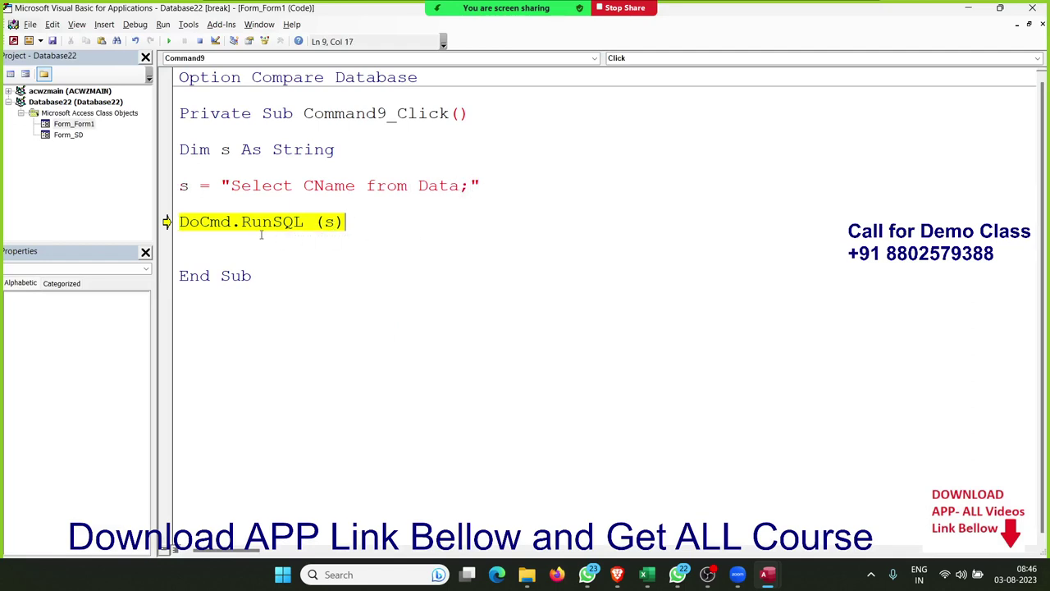
pyautogui.moveTo(171, 228); pyautogui.dragTo(167, 187)
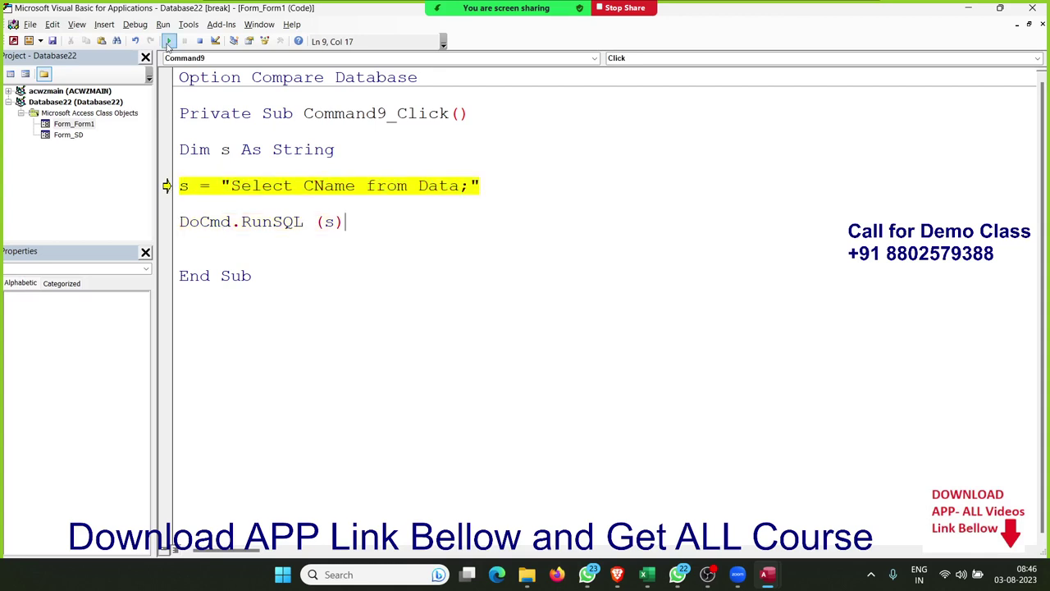
pyautogui.click(168, 41)
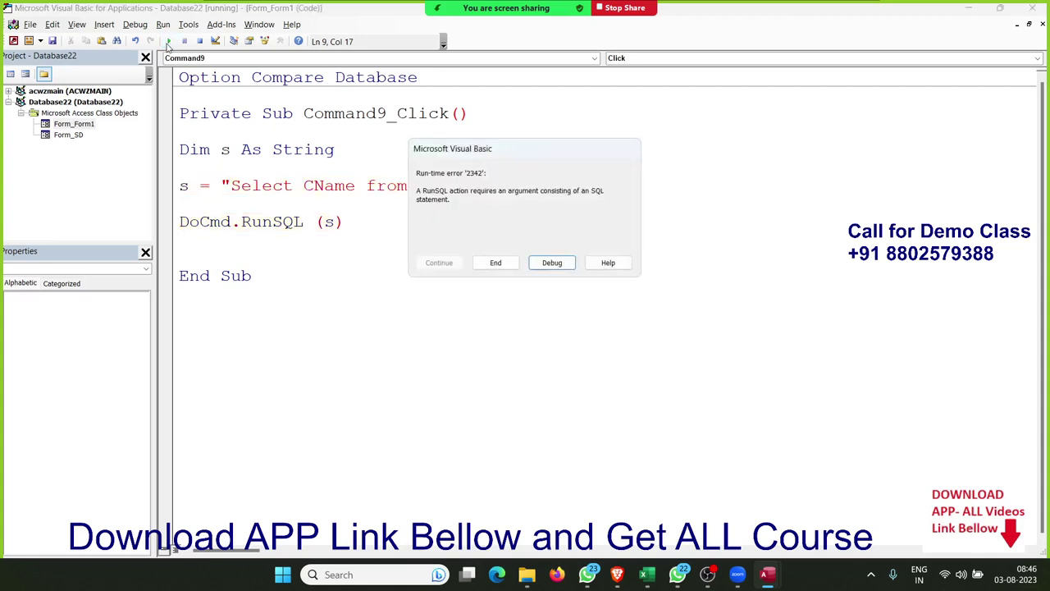
pyautogui.click(535, 264)
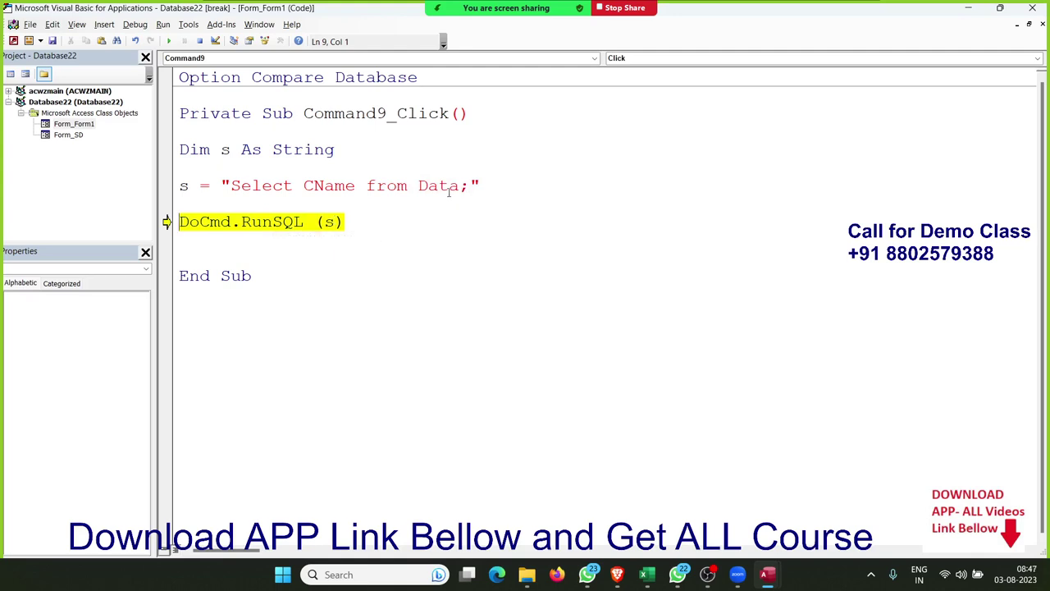
# Place the caret at the end of the DoCmd.RunSQL line
pyautogui.click(294, 222)
pyautogui.click(424, 297)
pyautogui.click(372, 236)
pyautogui.click(368, 223)
# Launch Google Chrome with the Person 1 profile, then minimise it
pyautogui.press('super')
pyautogui.write('ch')
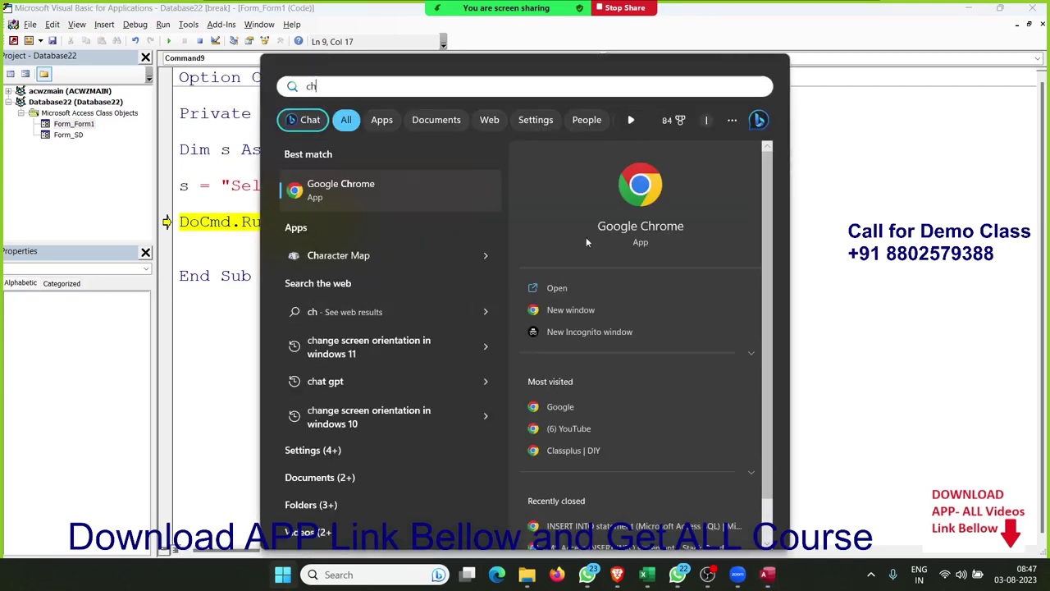
pyautogui.press('Return')
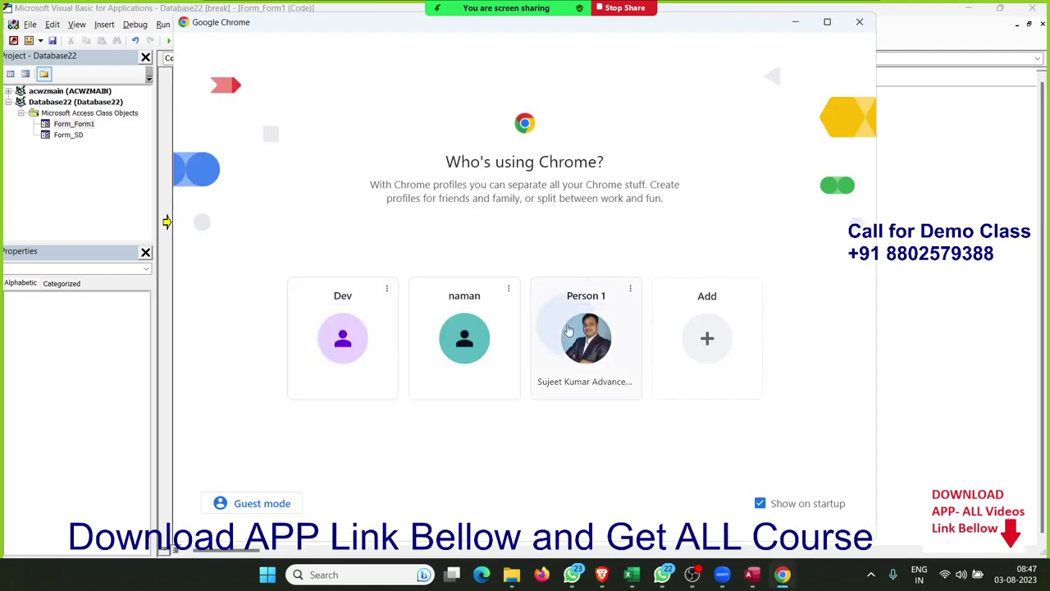
pyautogui.click(568, 330)
pyautogui.click(784, 574)
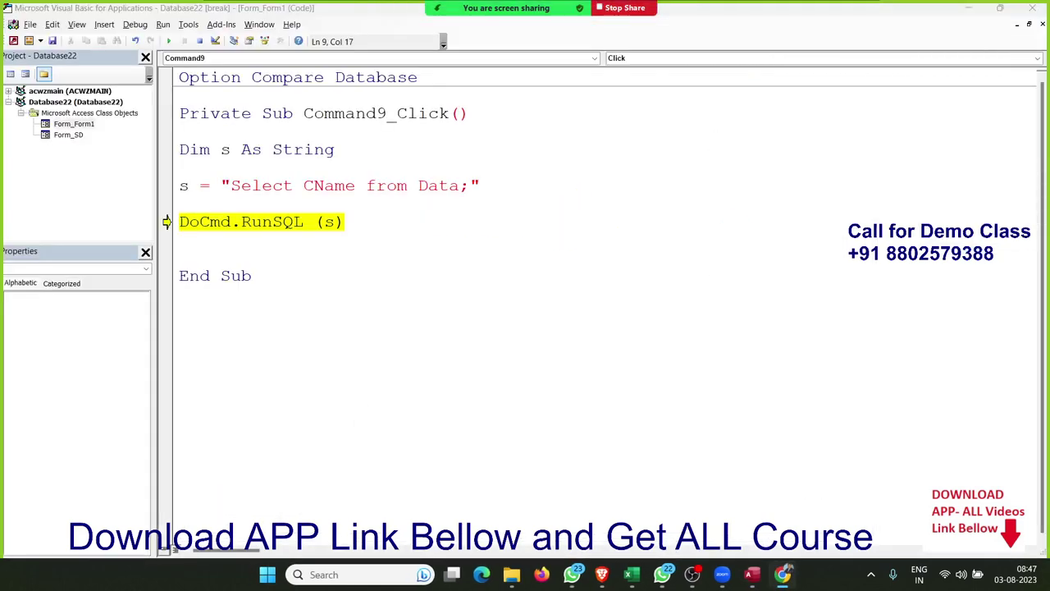
# Delete the DoCmd.RunSQL (s) statement from Command9_Click
pyautogui.click(558, 276)
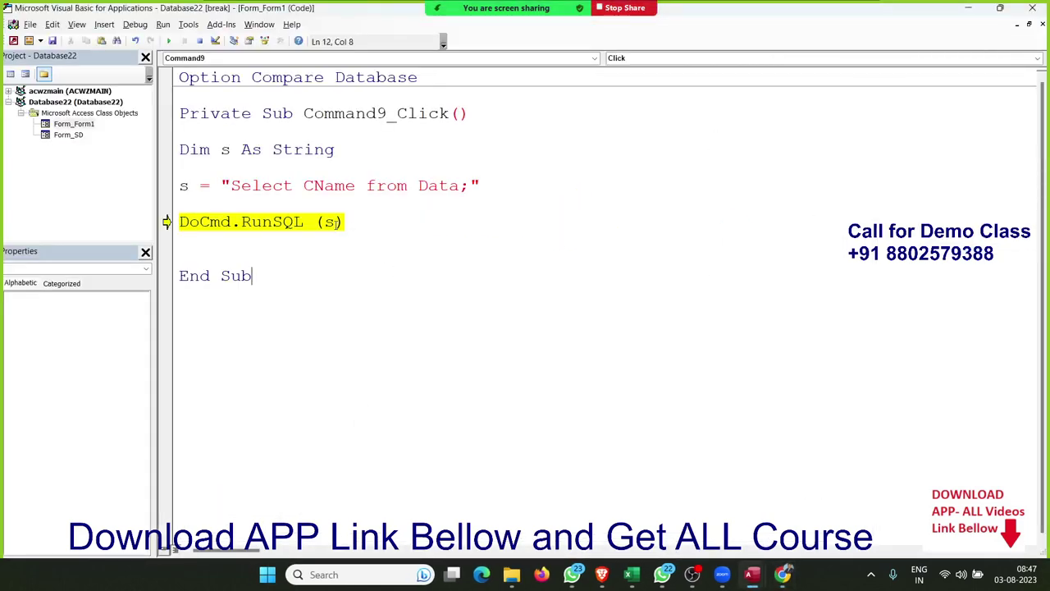
pyautogui.click(343, 221)
pyautogui.press('BackSpace')
pyautogui.press('BackSpace')
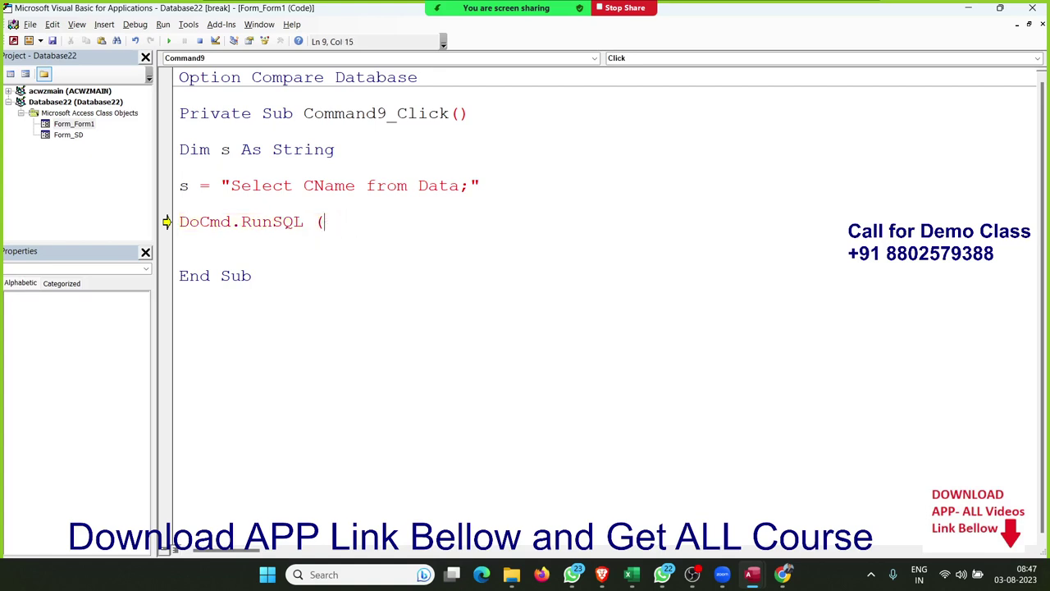
pyautogui.press('BackSpace')
pyautogui.press('BackSpace')
pyautogui.click(339, 247)
pyautogui.moveTo(310, 225); pyautogui.dragTo(83, 223)
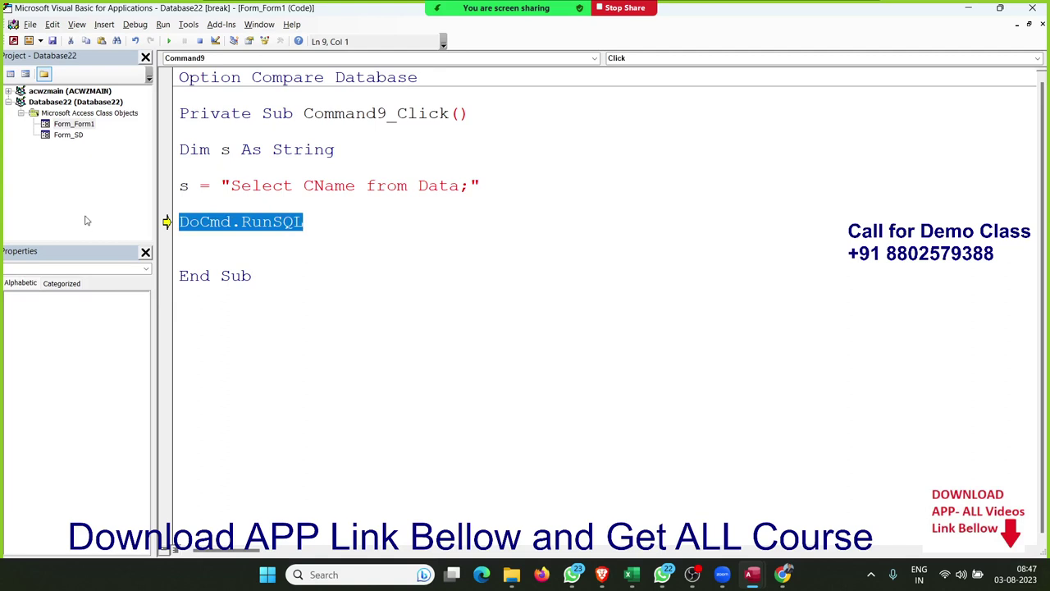
pyautogui.press('Delete')
pyautogui.click(219, 202)
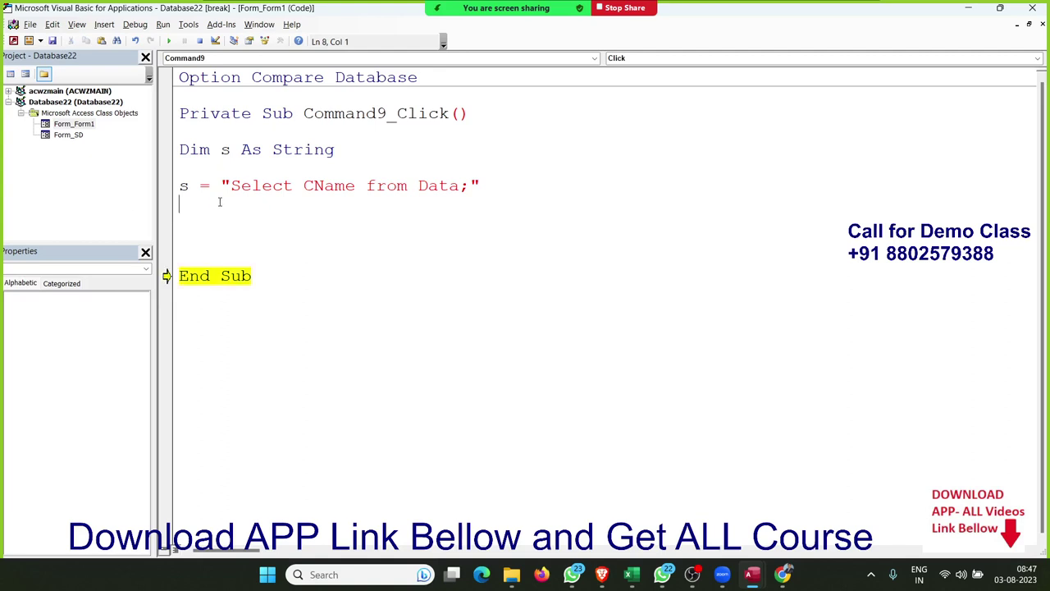
# Reset the paused code and clear the Select CName from Data; query text
pyautogui.click(230, 186)
pyautogui.click(199, 41)
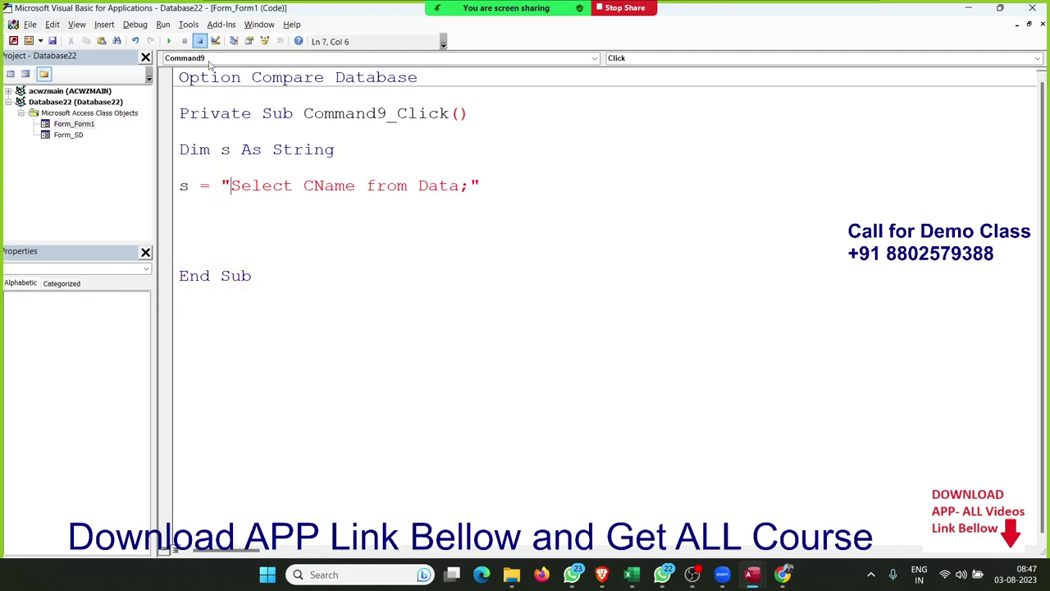
pyautogui.moveTo(230, 186); pyautogui.dragTo(469, 186)
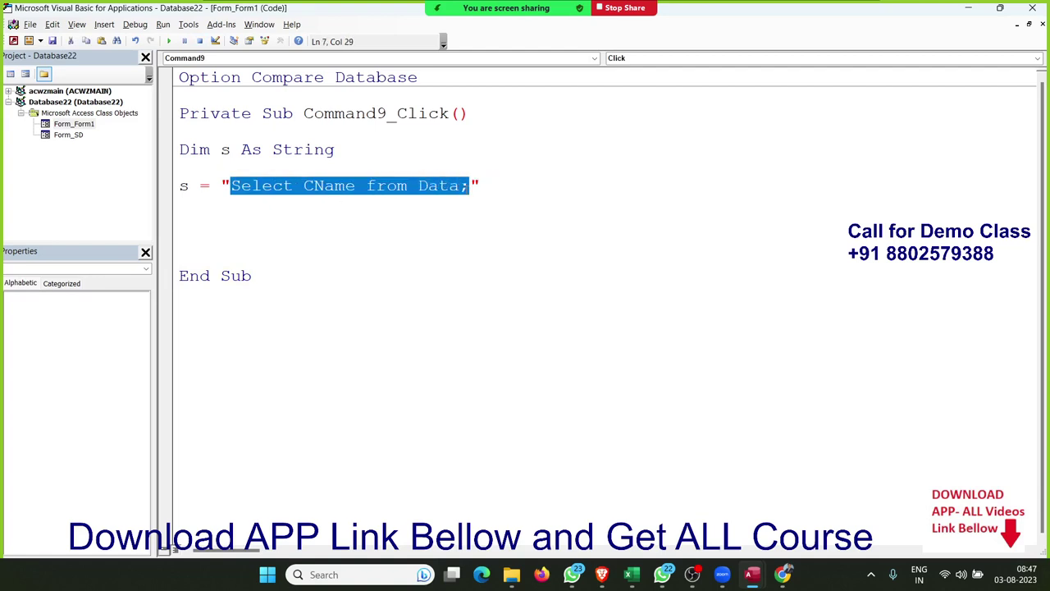
pyautogui.press('BackSpace')
# Type INSERT INTO DATA (CName,Mobile,Amt) VALUES( followed by the customer's name, correcting typos
pyautogui.write('I')
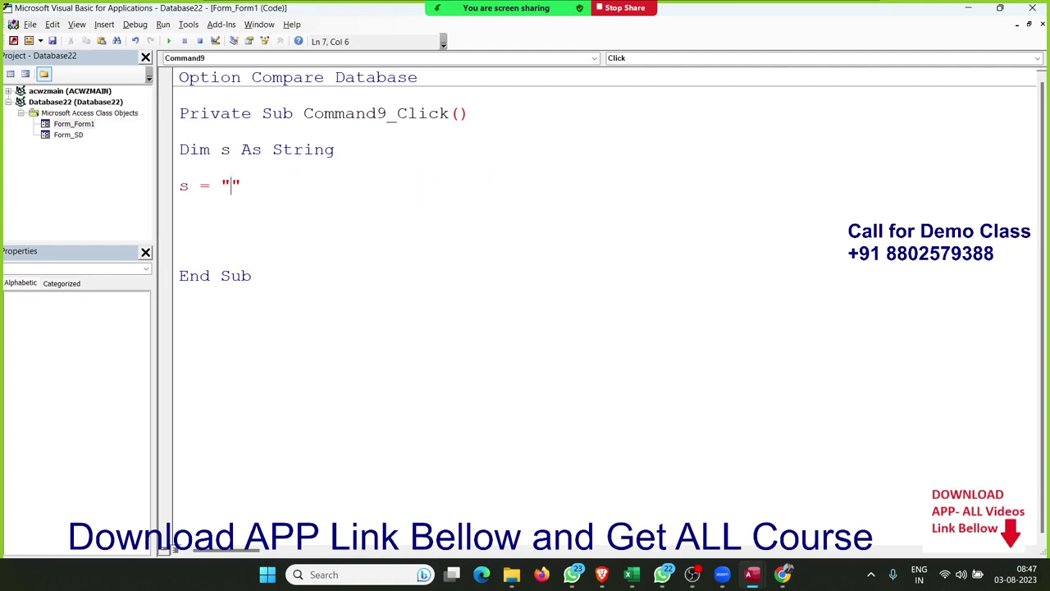
pyautogui.write('NSER')
pyautogui.write('T INT')
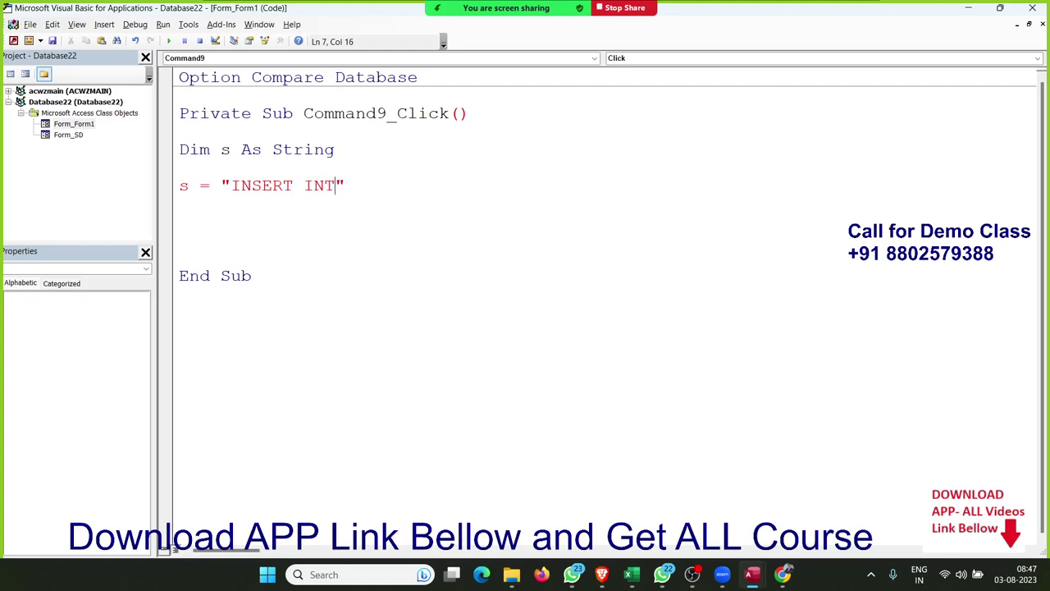
pyautogui.write('O DA')
pyautogui.write('TA (')
pyautogui.write('CNAME')
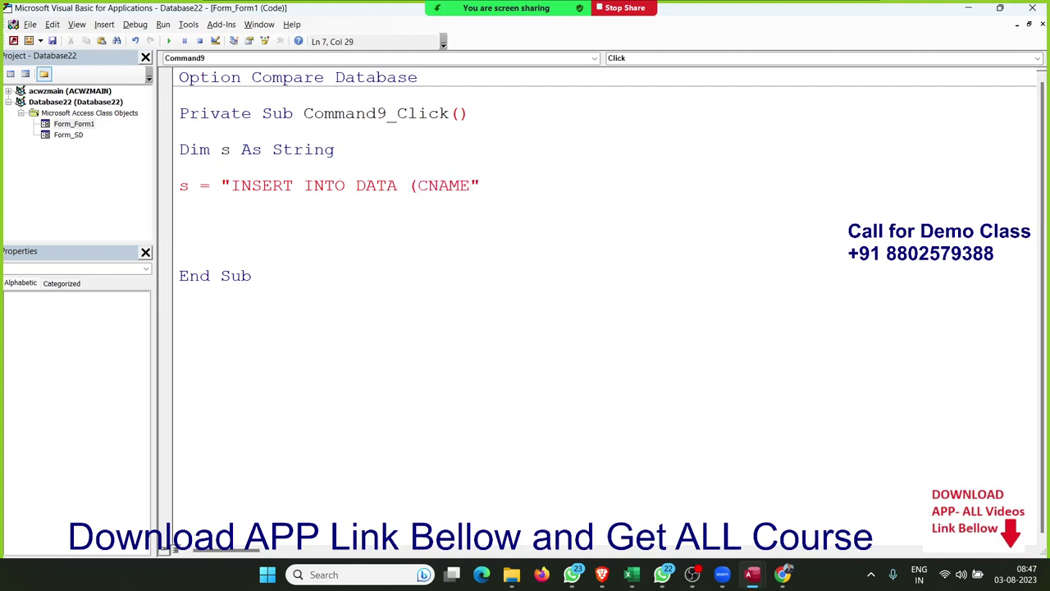
pyautogui.press('BackSpace')
pyautogui.press('BackSpace')
pyautogui.press('BackSpace')
pyautogui.press('BackSpace')
pyautogui.write('a')
pyautogui.write('m')
pyautogui.press('BackSpace')
pyautogui.press('BackSpace')
pyautogui.write('Name,')
pyautogui.write('Mo')
pyautogui.write('bile,')
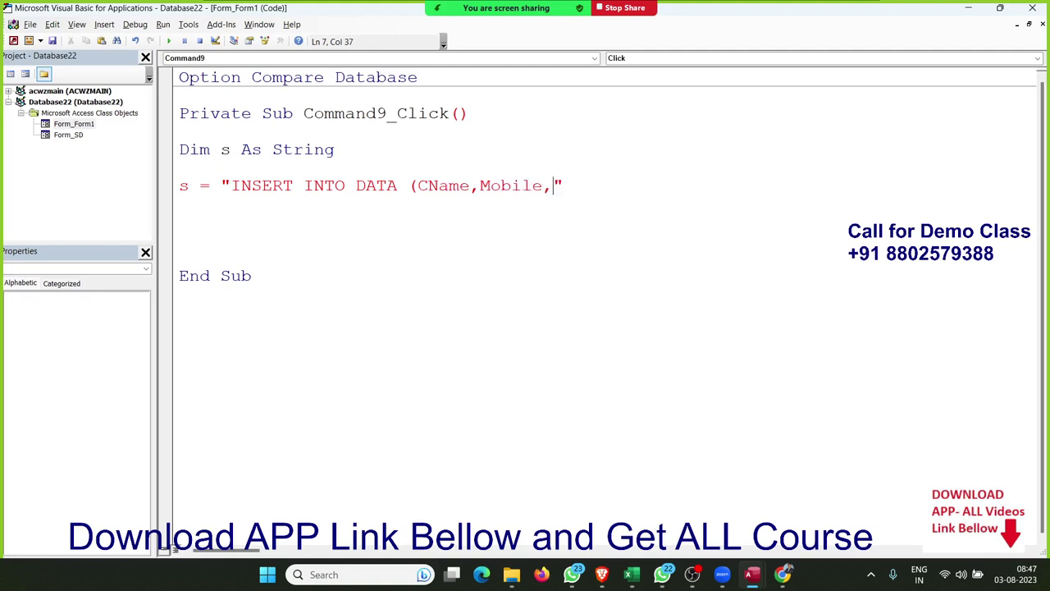
pyautogui.write('Amt')
pyautogui.write(')')
pyautogui.write(' VAlus')
pyautogui.press('BackSpace')
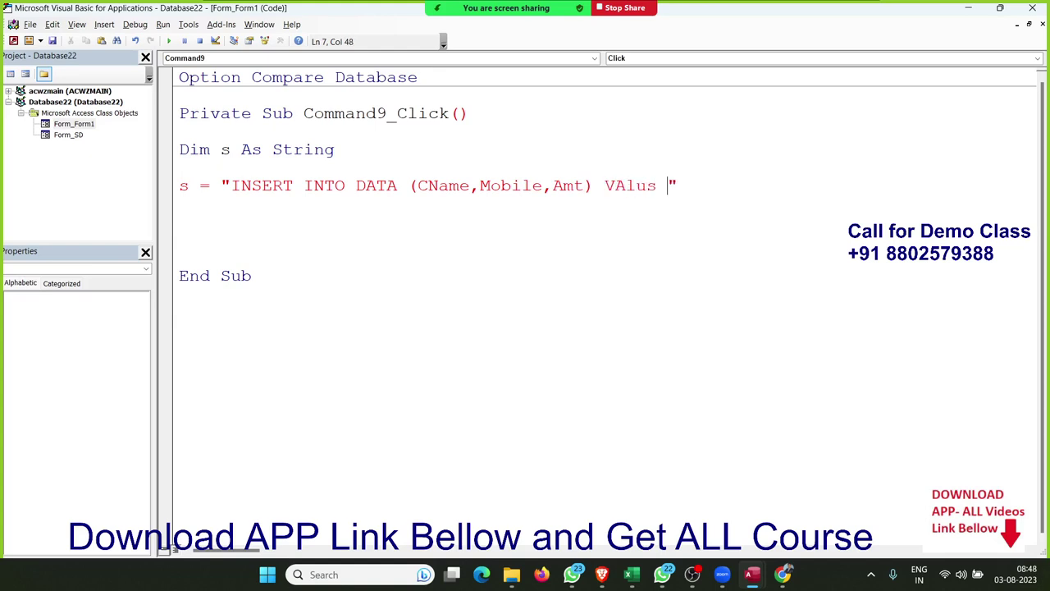
pyautogui.press('BackSpace')
pyautogui.press('BackSpace')
pyautogui.press('BackSpace')
pyautogui.write('al')
pyautogui.write('ue')
pyautogui.press('BackSpace')
pyautogui.press('BackSpace')
pyautogui.press('BackSpace')
pyautogui.press('BackSpace')
pyautogui.write('ALUES')
pyautogui.write('(')
pyautogui.write('Puja')
# Wrap the name in double quotes and add the customer's mobile number and amount 500
pyautogui.press('Left')
pyautogui.press('Left')
pyautogui.press('Left')
pyautogui.press('Left')
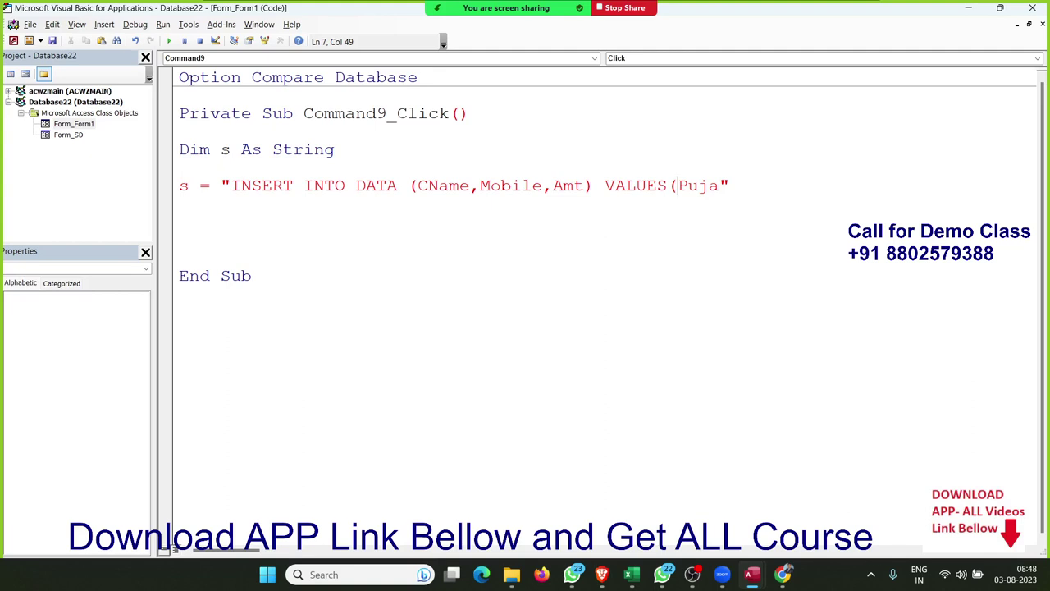
pyautogui.click(782, 574)
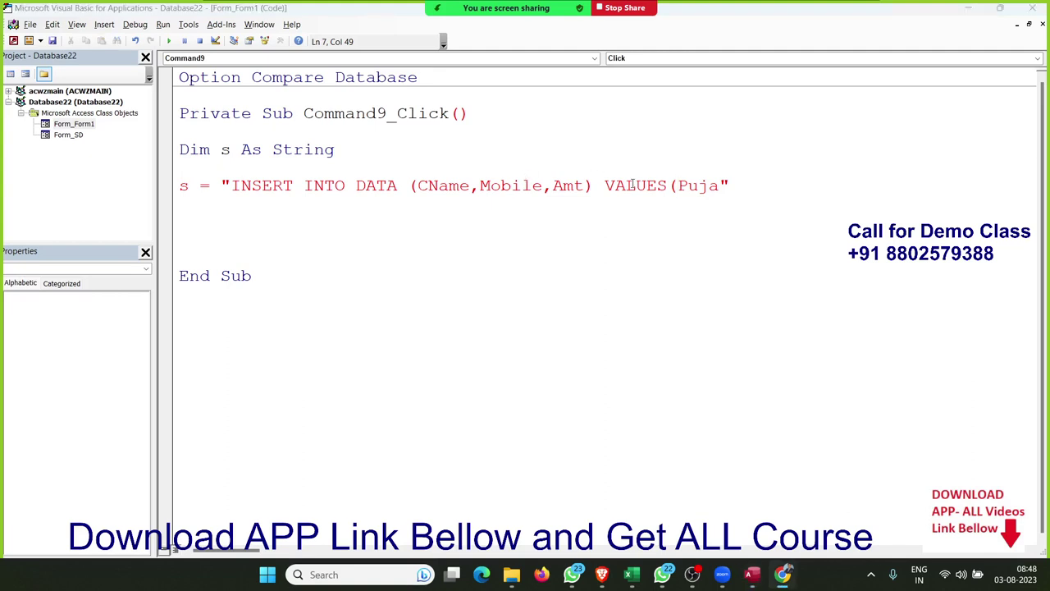
pyautogui.click(673, 187)
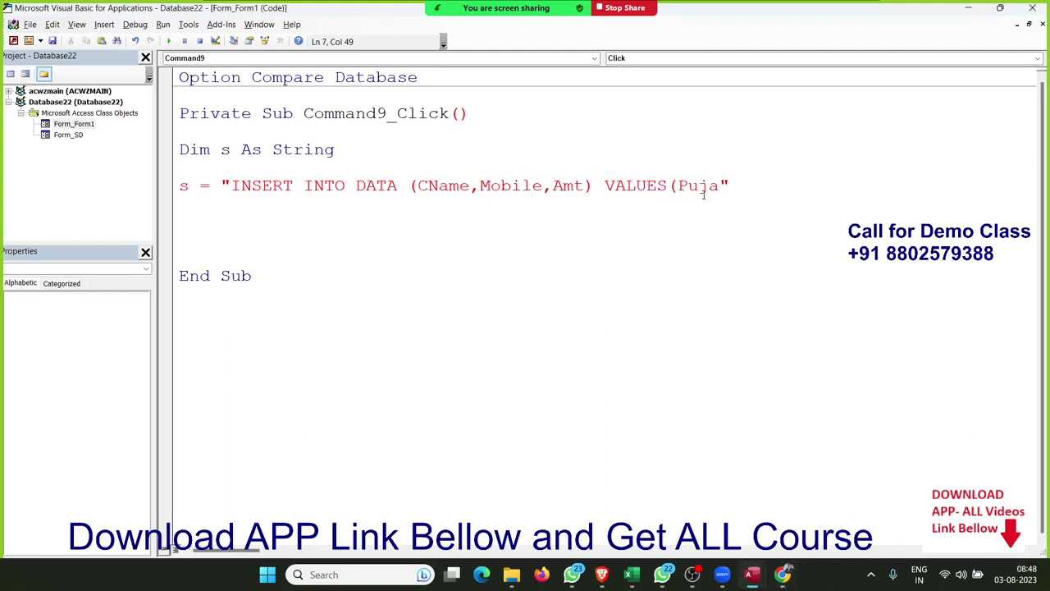
pyautogui.write('""')
pyautogui.press('Down')
pyautogui.press('Down')
pyautogui.press('Down')
pyautogui.press('Down')
pyautogui.press('Down')
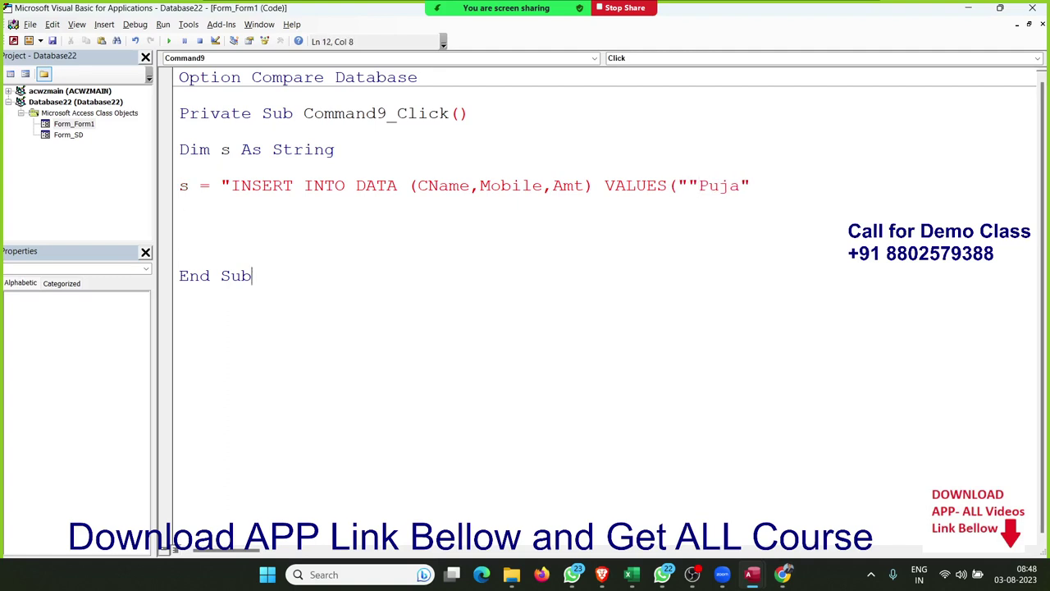
pyautogui.click(743, 185)
pyautogui.write('"')
pyautogui.press('Right')
pyautogui.write(',')
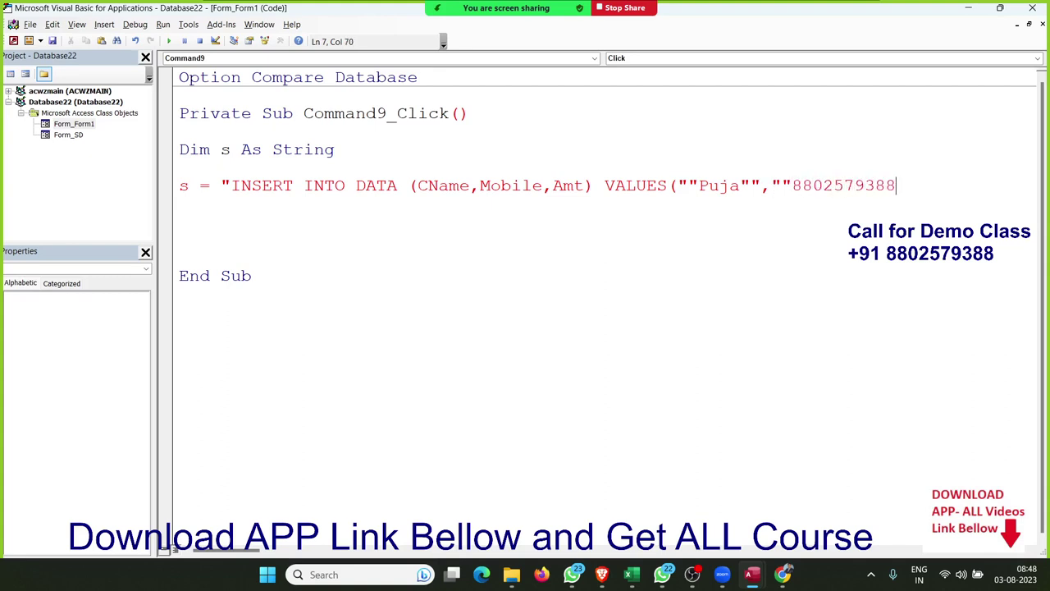
pyautogui.write('"",')
pyautogui.write('500')
pyautogui.write('"')
# Insert a blank line below the query assignment and check the quoted name value
pyautogui.click(180, 203)
pyautogui.press('Return')
pyautogui.write('ms')
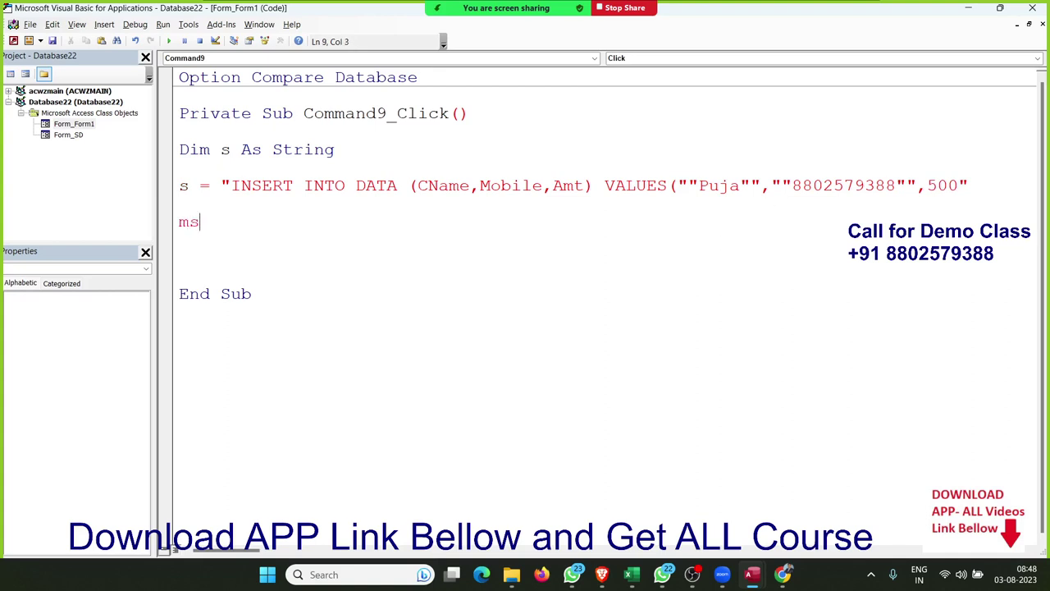
pyautogui.write('g')
pyautogui.press('BackSpace')
pyautogui.press('BackSpace')
pyautogui.press('BackSpace')
pyautogui.press('Up')
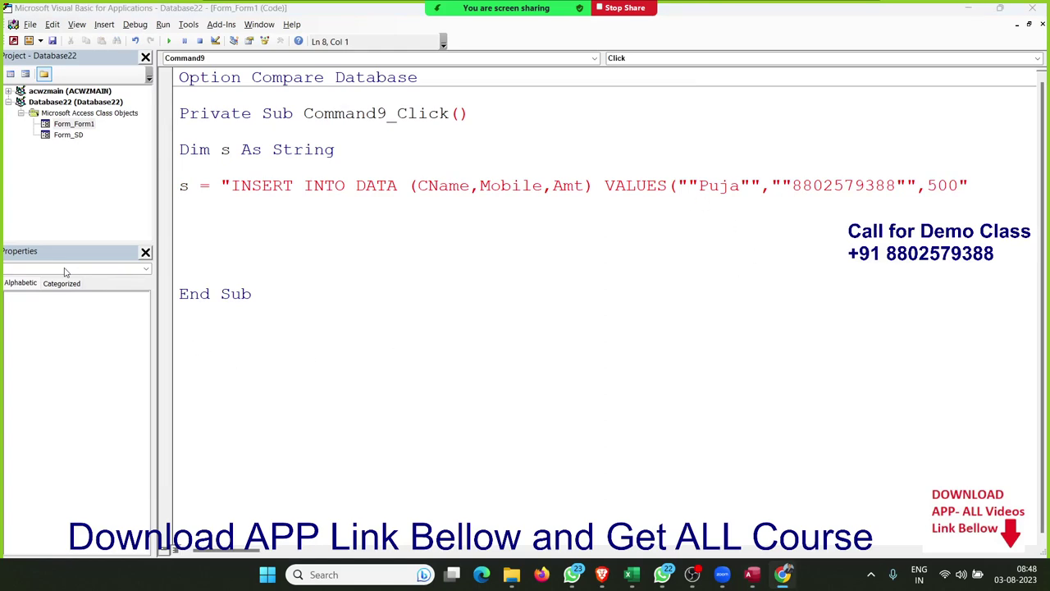
pyautogui.hotkey('alt', 'Tab')
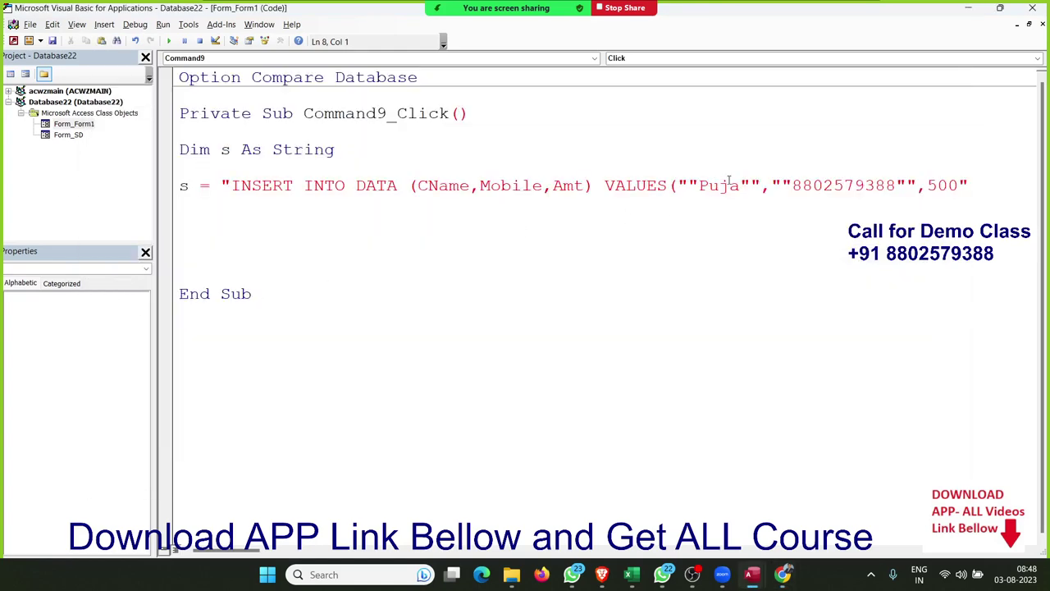
pyautogui.moveTo(690, 185); pyautogui.dragTo(749, 185)
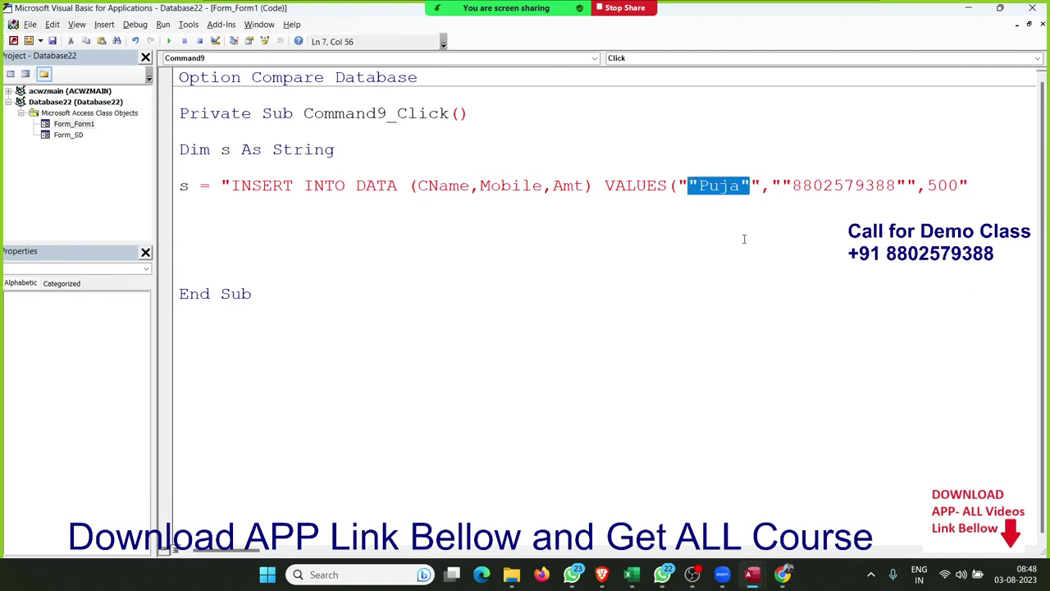
# Add DoCmd.RunSQL s on line 9 using the RunSQL IntelliSense suggestion
pyautogui.click(223, 220)
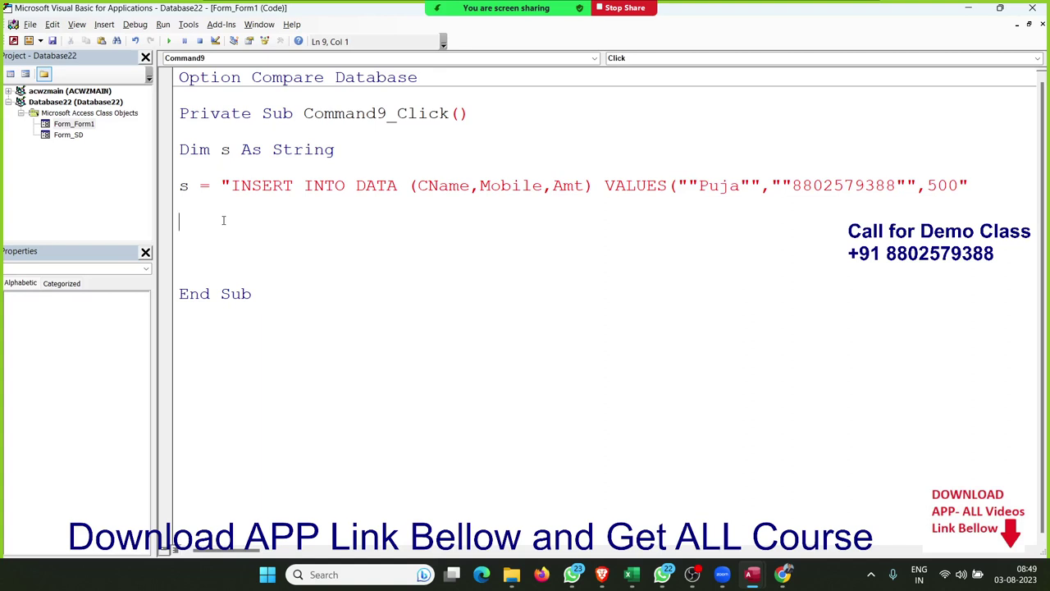
pyautogui.write('docmd')
pyautogui.write('.r')
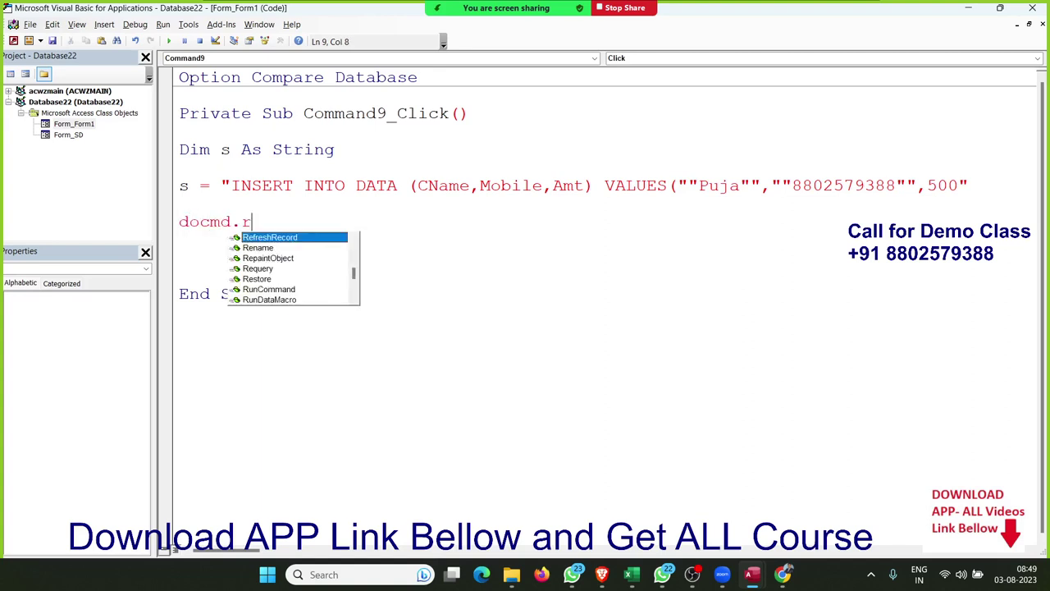
pyautogui.write('u')
pyautogui.press('Down')
pyautogui.press('Down')
pyautogui.press('Down')
pyautogui.press('Down')
pyautogui.press('Tab')
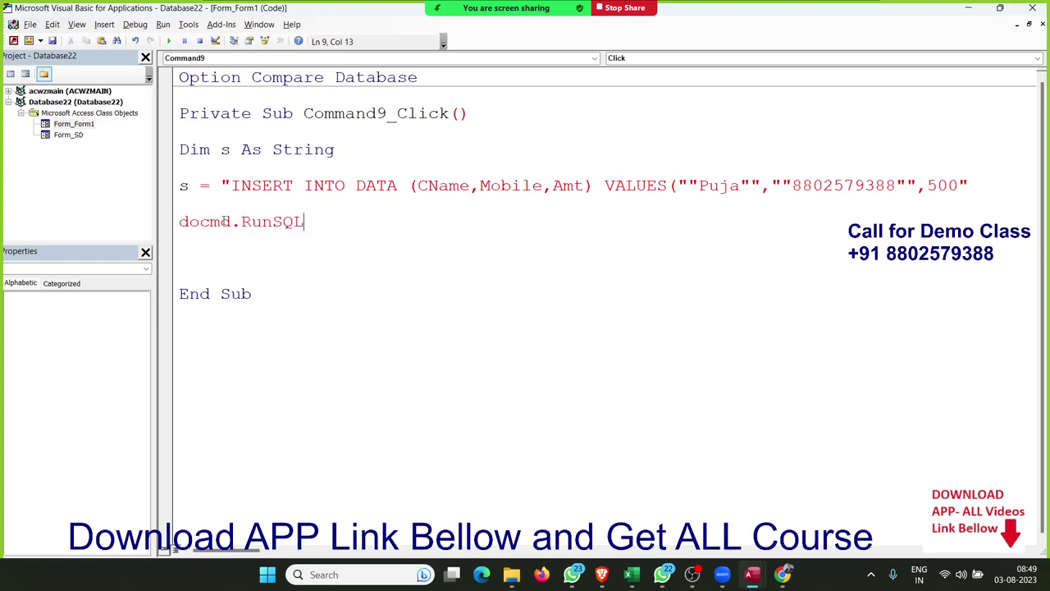
pyautogui.write('s')
pyautogui.click(414, 305)
pyautogui.hotkey('alt', 'Tab')
pyautogui.hotkey('alt', 'Tab')
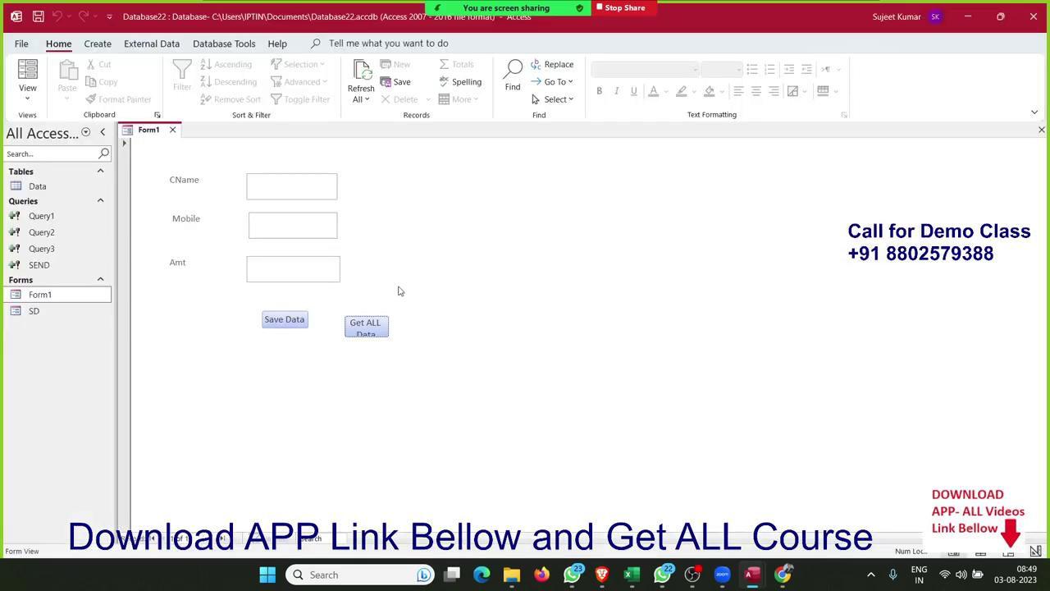
# Test Get ALL Data on Form1 and debug run-time error 3134 at DoCmd.RunSQL s
pyautogui.click(374, 332)
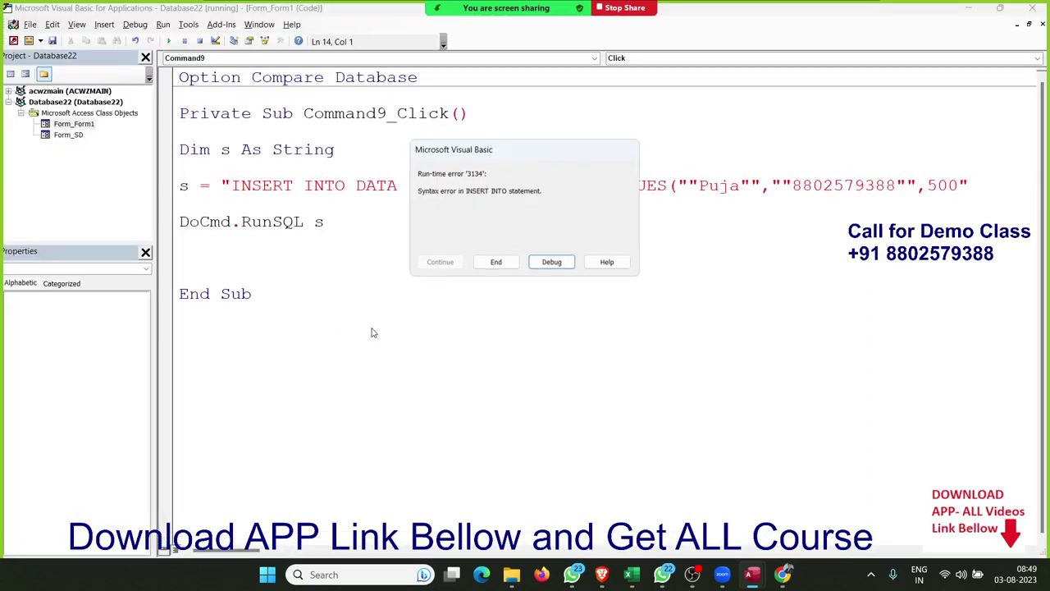
pyautogui.click(551, 263)
pyautogui.moveTo(319, 222)
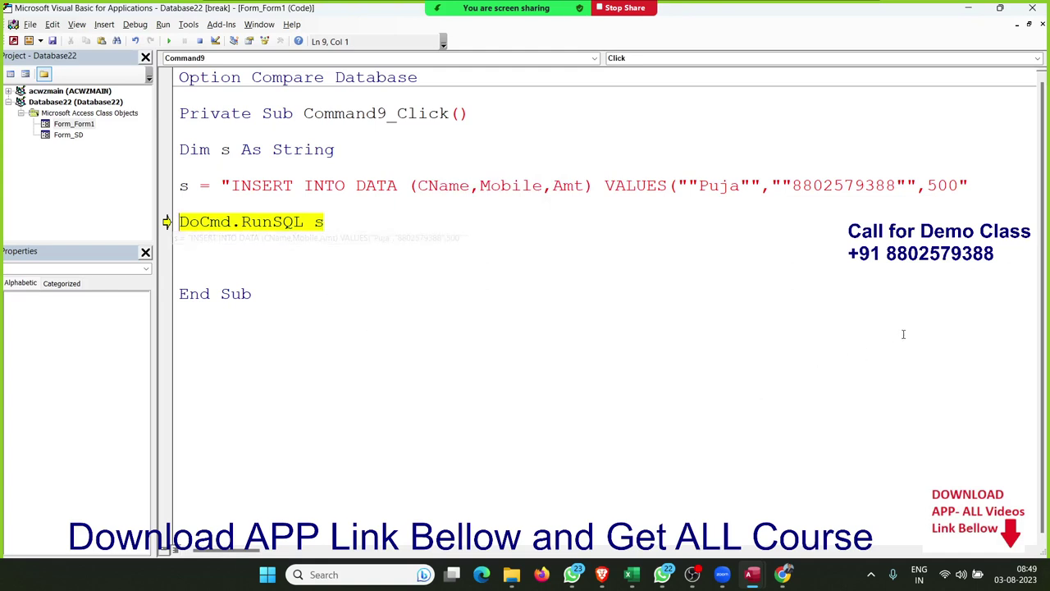
# Add the missing closing parenthesis after 500 in the INSERT string's VALUES list
pyautogui.click(958, 186)
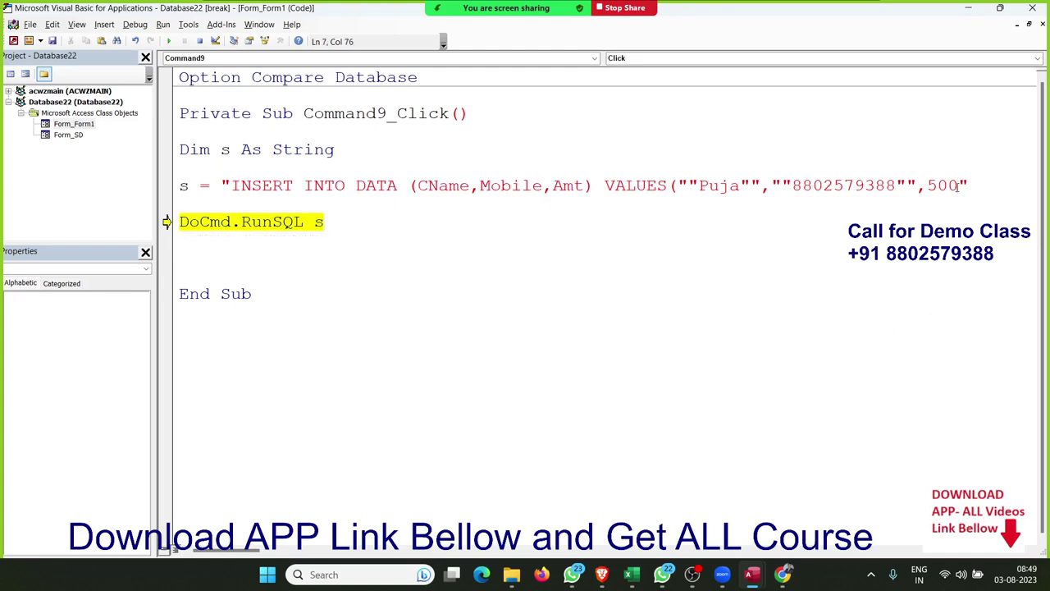
pyautogui.write(')')
pyautogui.click(723, 249)
# Rerun the s = assignment and the INSERT, approve appending one row to Data, then reset the code
pyautogui.moveTo(166, 222); pyautogui.dragTo(166, 186)
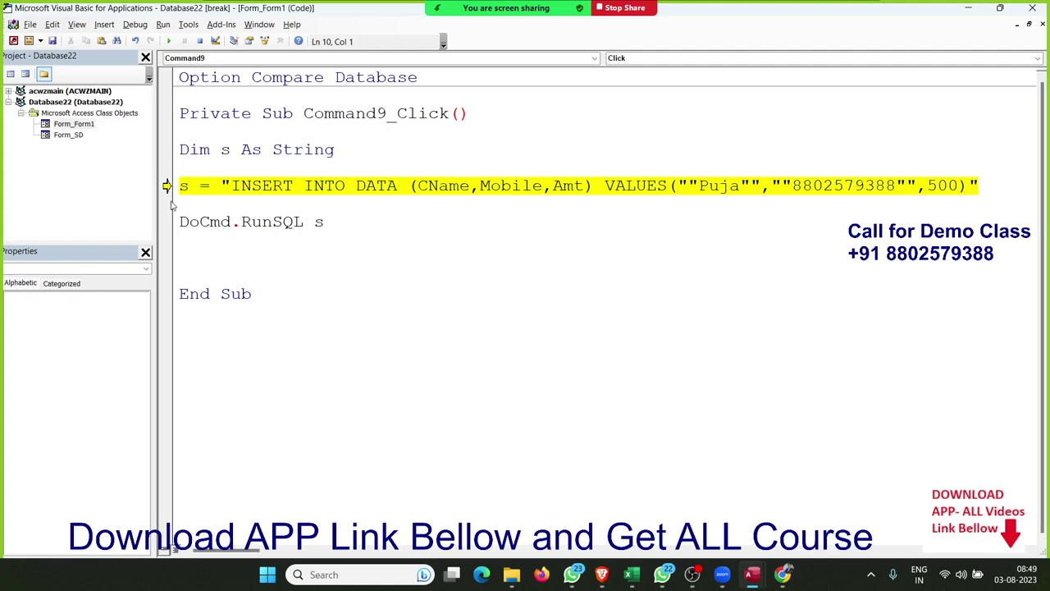
pyautogui.press('F8')
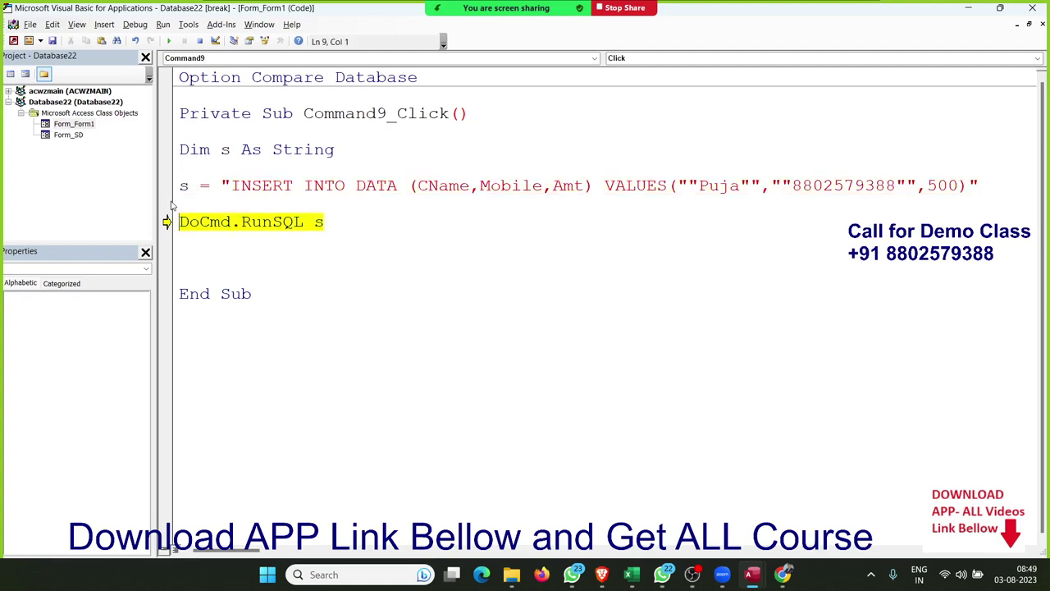
pyautogui.press('F8')
pyautogui.click(504, 333)
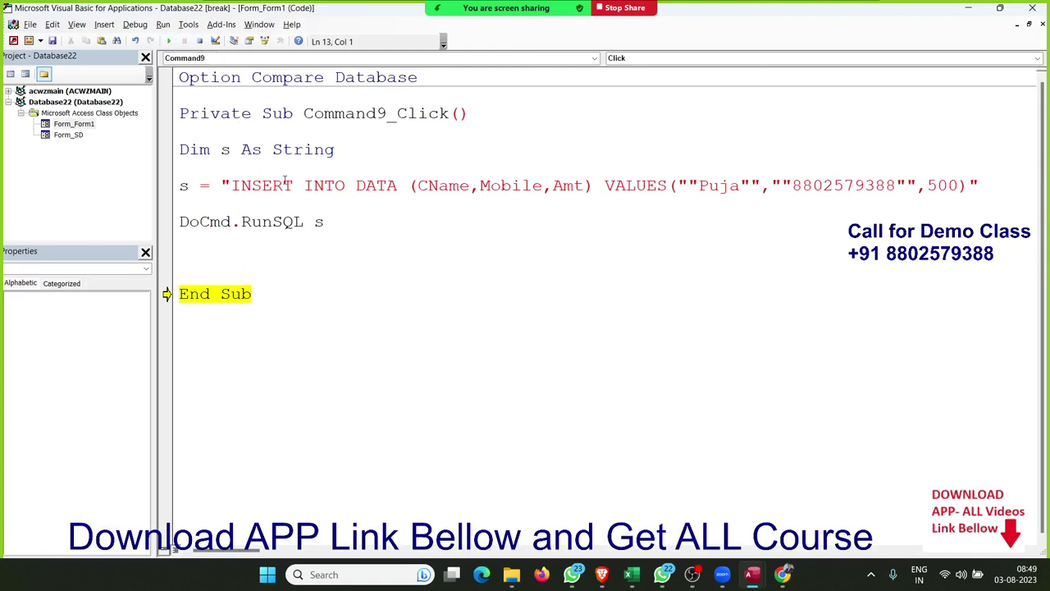
pyautogui.click(277, 205)
pyautogui.click(200, 41)
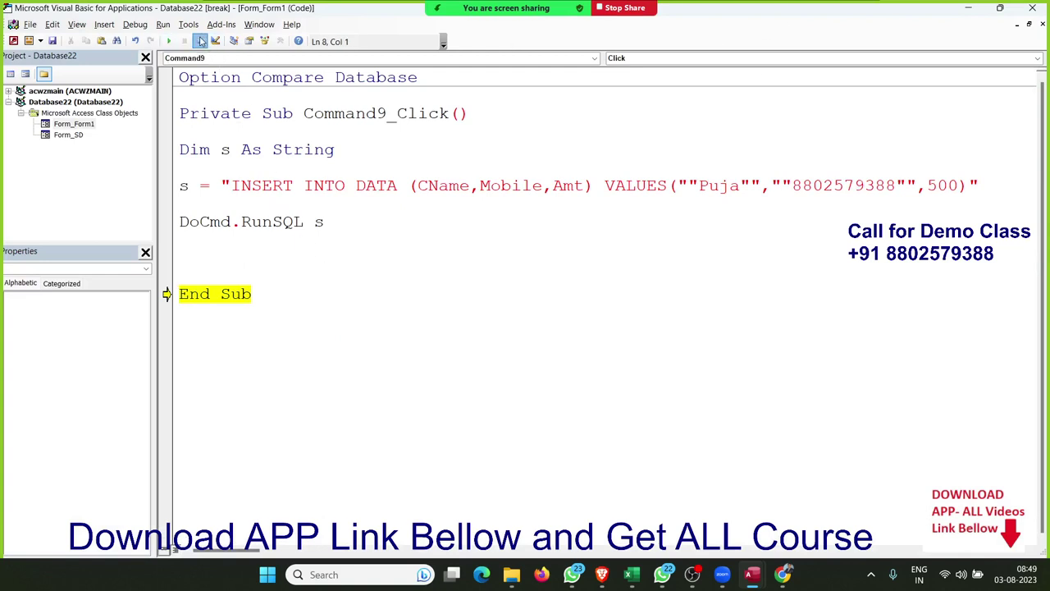
# Run Form1's Get ALL Data button and approve appending one more row to Data
pyautogui.click(968, 7)
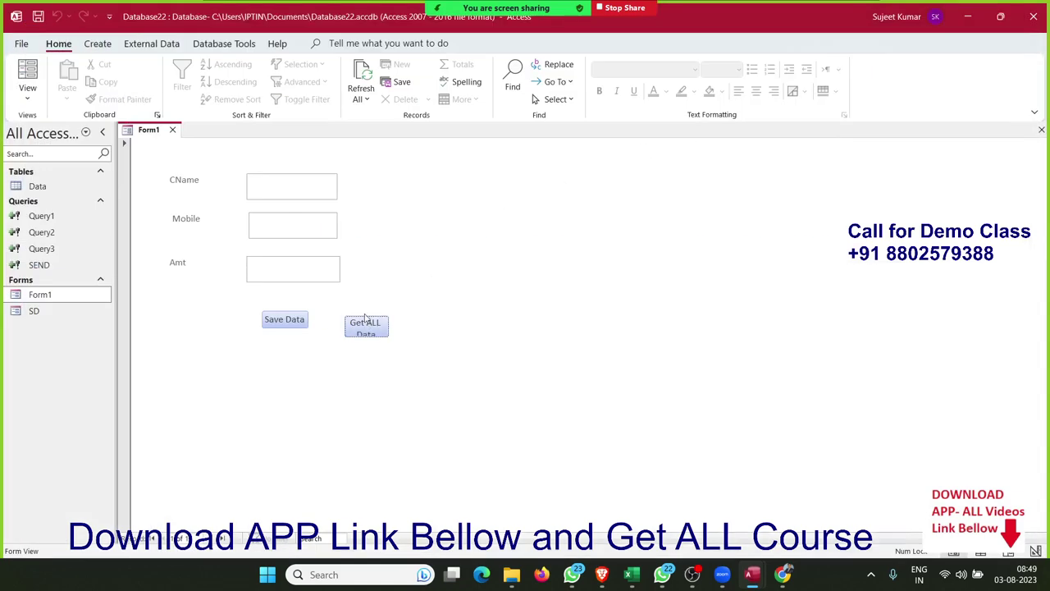
pyautogui.click(306, 194)
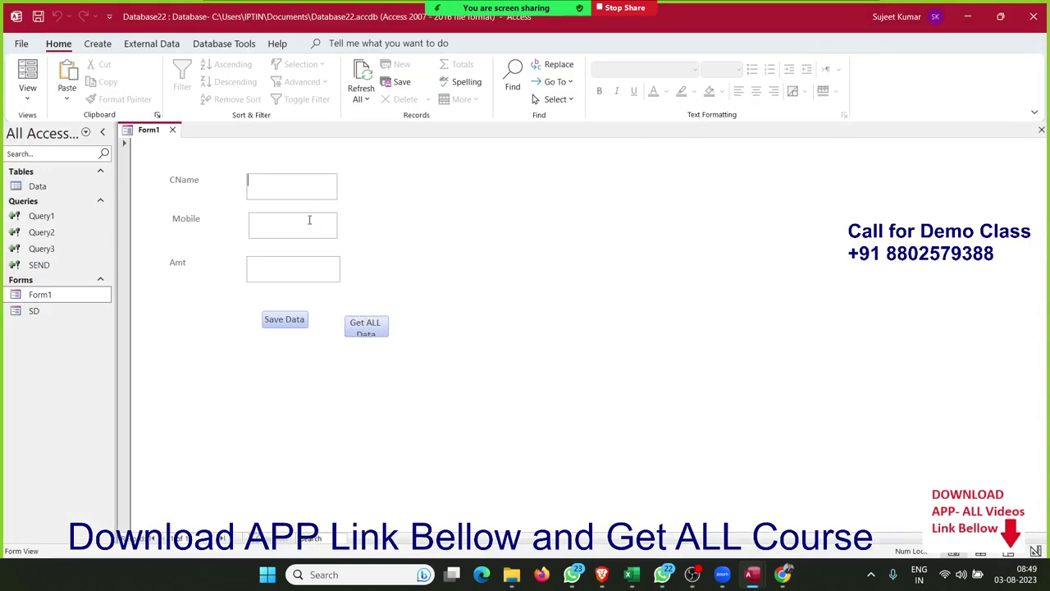
pyautogui.click(368, 335)
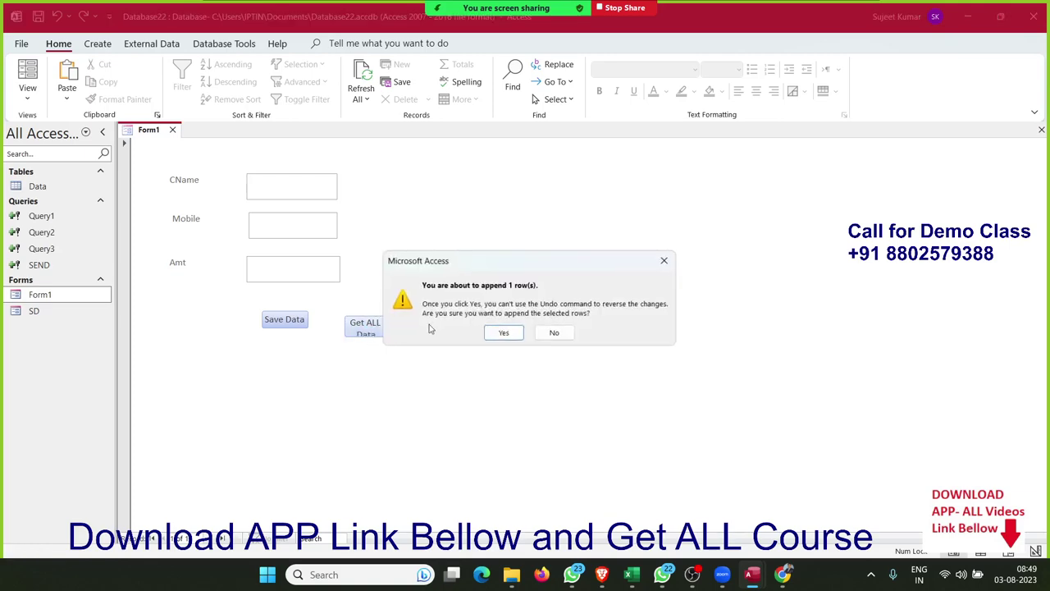
pyautogui.click(503, 332)
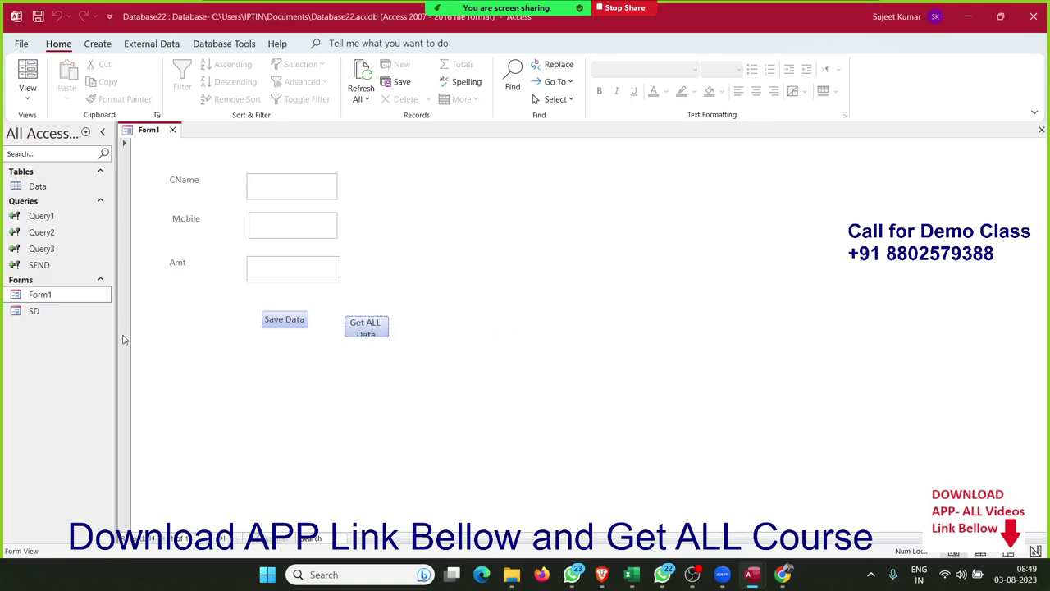
# Select the hard-coded name value in the INSERT line, then put focus on Form1's Amt field
pyautogui.hotkey('alt', 'F11')
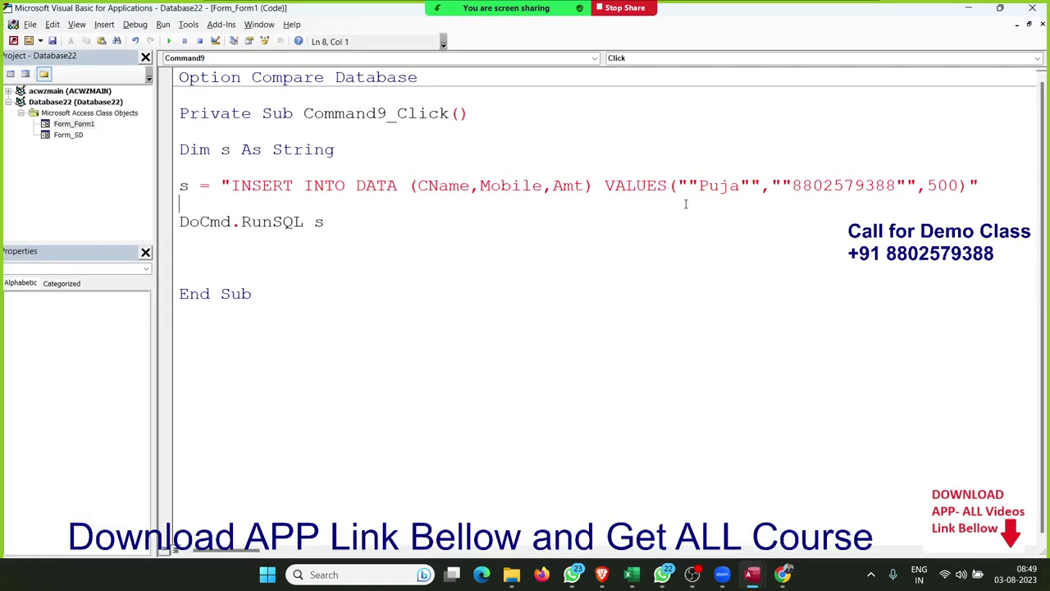
pyautogui.click(597, 185)
pyautogui.moveTo(682, 185); pyautogui.dragTo(750, 185)
pyautogui.hotkey('alt', 'F11')
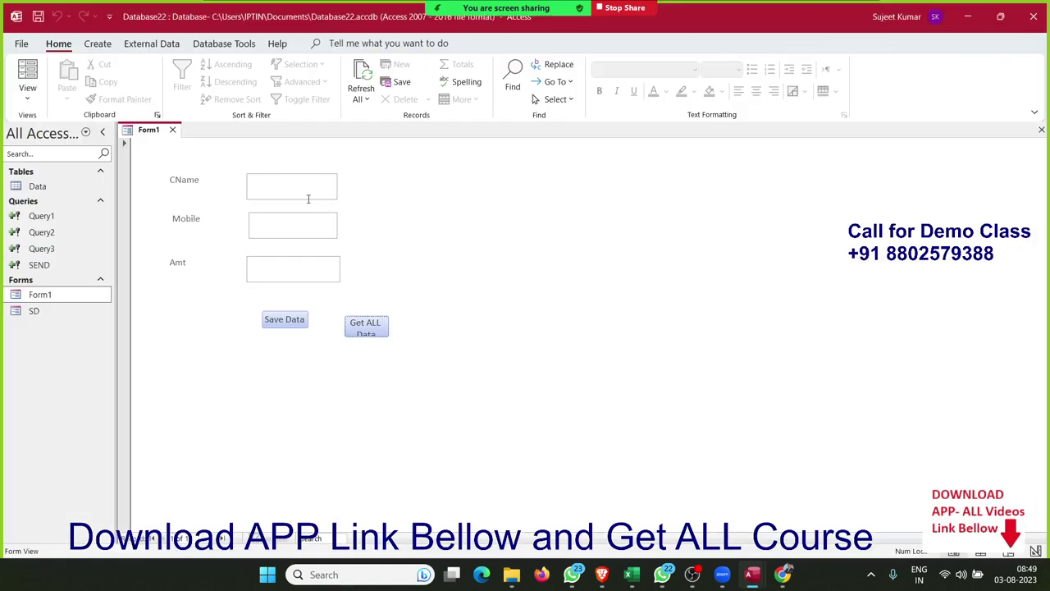
pyautogui.click(298, 268)
# Add a _ line continuation after VALUES and close the first string part with a quote
pyautogui.hotkey('alt', 'F11')
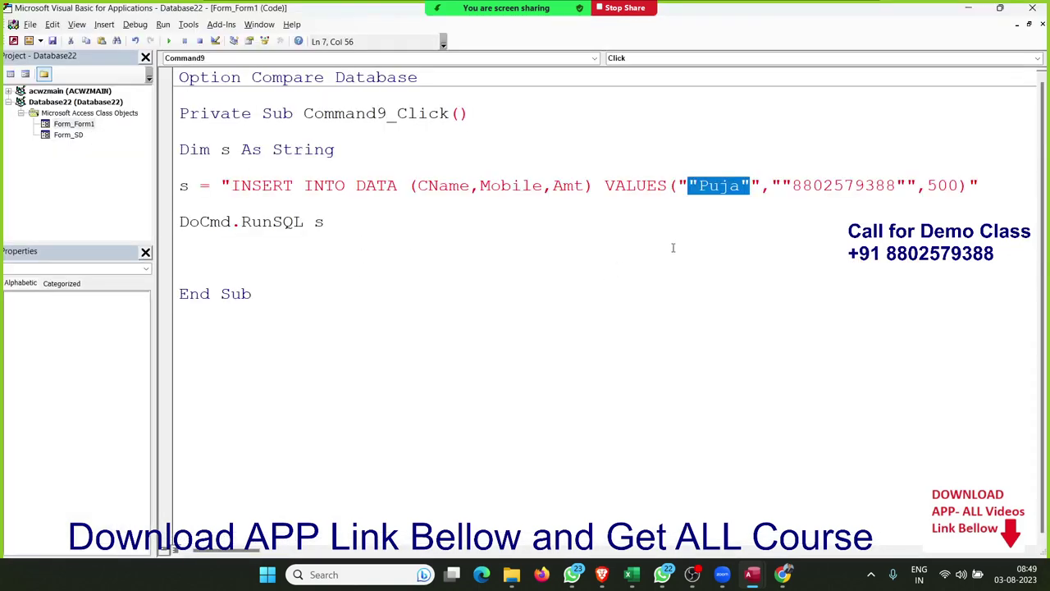
pyautogui.click(705, 244)
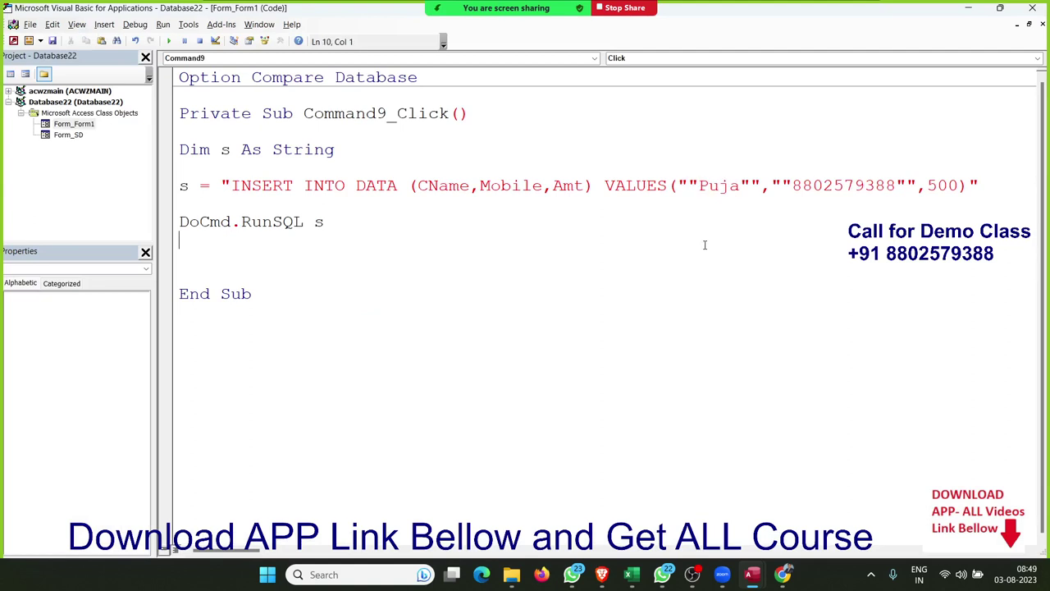
pyautogui.click(667, 185)
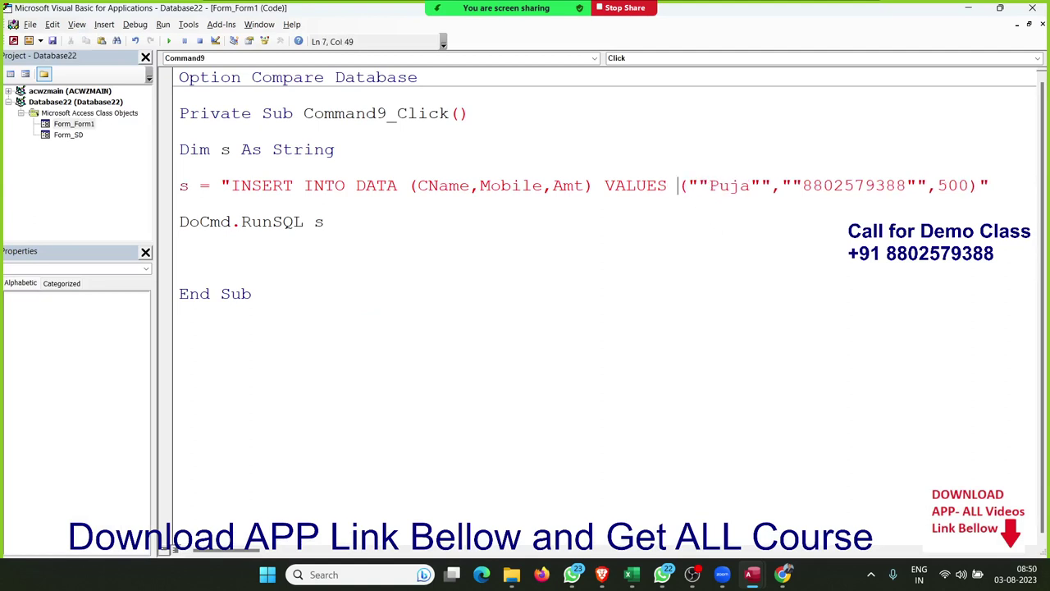
pyautogui.write('_')
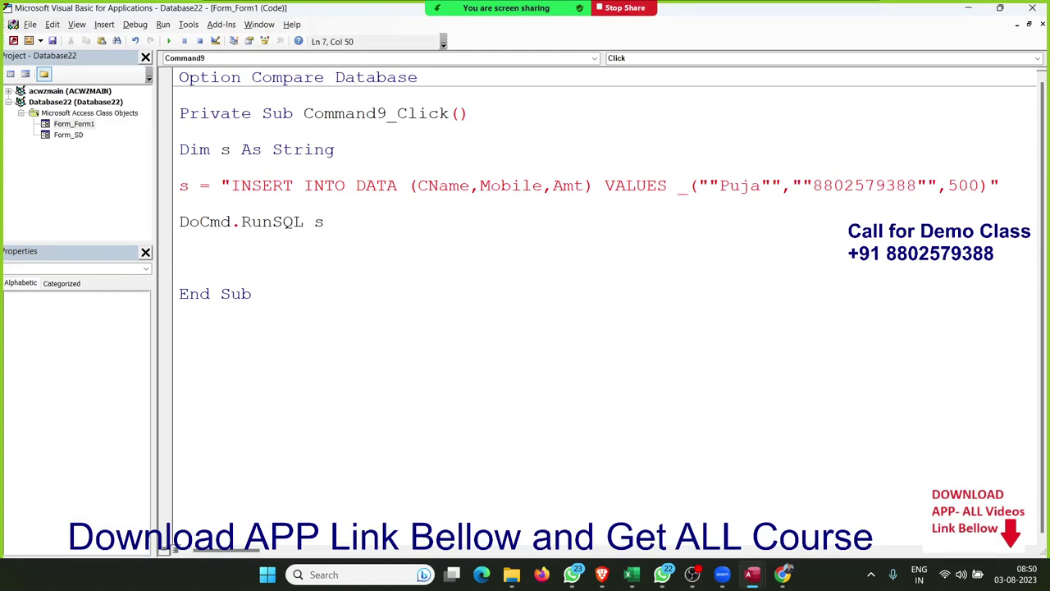
pyautogui.press('Return')
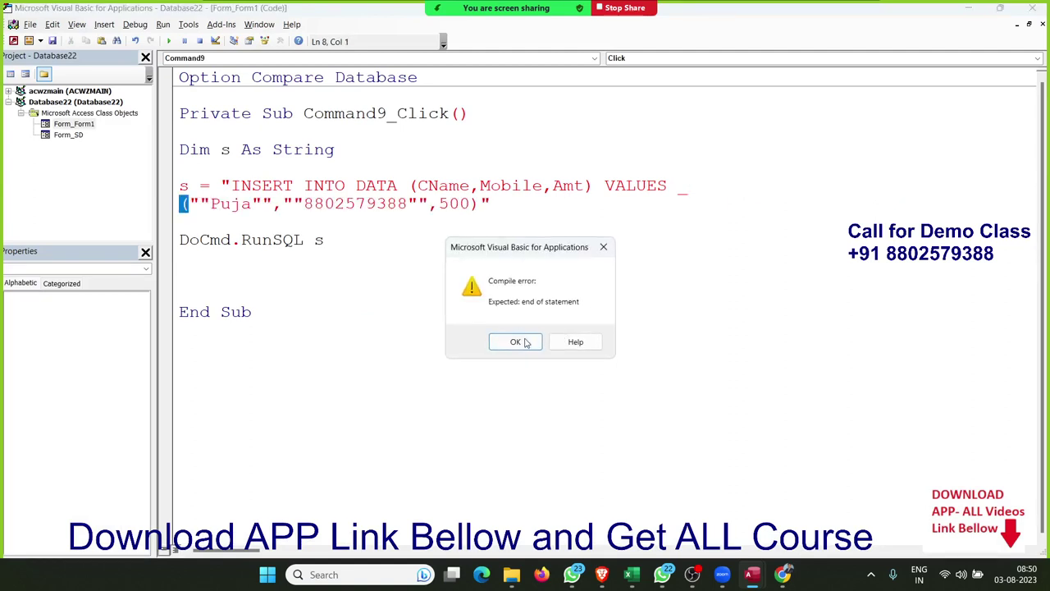
pyautogui.click(523, 344)
pyautogui.click(732, 192)
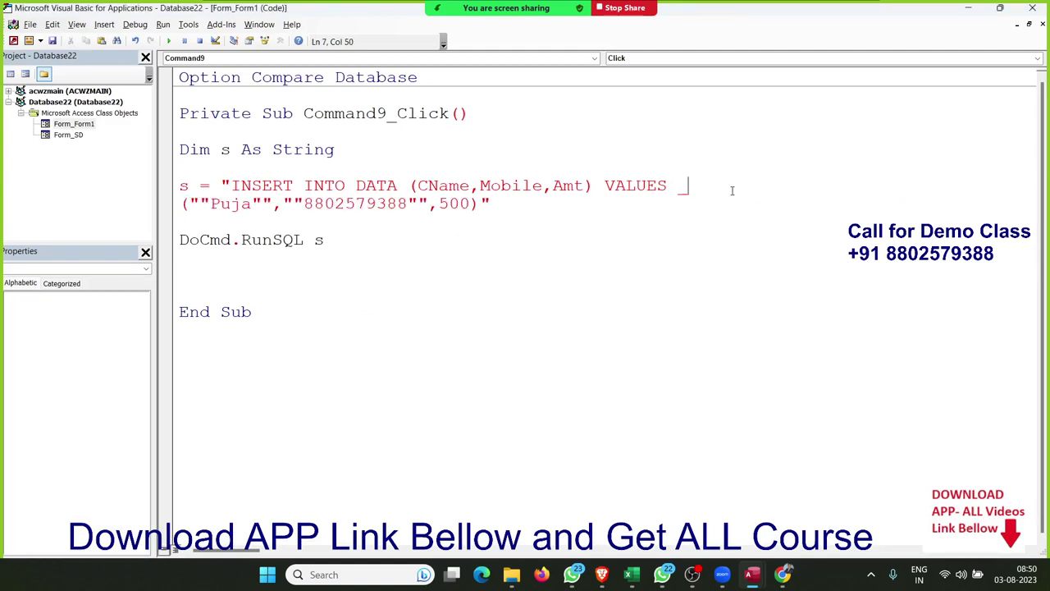
pyautogui.click(672, 187)
pyautogui.write('"')
pyautogui.click(584, 266)
# Select the hard-coded name value together with its surrounding quotes
pyautogui.doubleClick(230, 204)
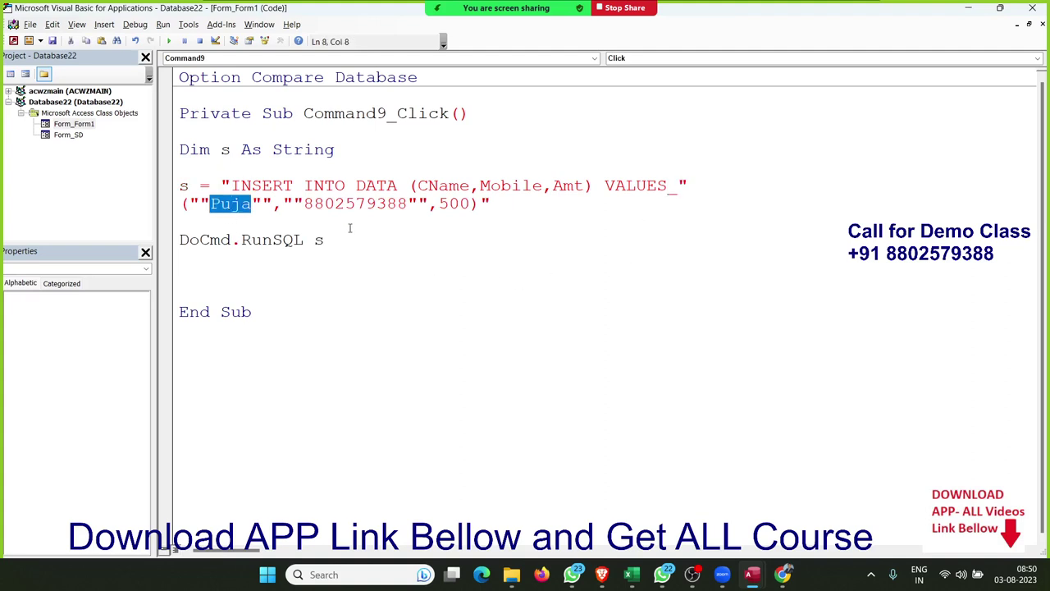
pyautogui.press('Left')
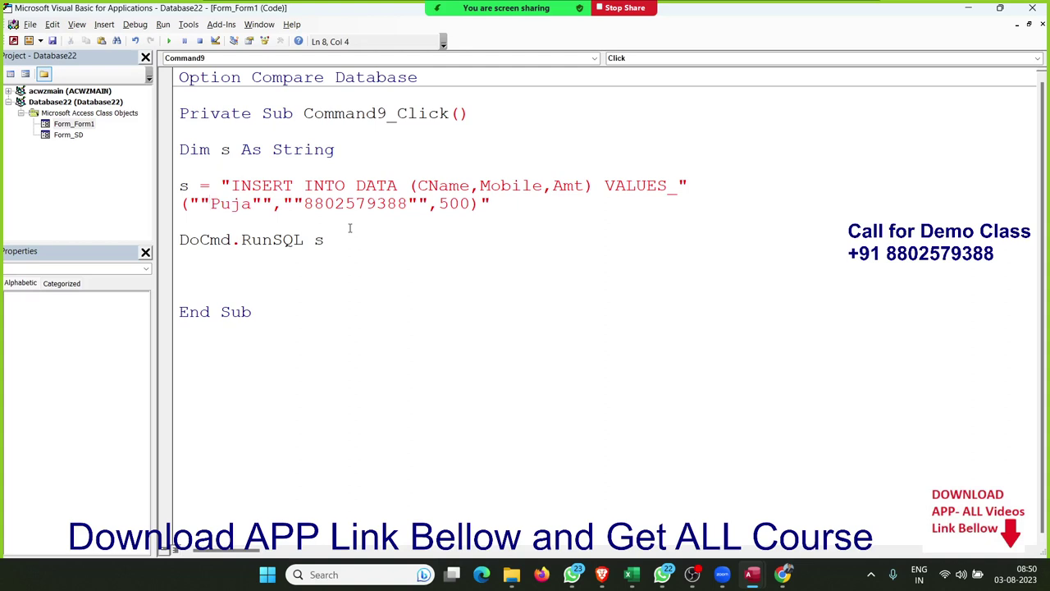
pyautogui.hotkey('shift', 'Right')
pyautogui.hotkey('shift', 'Right')
pyautogui.hotkey('shift', 'Right')
pyautogui.hotkey('shift', 'Right')
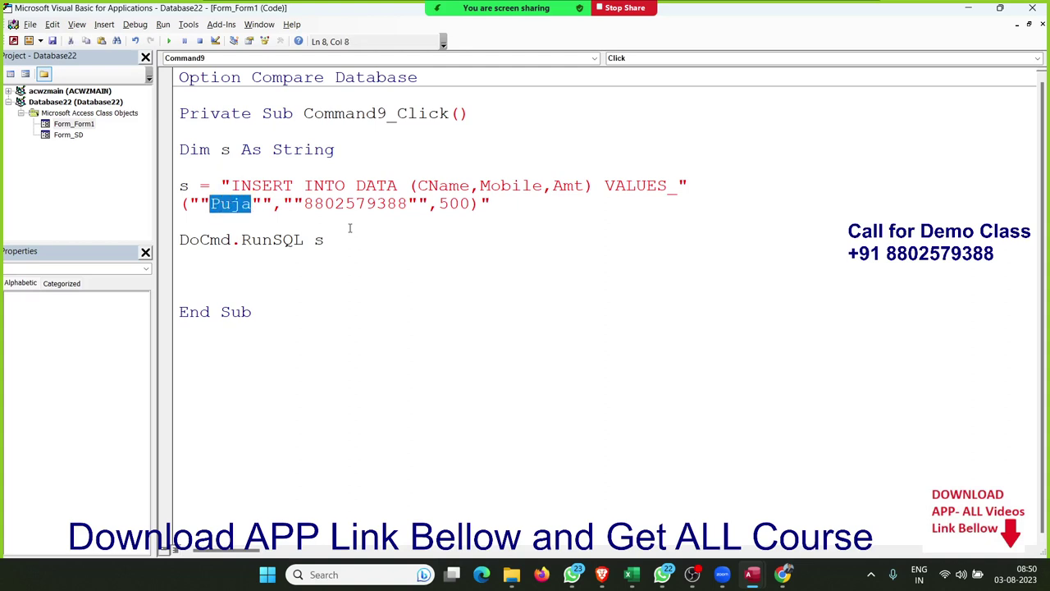
pyautogui.press('Left')
pyautogui.press('Right')
pyautogui.press('Right')
pyautogui.press('Right')
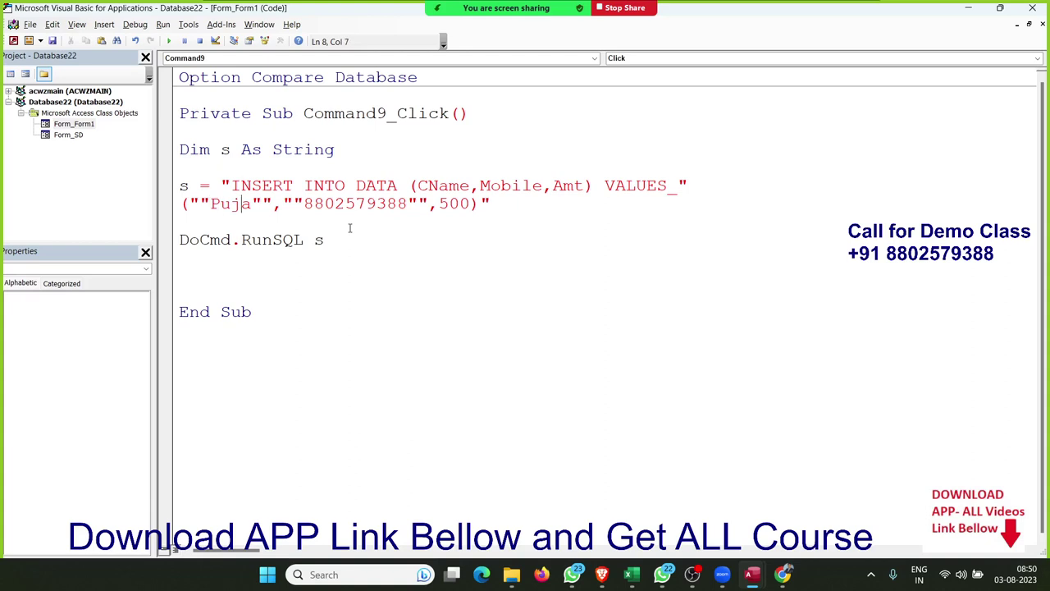
pyautogui.press('Right')
pyautogui.press('Right')
pyautogui.press('Right')
pyautogui.press('Left')
pyautogui.press('Left')
pyautogui.press('Left')
pyautogui.press('Right')
pyautogui.press('Right')
pyautogui.press('Right')
pyautogui.hotkey('shift', 'Left')
pyautogui.hotkey('shift', 'Left')
pyautogui.hotkey('shift', 'Left')
pyautogui.hotkey('shift', 'Left')
pyautogui.hotkey('shift', 'Left')
pyautogui.hotkey('shift', 'Left')
pyautogui.hotkey('shift', 'Left')
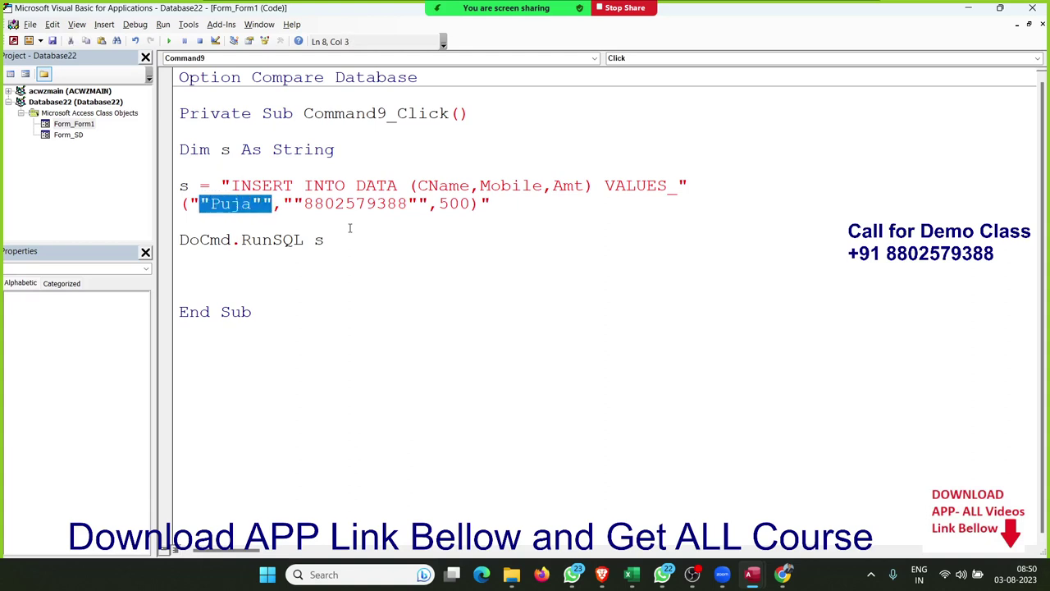
pyautogui.hotkey('shift', 'Left')
# Replace the hard-coded name with me.CN.Value
pyautogui.write('me.c')
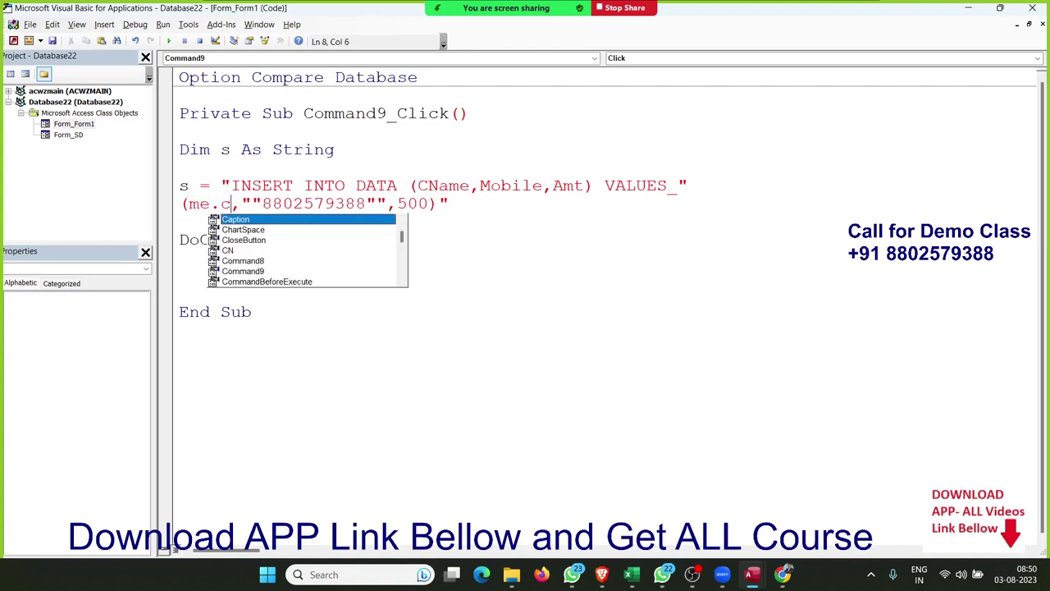
pyautogui.write('n')
pyautogui.press('Tab')
pyautogui.write('.va')
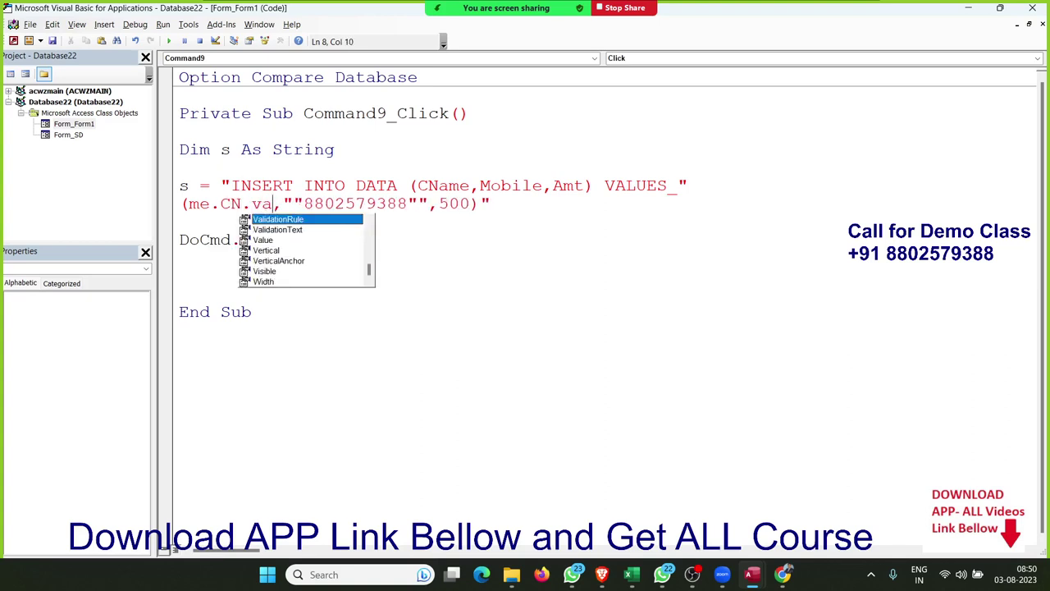
pyautogui.write('oy')
pyautogui.press('BackSpace')
pyautogui.press('BackSpace')
pyautogui.press('BackSpace')
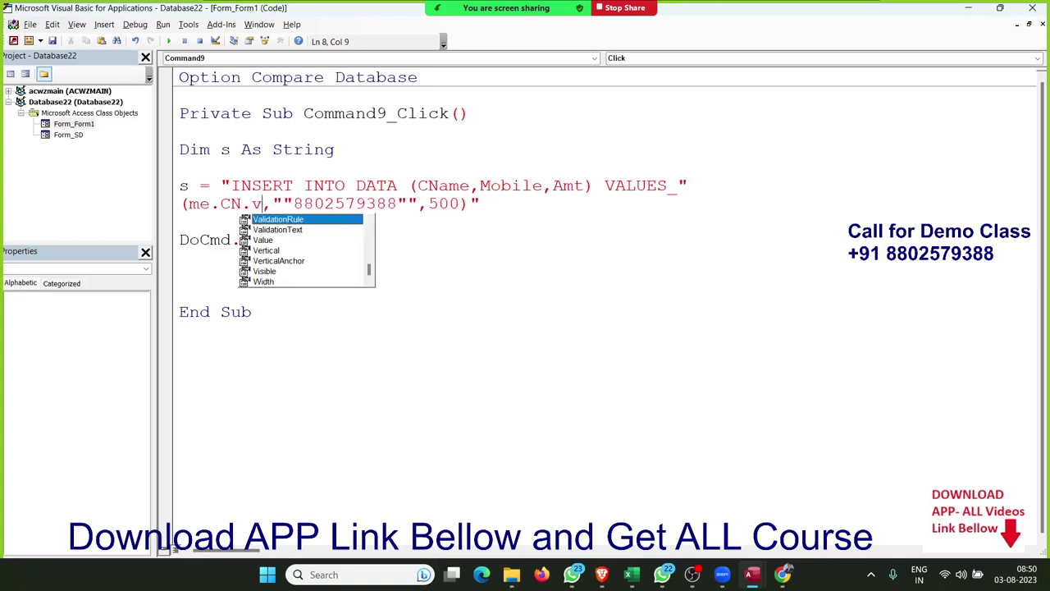
pyautogui.press('BackSpace')
pyautogui.write('valu')
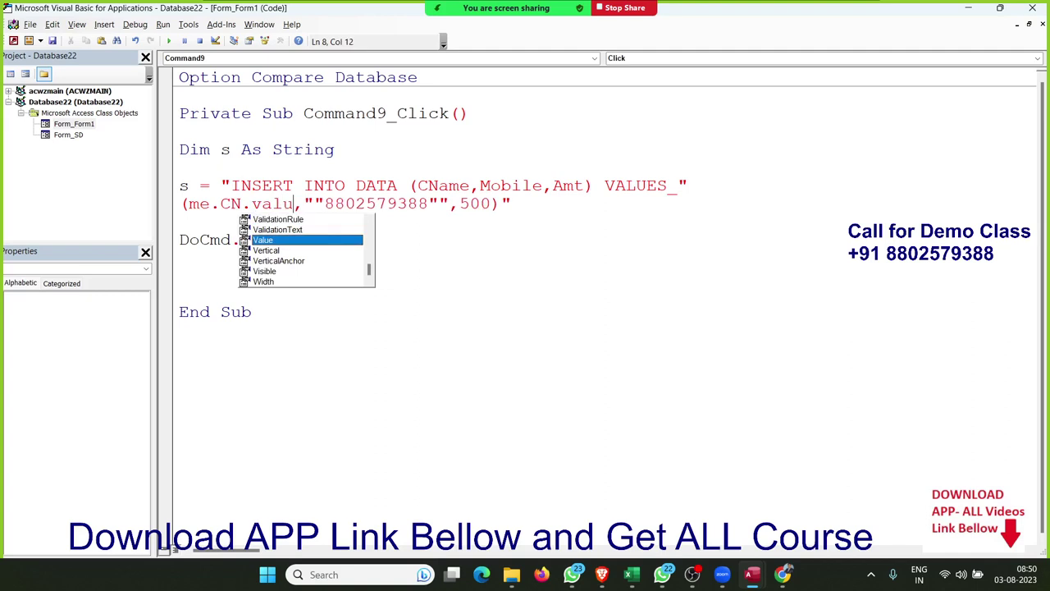
pyautogui.press('Tab')
pyautogui.click(353, 219)
pyautogui.press('Return')
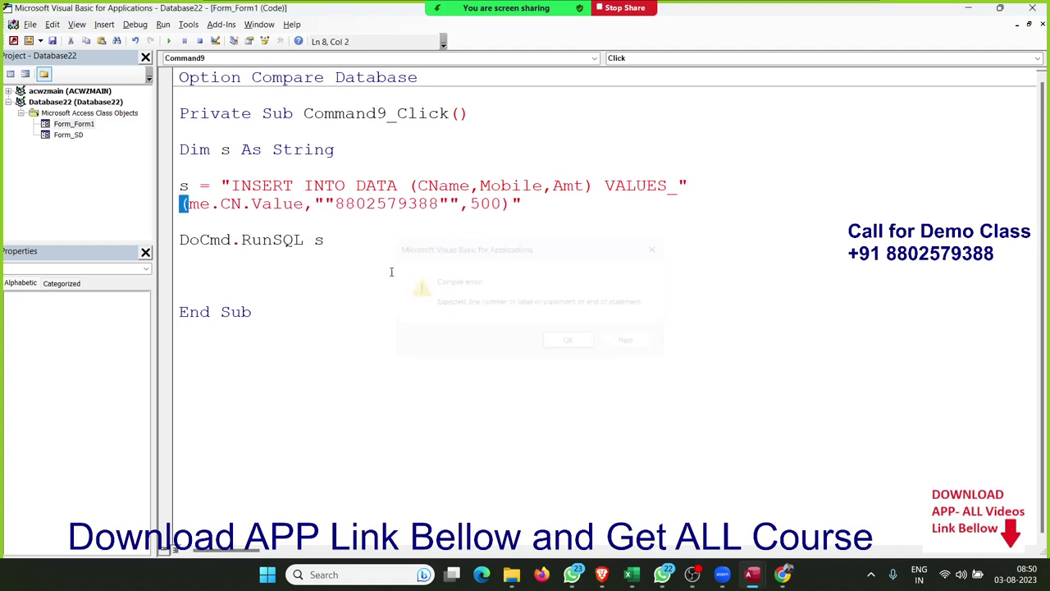
pyautogui.click(499, 358)
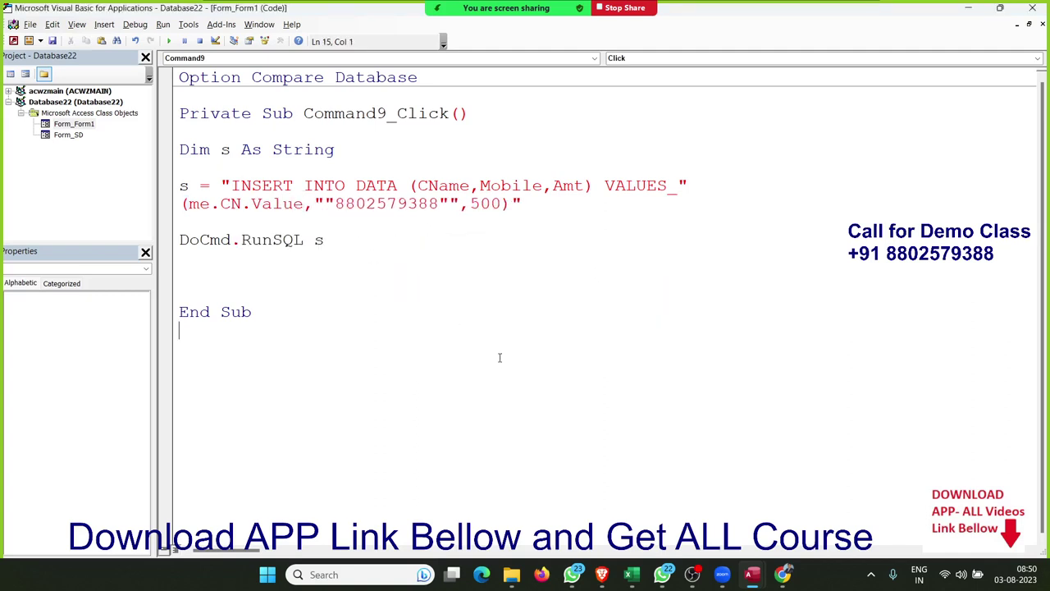
# Replace the hard-coded mobile number with me.MB.Value
pyautogui.click(391, 210)
pyautogui.moveTo(315, 203); pyautogui.dragTo(460, 204)
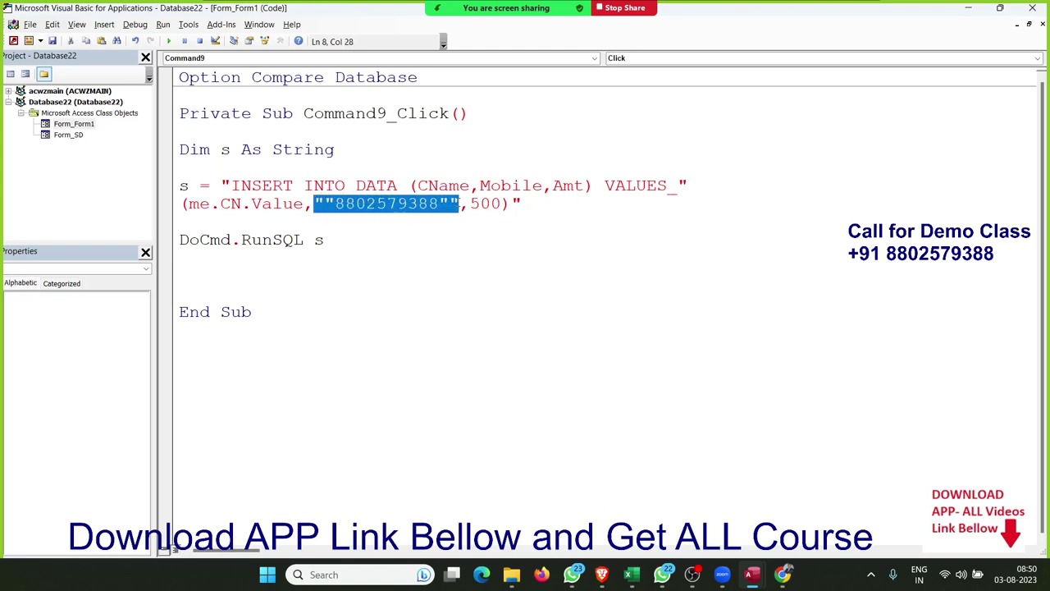
pyautogui.write('me')
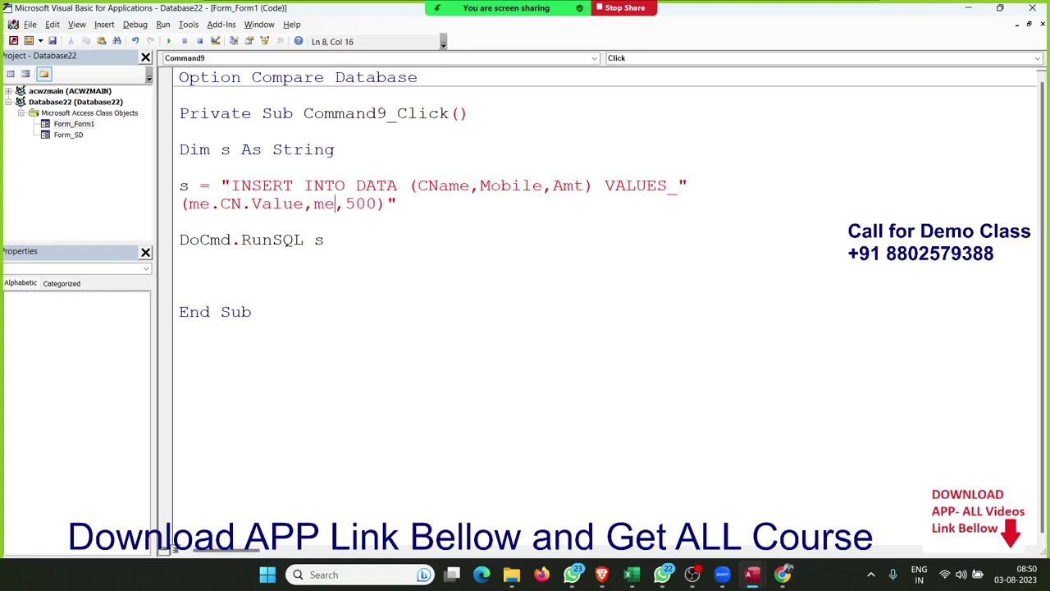
pyautogui.write('.mb')
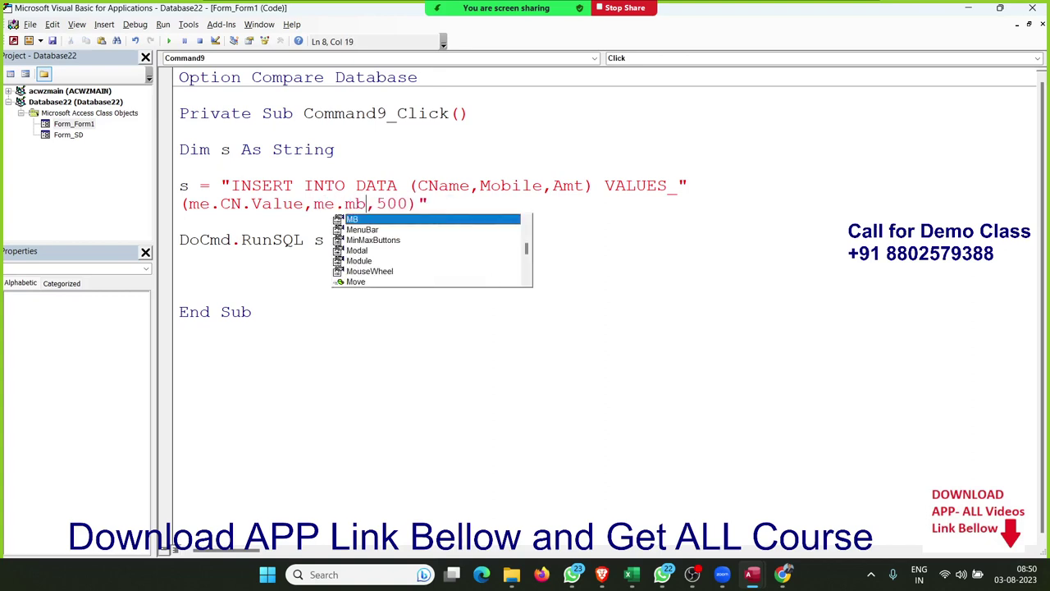
pyautogui.press('Tab')
pyautogui.write('.va')
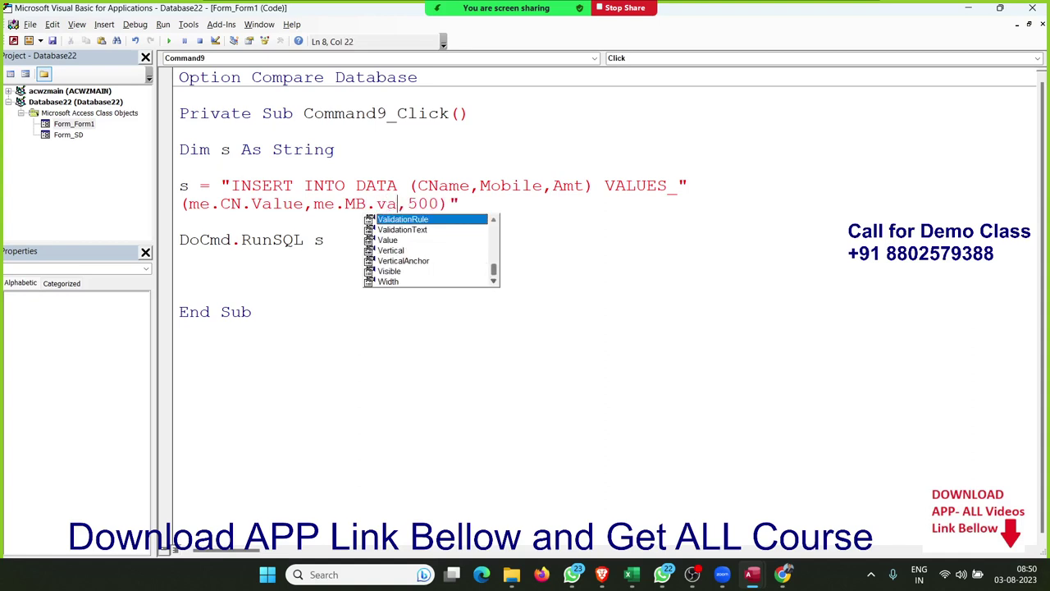
pyautogui.write('uy')
pyautogui.press('BackSpace')
pyautogui.press('BackSpace')
pyautogui.write('lu')
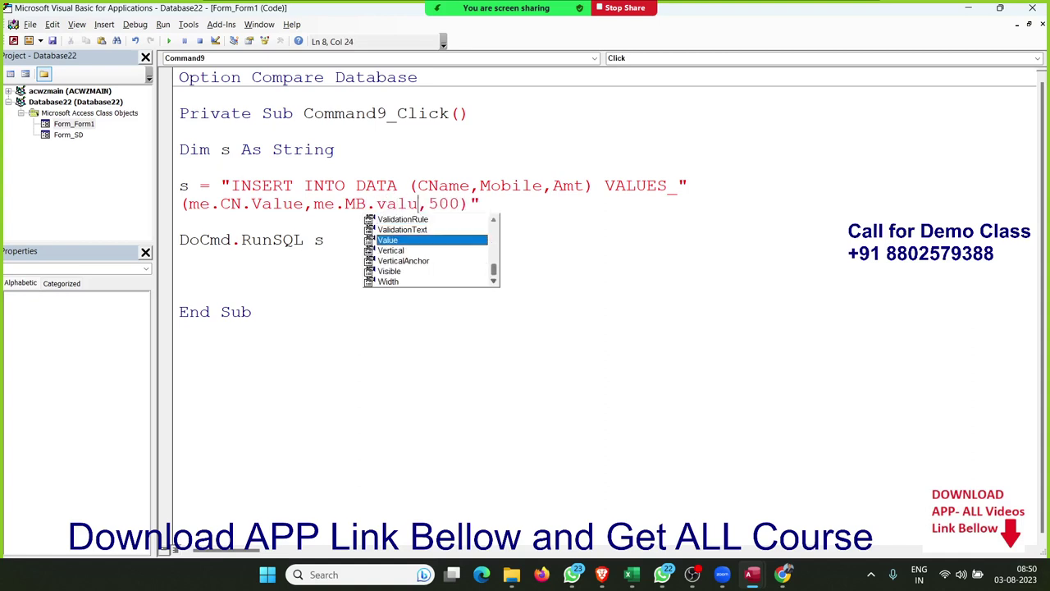
pyautogui.press('Tab')
pyautogui.click(563, 374)
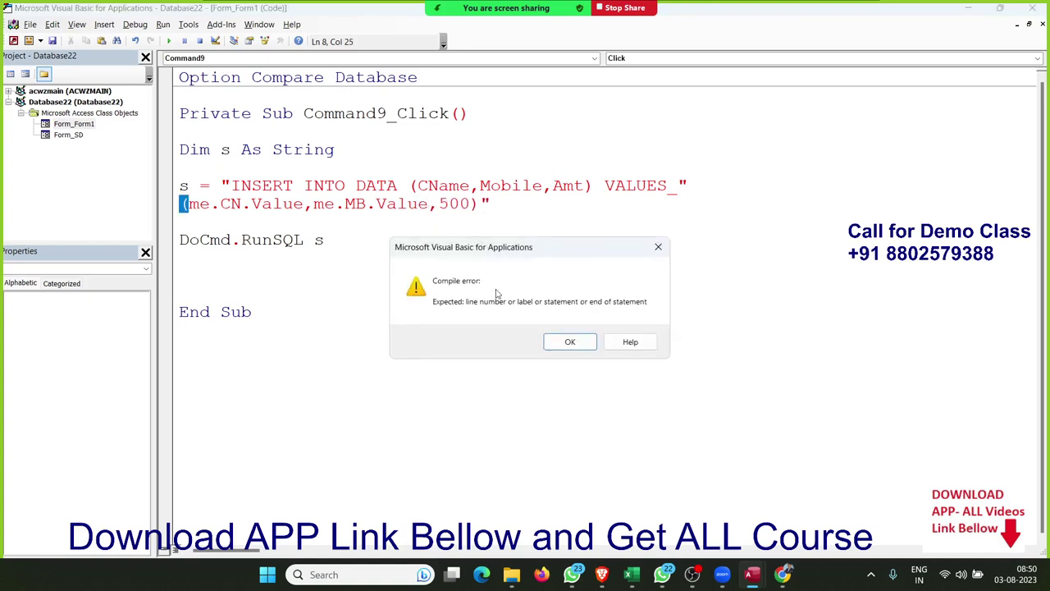
pyautogui.click(567, 342)
# Replace the 500 amount with me.Amt.value
pyautogui.doubleClick(462, 204)
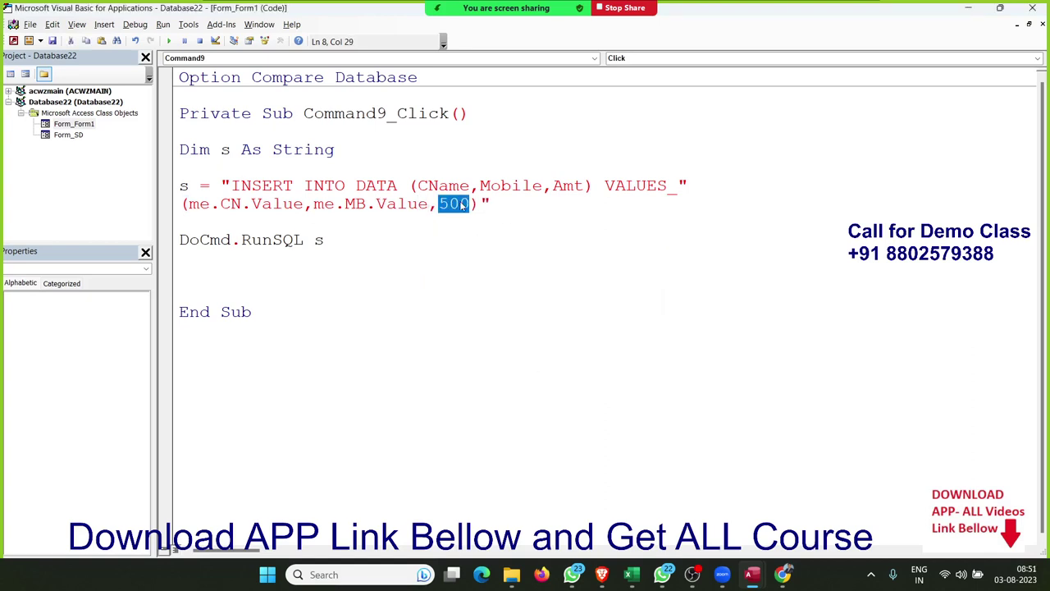
pyautogui.write('m')
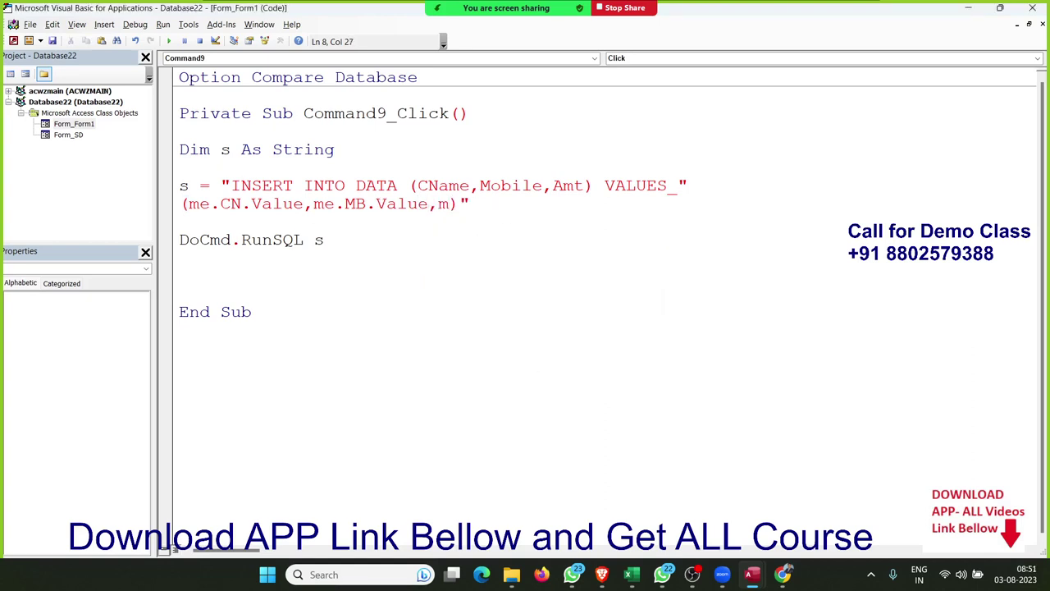
pyautogui.write('e.am')
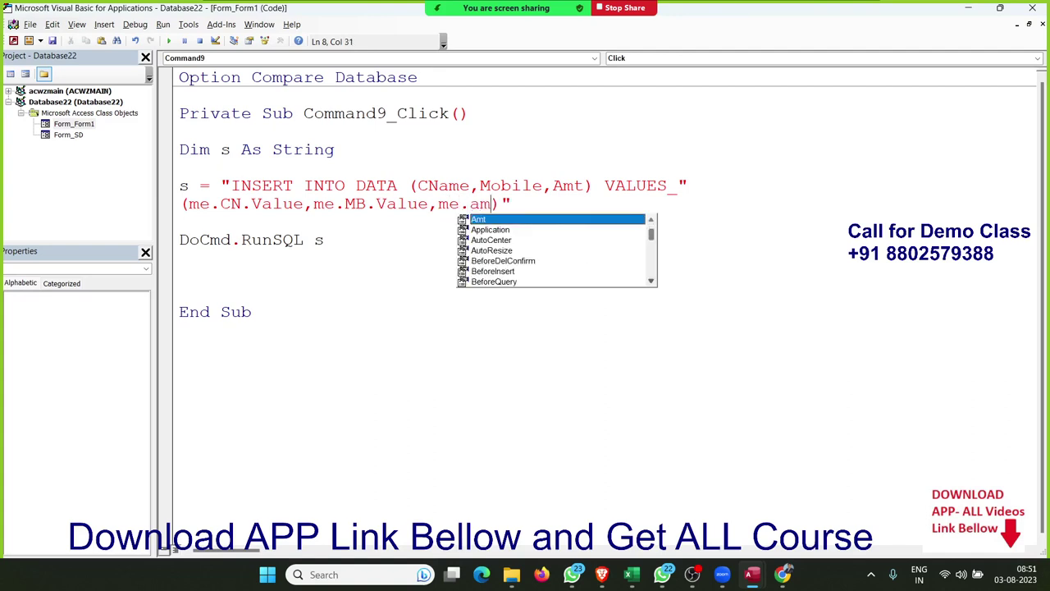
pyautogui.press('Tab')
pyautogui.write('.vau')
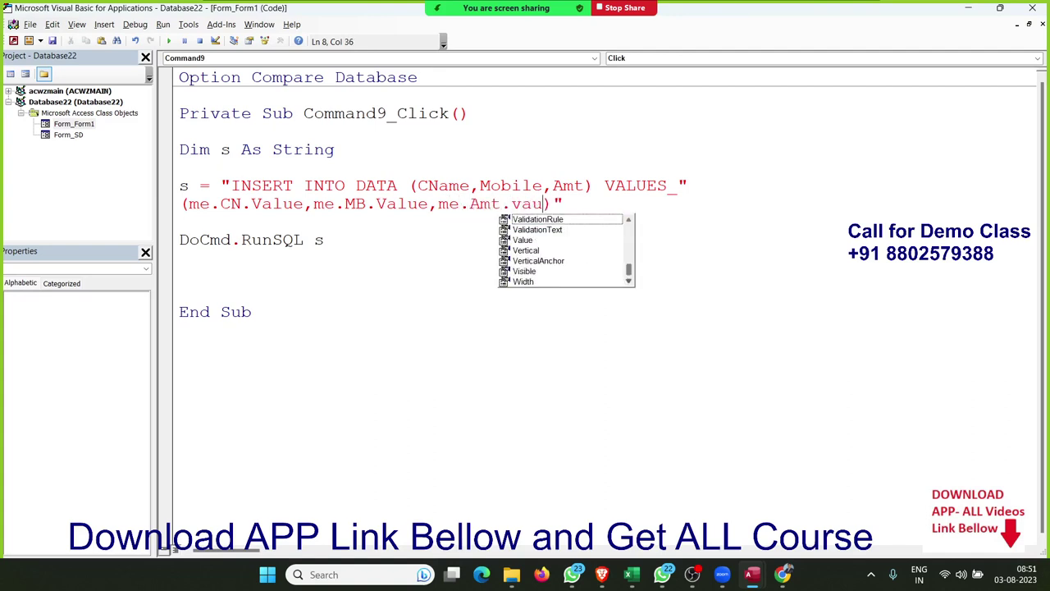
pyautogui.write('e')
pyautogui.press('BackSpace')
pyautogui.press('BackSpace')
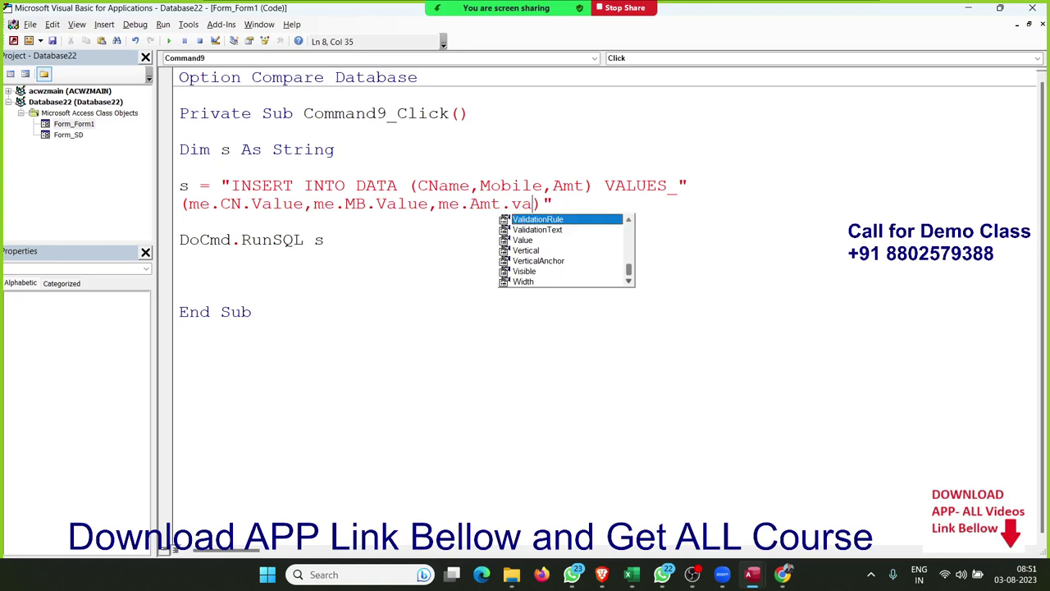
pyautogui.write('lue')
pyautogui.press('Return')
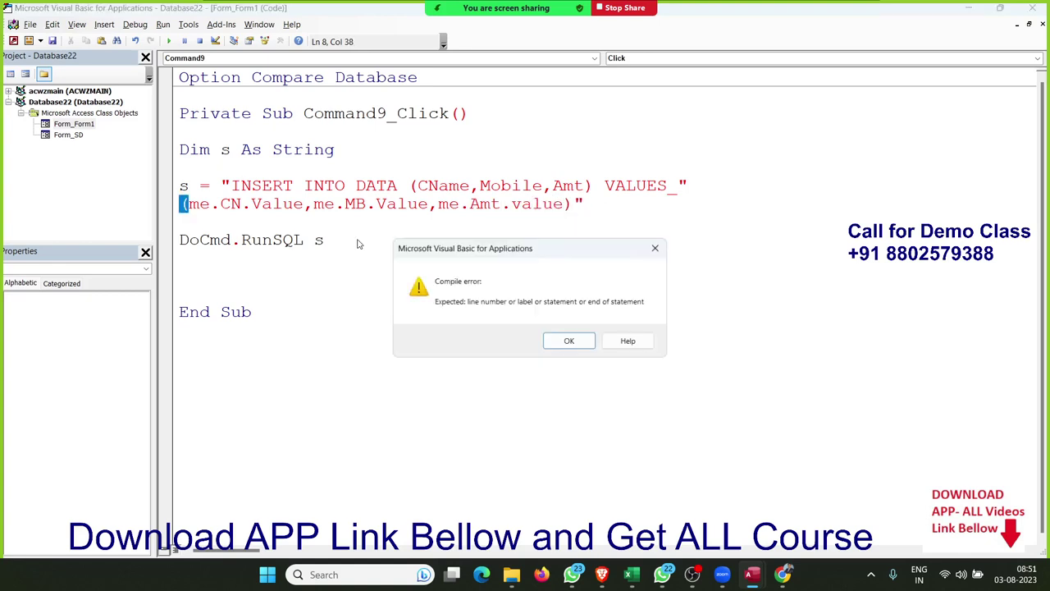
pyautogui.click(561, 345)
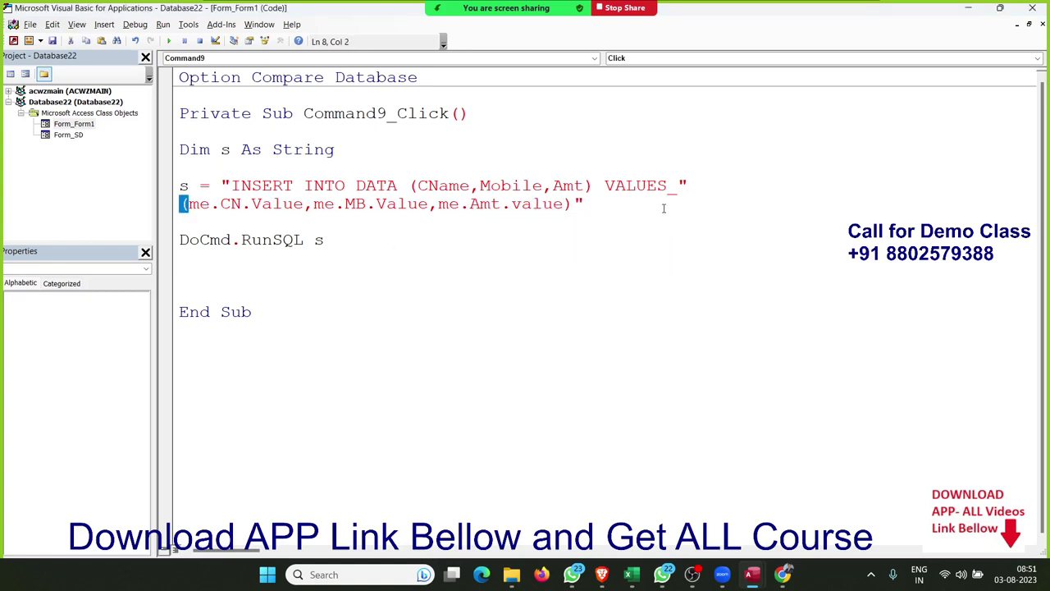
pyautogui.click(680, 185)
pyautogui.click(457, 282)
pyautogui.click(691, 185)
# Join the VALUES line back onto the INSERT line, then break it after Amt)
pyautogui.press('BackSpace')
pyautogui.press('Delete')
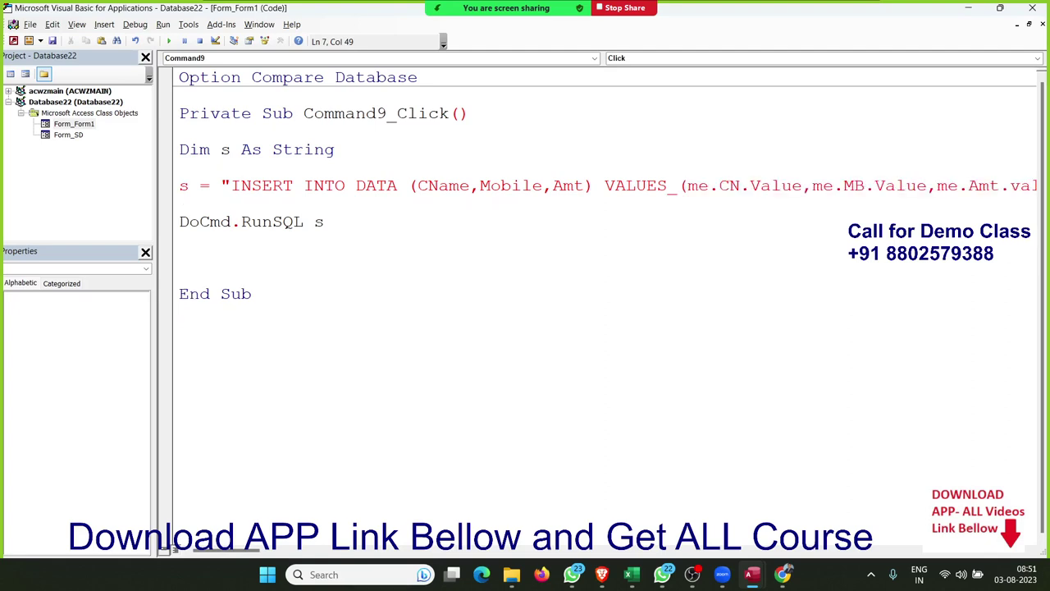
pyautogui.press('BackSpace')
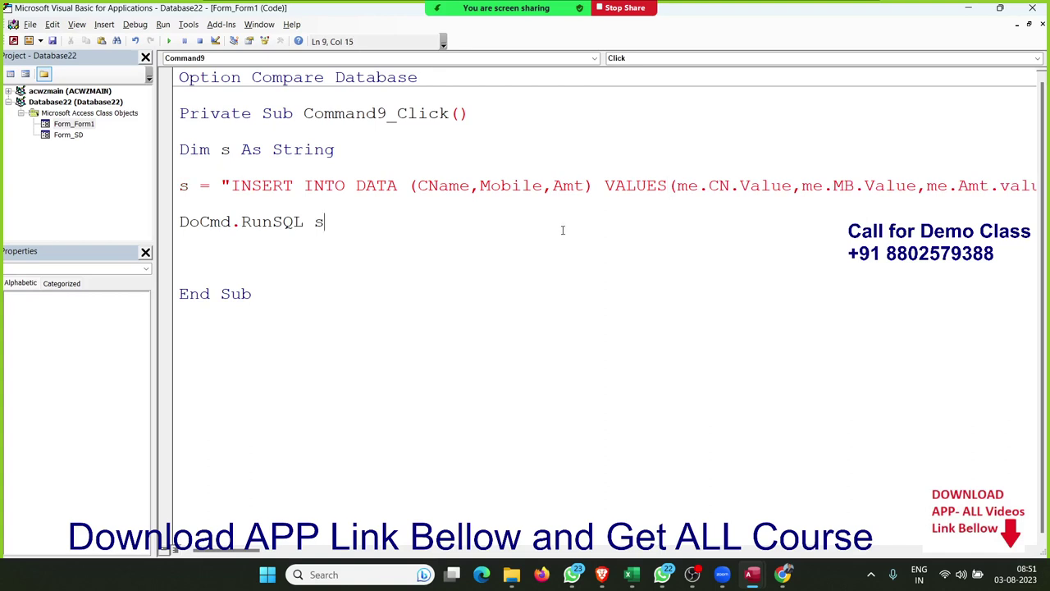
pyautogui.click(605, 186)
pyautogui.click(592, 186)
pyautogui.write('_')
pyautogui.press('Right')
pyautogui.write('"')
pyautogui.press('Return')
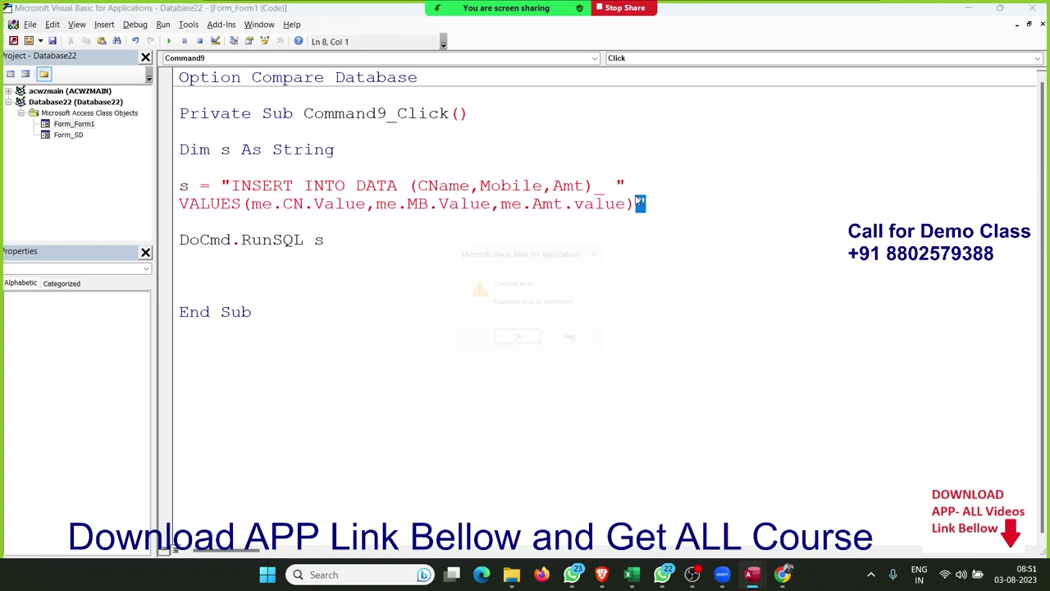
pyautogui.press('Return')
pyautogui.write('"')
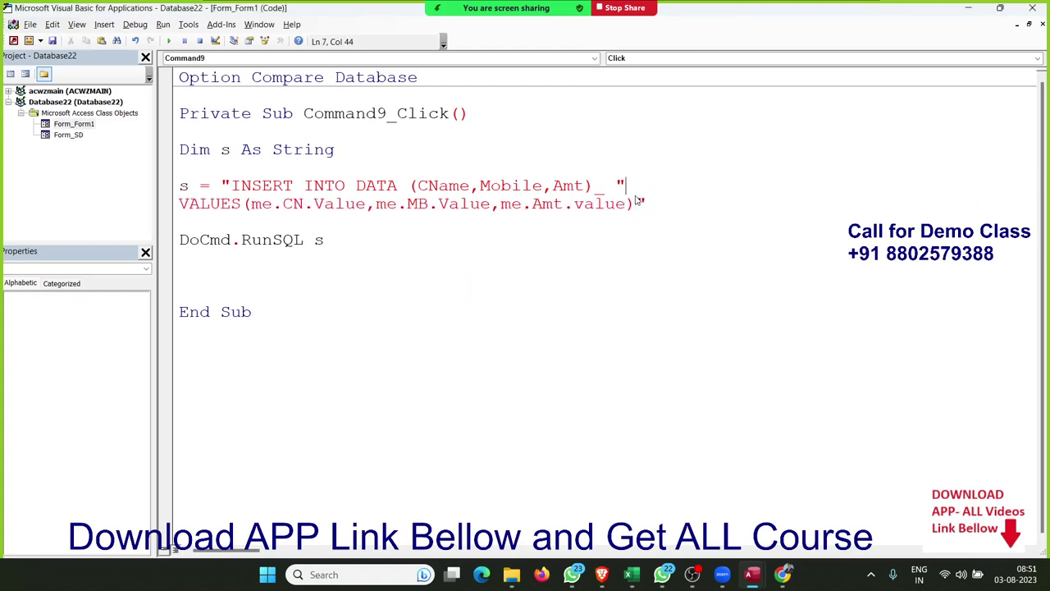
# Clean up stray quotes and underscores so line 7 reads s = "INSERT INTO DATA (CName,Mobile,Amt)"
pyautogui.press('Up')
pyautogui.press('BackSpace')
pyautogui.press('BackSpace')
pyautogui.press('Right')
pyautogui.press('Down')
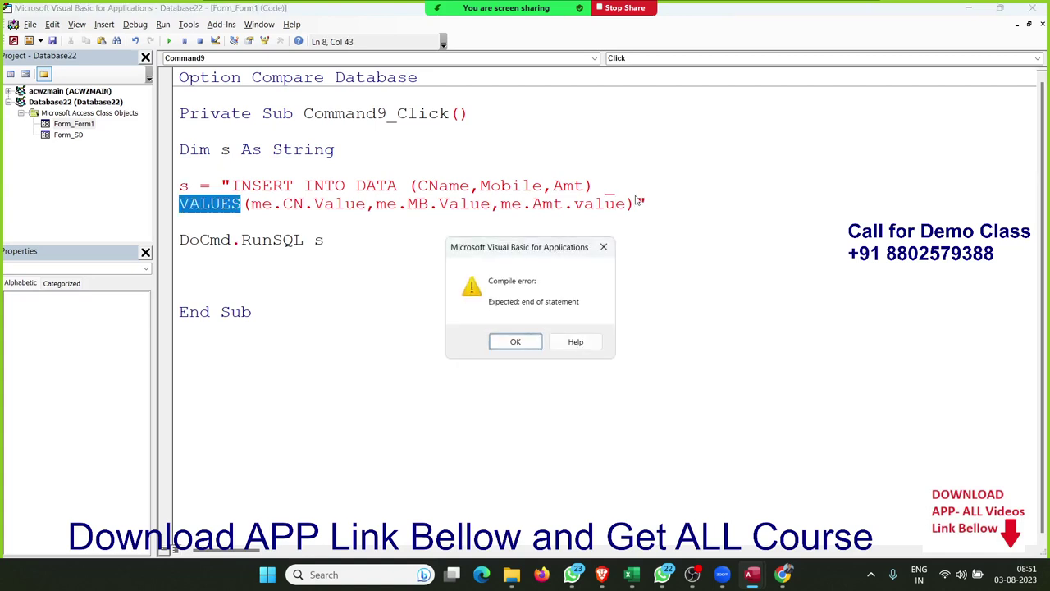
pyautogui.press('Return')
pyautogui.press('Up')
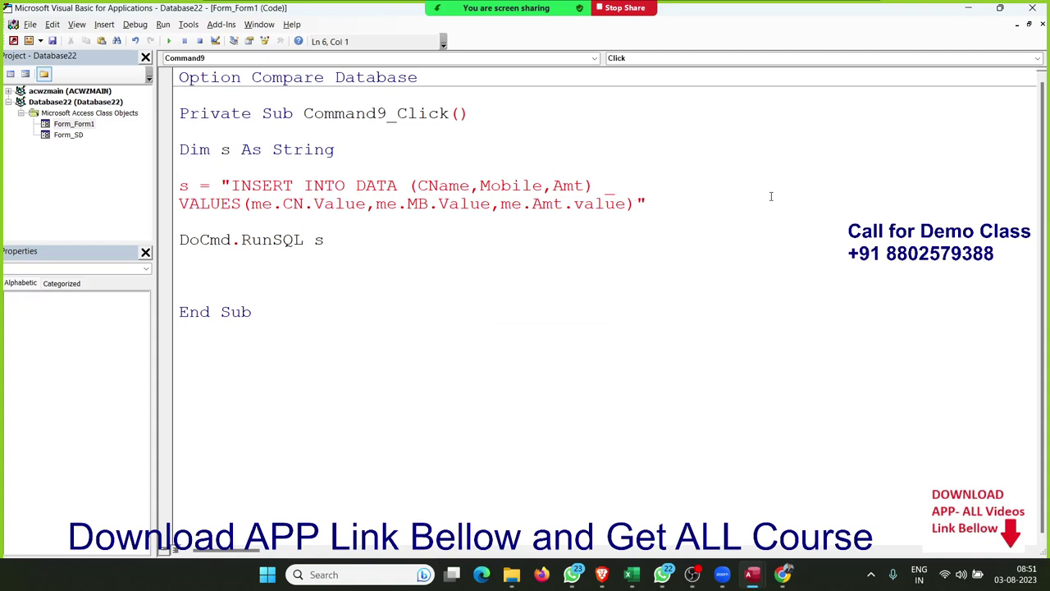
pyautogui.click(601, 188)
pyautogui.write('"')
pyautogui.click(626, 260)
pyautogui.press('Return')
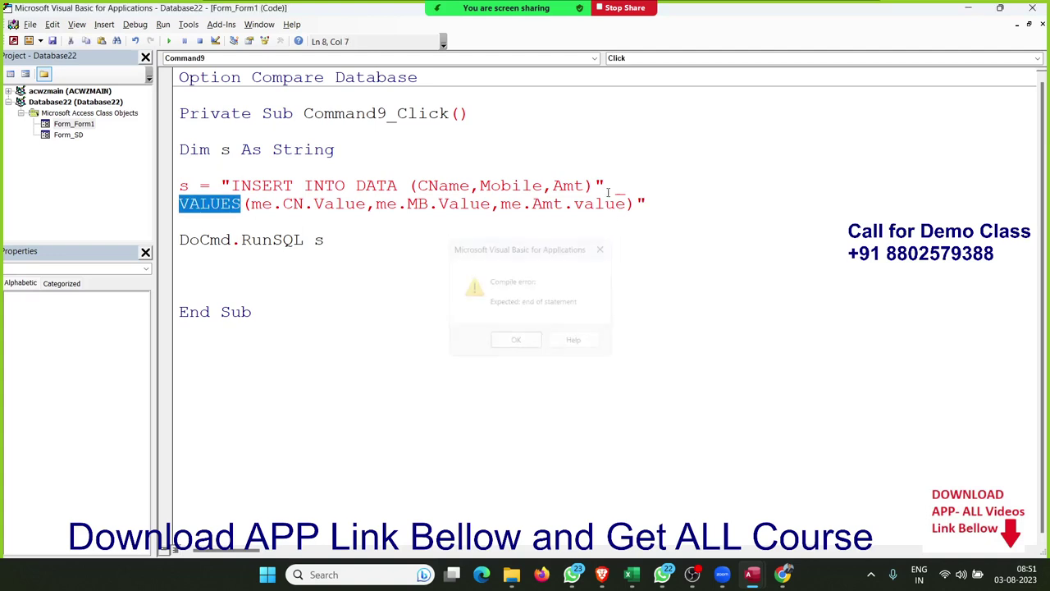
pyautogui.moveTo(614, 189); pyautogui.dragTo(634, 190)
pyautogui.press('BackSpace')
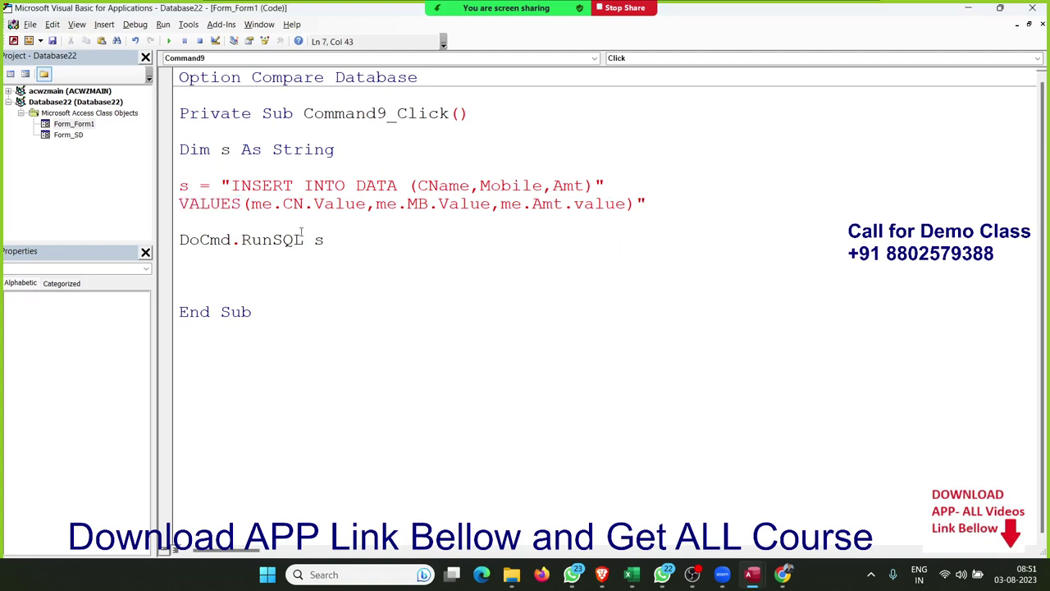
# Start the VALUES line with s = s &
pyautogui.click(182, 204)
pyautogui.write('s-')
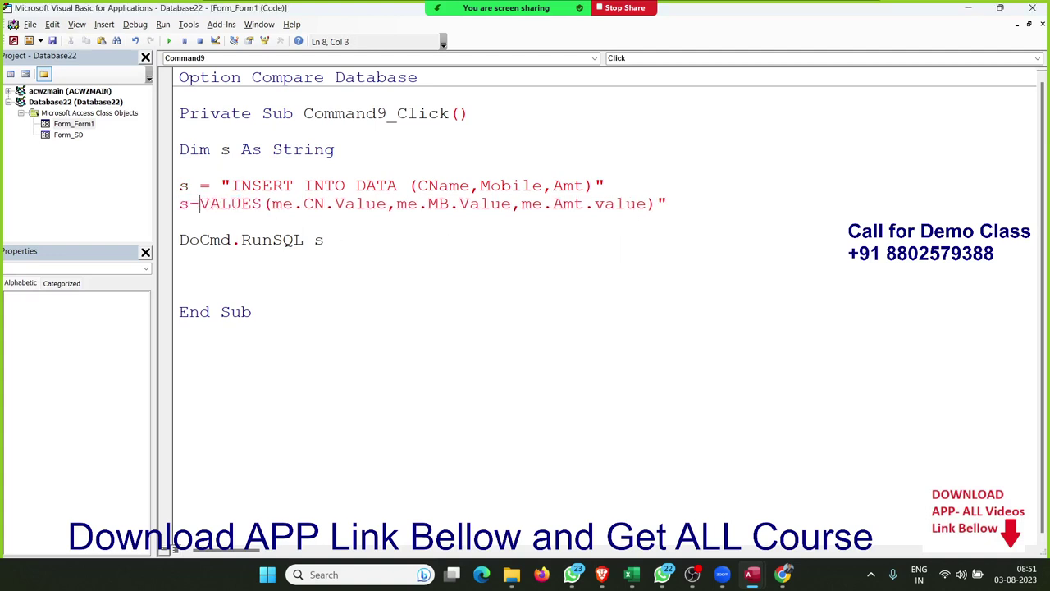
pyautogui.press('BackSpace')
pyautogui.write('=s')
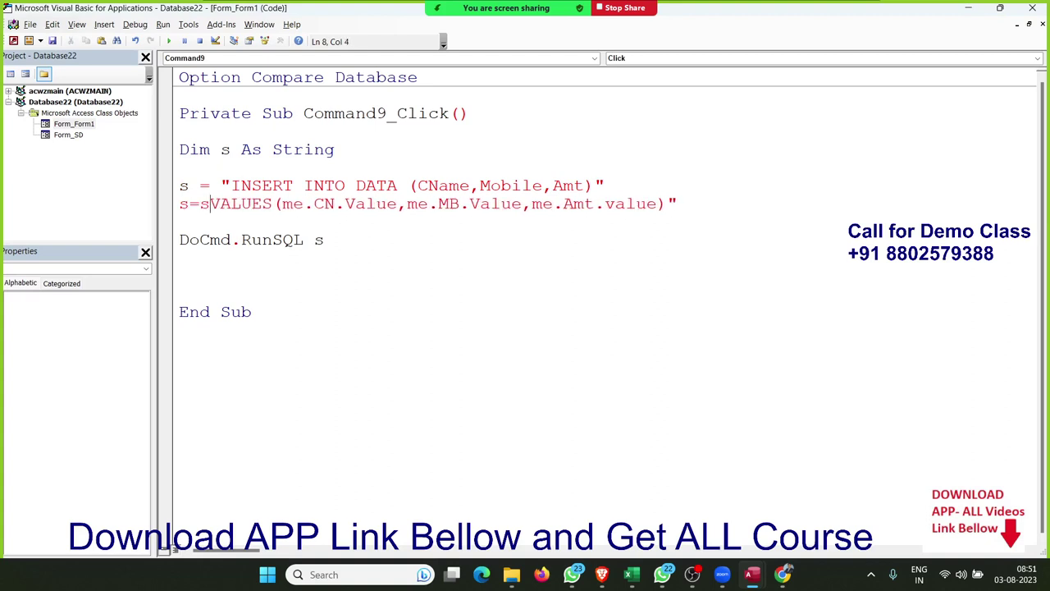
pyautogui.write('&')
pyautogui.click(266, 286)
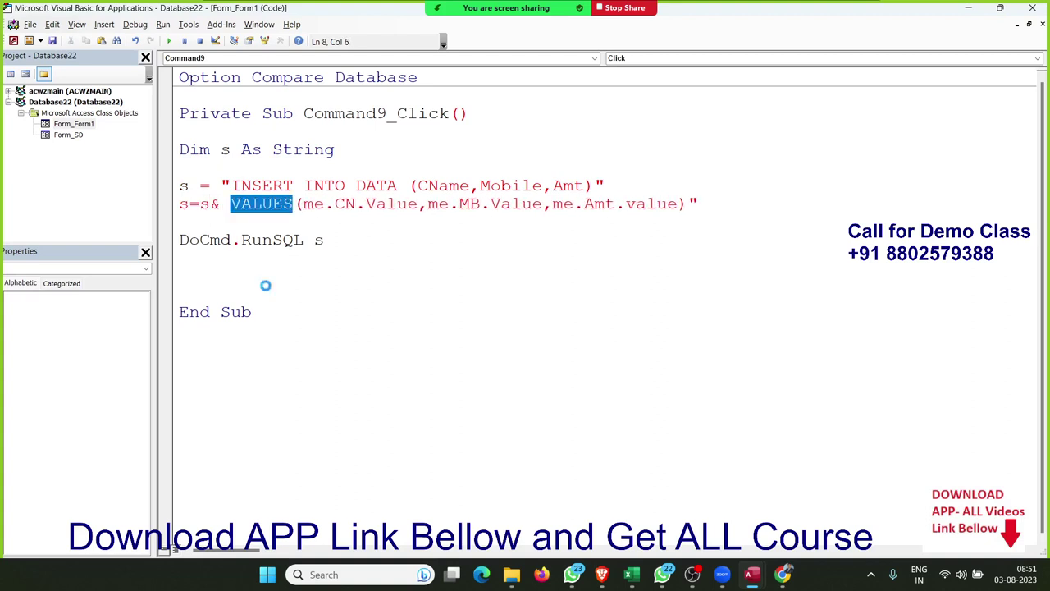
pyautogui.click(513, 341)
# Add an opening quote before VALUES so line 8 reads s = s & "VALUES(...)"
pyautogui.click(238, 210)
pyautogui.click(230, 205)
pyautogui.write('"')
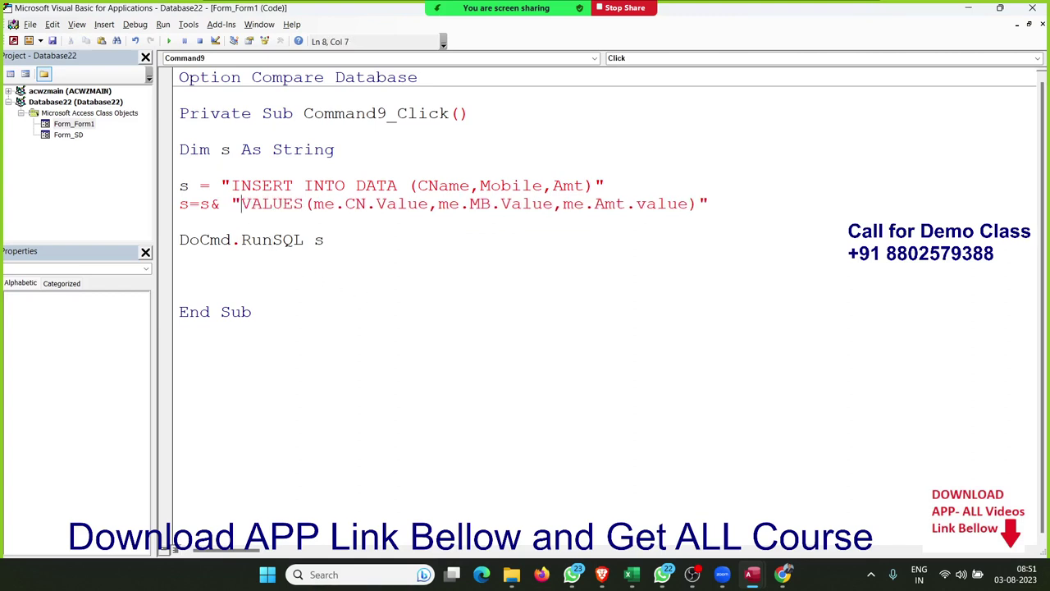
pyautogui.click(385, 278)
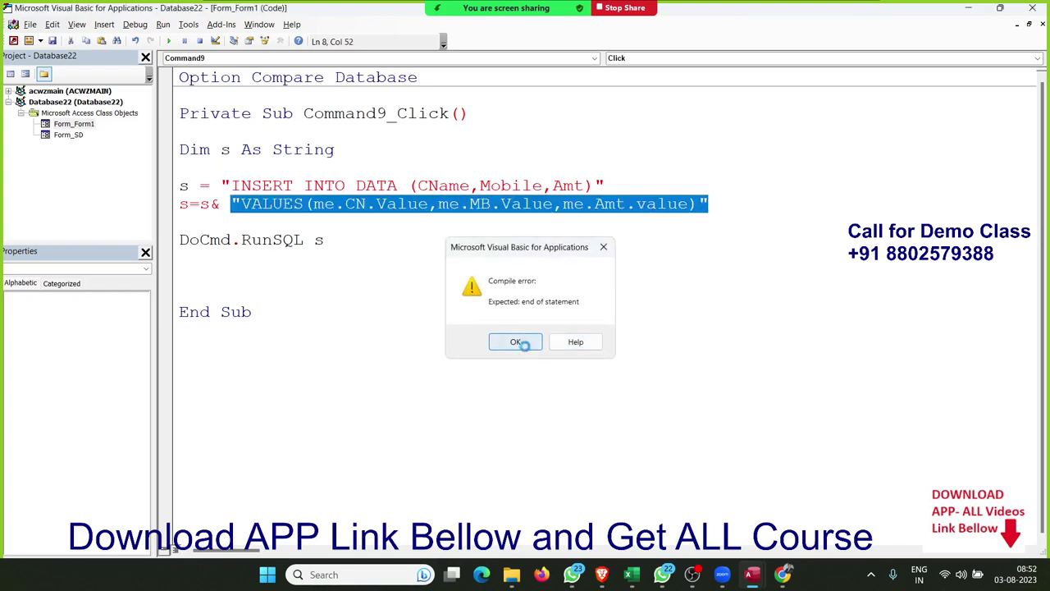
pyautogui.click(515, 342)
pyautogui.click(200, 205)
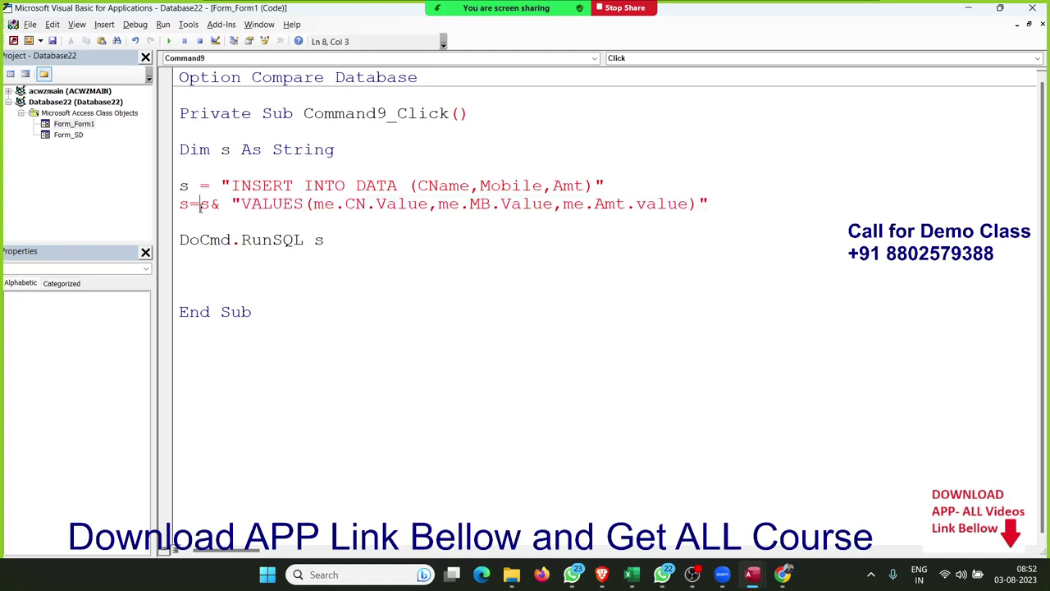
pyautogui.click(220, 204)
pyautogui.click(248, 271)
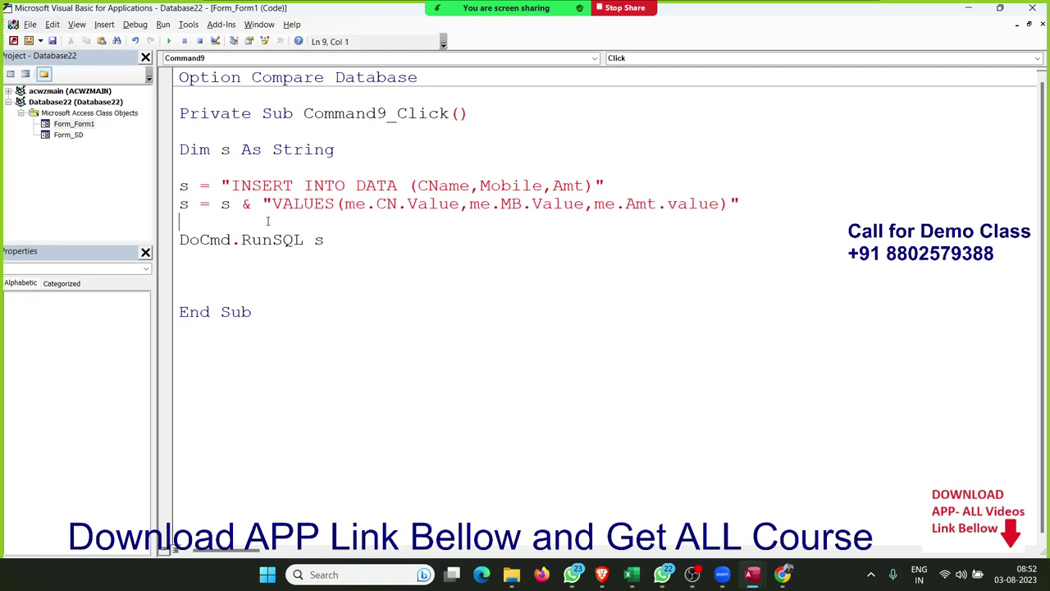
pyautogui.hotkey('alt', 'F11')
# Test Form1's save button, cancel the me.CN.Value parameter prompt, and stop the code
pyautogui.click(365, 328)
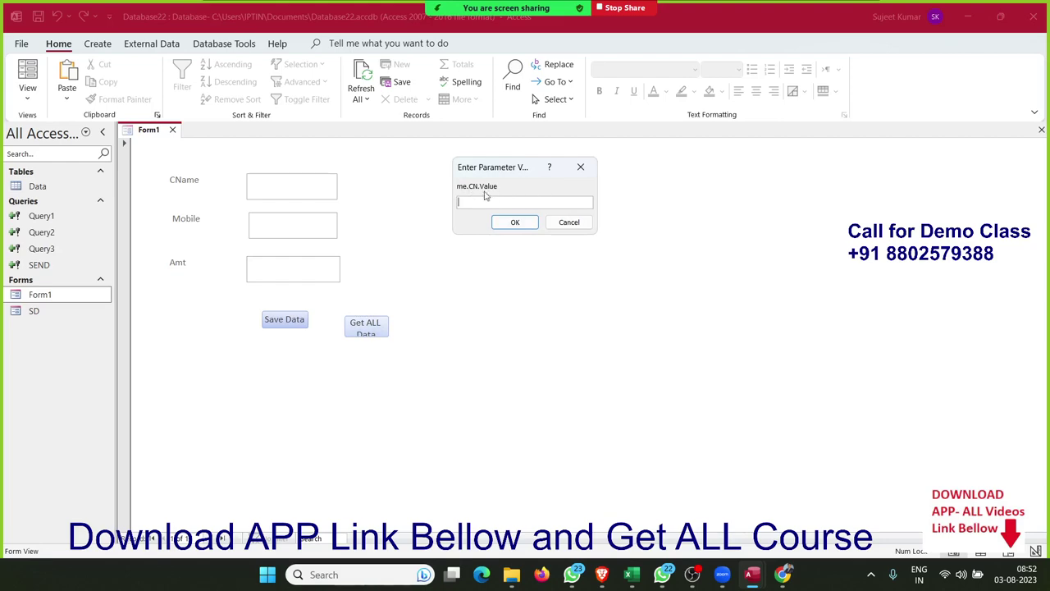
pyautogui.click(563, 228)
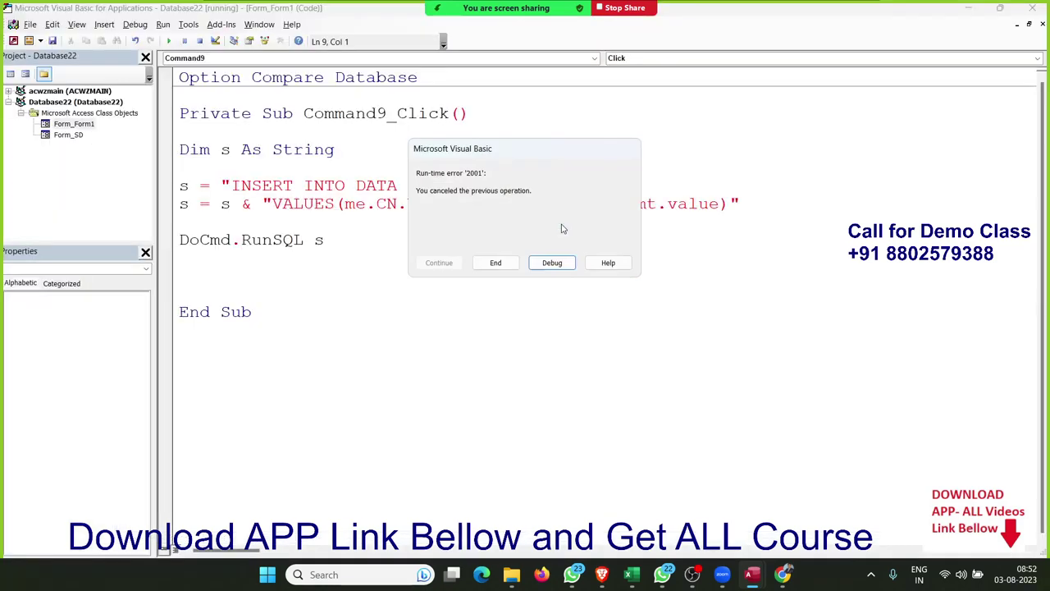
pyautogui.click(493, 263)
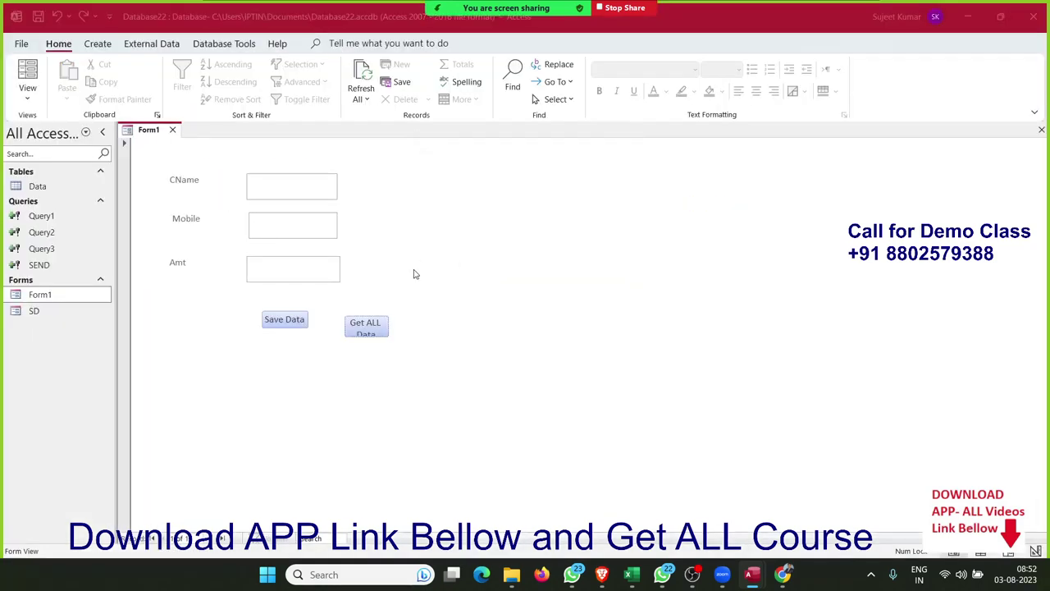
pyautogui.hotkey('alt', 'F11')
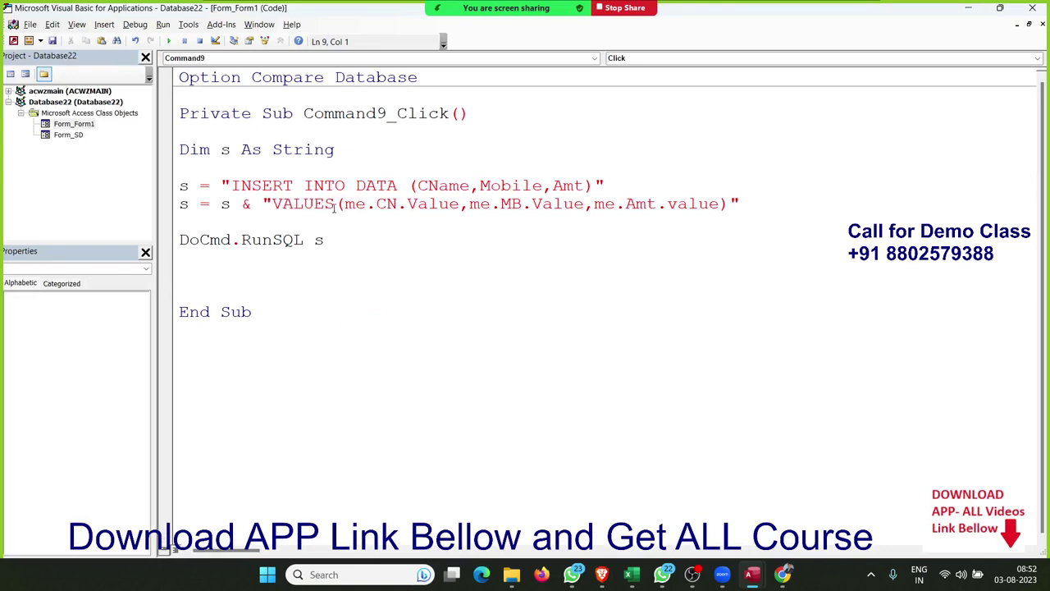
# Concatenate Me.CN.Value into the VALUES string using " & and & " around it
pyautogui.click(344, 205)
pyautogui.write('" &')
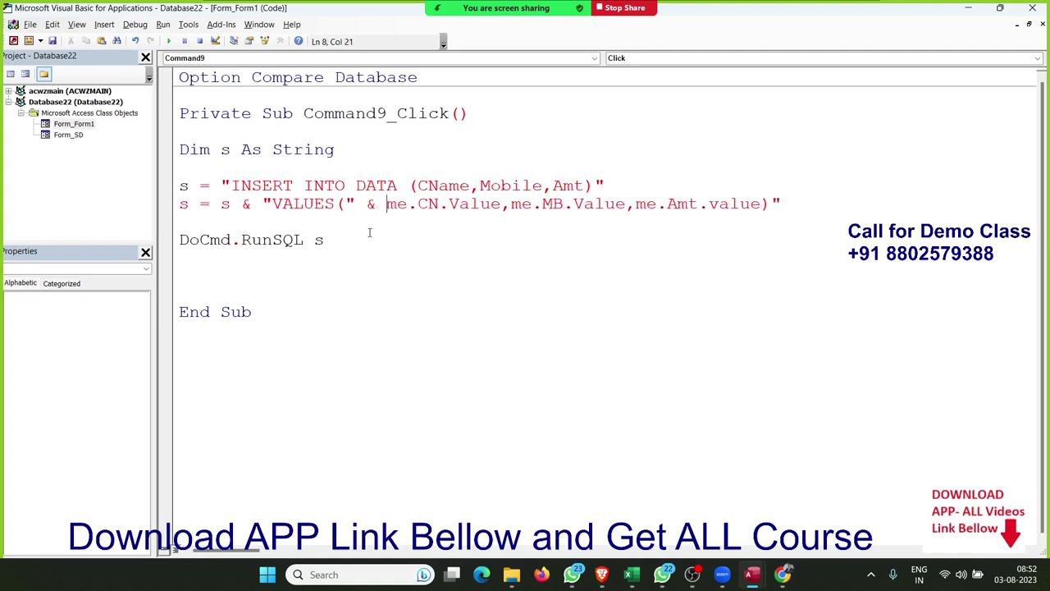
pyautogui.click(504, 205)
pyautogui.write('& ')
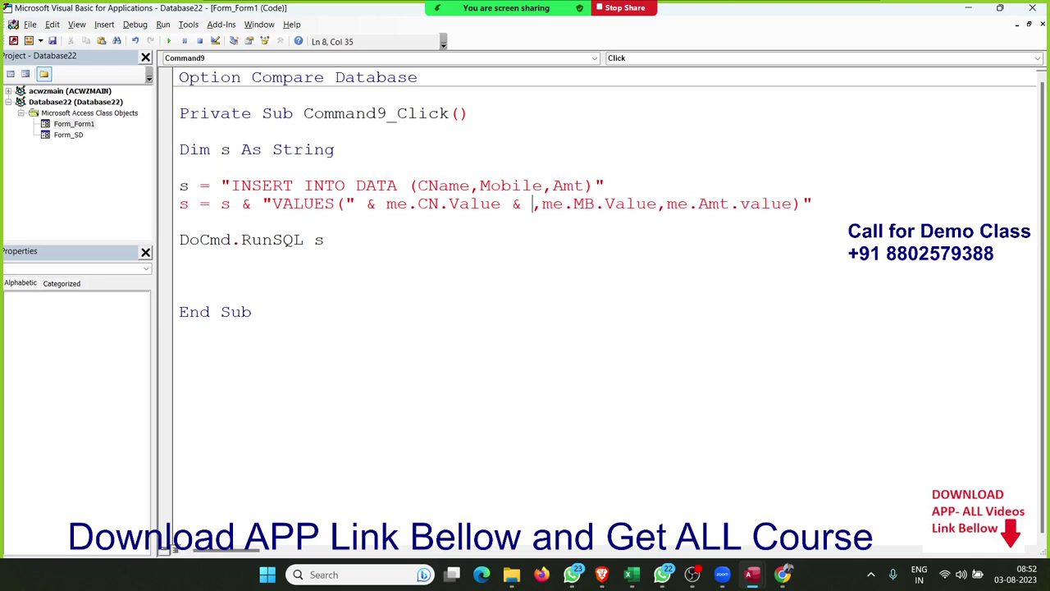
pyautogui.write('"')
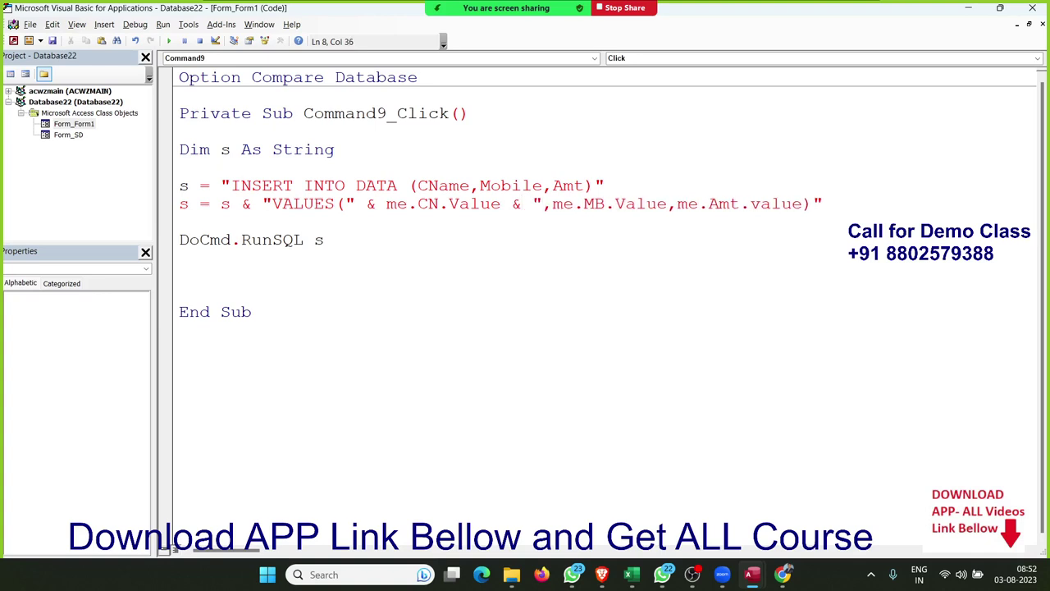
pyautogui.press('Right')
pyautogui.write('" &')
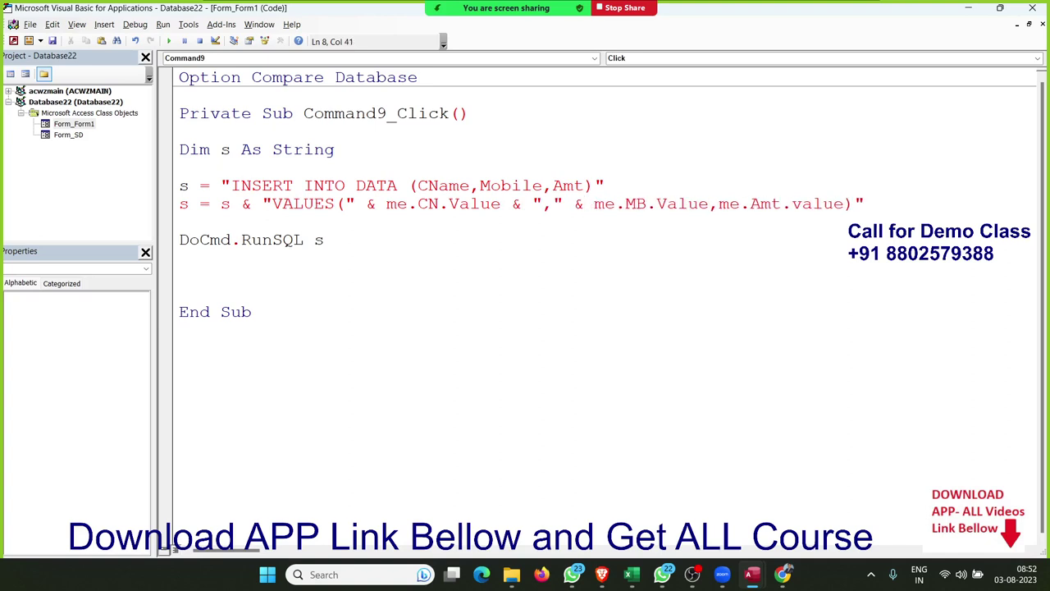
# Concatenate Me.MB.Value into the string, followed by a quoted comma
pyautogui.click(709, 205)
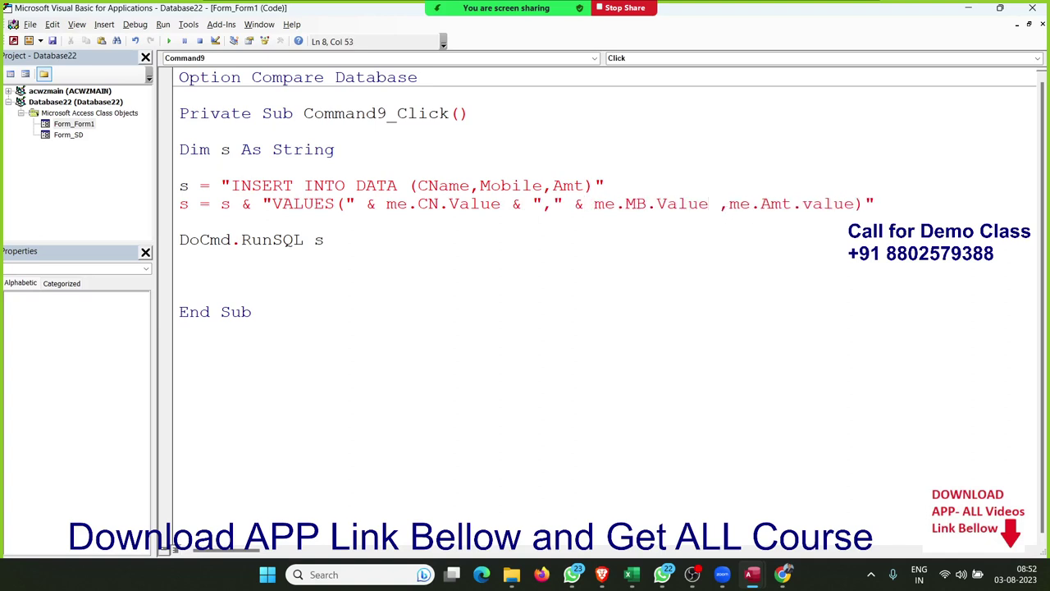
pyautogui.write('&')
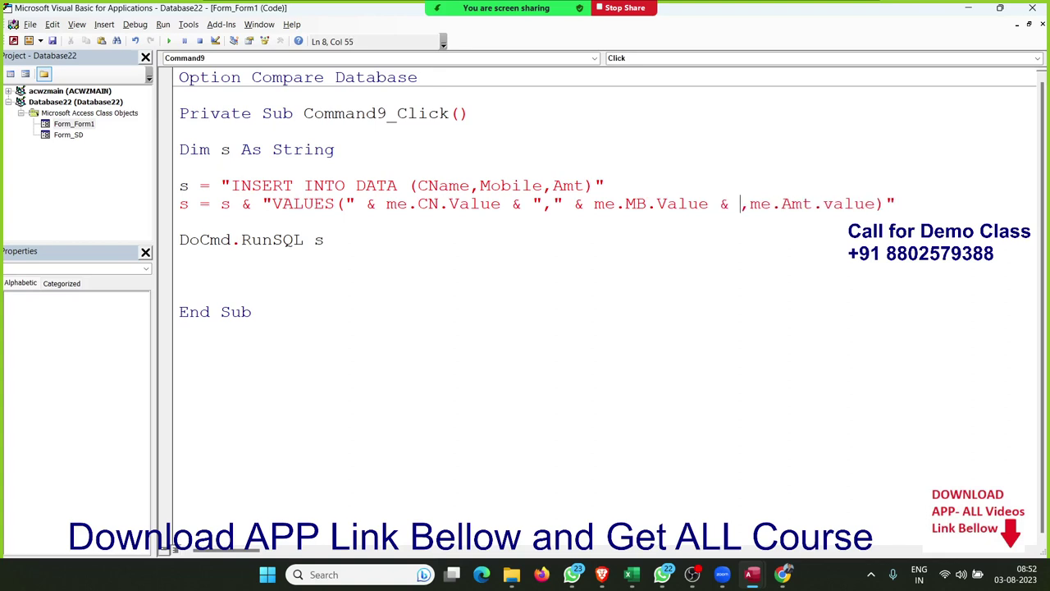
pyautogui.press('BackSpace')
pyautogui.press('Right')
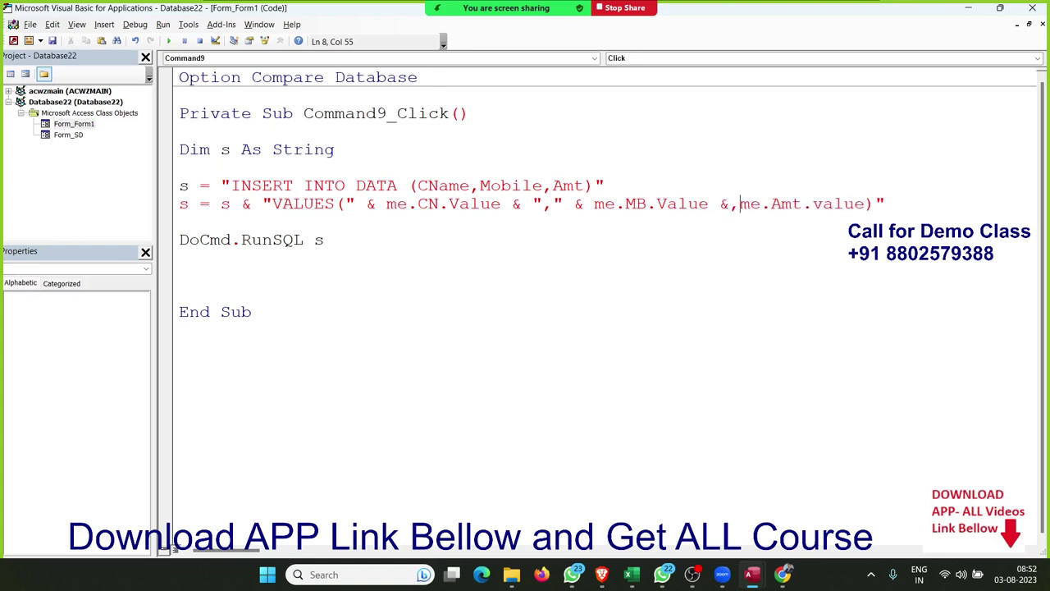
pyautogui.press('Left')
pyautogui.write('"')
pyautogui.press('Right')
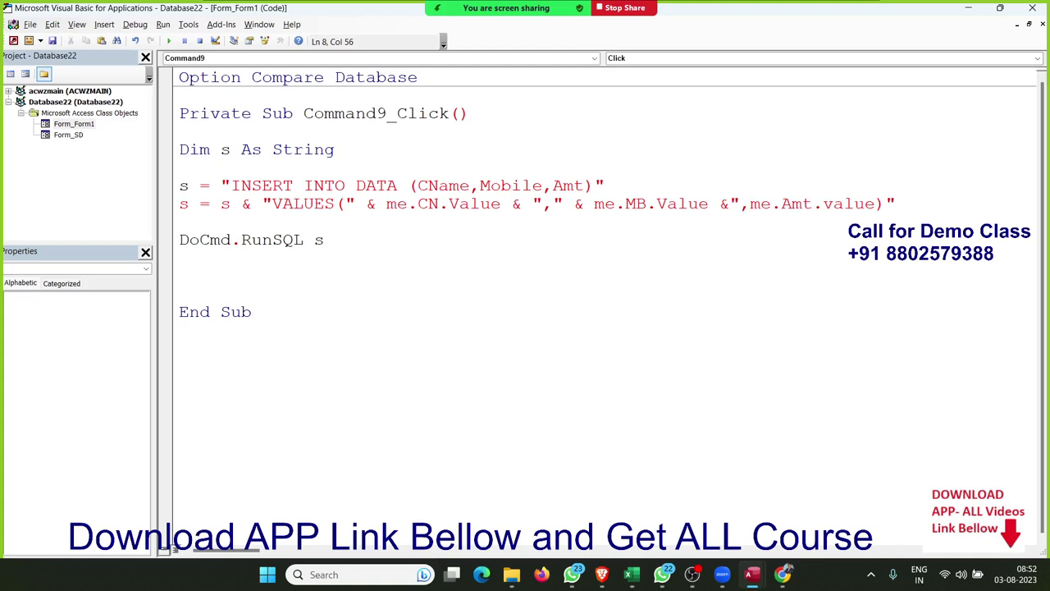
# Concatenate Me.Amt.Value and the closing parenthesis, then let line 8 auto-format
pyautogui.write('" &')
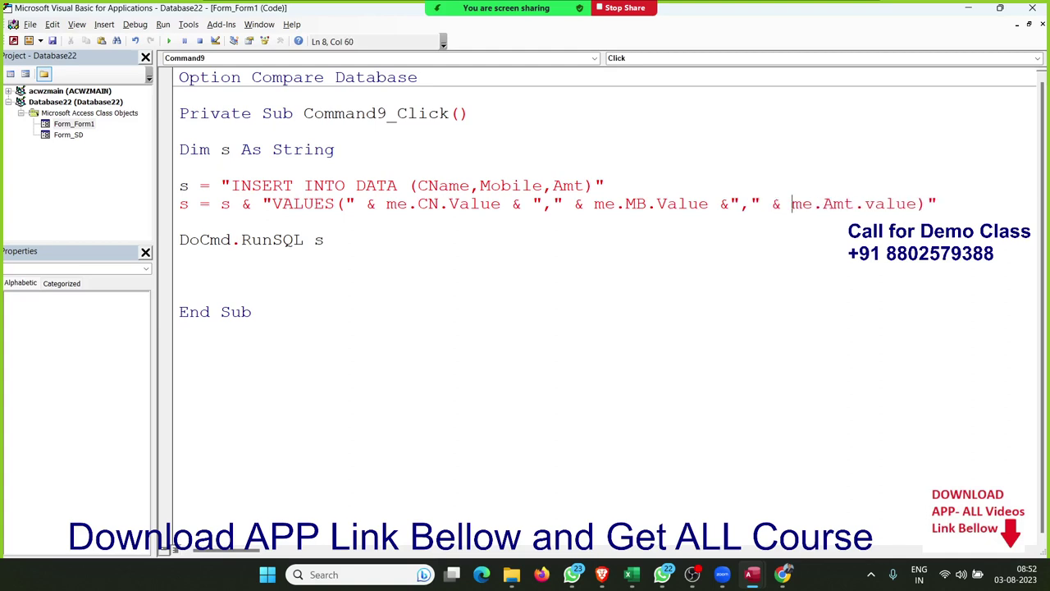
pyautogui.press('Right')
pyautogui.press('Right')
pyautogui.press('Right')
pyautogui.press('Right')
pyautogui.press('Right')
pyautogui.press('Right')
pyautogui.press('Right')
pyautogui.press('Right')
pyautogui.press('Right')
pyautogui.press('Right')
pyautogui.write('& ')
pyautogui.write('"')
pyautogui.click(756, 218)
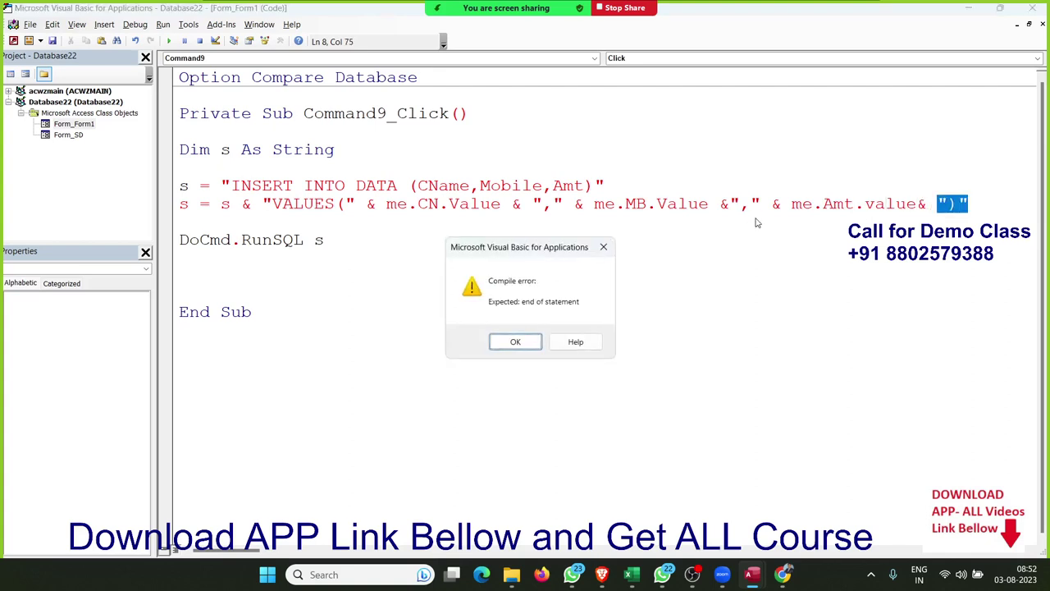
pyautogui.press('Return')
pyautogui.click(916, 203)
pyautogui.press('Down')
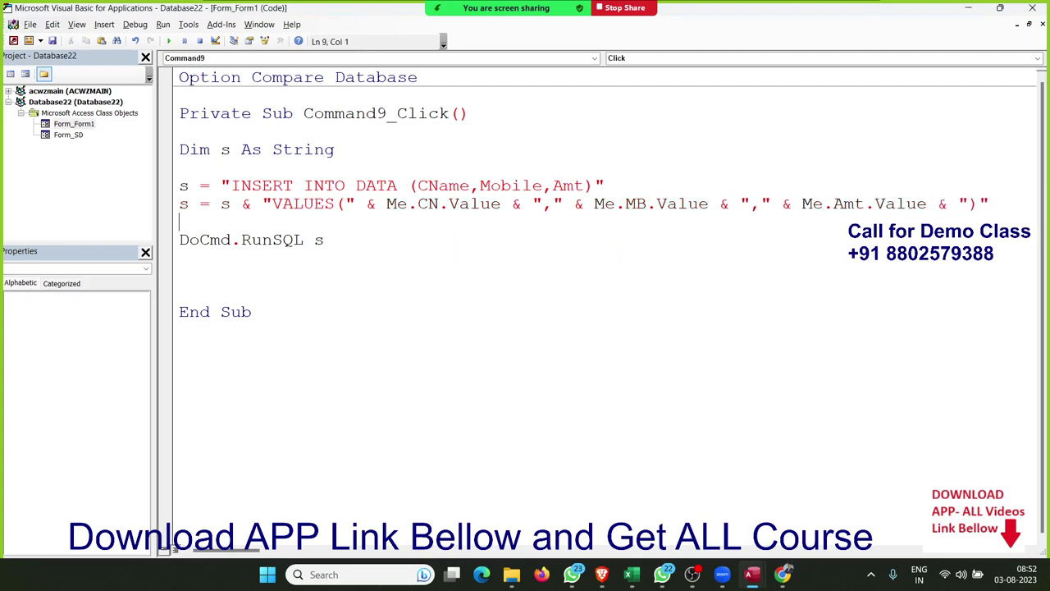
# Insert a 'MsgBox s' line directly above DoCmd.RunSQL
pyautogui.click(345, 289)
pyautogui.click(211, 240)
pyautogui.click(216, 231)
pyautogui.press('Return')
pyautogui.write('m')
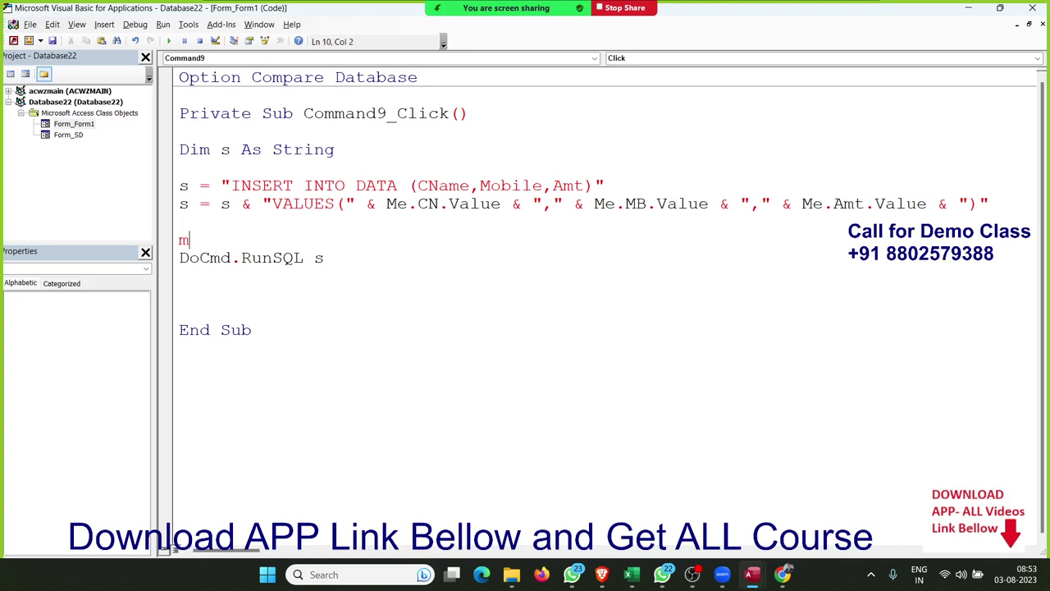
pyautogui.write('sgbox ')
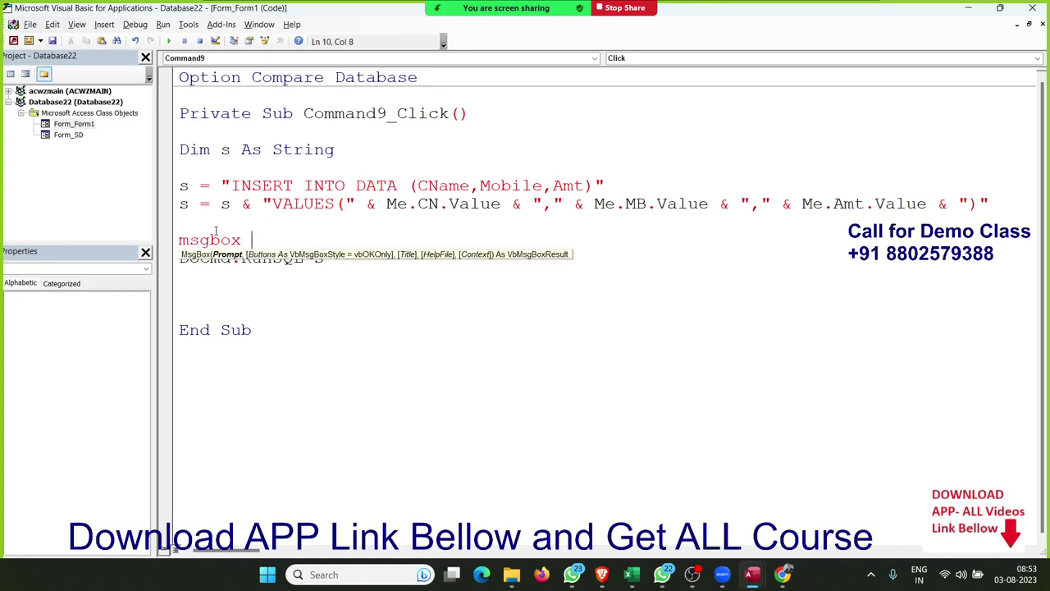
pyautogui.write('s')
pyautogui.click(251, 309)
# Test Form1's Save Data button, dismiss the SQL message, and end the 3134 run-time error
pyautogui.hotkey('alt', 'F11')
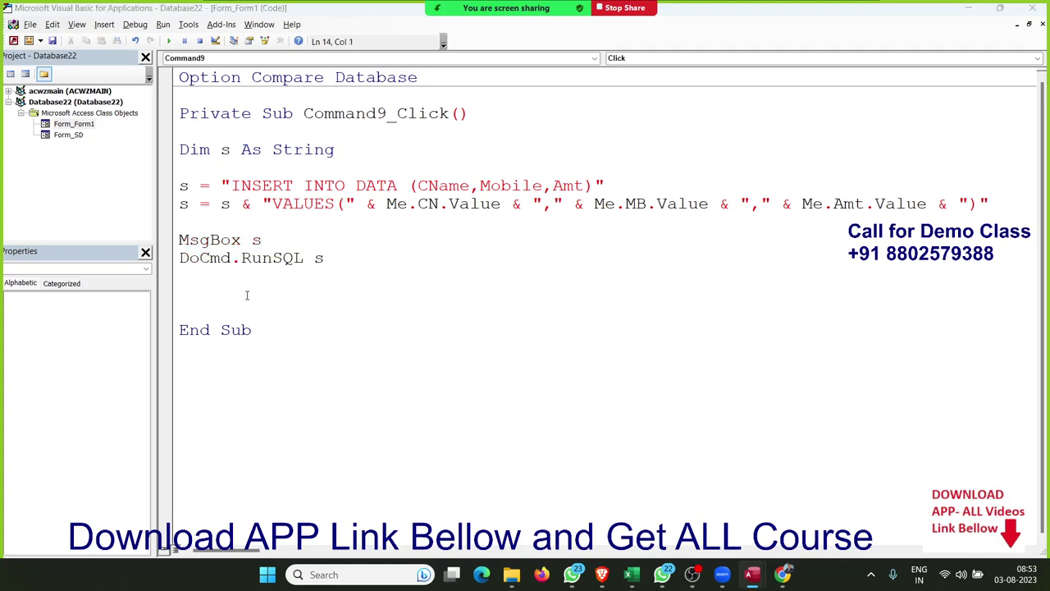
pyautogui.click(365, 333)
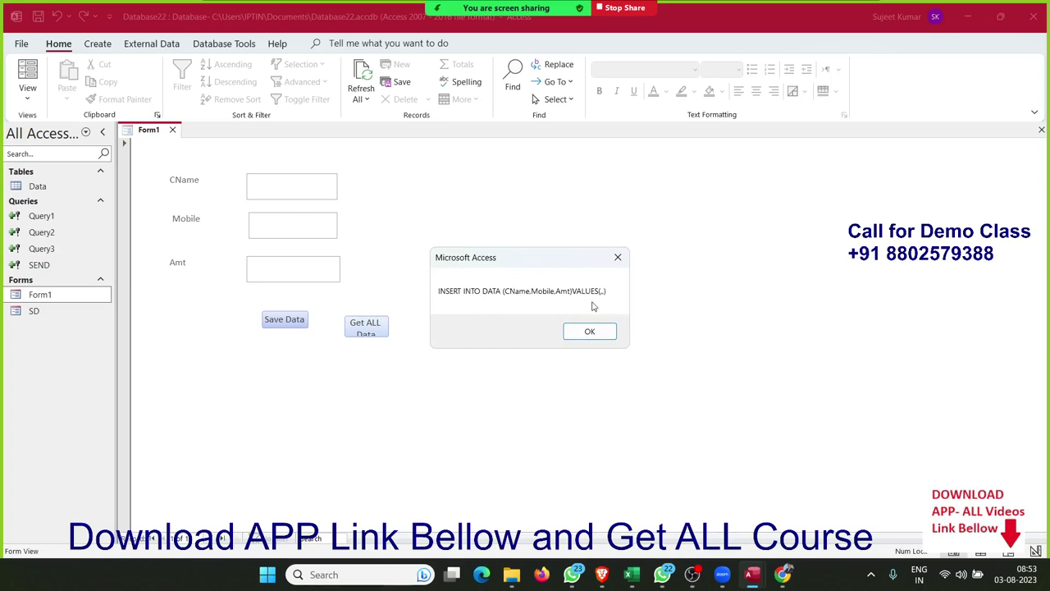
pyautogui.click(618, 256)
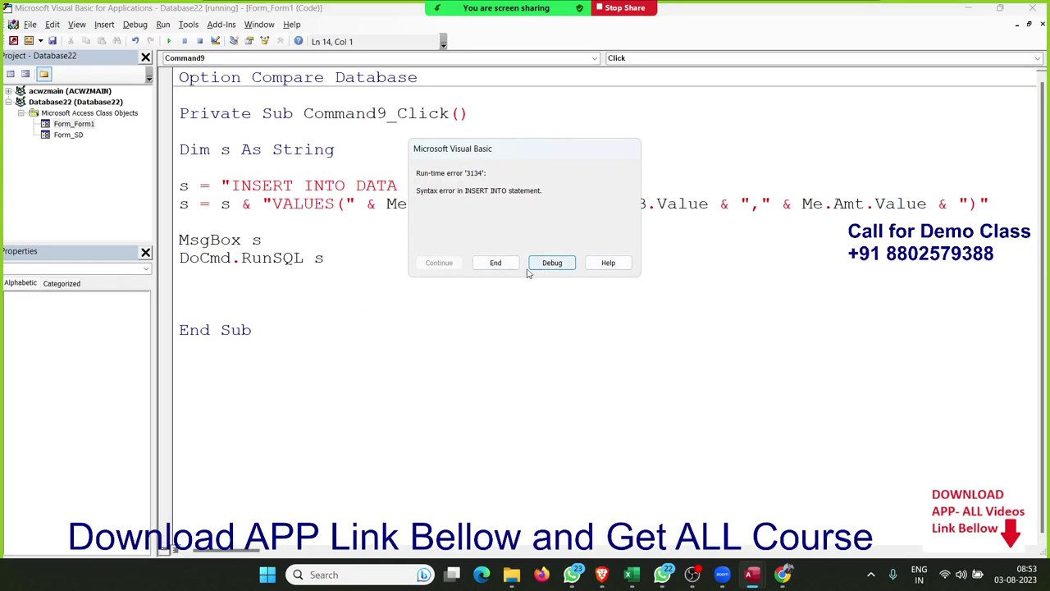
pyautogui.click(497, 266)
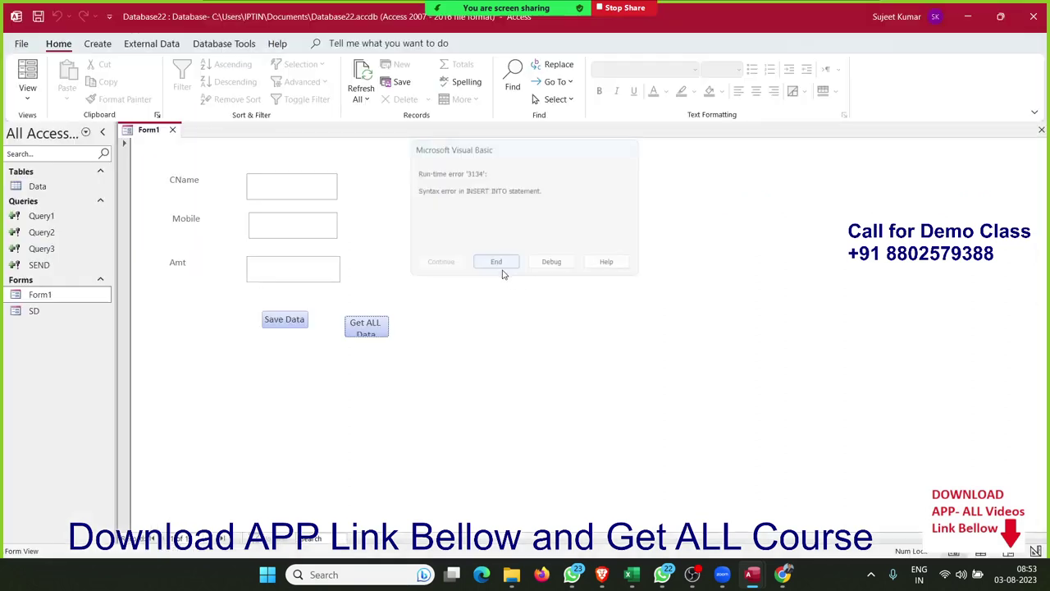
# Enter the customer's name and mobile number on Form1 with amount 5000
pyautogui.click(324, 193)
pyautogui.write('Puj')
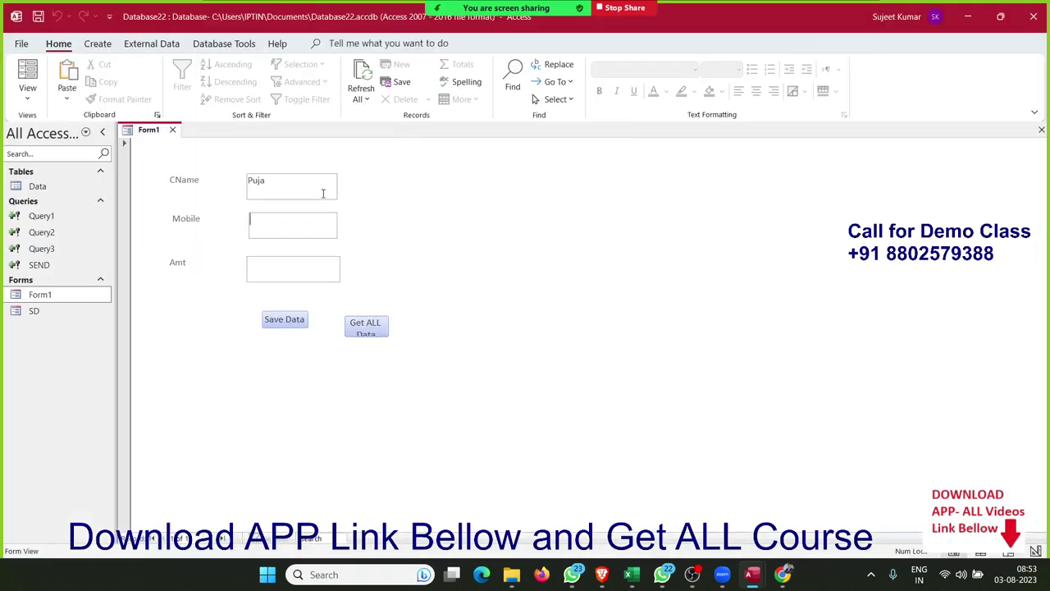
pyautogui.press('Tab')
pyautogui.write('500')
# Save the entry, accepting the SQL message and leaving the name parameter prompt blank
pyautogui.click(366, 326)
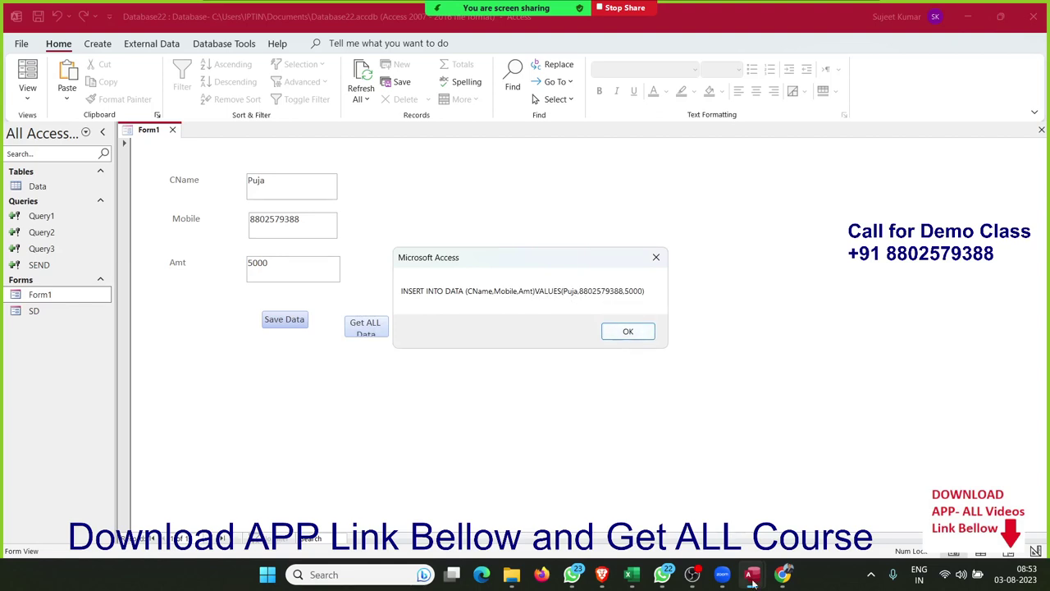
pyautogui.click(759, 491)
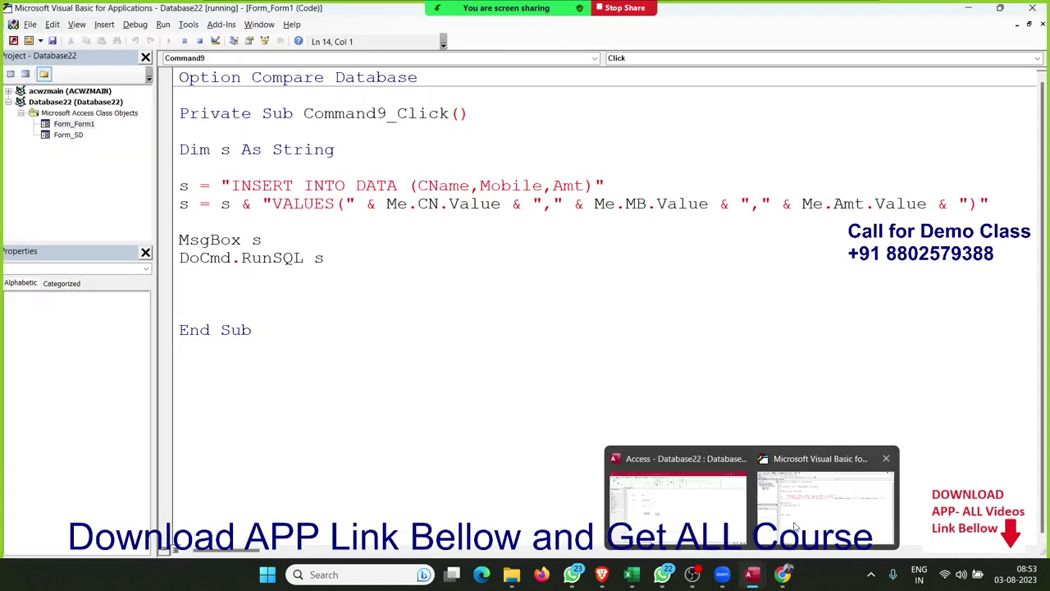
pyautogui.moveTo(752, 575)
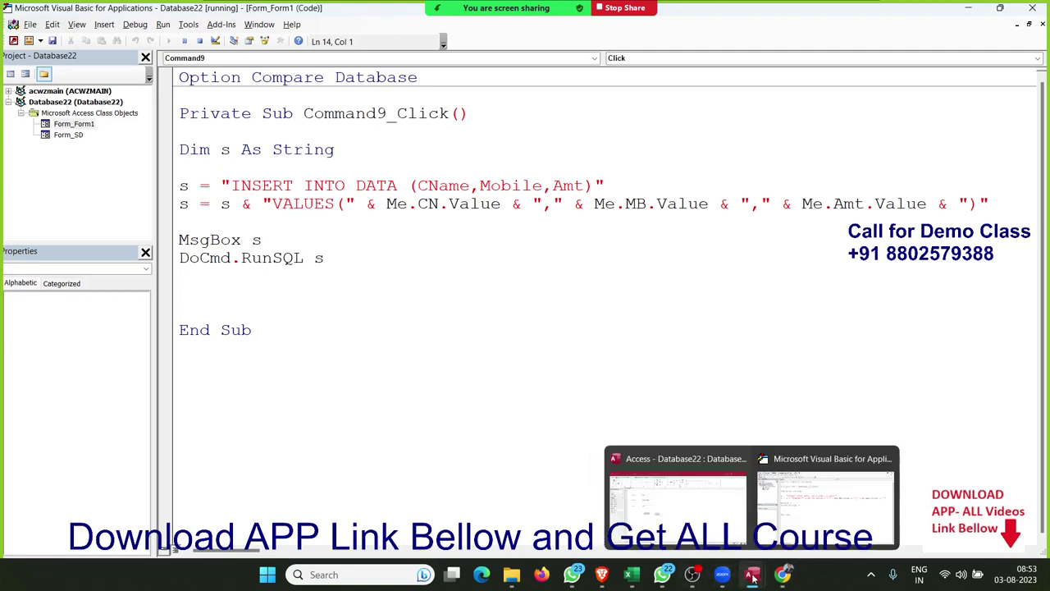
pyautogui.click(669, 496)
pyautogui.click(626, 335)
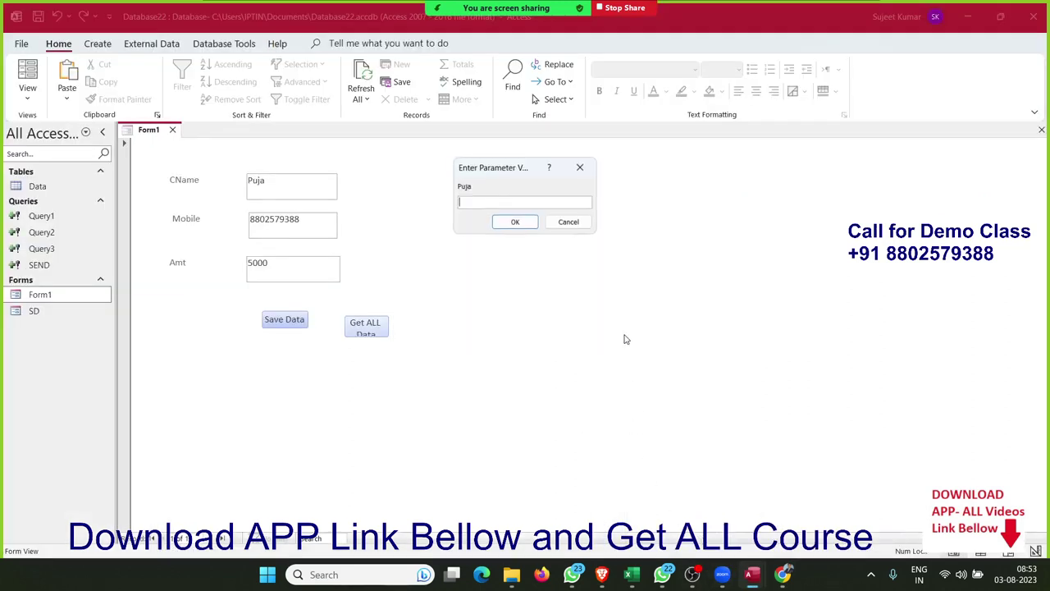
pyautogui.moveTo(467, 166); pyautogui.dragTo(576, 185)
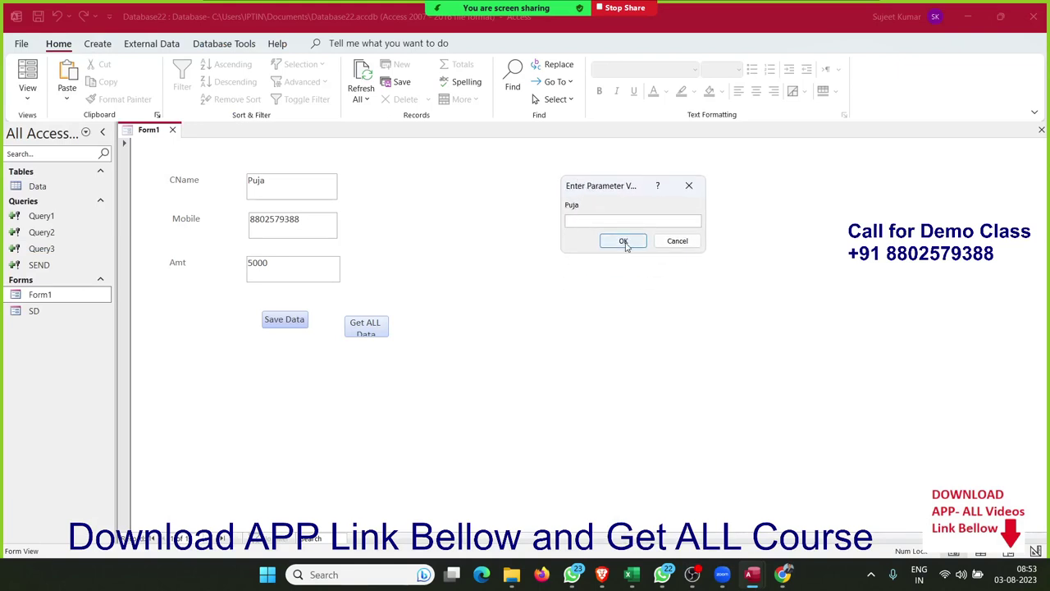
pyautogui.click(623, 241)
# Confirm appending the record and open the Data table
pyautogui.click(505, 335)
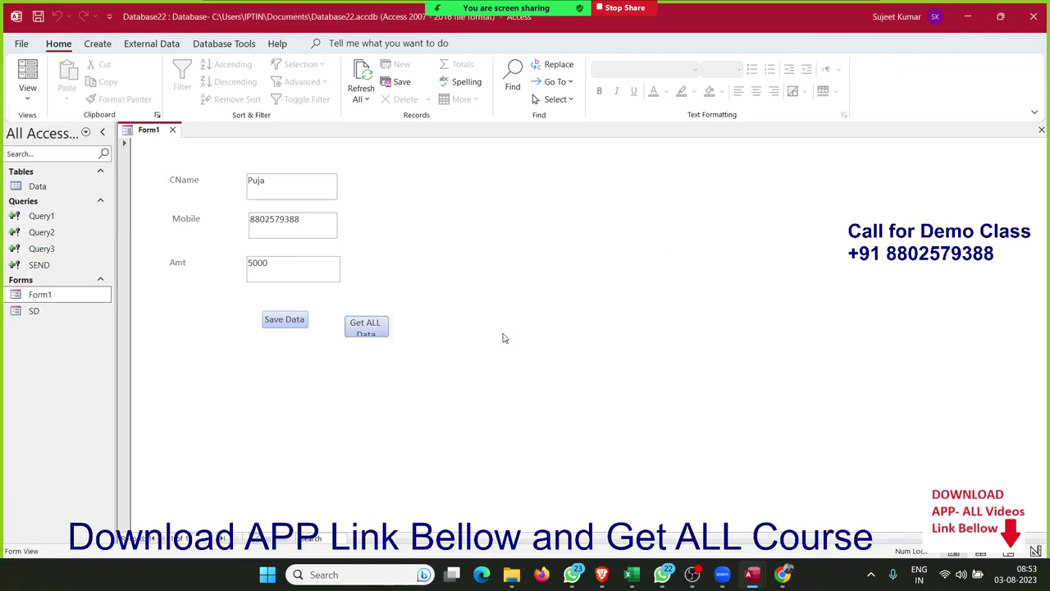
pyautogui.click(43, 296)
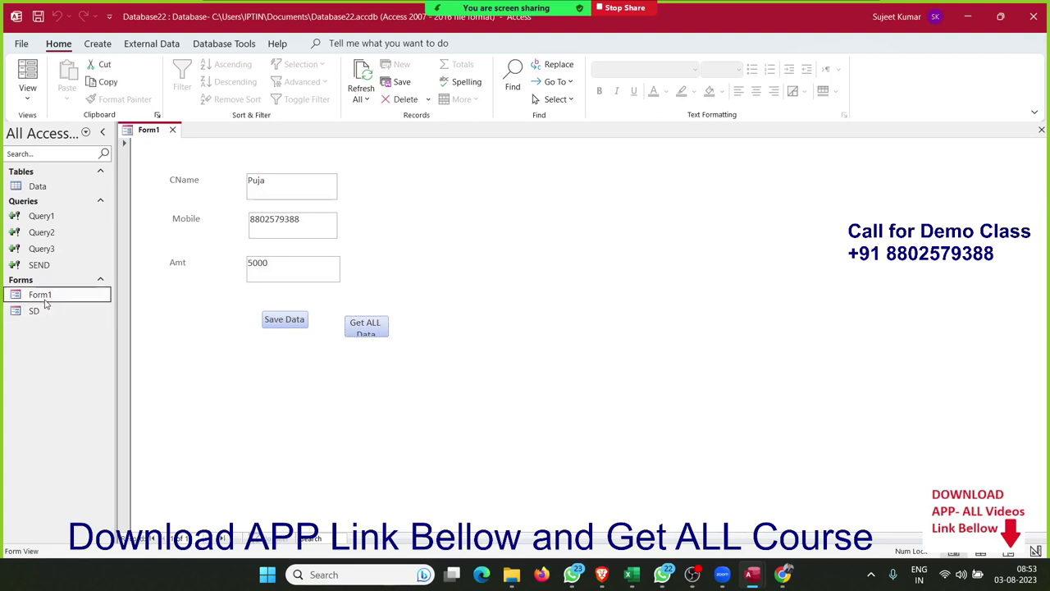
pyautogui.doubleClick(45, 186)
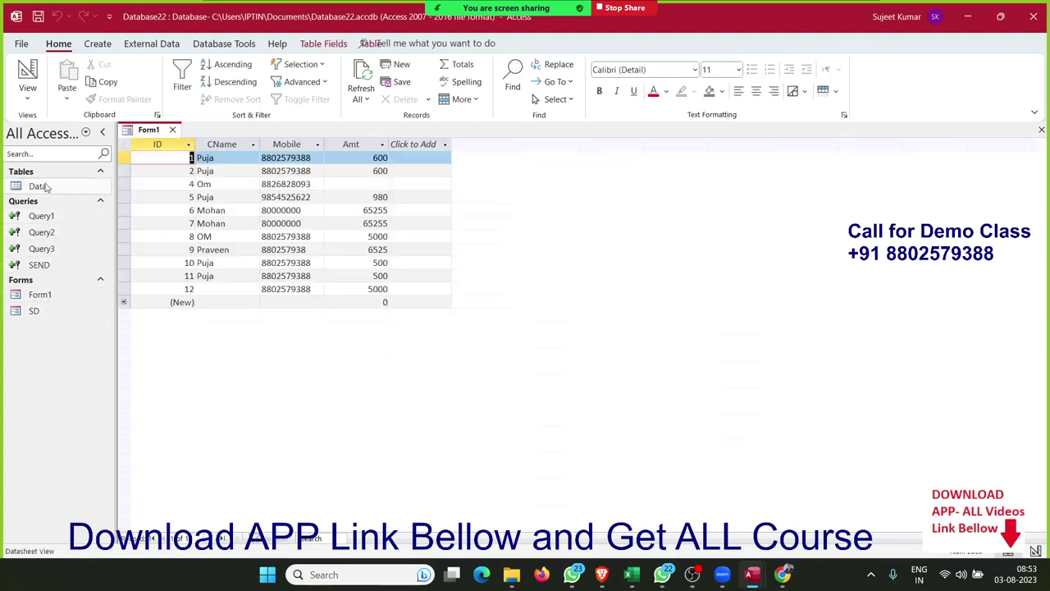
# Check record 12: CName is blank and Amt is 5000
pyautogui.click(210, 292)
pyautogui.click(267, 288)
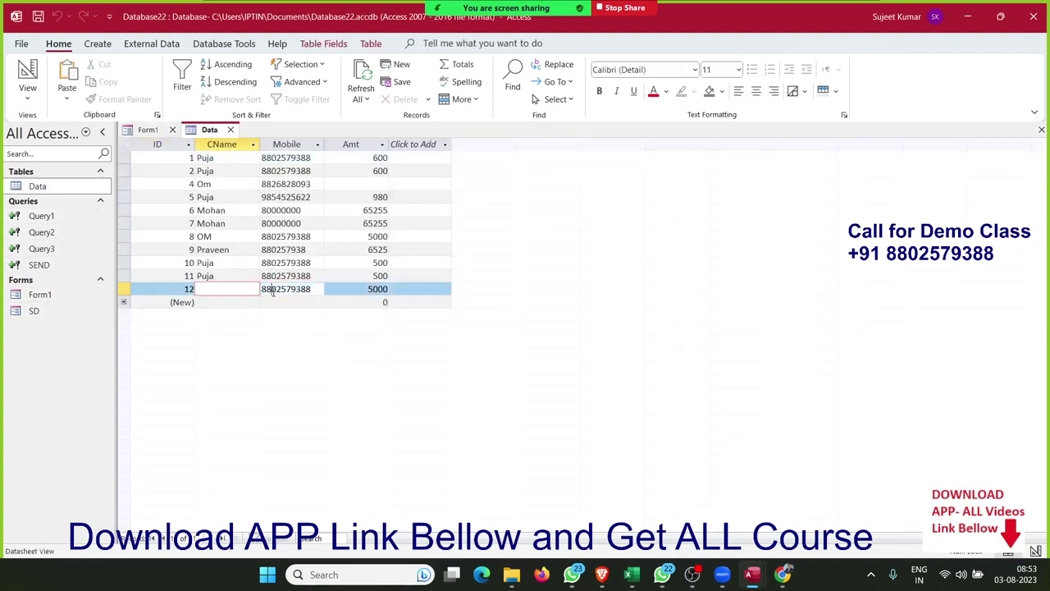
pyautogui.click(380, 289)
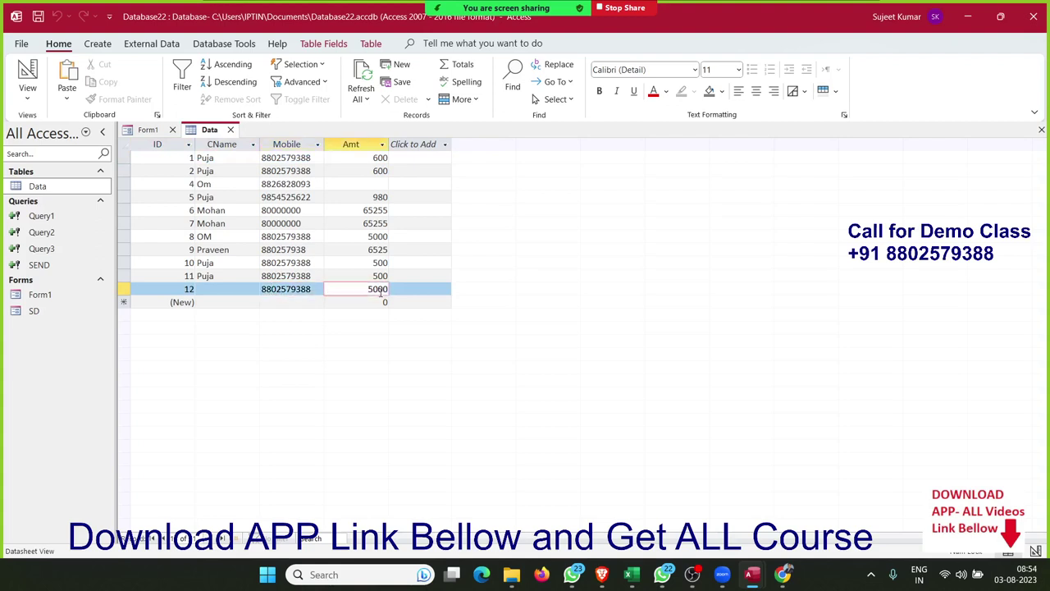
pyautogui.click(209, 289)
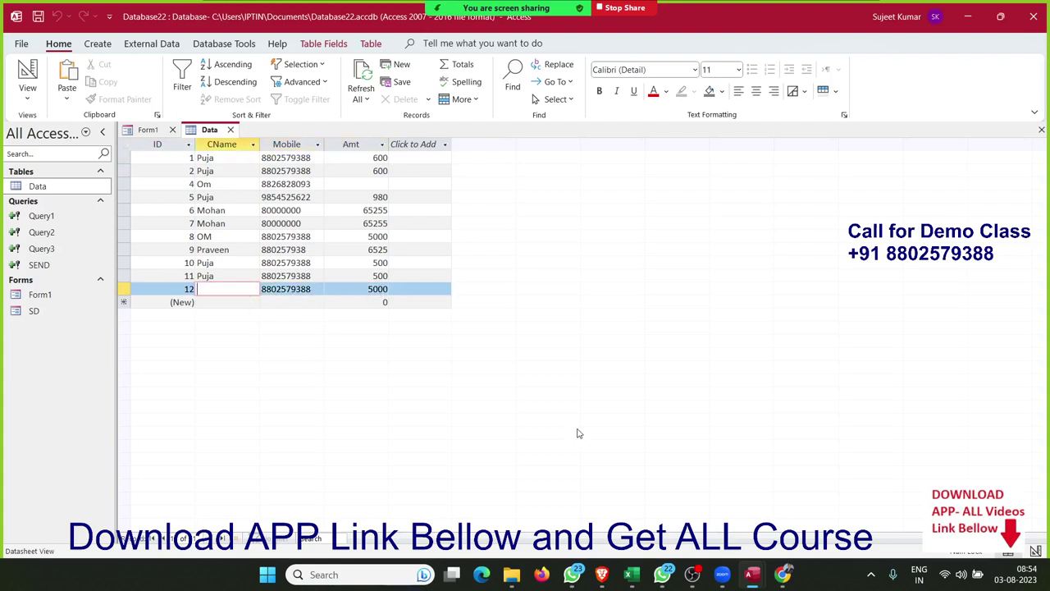
pyautogui.hotkey('alt', 'F11')
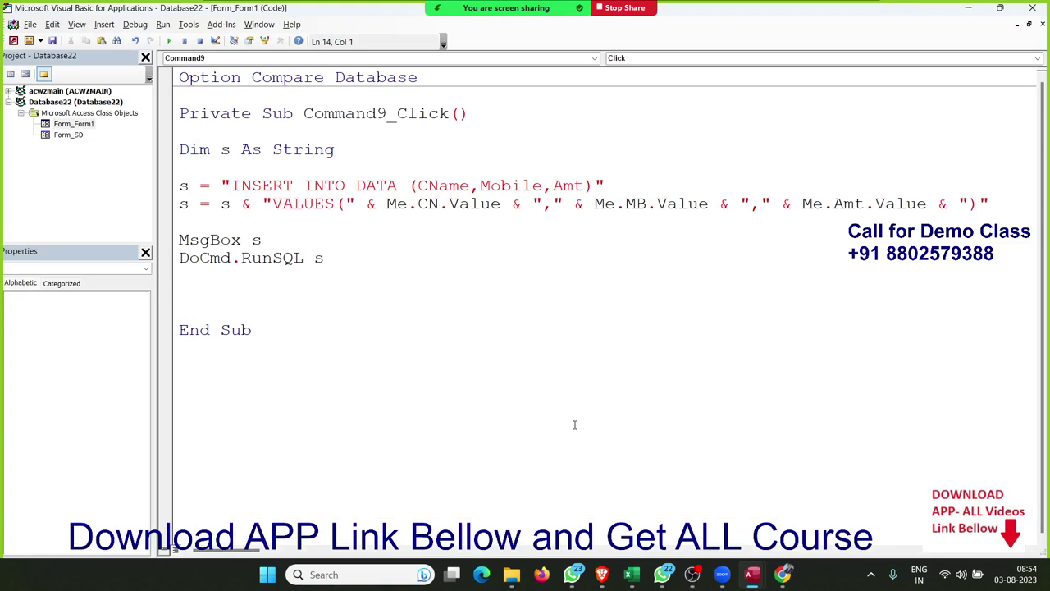
# Wrap Me.CN.Value in '"" &' and '& ""' concatenations on the VALUES line
pyautogui.click(484, 278)
pyautogui.click(450, 205)
pyautogui.click(348, 204)
pyautogui.click(387, 204)
pyautogui.write('"" ')
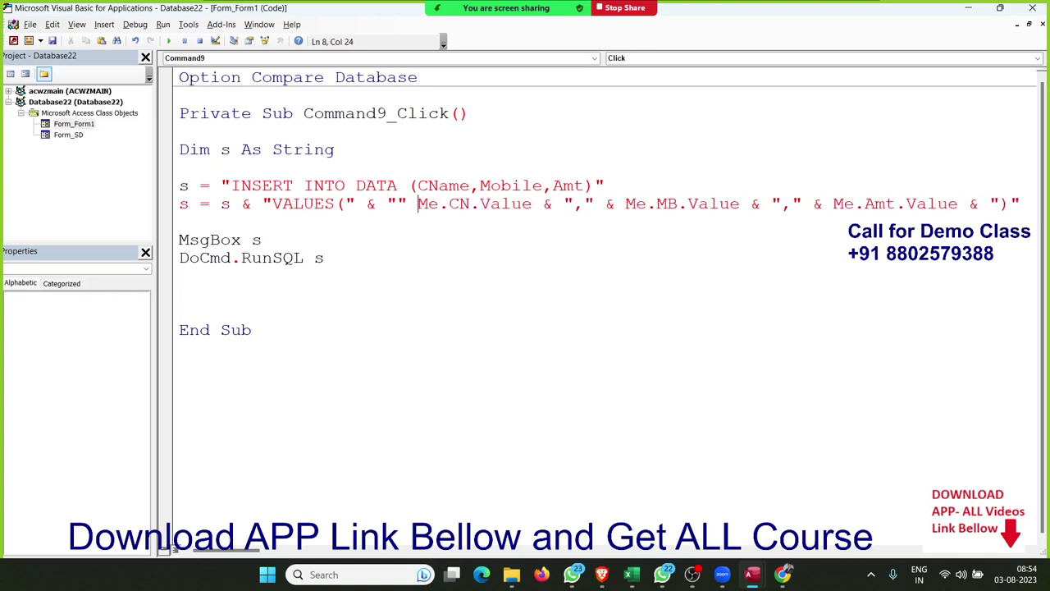
pyautogui.write('&')
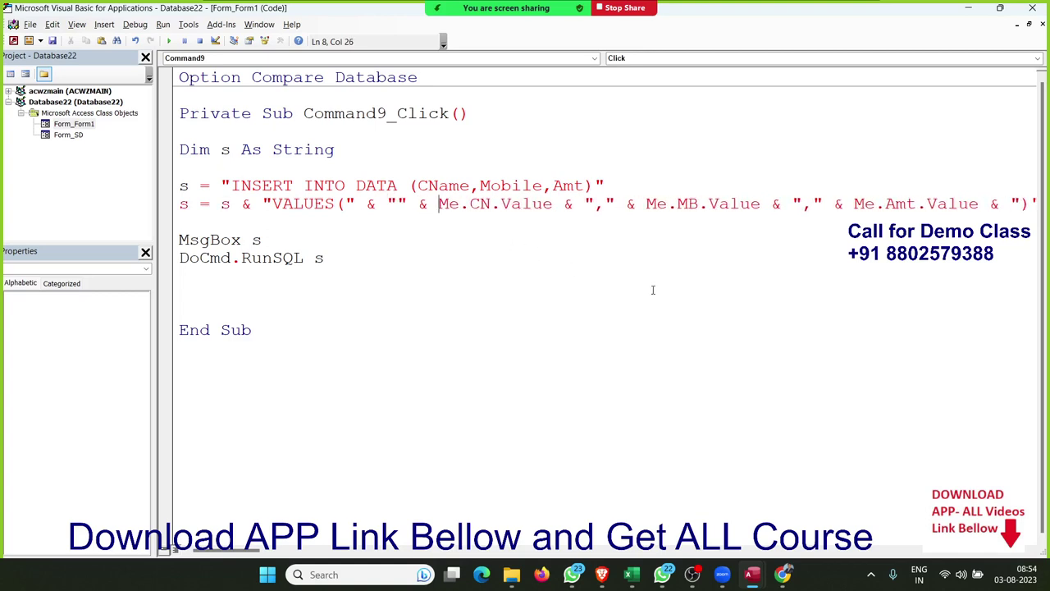
pyautogui.click(564, 205)
pyautogui.write('& ')
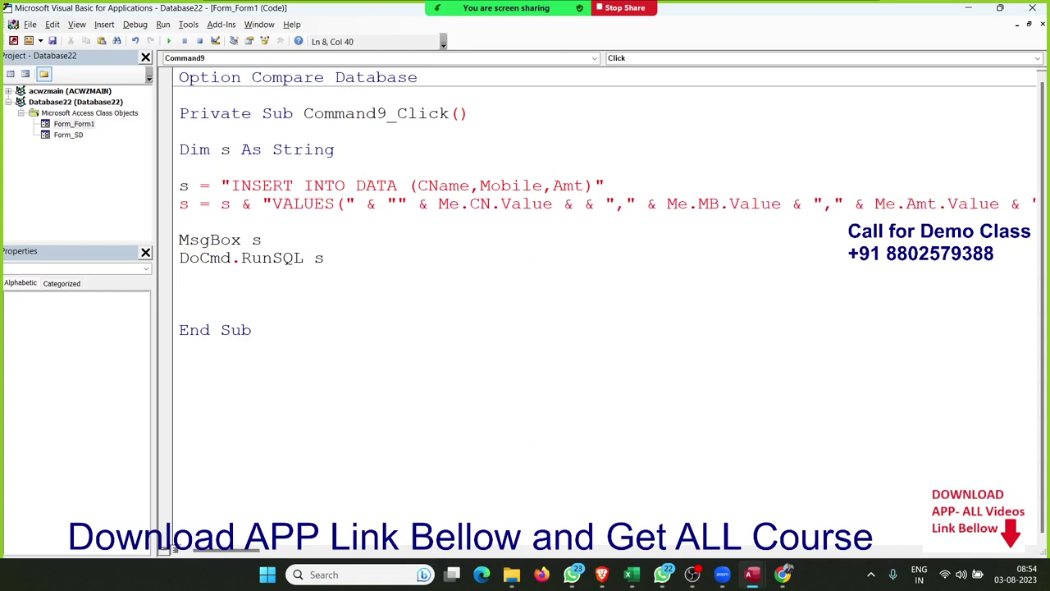
pyautogui.write('""')
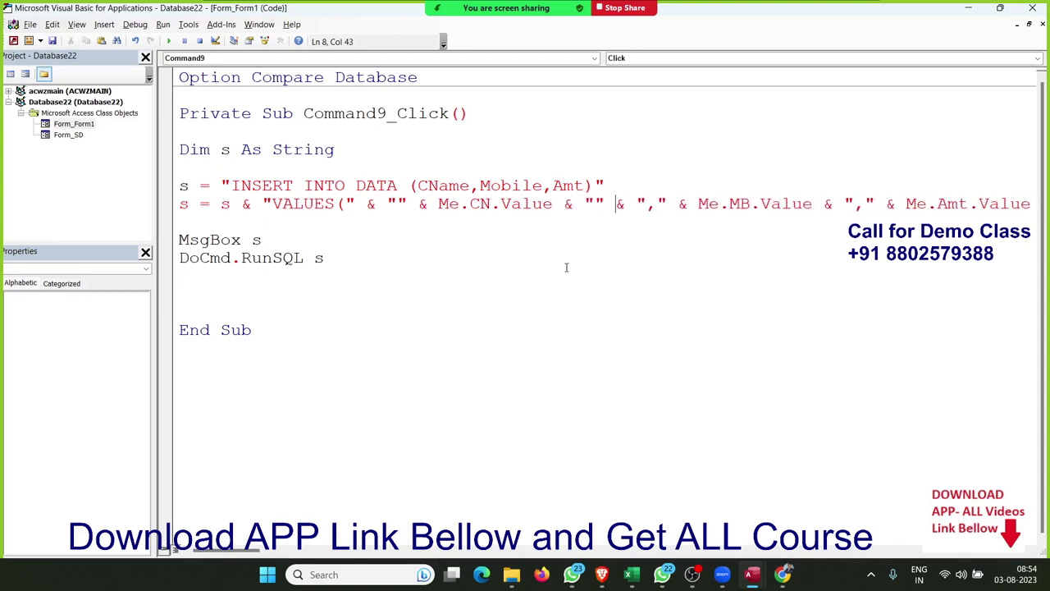
pyautogui.click(579, 277)
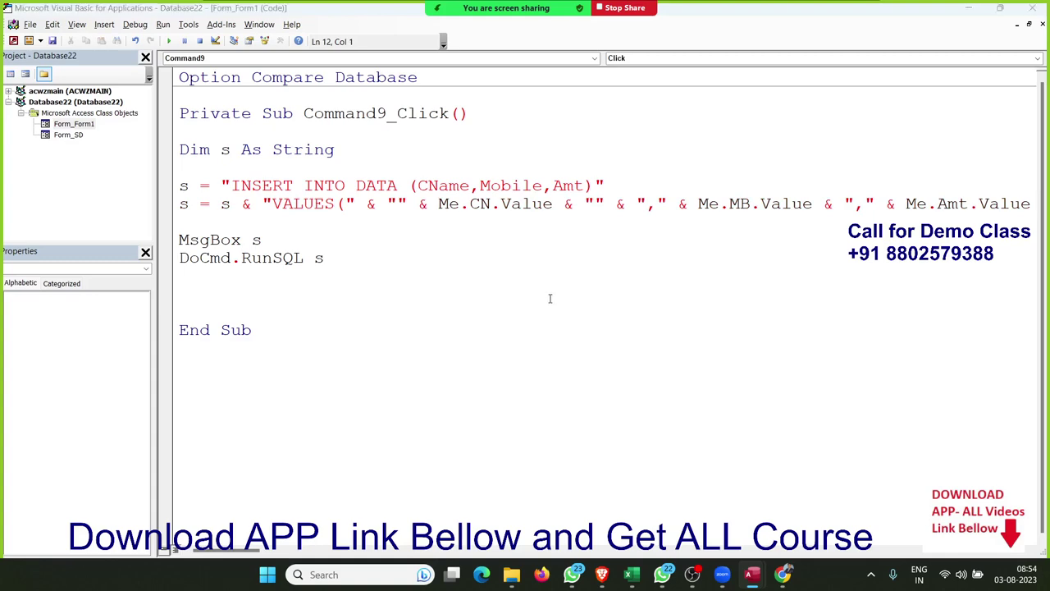
pyautogui.hotkey('alt', 'F11')
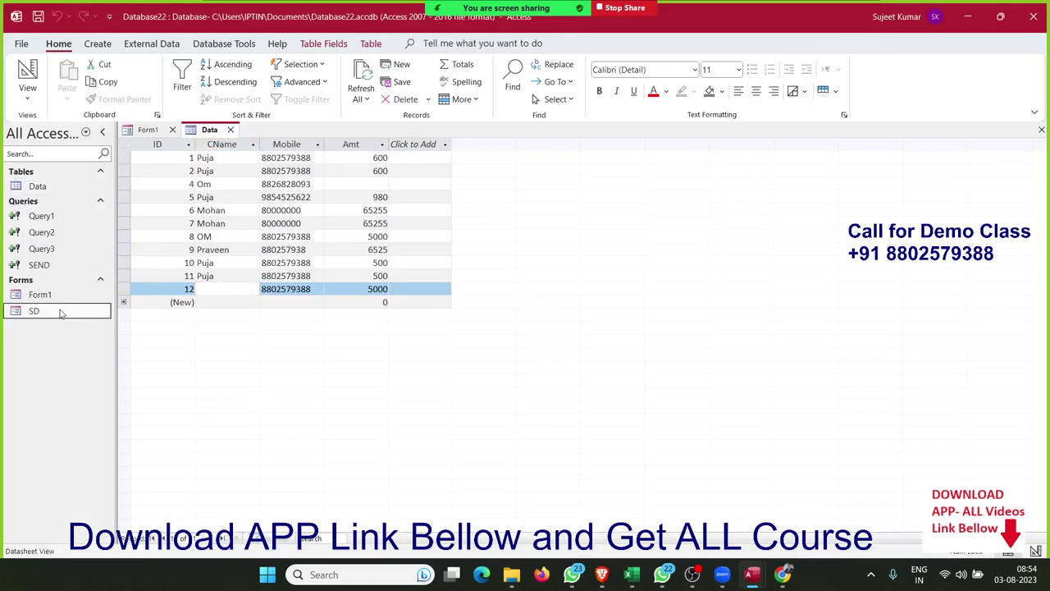
# Open Form1, run its button, accept the SQL message and parameter prompt, and append the row
pyautogui.doubleClick(50, 295)
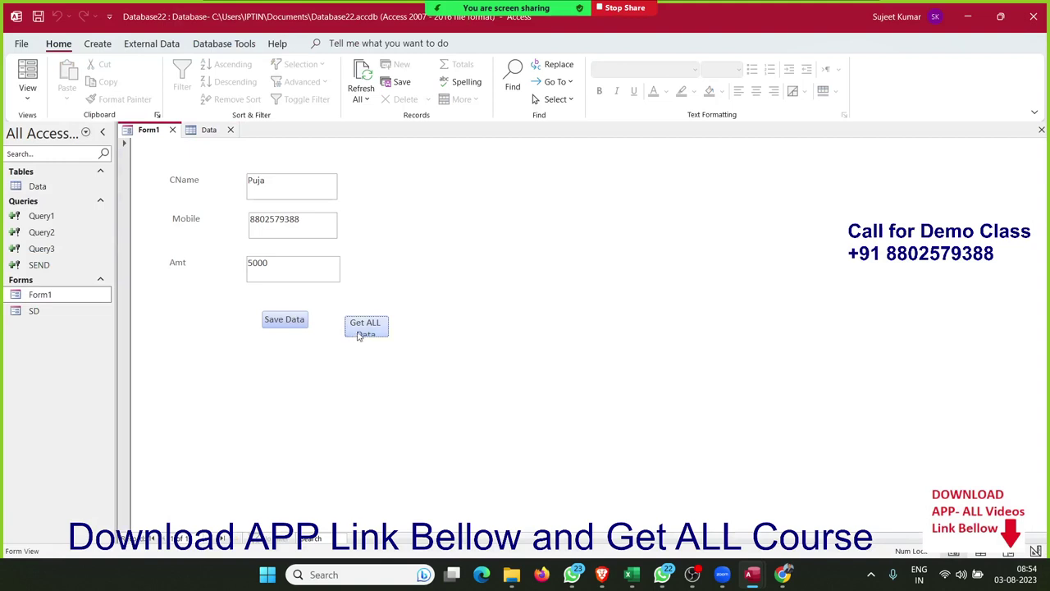
pyautogui.click(353, 332)
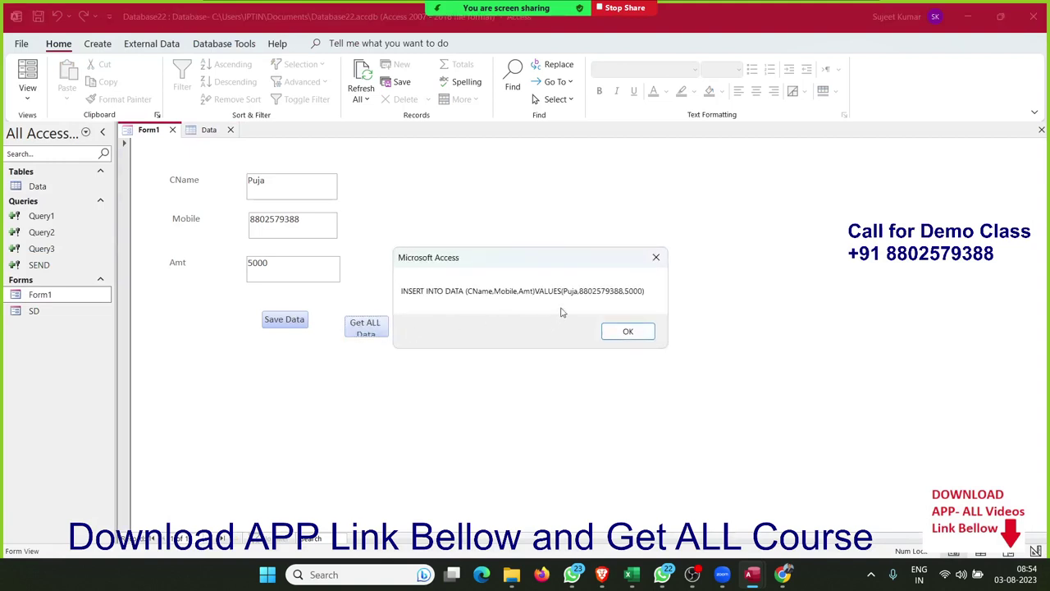
pyautogui.click(623, 333)
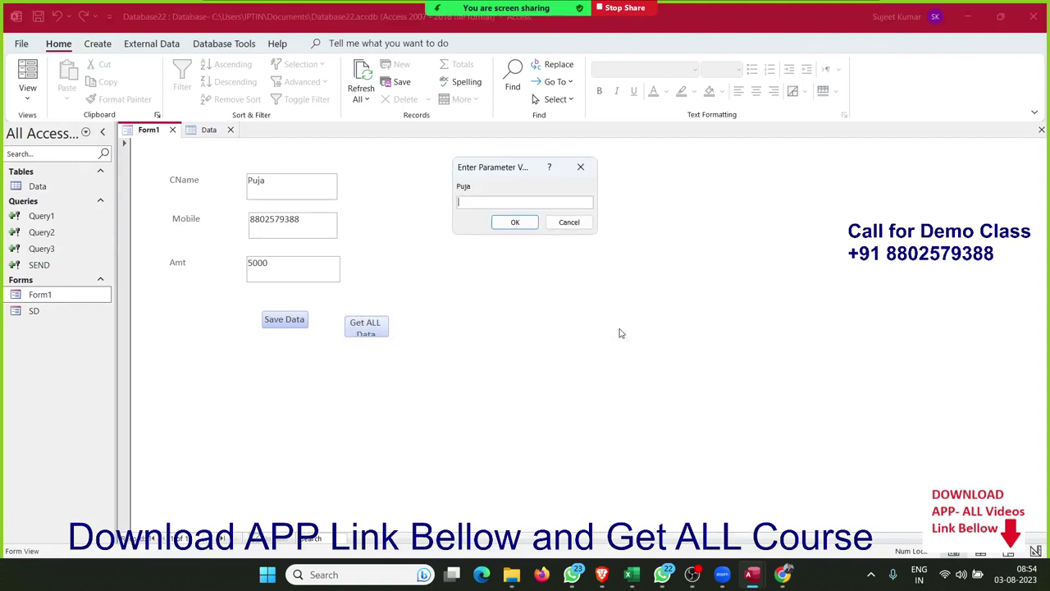
pyautogui.click(524, 228)
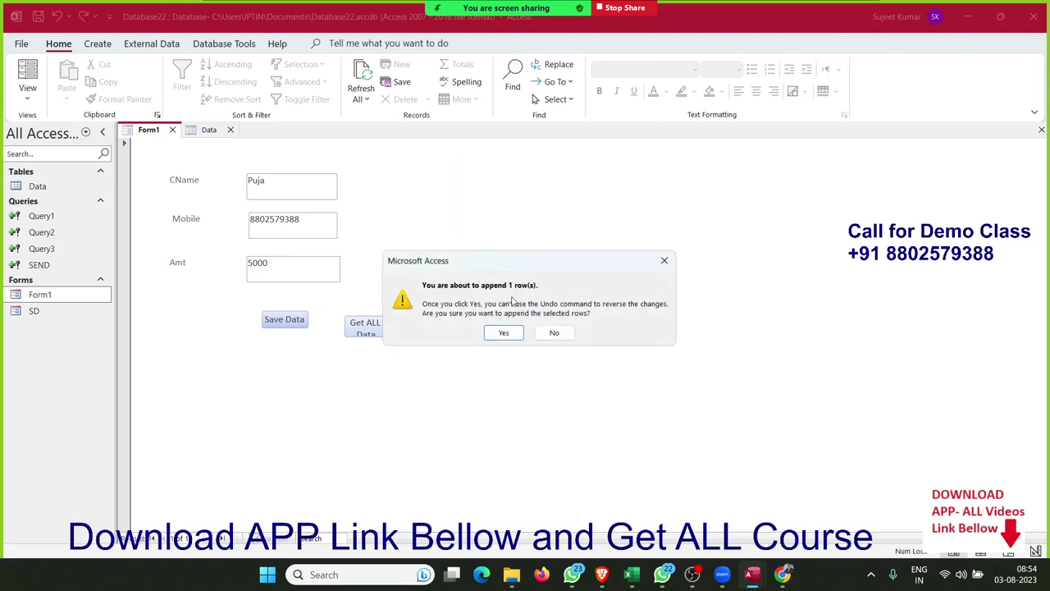
pyautogui.click(505, 329)
pyautogui.hotkey('alt', 'F11')
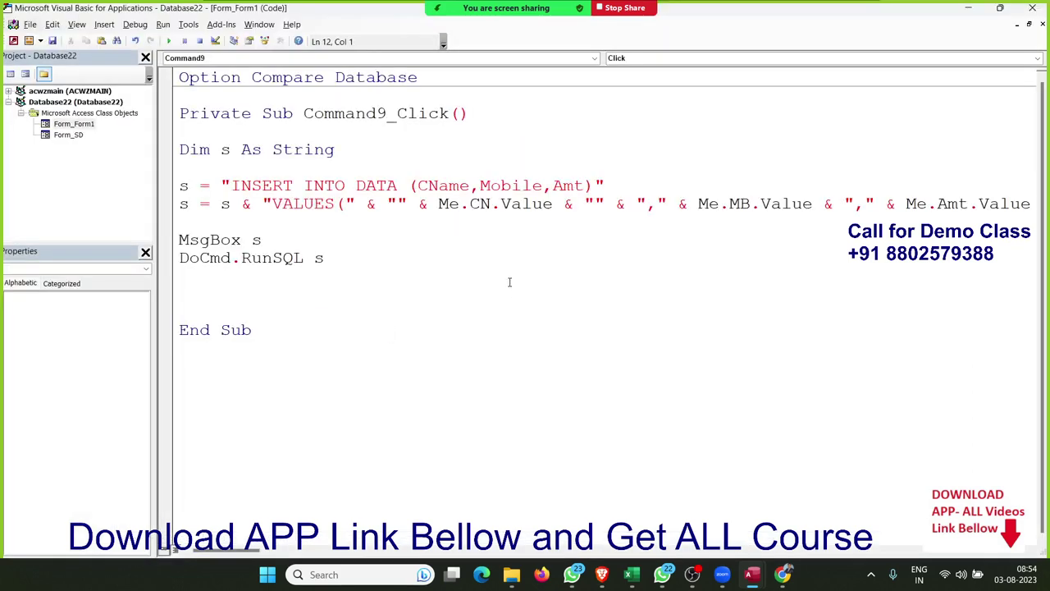
# Add a third quote on each side of Me.CN.Value so it sits between """ strings
pyautogui.click(399, 204)
pyautogui.write('"')
pyautogui.click(643, 221)
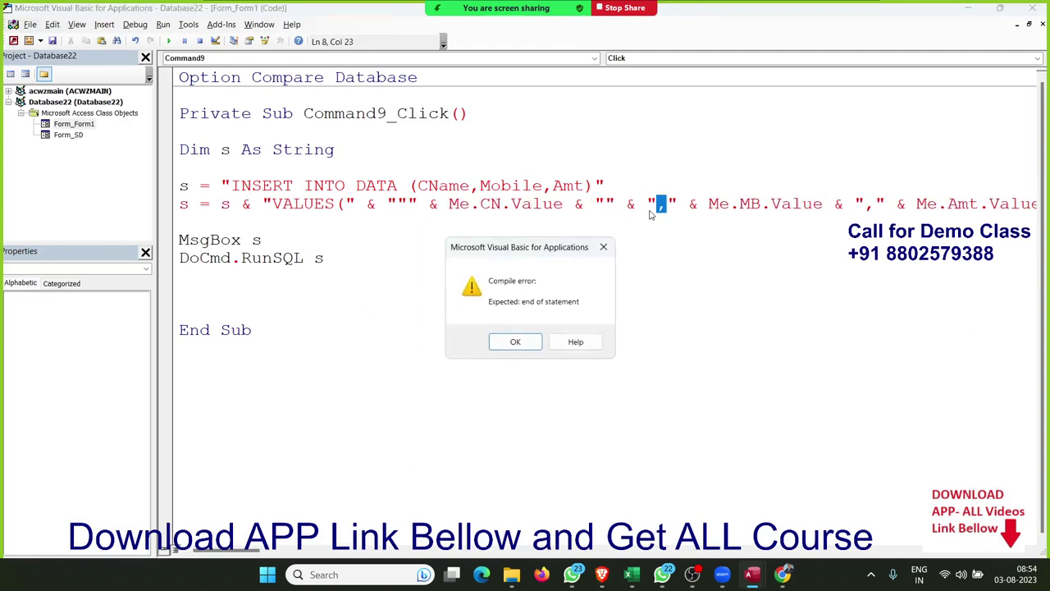
pyautogui.click(525, 340)
pyautogui.click(607, 203)
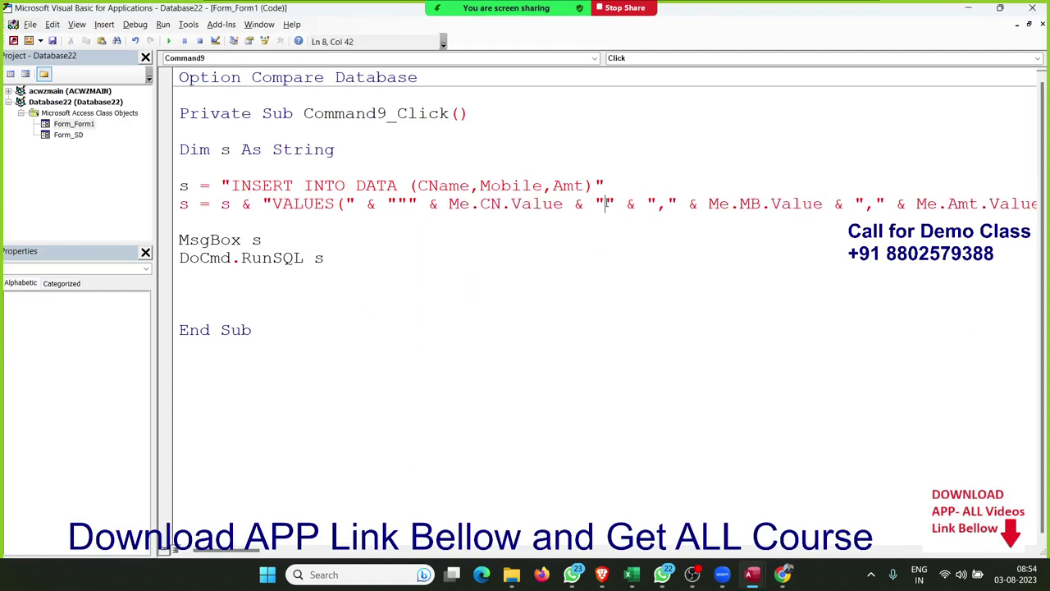
pyautogui.write('"')
pyautogui.click(538, 255)
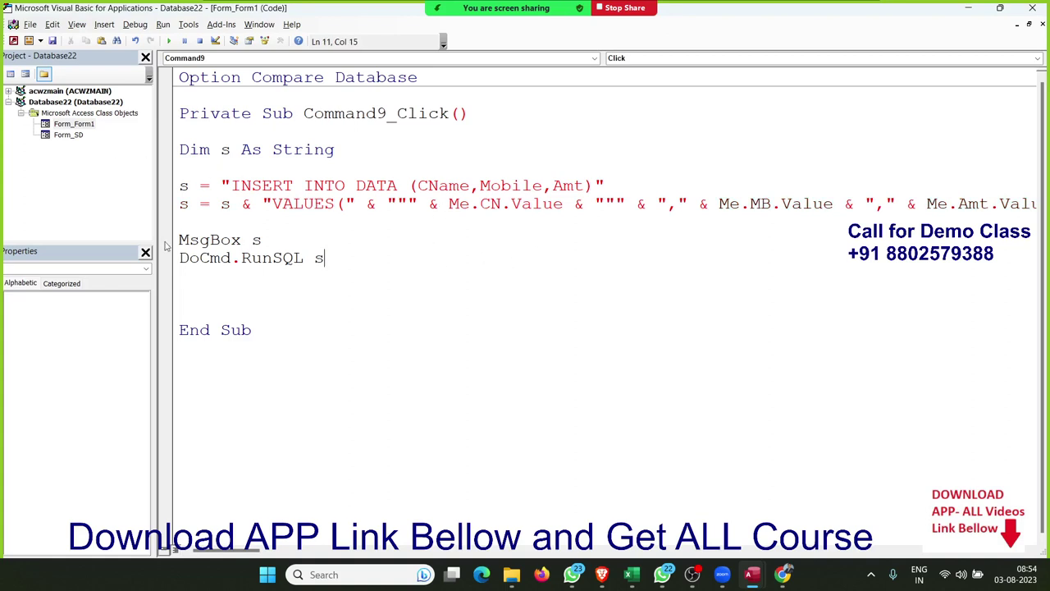
pyautogui.hotkey('alt', 'F11')
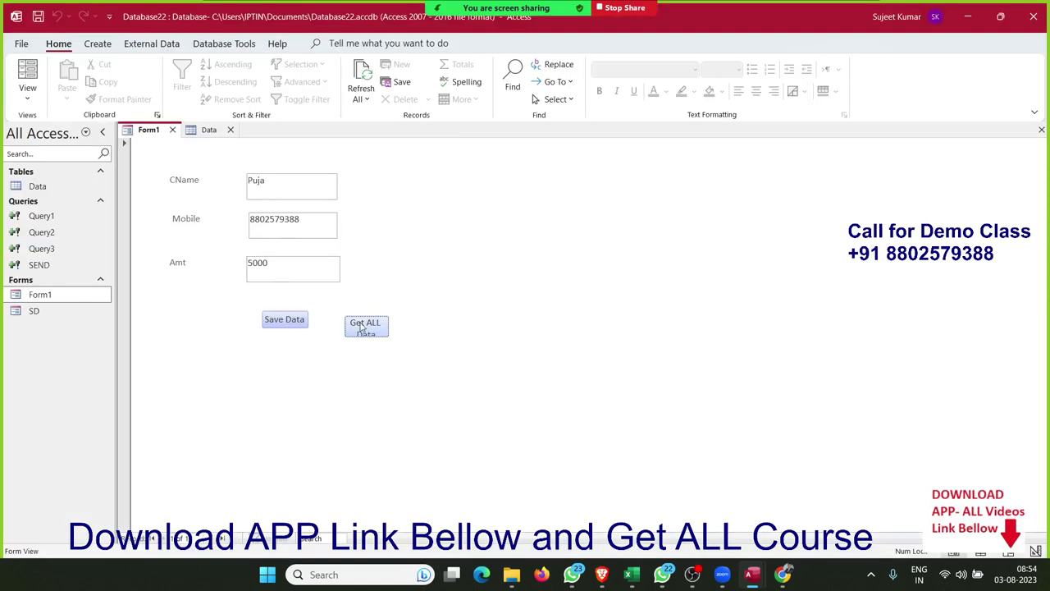
# Rerun Form1's button, append the row, and open the Data table to check records
pyautogui.click(354, 325)
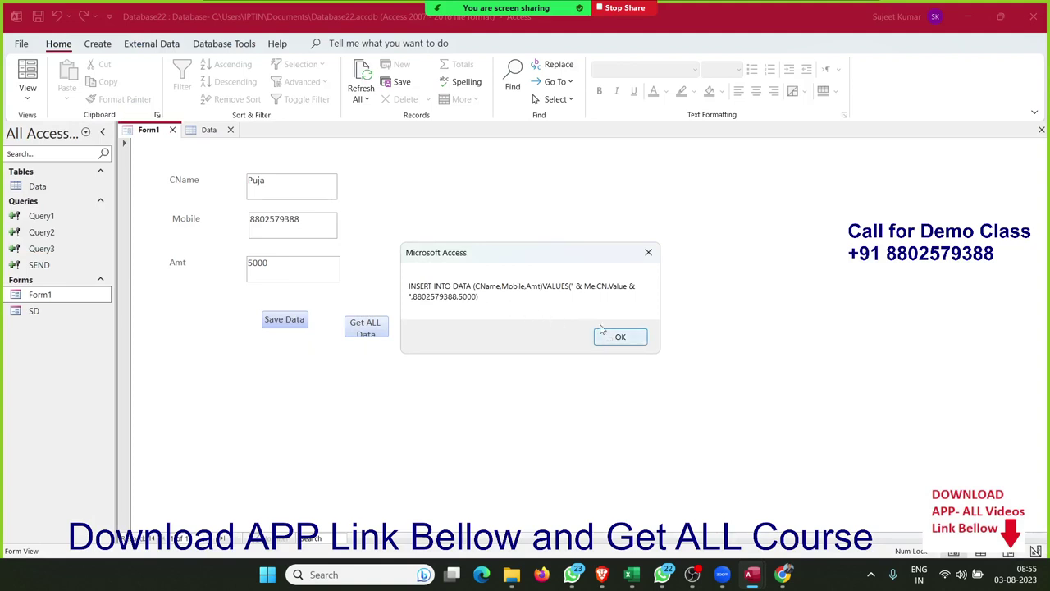
pyautogui.click(607, 337)
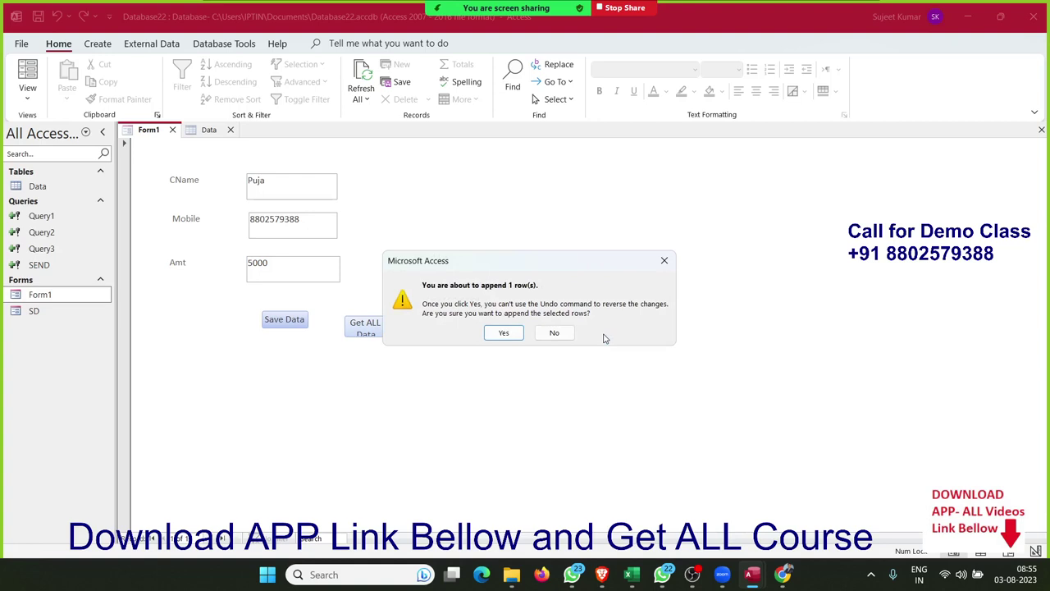
pyautogui.click(512, 333)
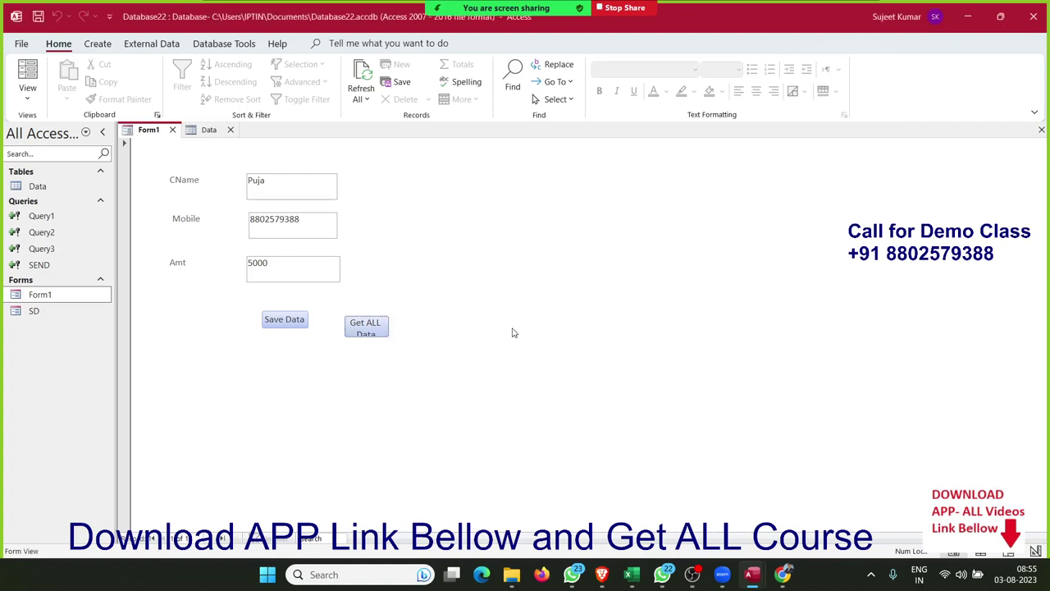
pyautogui.click(45, 295)
pyautogui.doubleClick(37, 186)
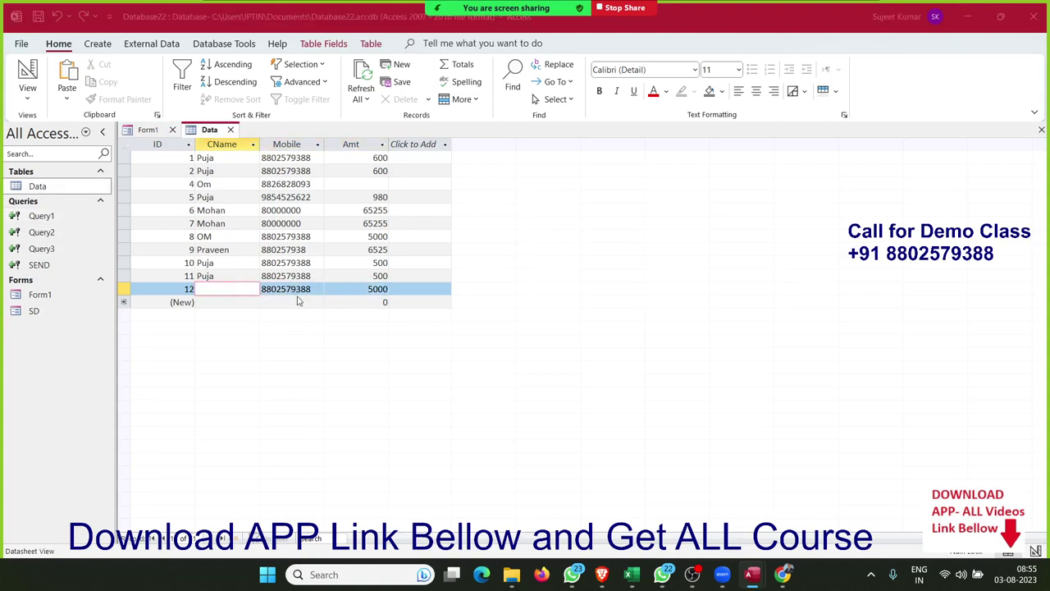
pyautogui.hotkey('alt', 'F11')
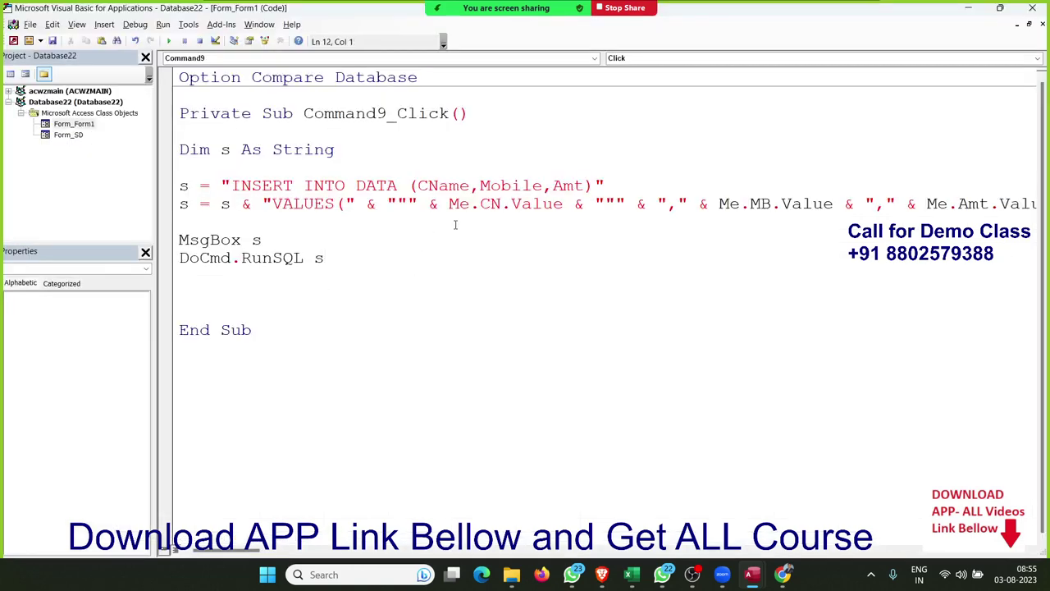
# Strip the extra quotes and ampersand around Me.CN.Value and add "" inside the VALUES( string
pyautogui.click(624, 203)
pyautogui.press('Left')
pyautogui.press('BackSpace')
pyautogui.press('Left')
pyautogui.press('Delete')
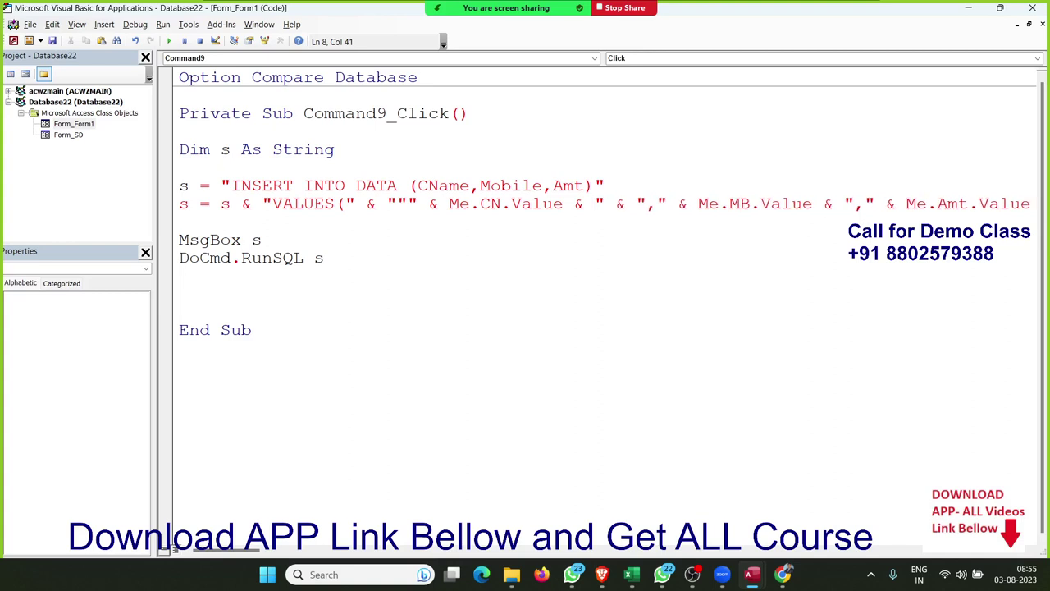
pyautogui.press('Delete')
pyautogui.press('BackSpace')
pyautogui.press('BackSpace')
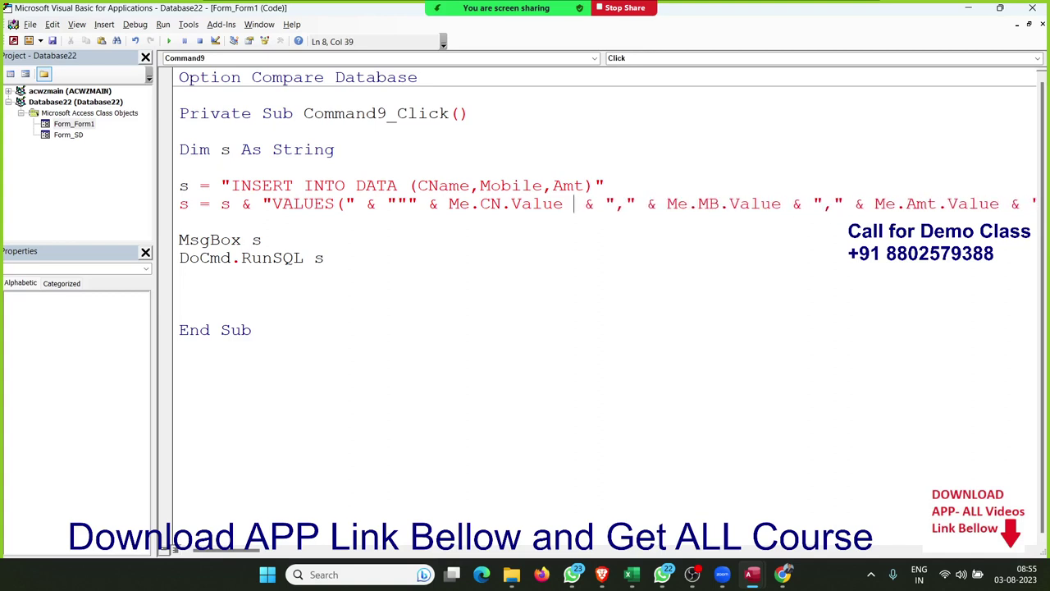
pyautogui.click(419, 203)
pyautogui.press('BackSpace')
pyautogui.press('BackSpace')
pyautogui.press('BackSpace')
pyautogui.press('BackSpace')
pyautogui.press('BackSpace')
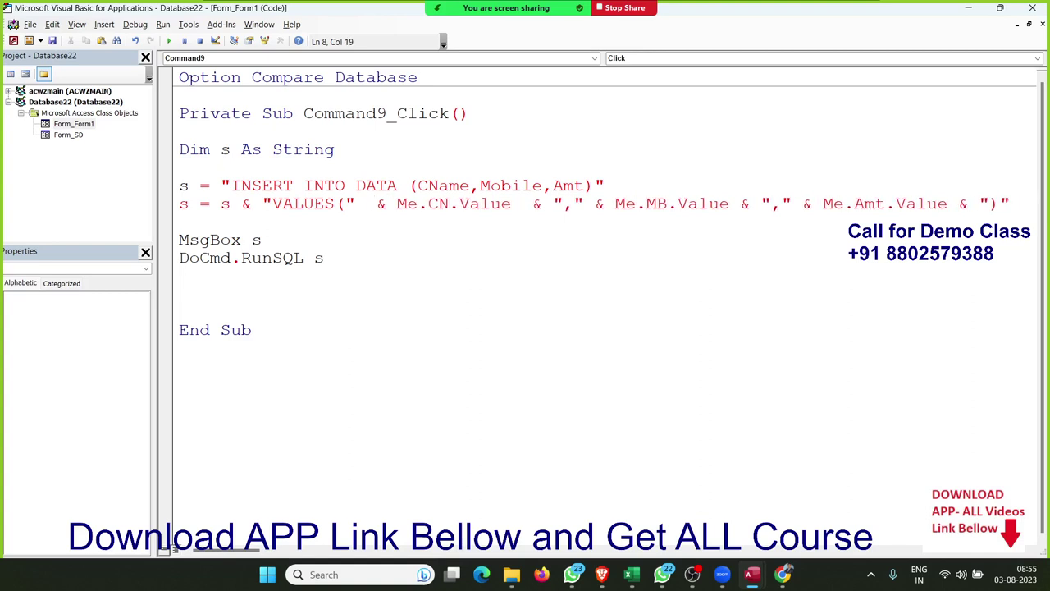
pyautogui.click(345, 204)
pyautogui.write('"')
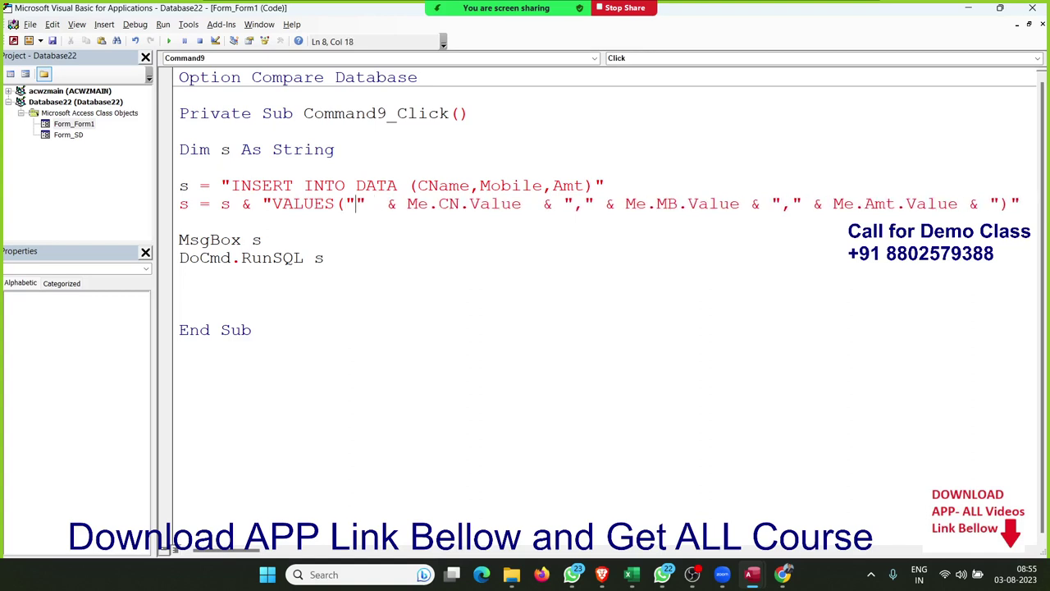
pyautogui.write('"')
pyautogui.click(452, 240)
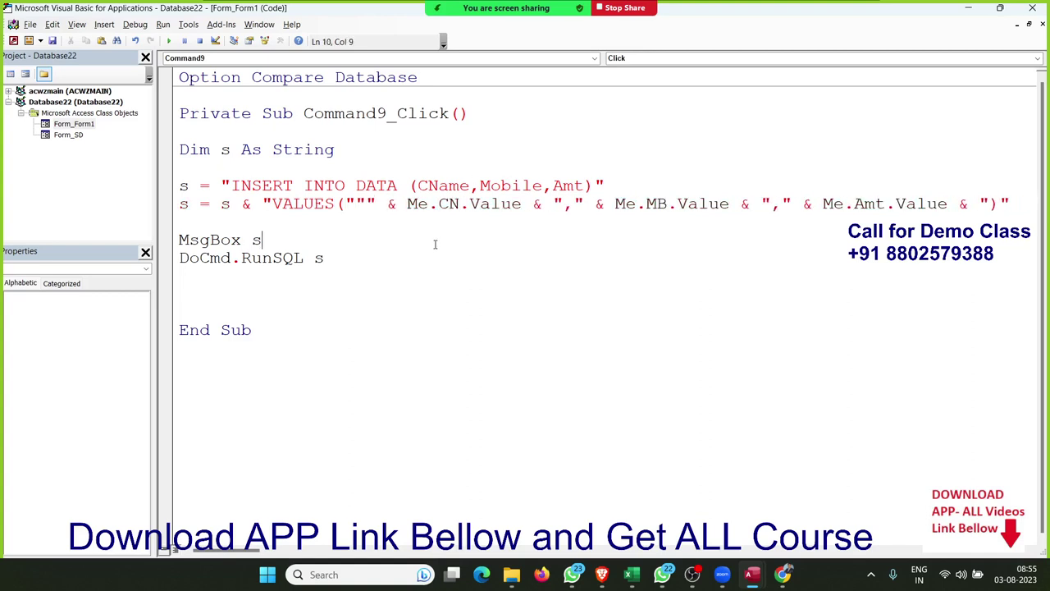
# Try adding quotes before the comma after Me.CN.Value, clearing the resulting compile errors
pyautogui.click(566, 204)
pyautogui.write('"')
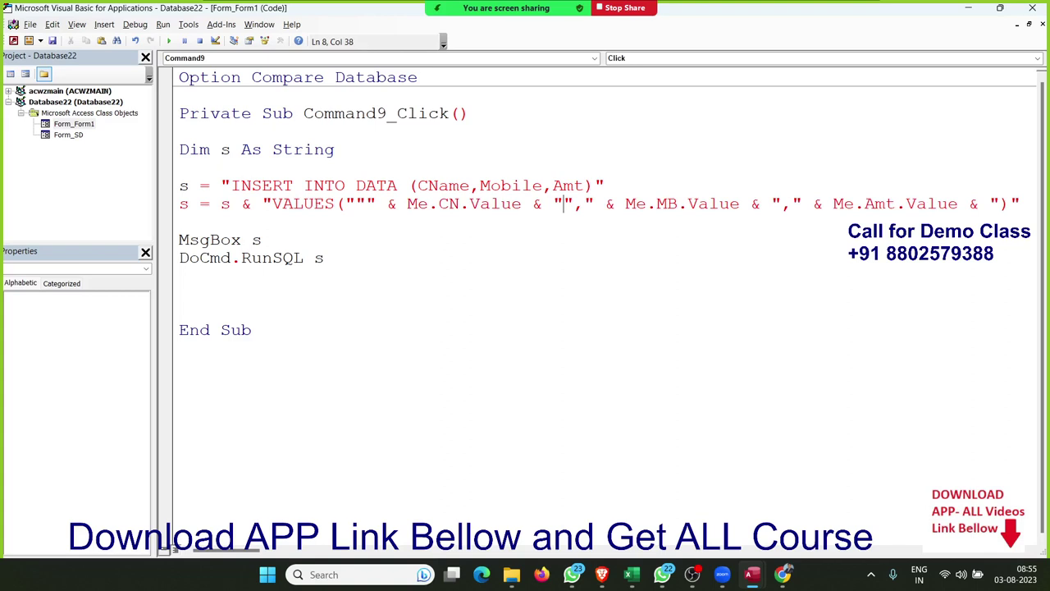
pyautogui.click(599, 215)
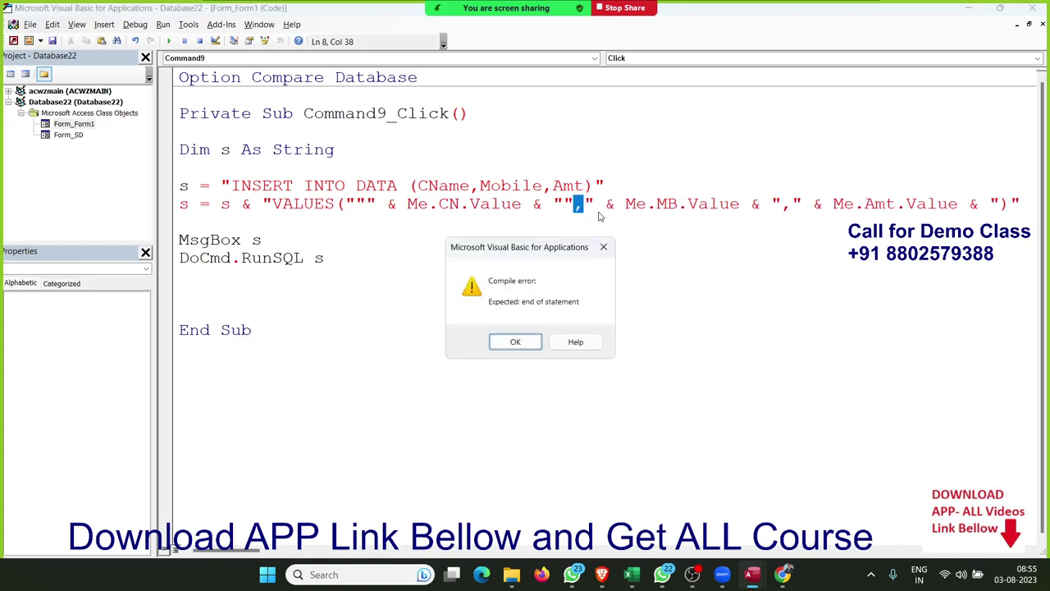
pyautogui.press('Return')
pyautogui.press('Right')
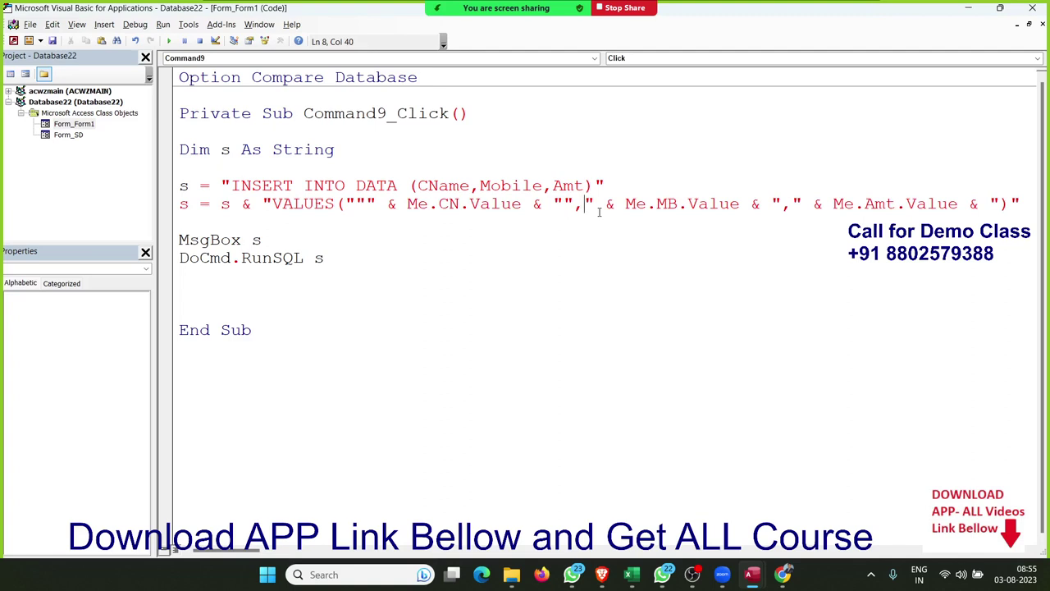
pyautogui.write('"')
pyautogui.click(600, 216)
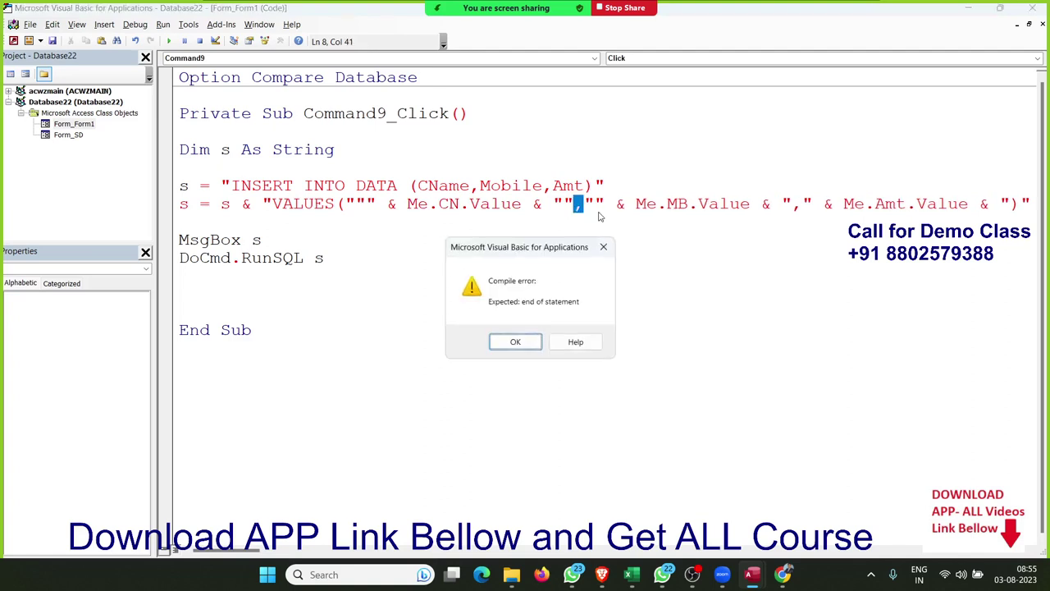
pyautogui.press('Return')
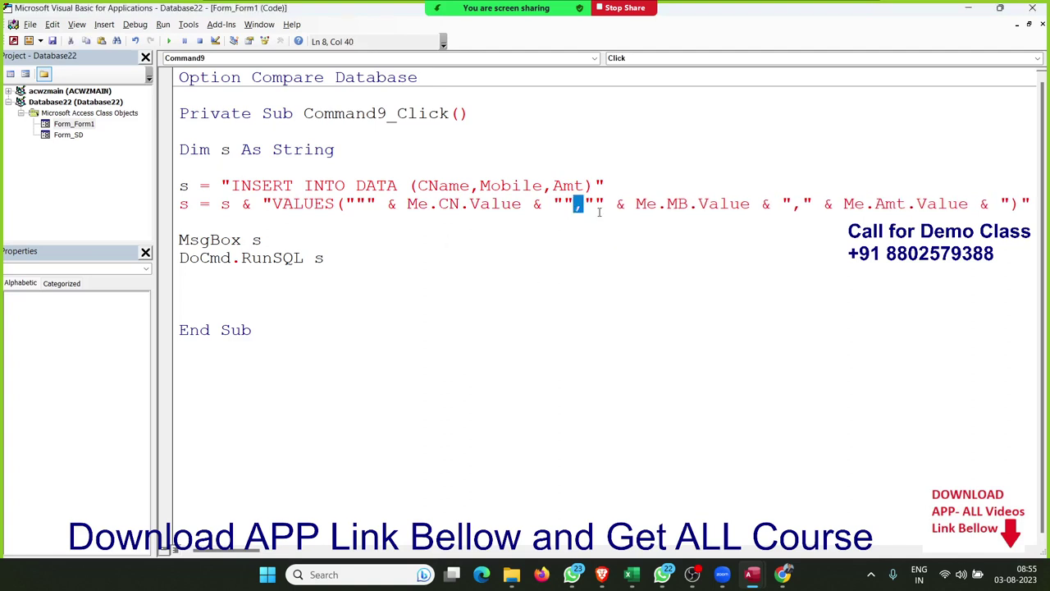
pyautogui.press('Right')
pyautogui.press('BackSpace')
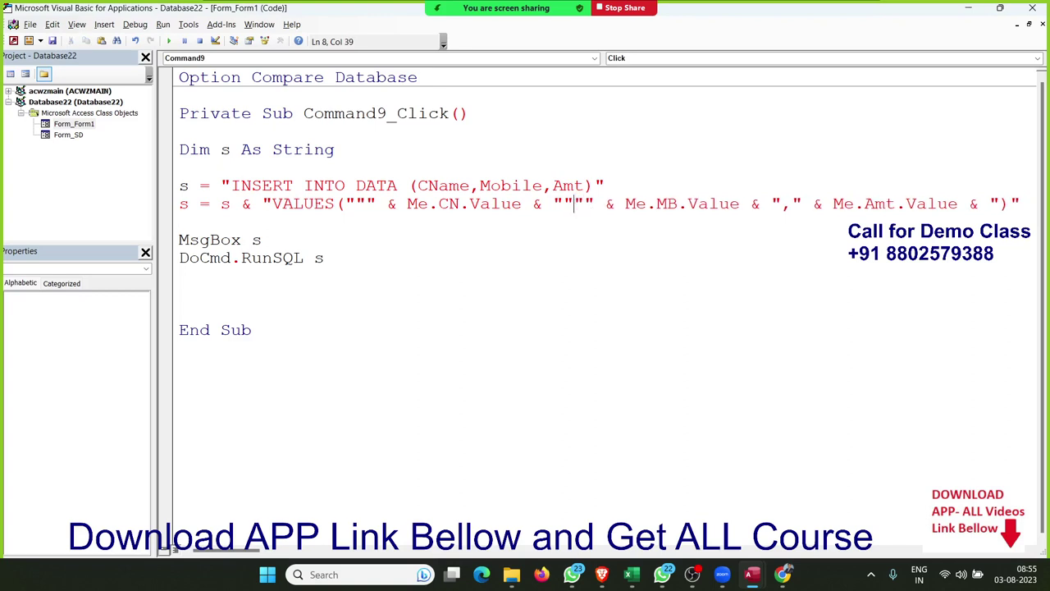
pyautogui.press('BackSpace')
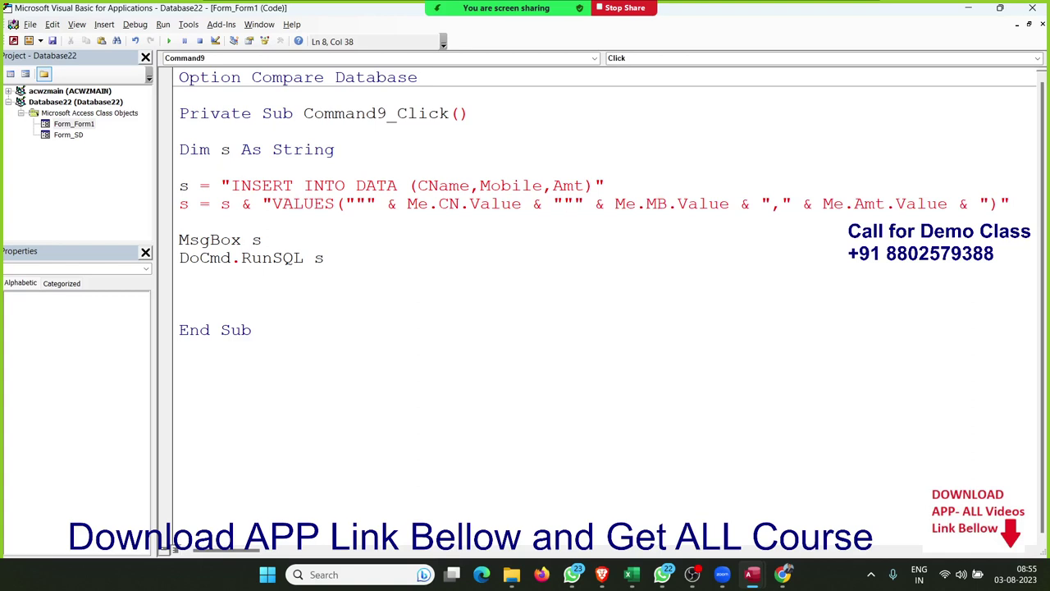
pyautogui.click(586, 239)
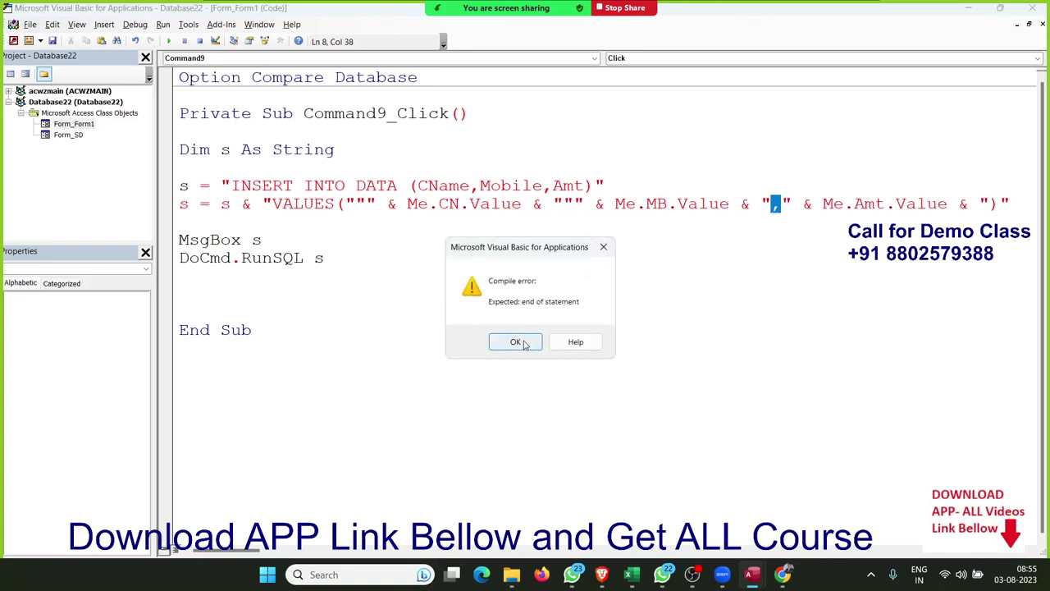
pyautogui.click(519, 339)
# Close Me.CN.Value with """ followed by a comma before Me.MB.Value
pyautogui.click(569, 206)
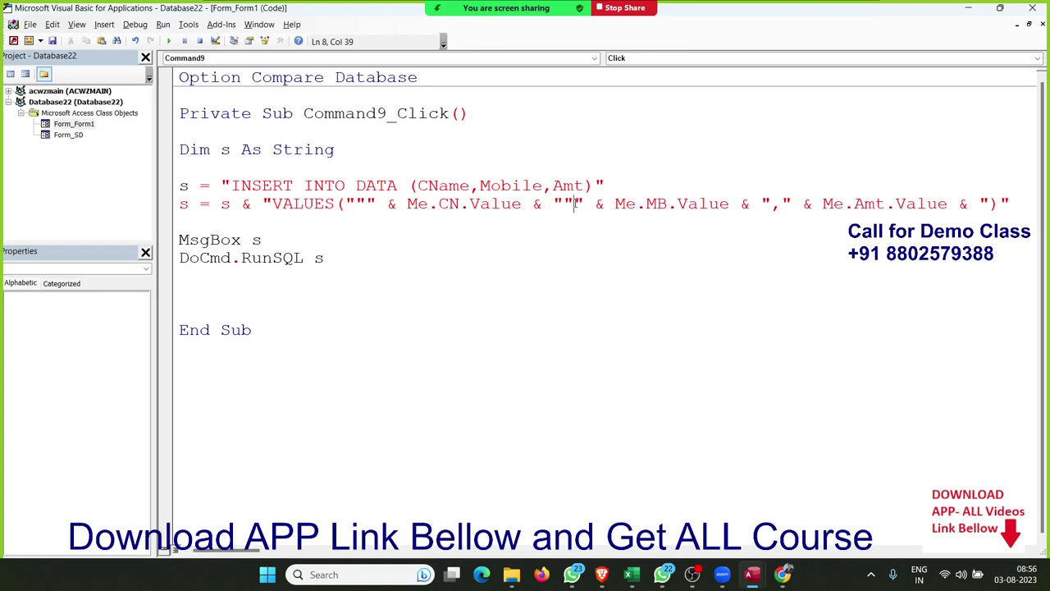
pyautogui.write('"')
pyautogui.press('Down')
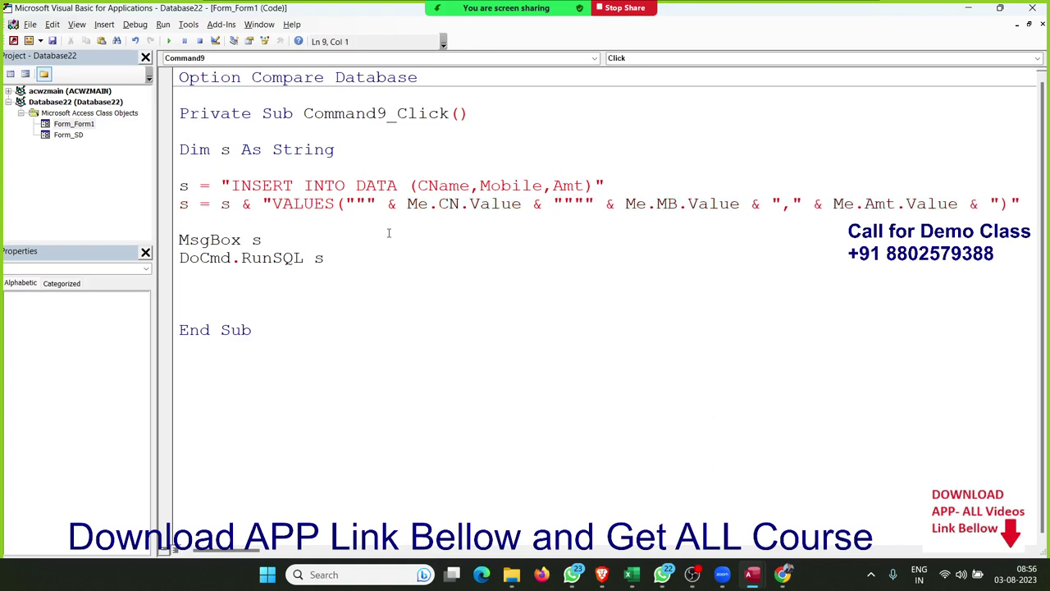
pyautogui.click(586, 203)
pyautogui.write(',')
pyautogui.click(589, 241)
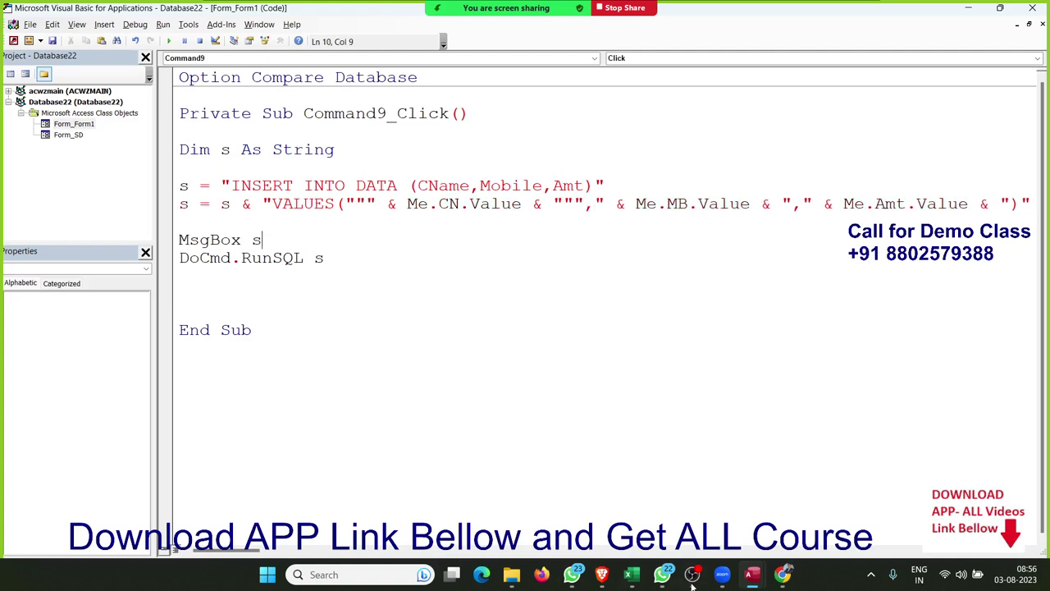
# Open Form1 and save its entry, accepting the SQL message and append prompt
pyautogui.moveTo(751, 574)
pyautogui.click(699, 537)
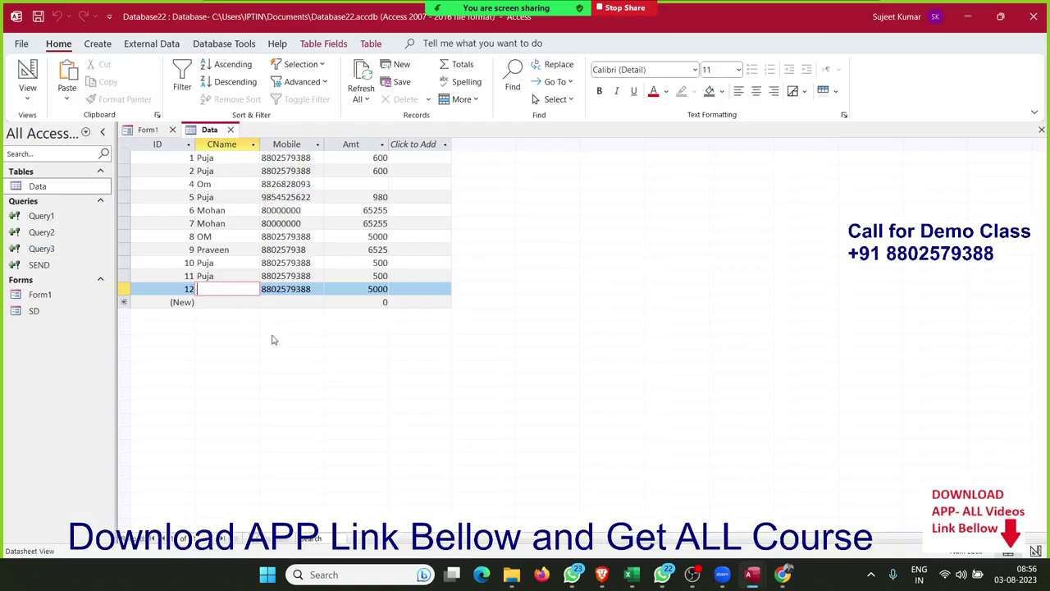
pyautogui.doubleClick(65, 295)
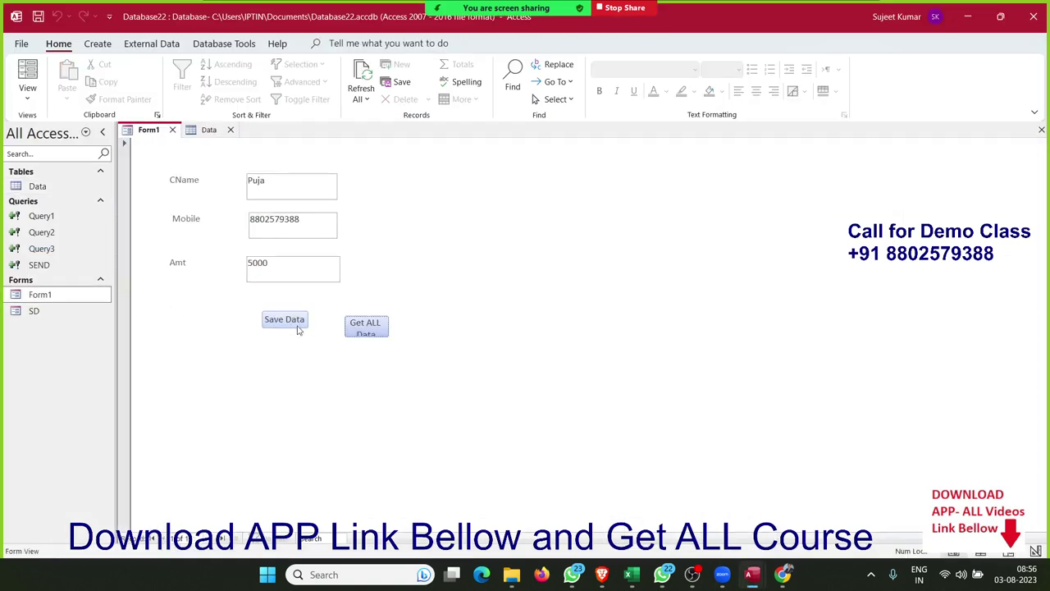
pyautogui.click(296, 326)
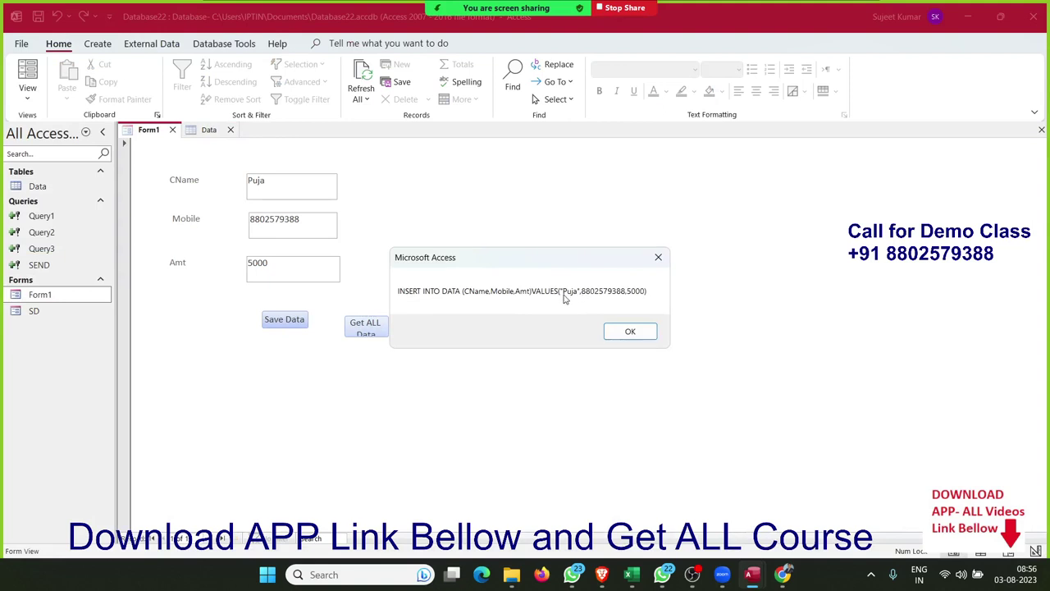
pyautogui.click(625, 337)
pyautogui.click(503, 333)
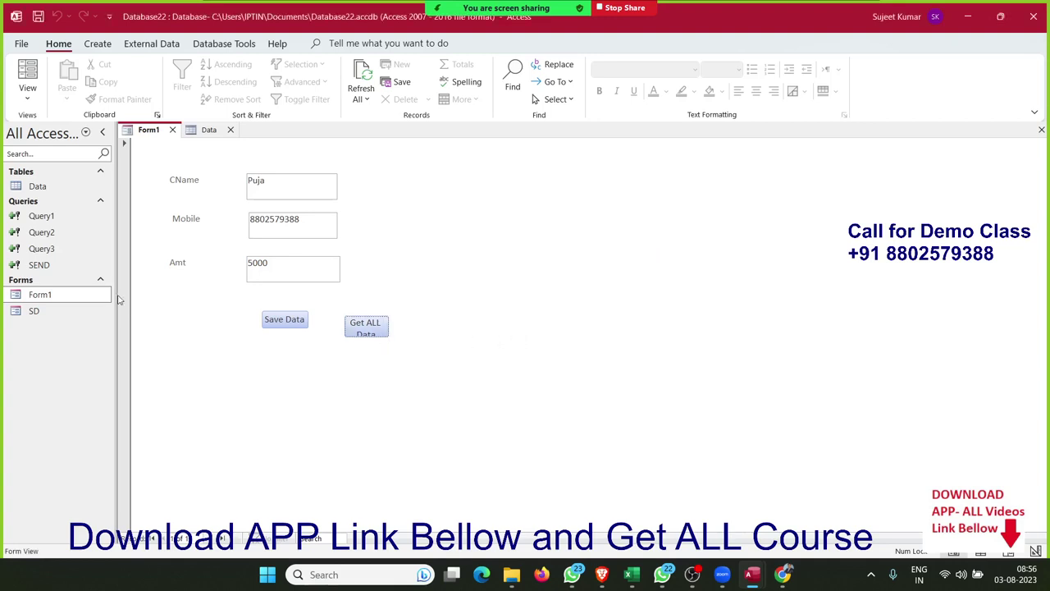
# Reopen the Data table and check that new record 15 has its name filled in
pyautogui.click(38, 187)
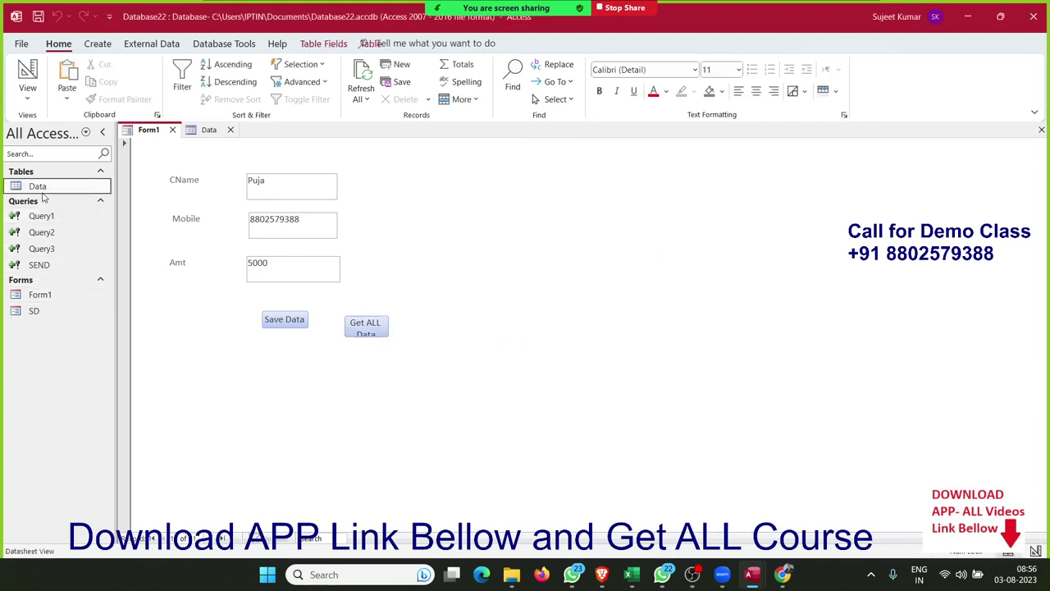
pyautogui.doubleClick(41, 189)
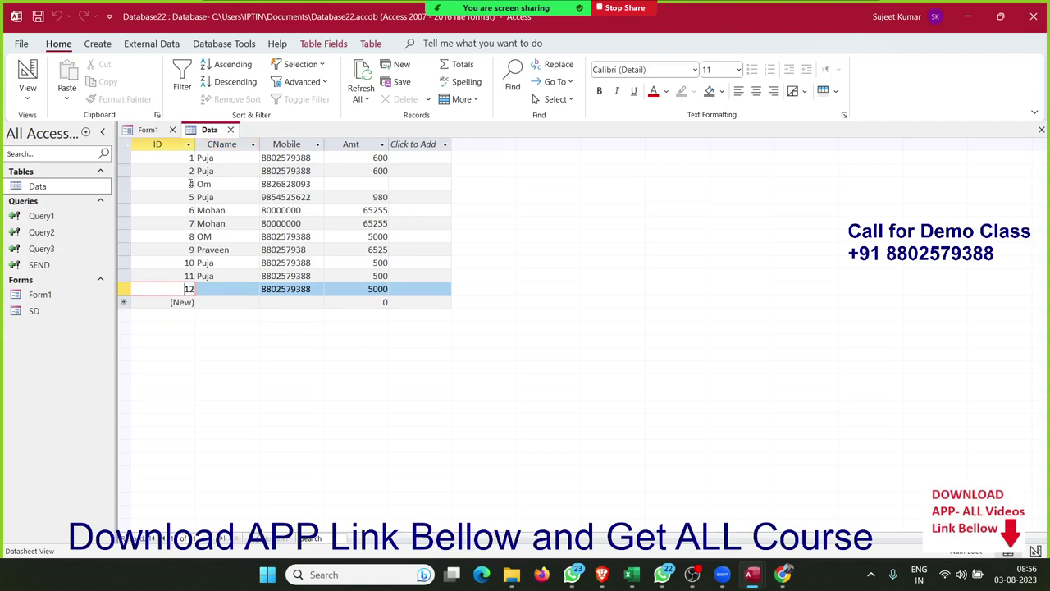
pyautogui.click(230, 130)
pyautogui.doubleClick(67, 187)
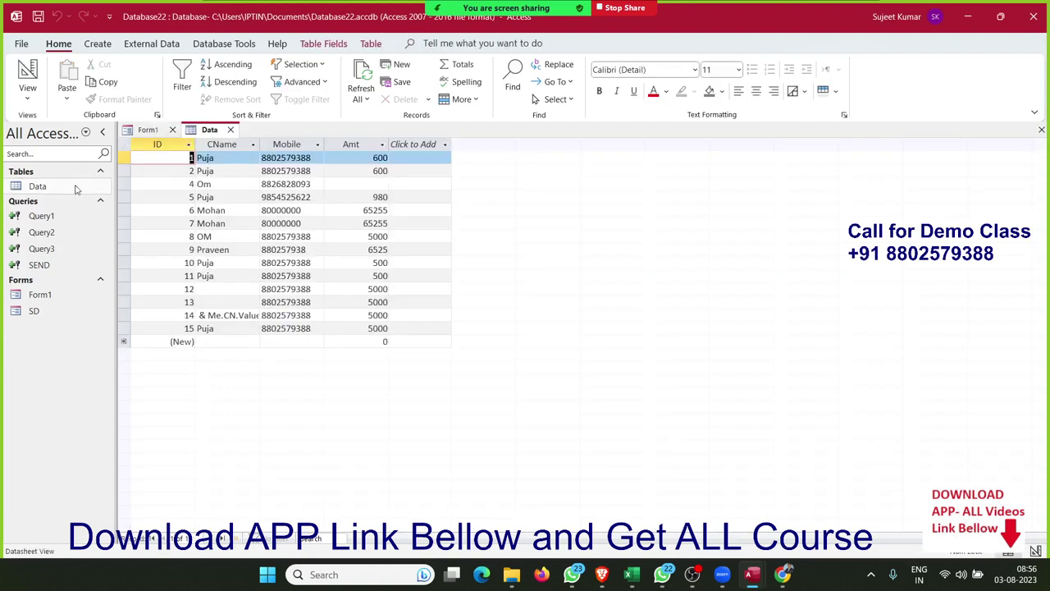
pyautogui.click(216, 329)
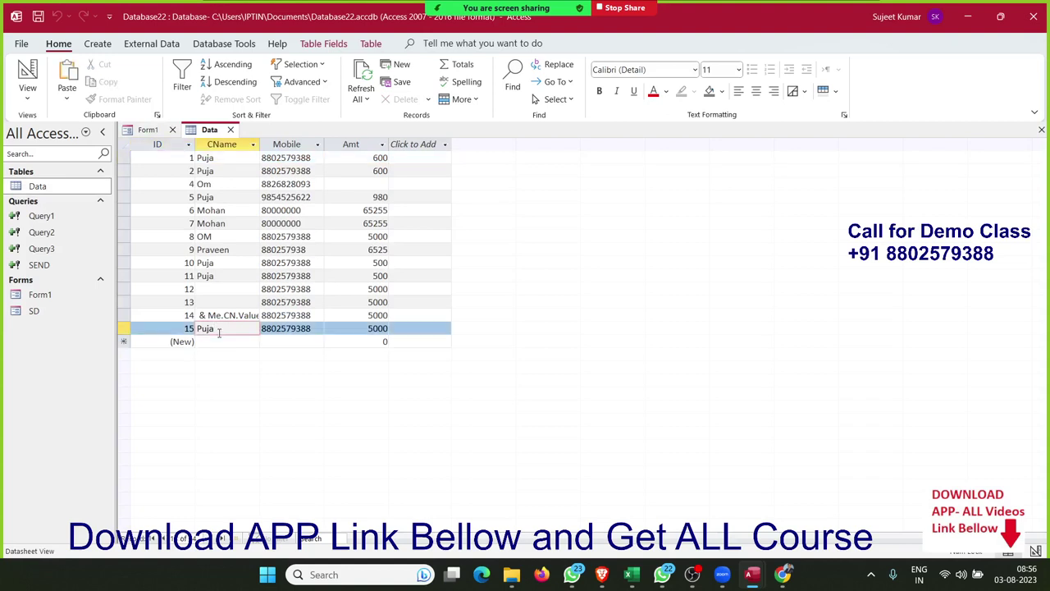
pyautogui.moveTo(216, 329); pyautogui.dragTo(141, 322)
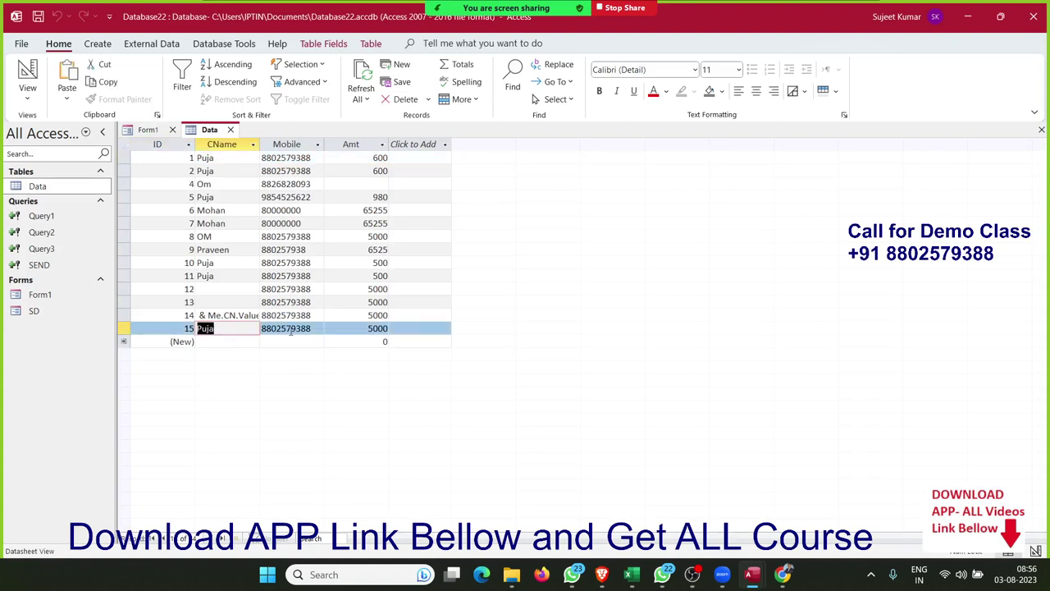
pyautogui.click(290, 329)
pyautogui.click(361, 329)
pyautogui.click(231, 129)
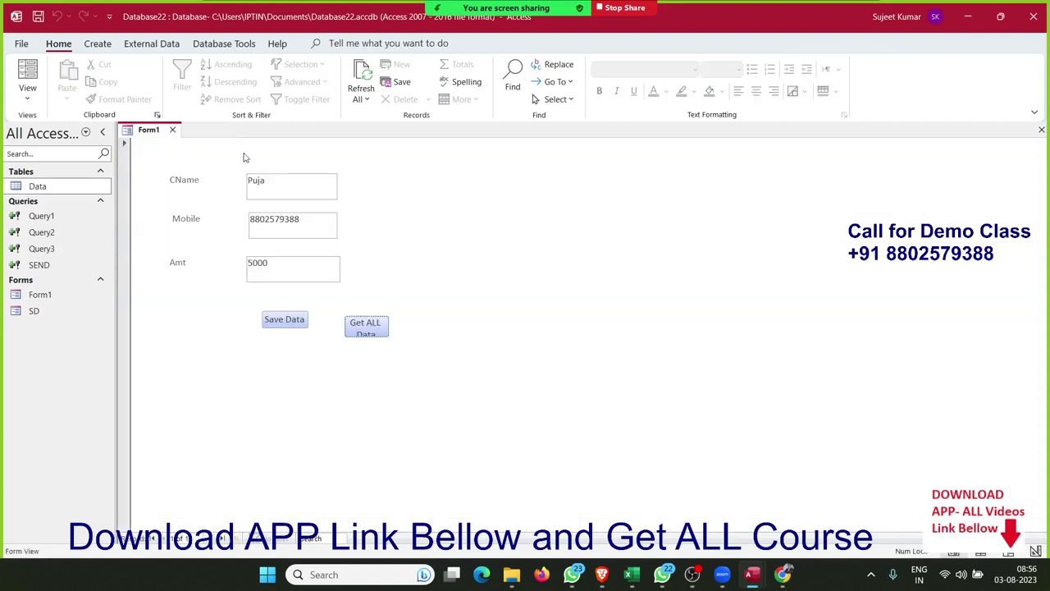
pyautogui.hotkey('alt', 'F11')
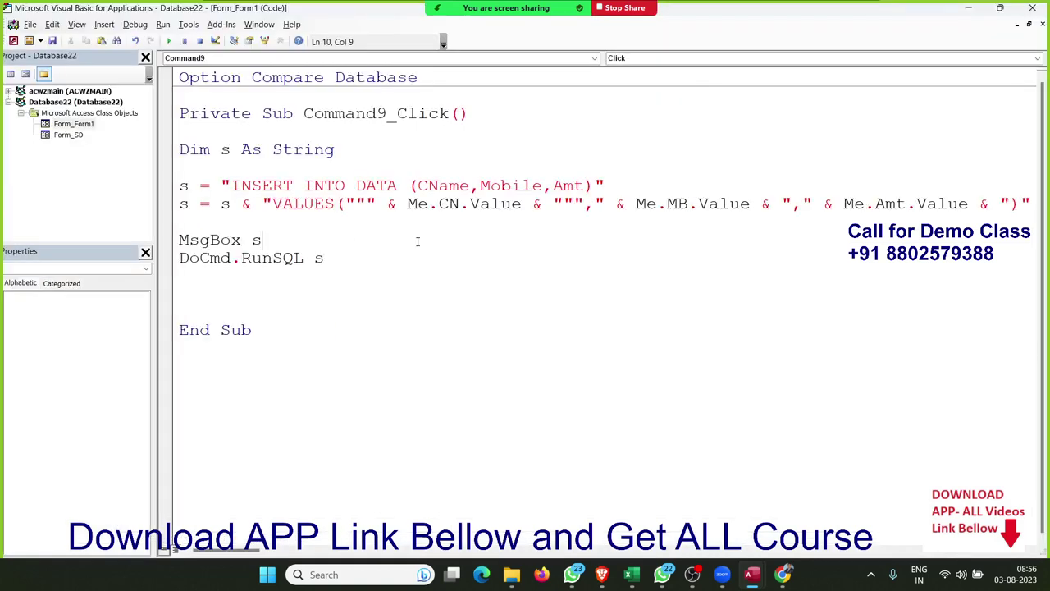
pyautogui.hotkey('alt', 'F11')
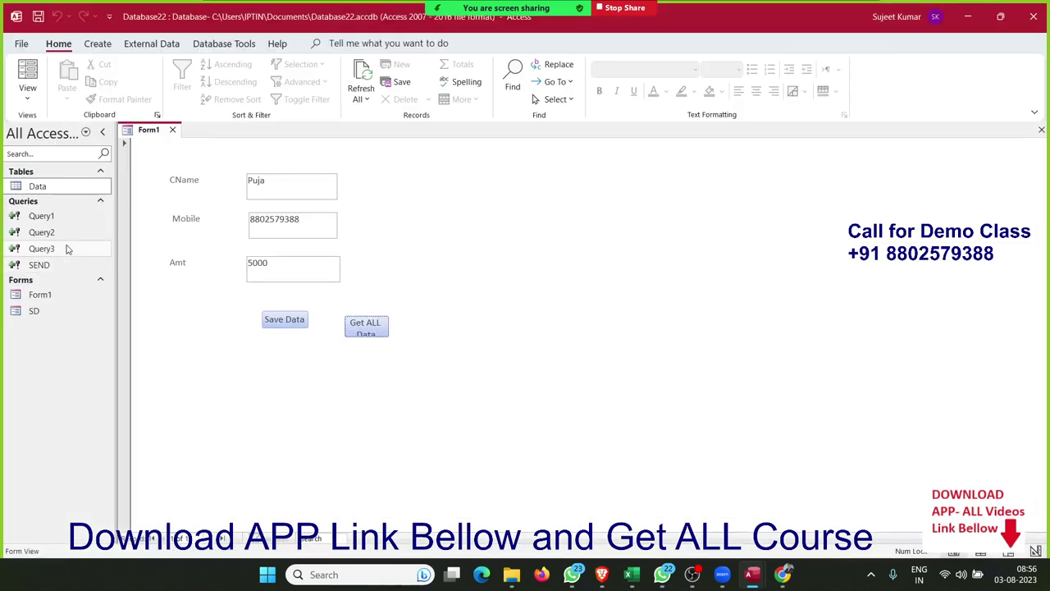
pyautogui.click(64, 218)
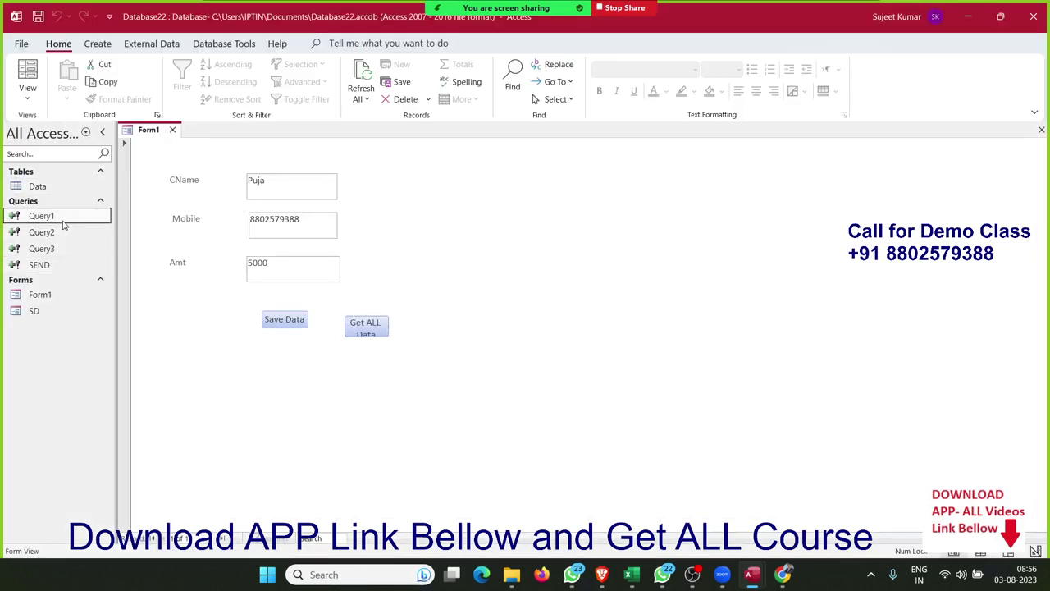
pyautogui.rightClick(64, 225)
pyautogui.click(107, 251)
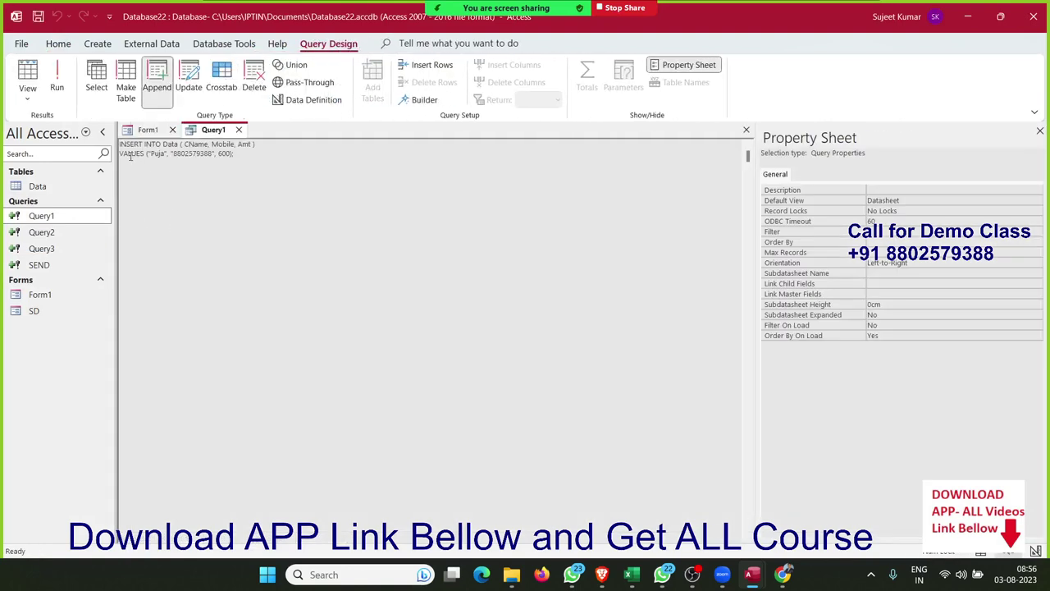
pyautogui.moveTo(148, 155)
pyautogui.mouseDown()
pyautogui.moveTo(230, 154)
pyautogui.moveTo(82, 121)
pyautogui.mouseUp()
pyautogui.click(240, 174)
pyautogui.hotkey('alt', 'Tab')
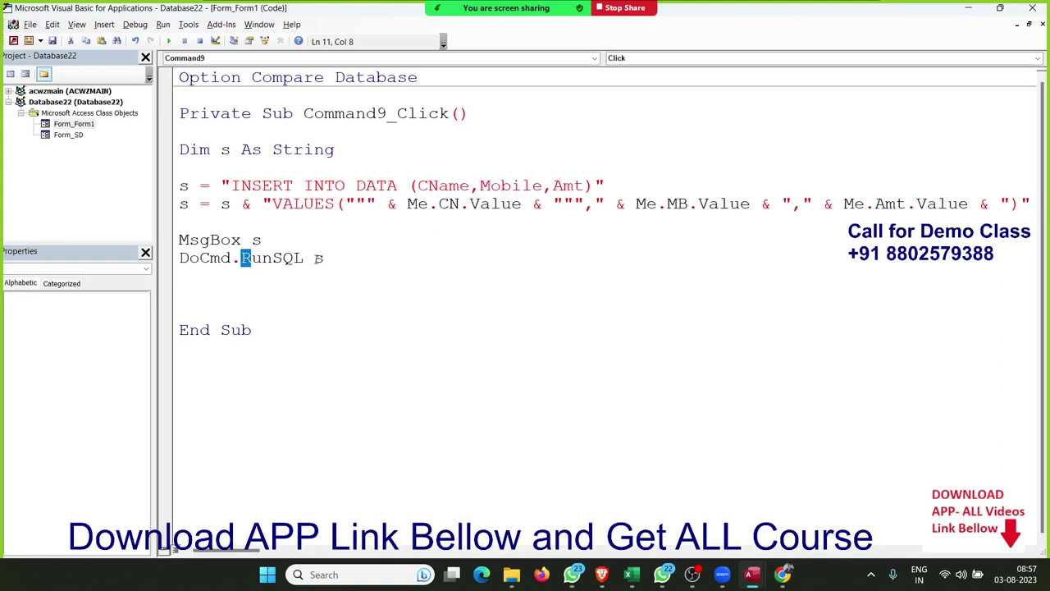
pyautogui.click(315, 258)
pyautogui.hotkey('alt', 'Tab')
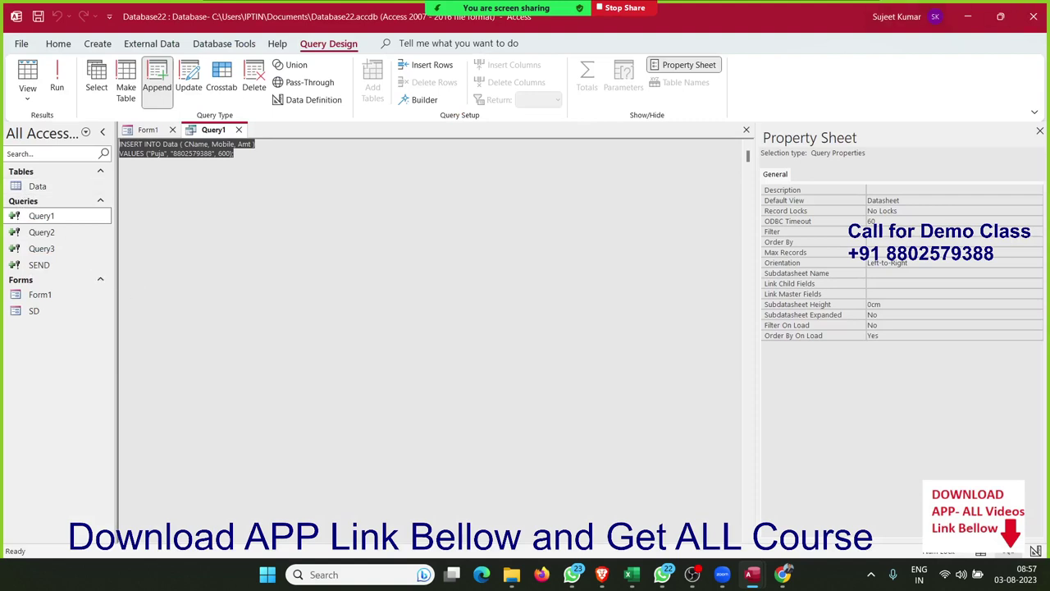
pyautogui.click(784, 574)
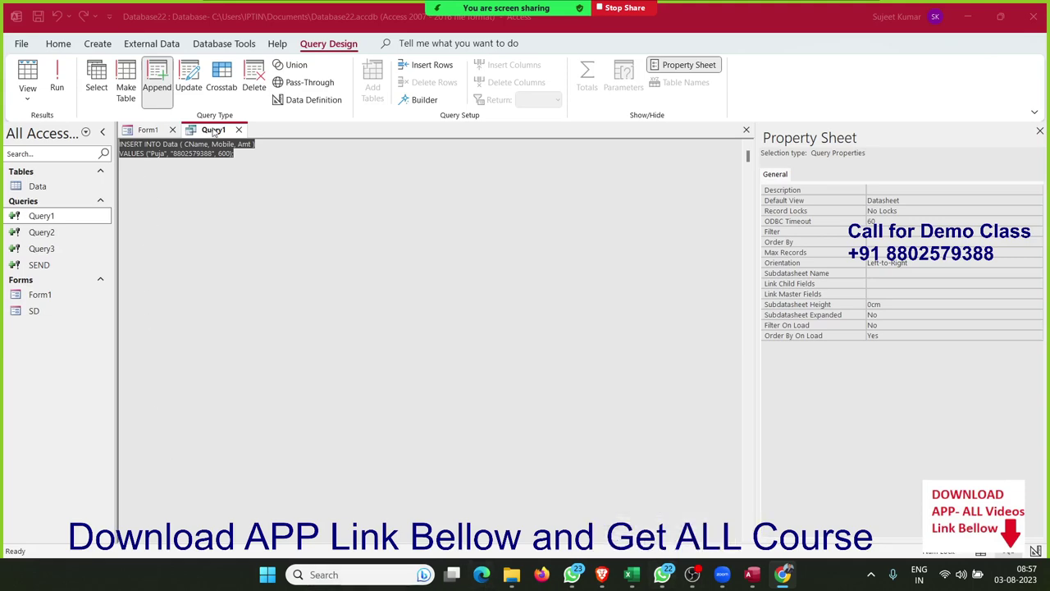
pyautogui.click(239, 130)
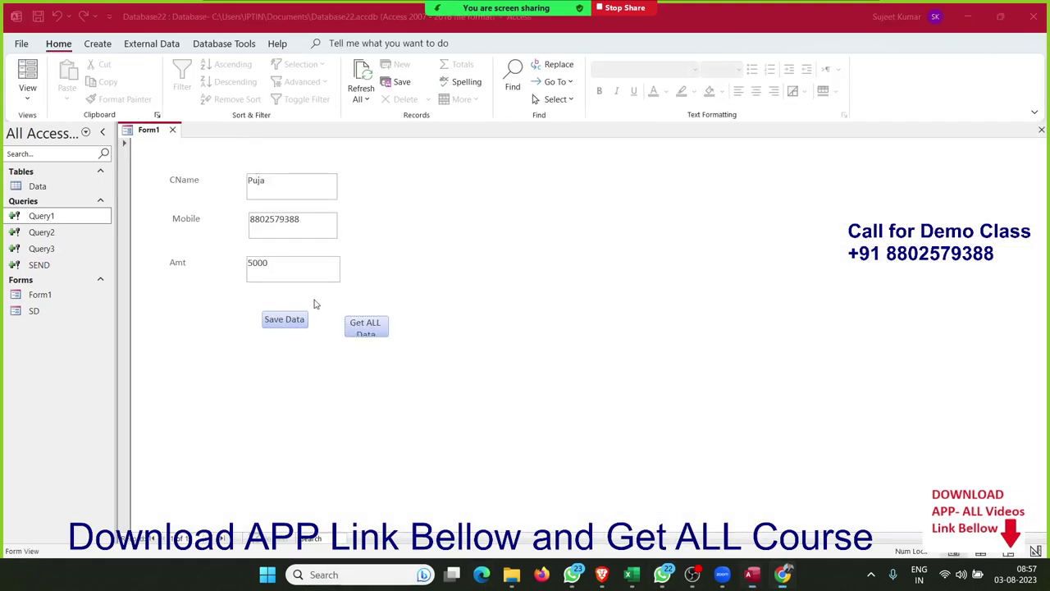
# Highlight the two Command9_Click lines that build the INSERT INTO DATA string from CN, MB and Amt
pyautogui.hotkey('alt', 'Tab')
pyautogui.press('Tab')
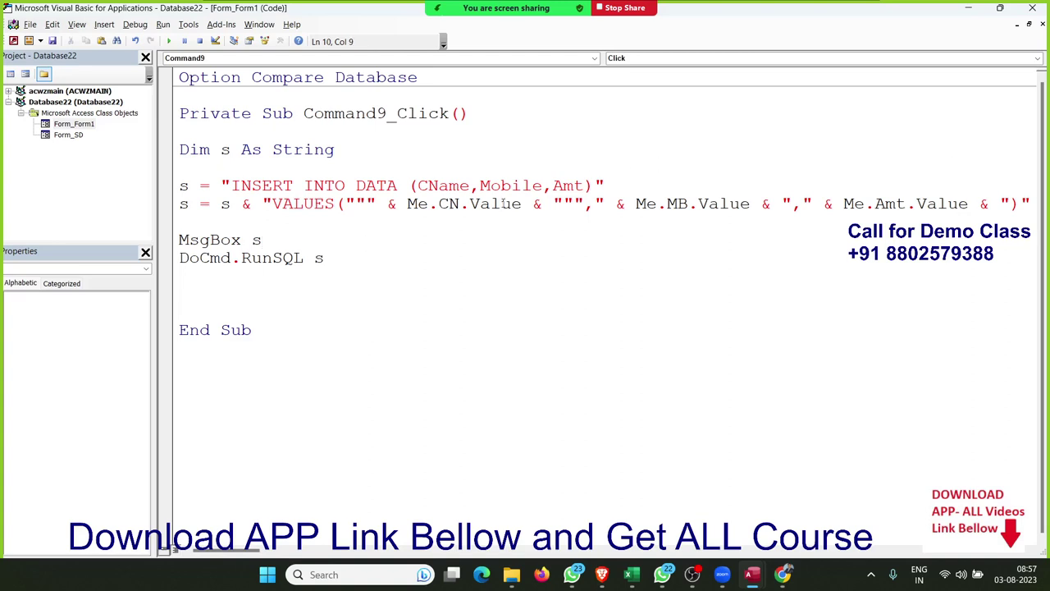
pyautogui.hotkey('alt', 'Tab')
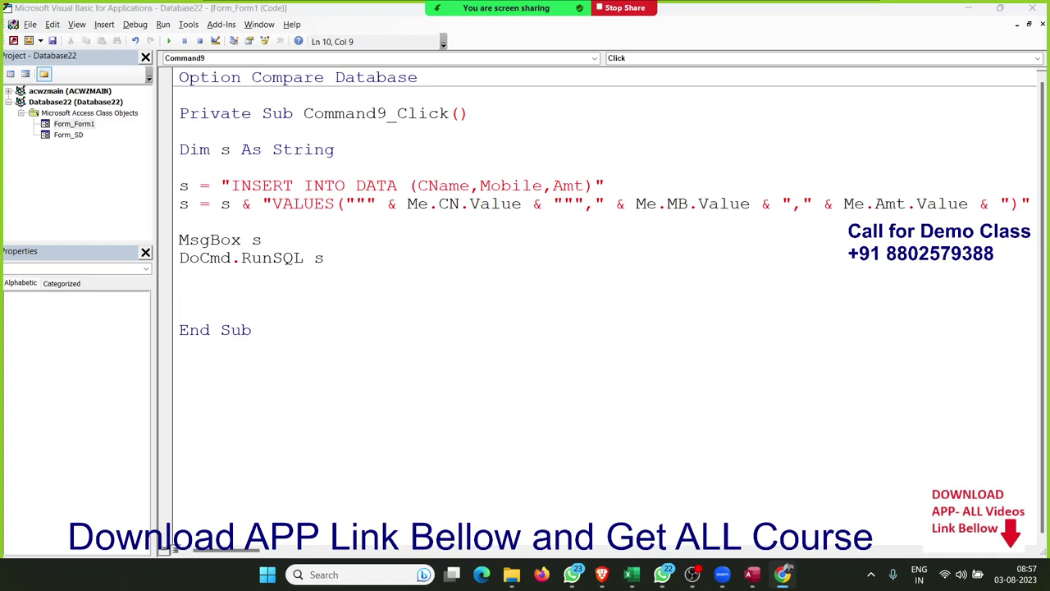
pyautogui.click(473, 227)
pyautogui.moveTo(180, 188); pyautogui.dragTo(185, 221)
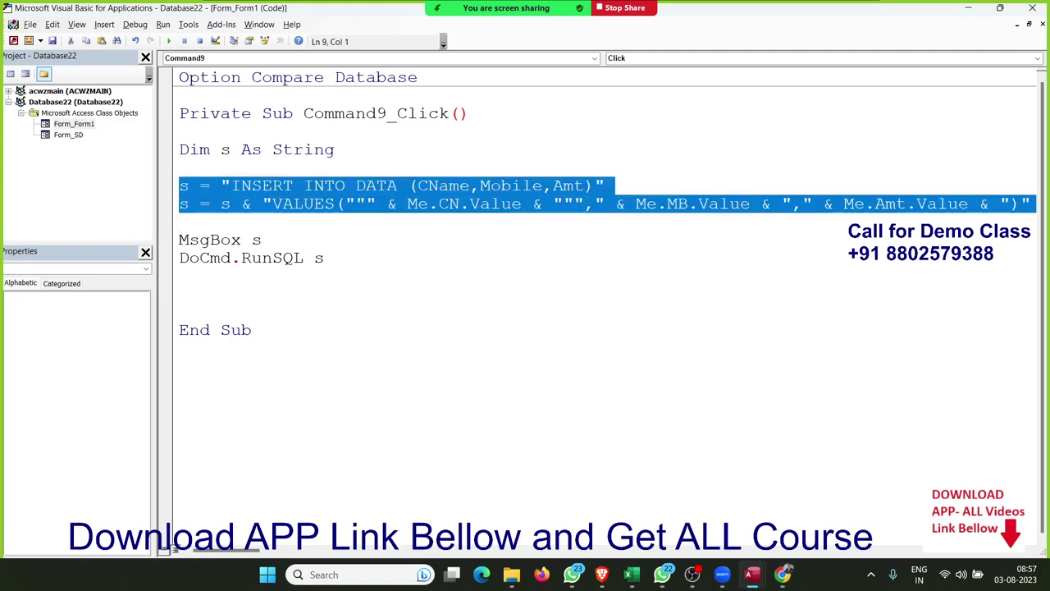
pyautogui.hotkey('alt', 'Tab')
pyautogui.hotkey('alt', 'Tab')
pyautogui.click(253, 205)
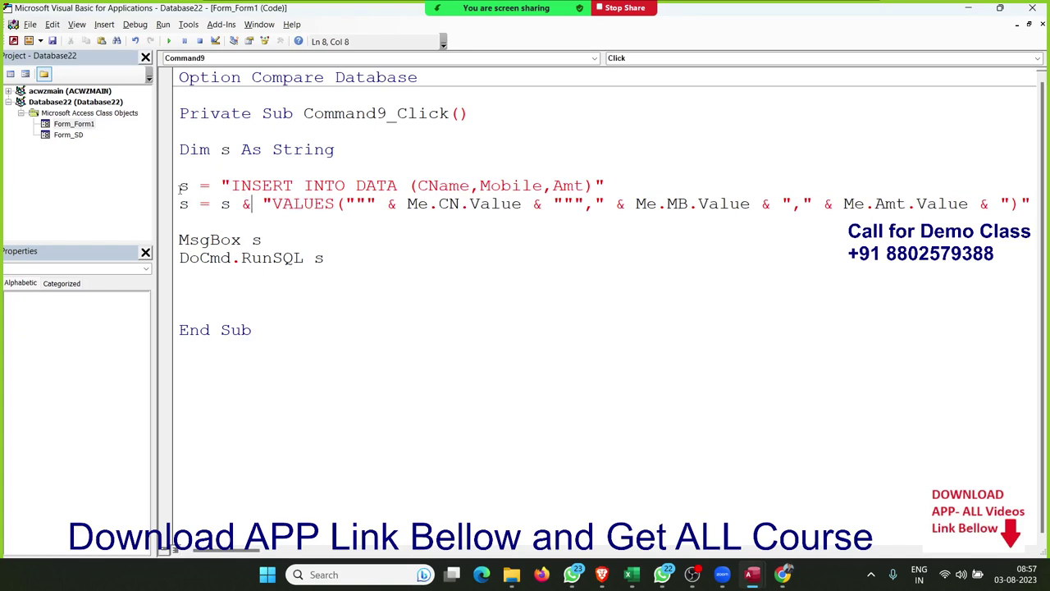
pyautogui.moveTo(181, 185); pyautogui.dragTo(184, 218)
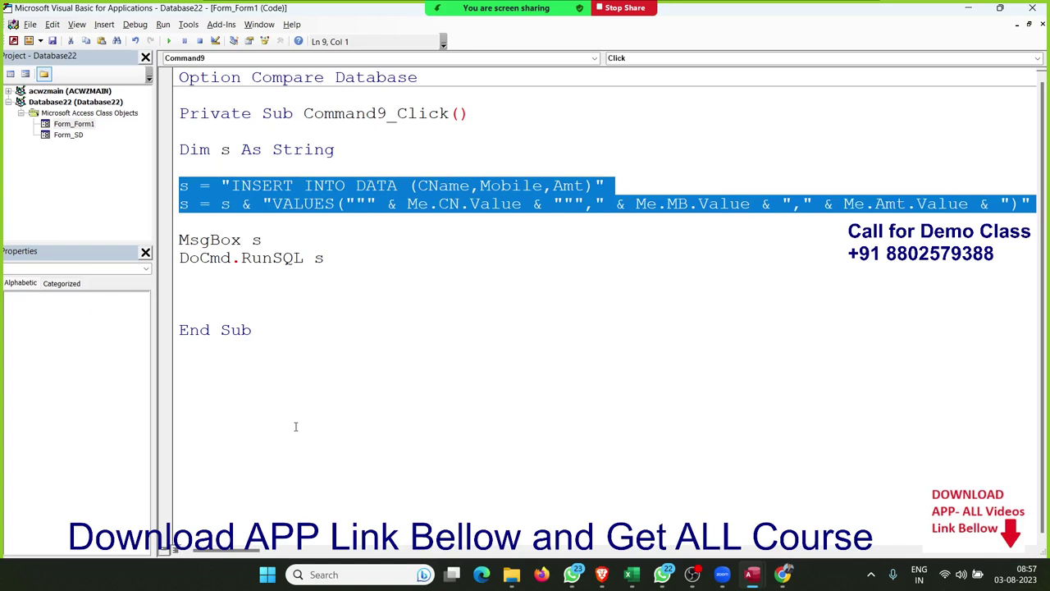
pyautogui.click(412, 205)
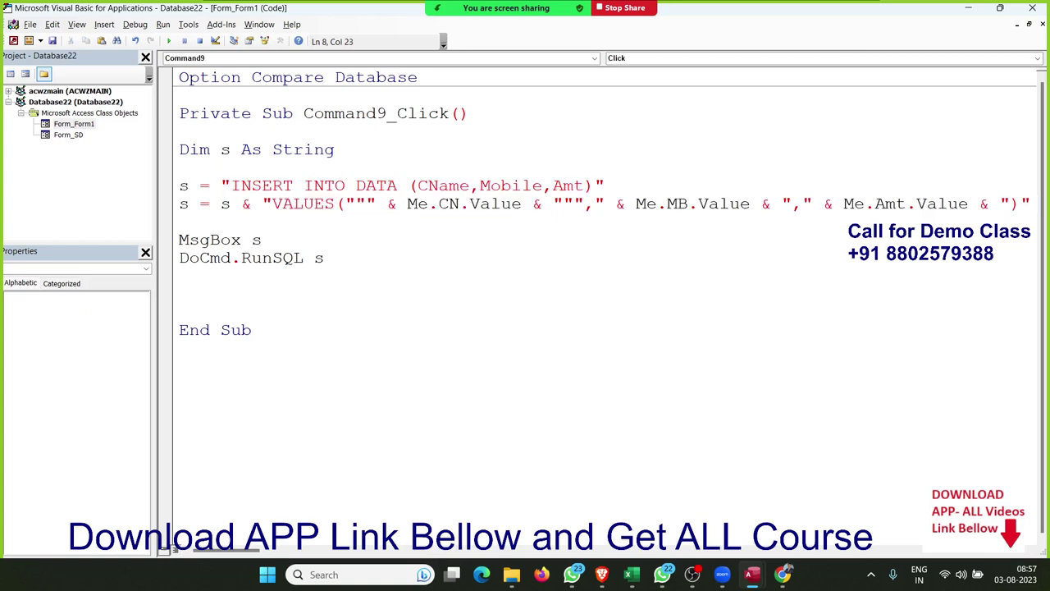
pyautogui.click(783, 574)
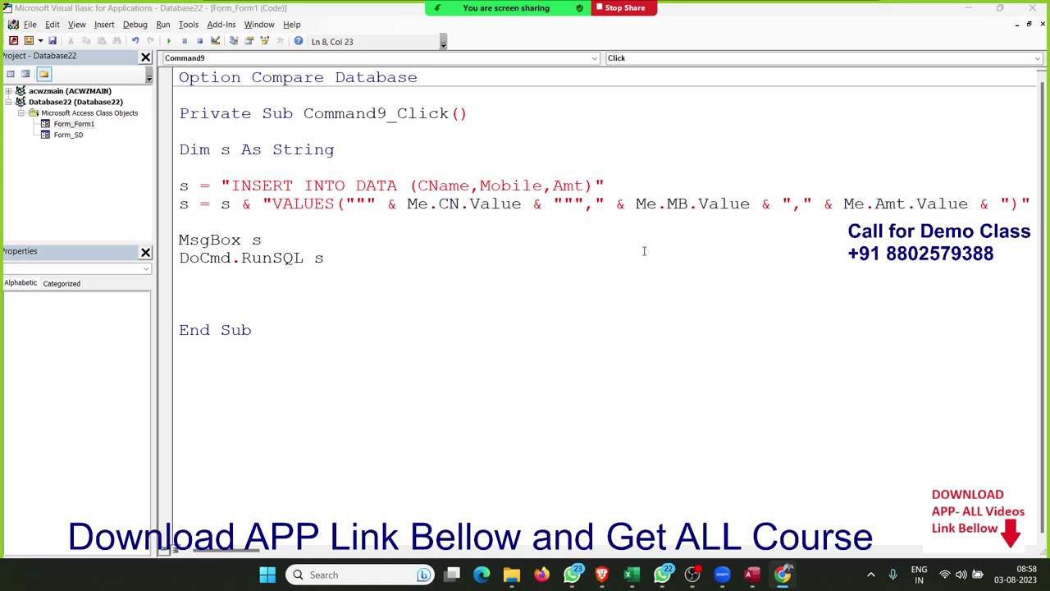
# Start a 'docmd.' line below the RunSQL statement and browse the DoCmd suggestions
pyautogui.doubleClick(206, 259)
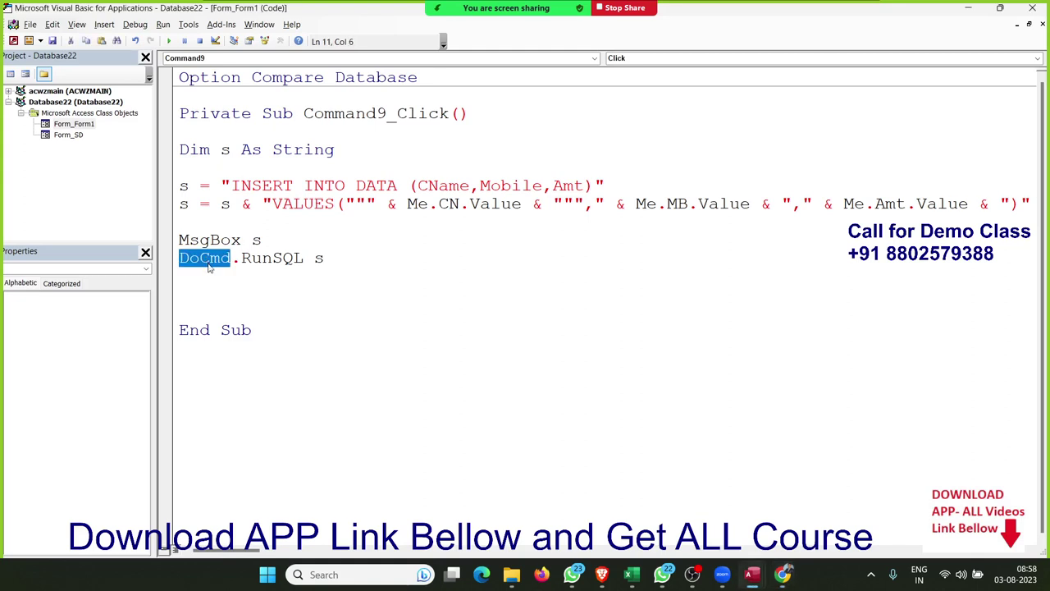
pyautogui.click(216, 286)
pyautogui.write('do')
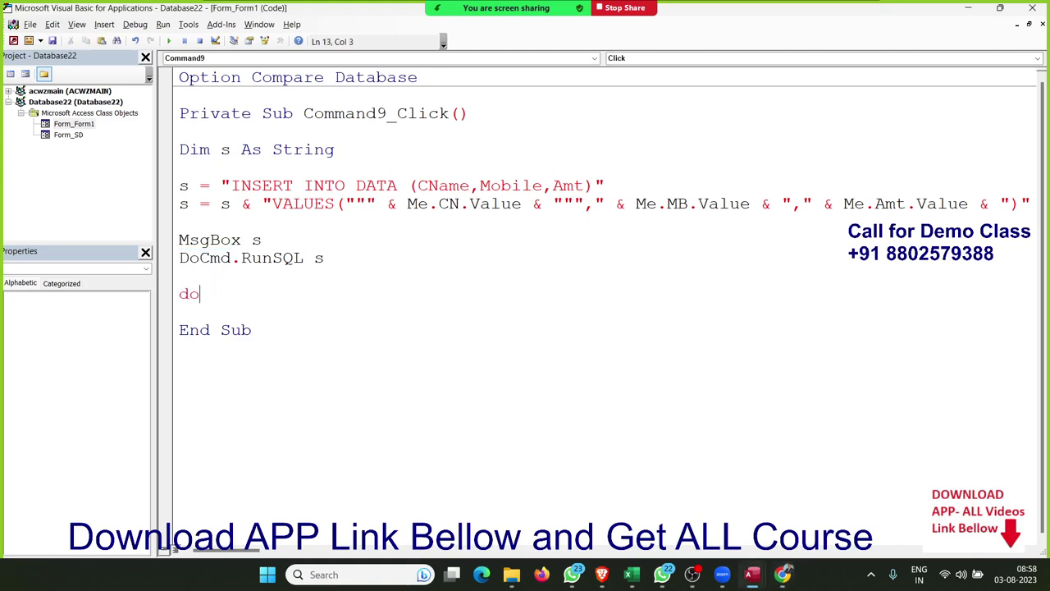
pyautogui.write('c')
pyautogui.write('n')
pyautogui.press('BackSpace')
pyautogui.write('md')
pyautogui.write('.')
pyautogui.press('Down')
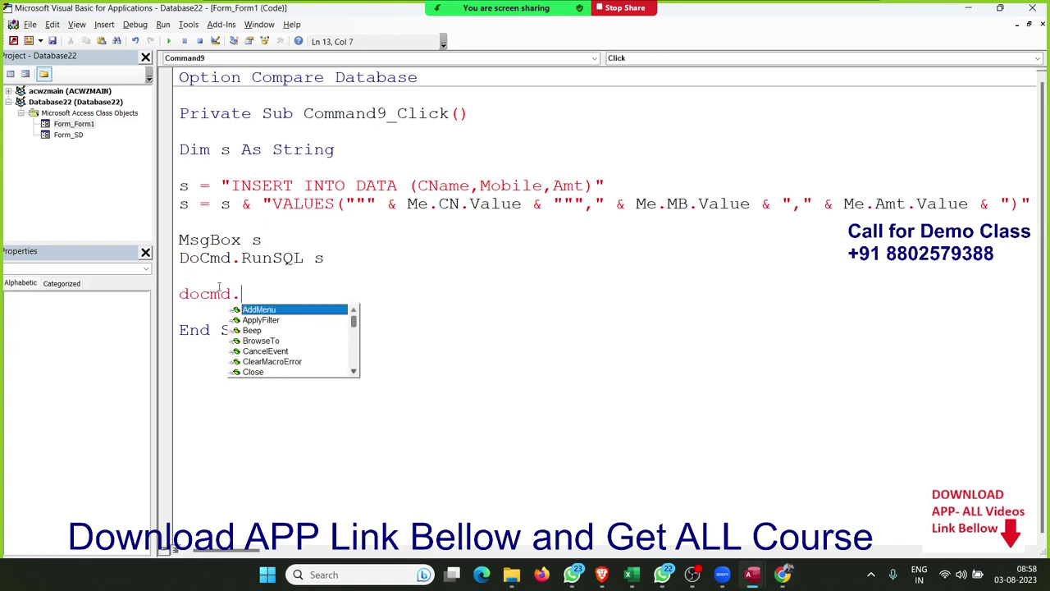
pyautogui.press('Down')
pyautogui.press('Down')
pyautogui.press('Down')
pyautogui.press('Up')
pyautogui.press('Down')
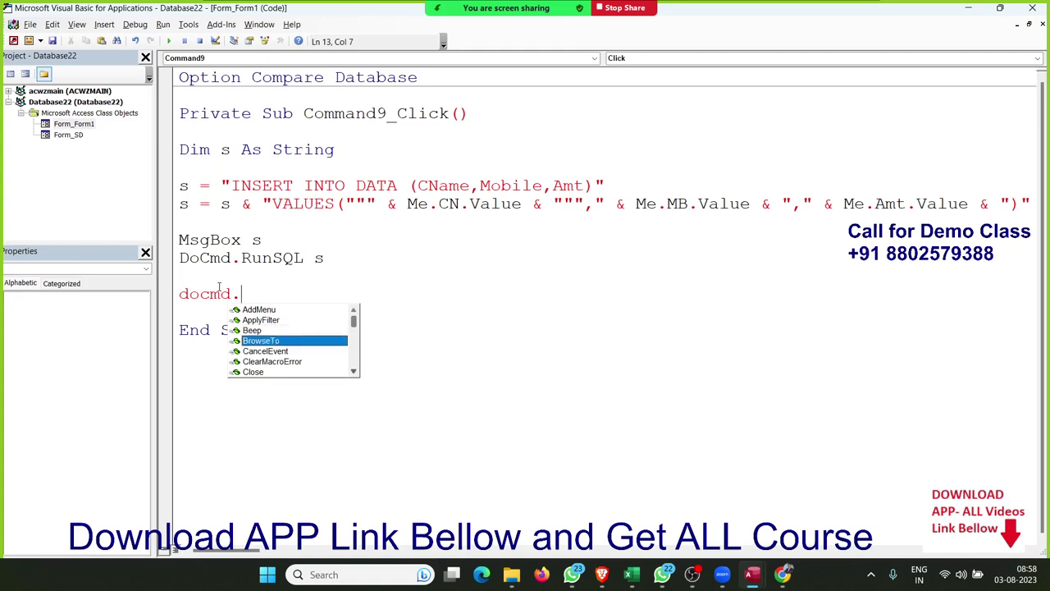
pyautogui.press('Down')
pyautogui.press('Down')
pyautogui.press('Down')
pyautogui.press('Down')
pyautogui.press('Down')
pyautogui.press('Down')
pyautogui.press('Down')
pyautogui.press('Up')
pyautogui.press('Up')
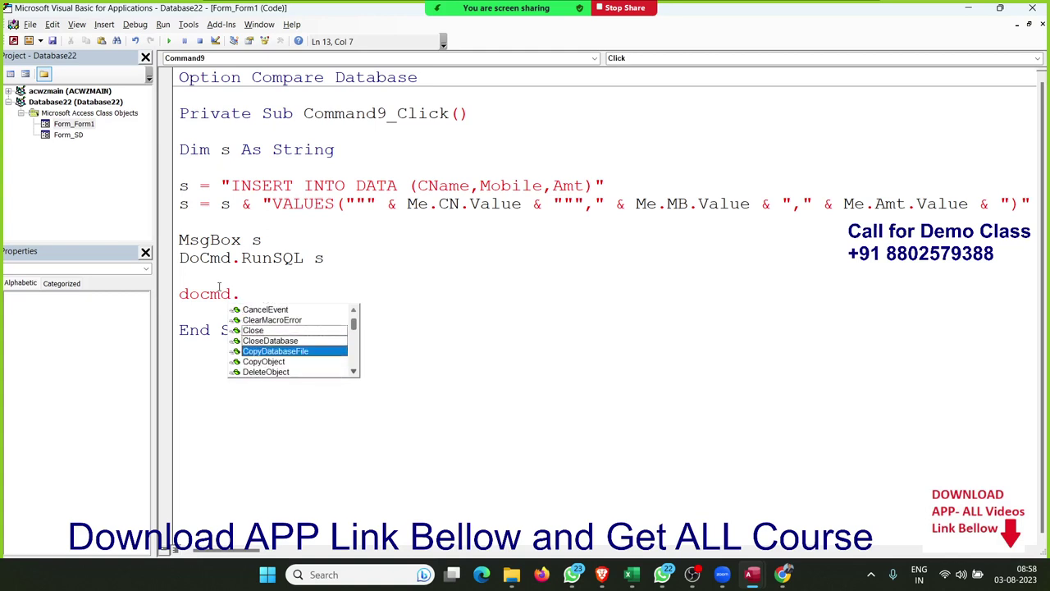
pyautogui.press('Down')
pyautogui.press('Down')
pyautogui.press('Down')
pyautogui.press('Down')
pyautogui.press('Down')
pyautogui.press('Down')
pyautogui.press('Down')
pyautogui.press('Down')
pyautogui.press('Down')
pyautogui.press('Down')
pyautogui.press('Down')
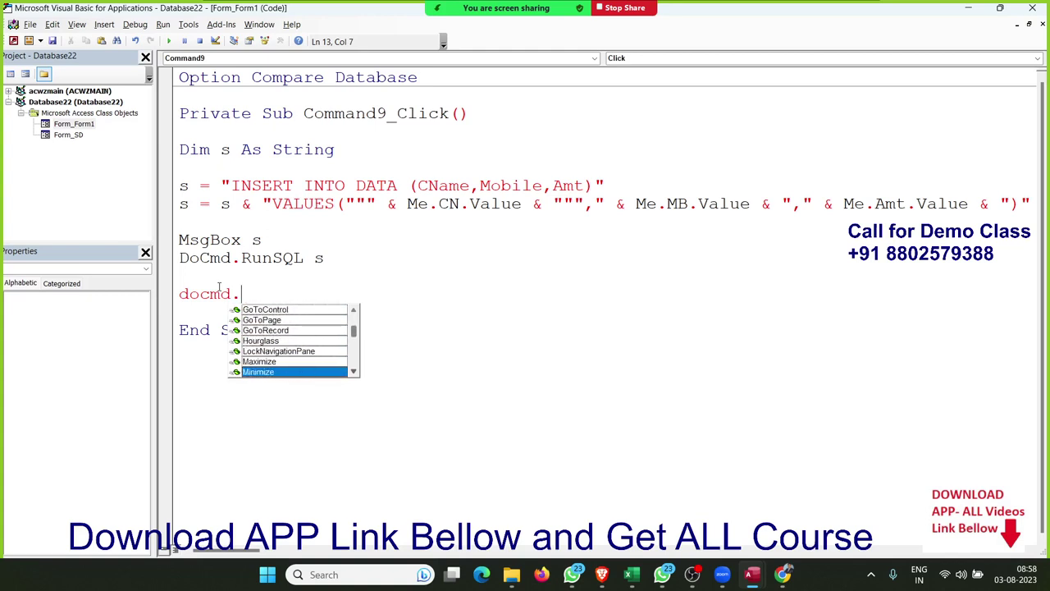
pyautogui.press('Down')
pyautogui.press('Down')
pyautogui.press('Down')
pyautogui.press('Down')
pyautogui.press('Down')
pyautogui.press('Down')
pyautogui.press('Down')
pyautogui.press('Down')
pyautogui.press('Down')
pyautogui.press('Down')
pyautogui.press('Down')
pyautogui.press('Down')
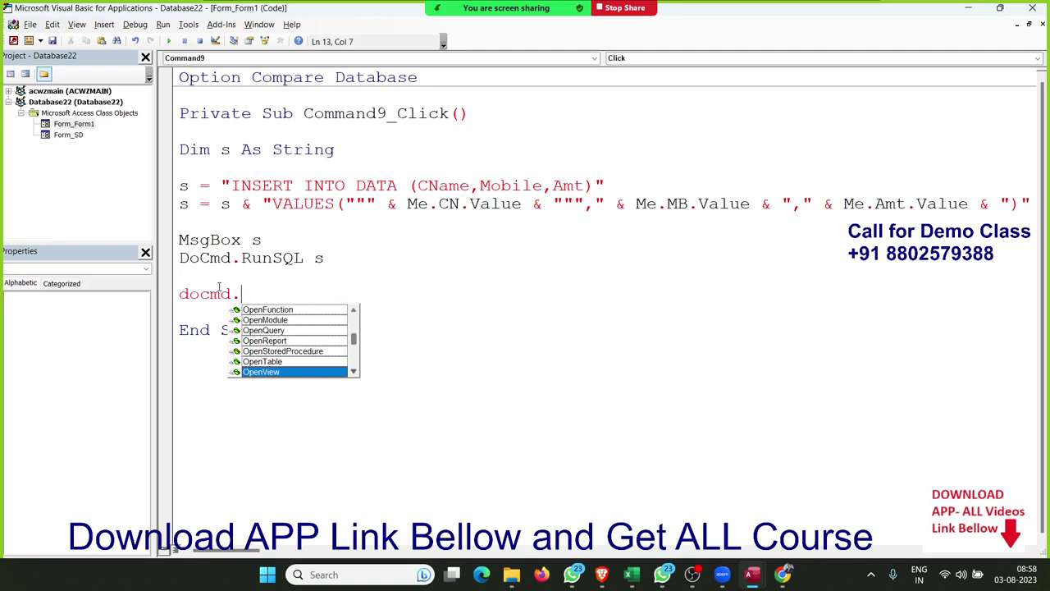
pyautogui.press('Down')
pyautogui.press('Down')
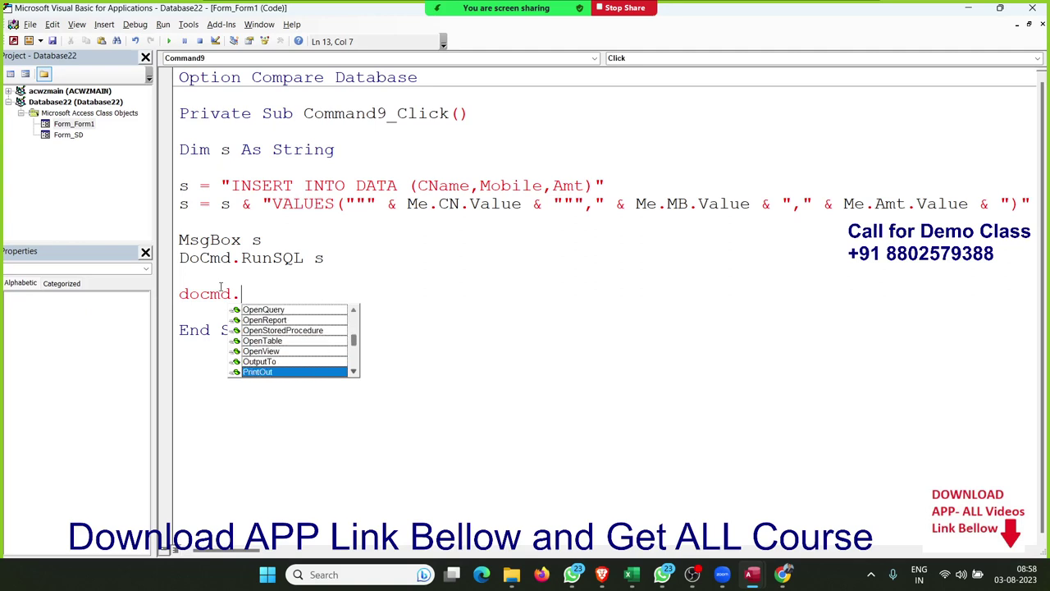
pyautogui.press('Down')
pyautogui.press('Down')
pyautogui.press('Down')
pyautogui.press('Down')
pyautogui.press('Down')
pyautogui.press('Down')
pyautogui.press('Down')
pyautogui.press('Down')
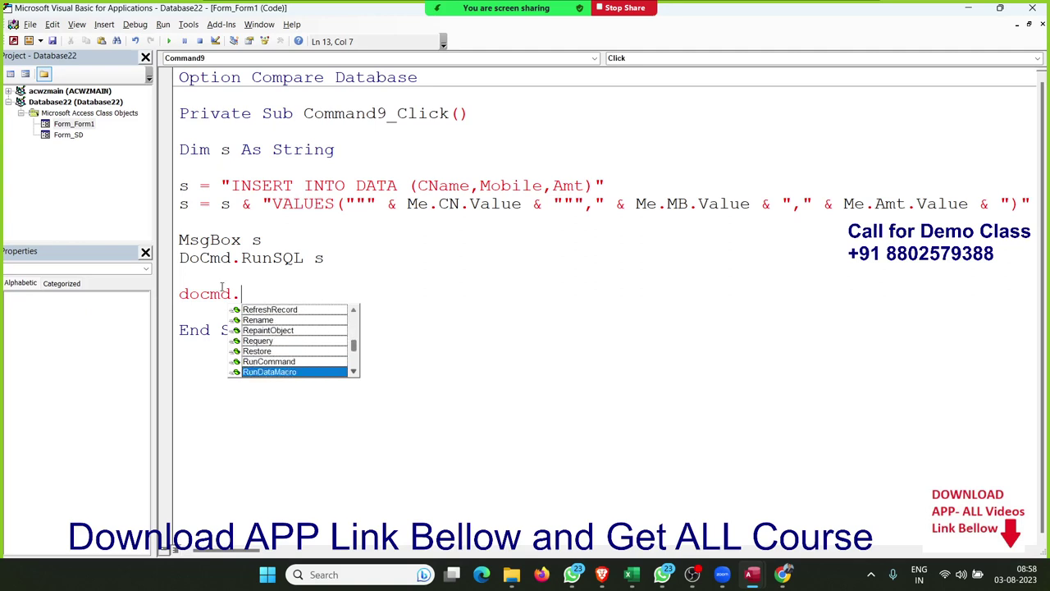
pyautogui.press('Down')
pyautogui.press('Down')
pyautogui.press('Down')
pyautogui.press('Down')
pyautogui.press('Down')
pyautogui.press('Down')
pyautogui.press('Down')
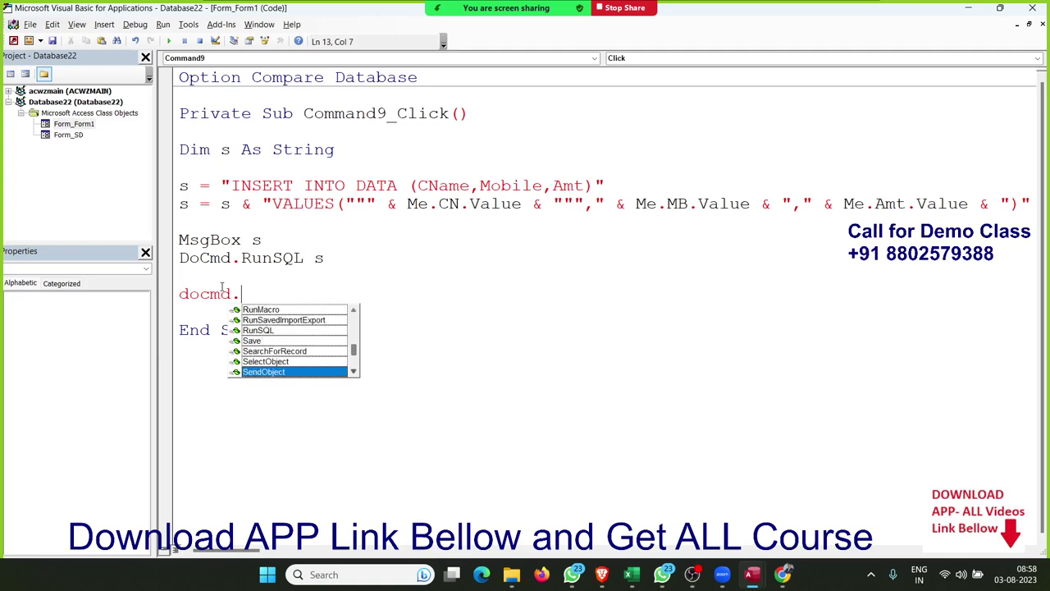
pyautogui.press('Down')
pyautogui.press('Down')
pyautogui.press('Down')
pyautogui.press('Down')
pyautogui.press('Down')
pyautogui.press('Down')
pyautogui.press('Down')
pyautogui.press('Down')
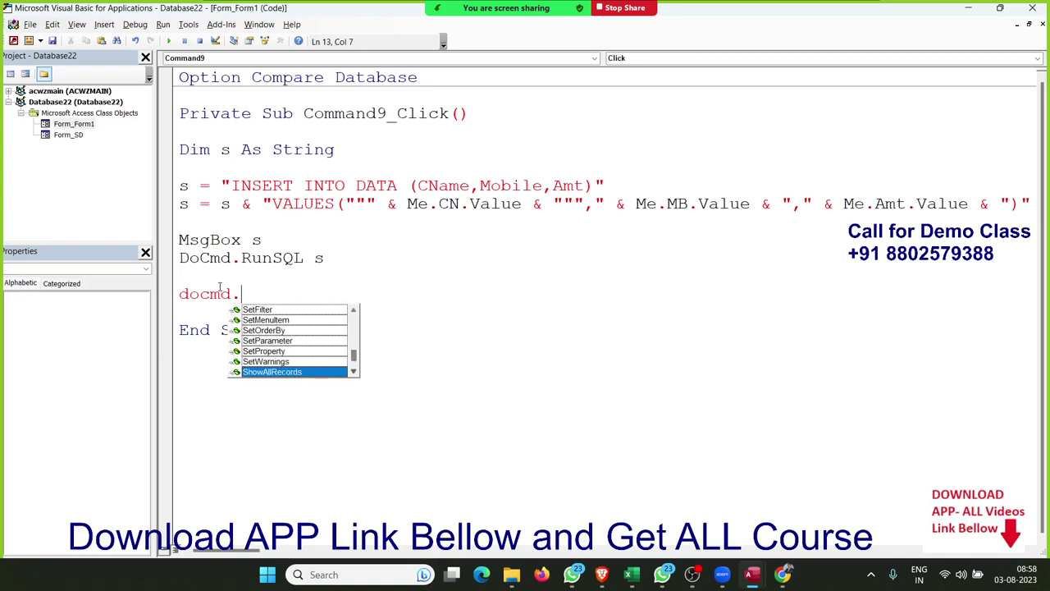
pyautogui.press('Down')
pyautogui.press('Down')
pyautogui.press('Down')
pyautogui.press('Down')
pyautogui.press('Down')
pyautogui.press('Down')
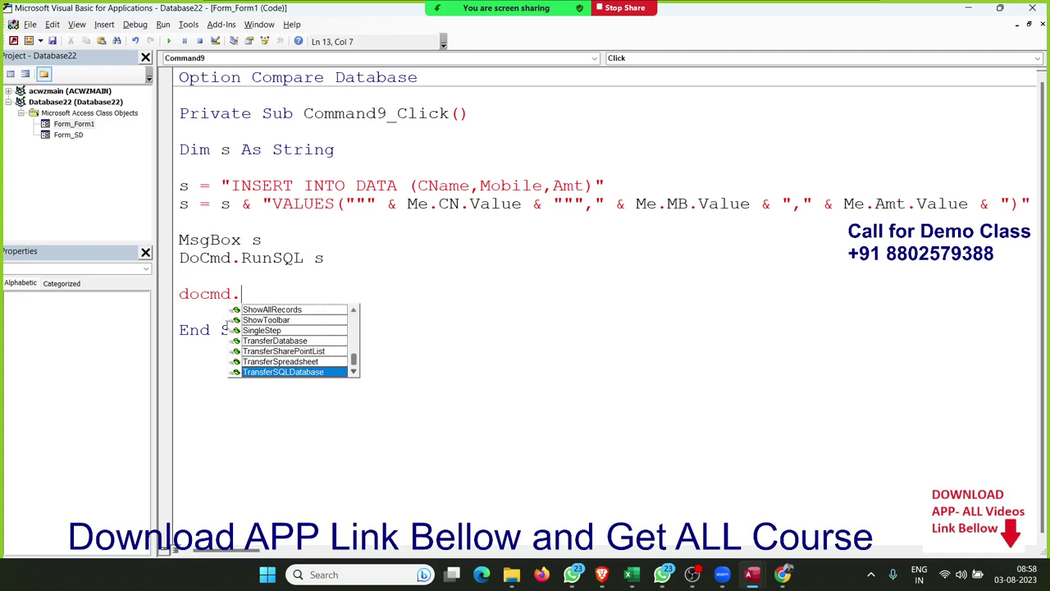
# Delete the unfinished 'docmd.' text and switch back to Form1 in Access
pyautogui.moveTo(237, 294); pyautogui.dragTo(176, 295)
pyautogui.press('BackSpace')
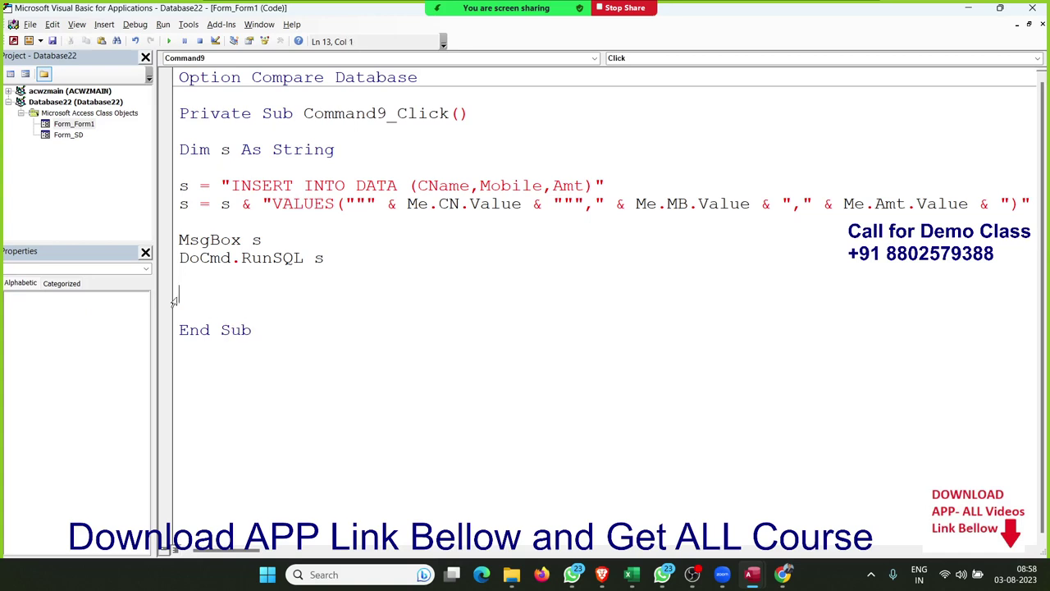
pyautogui.click(252, 343)
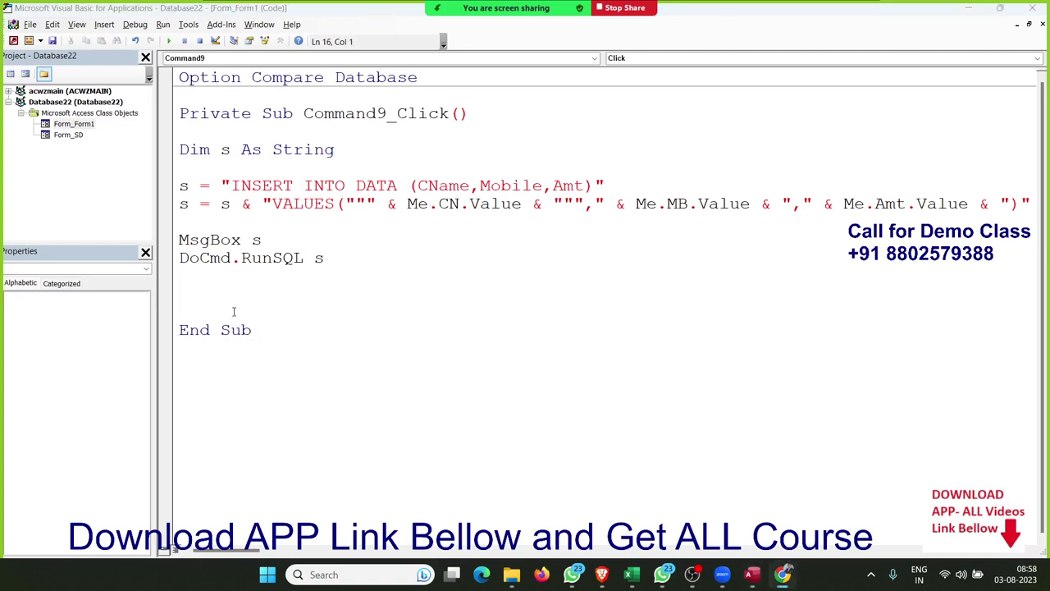
pyautogui.hotkey('alt', 'Tab')
pyautogui.hotkey('alt', 'Tab')
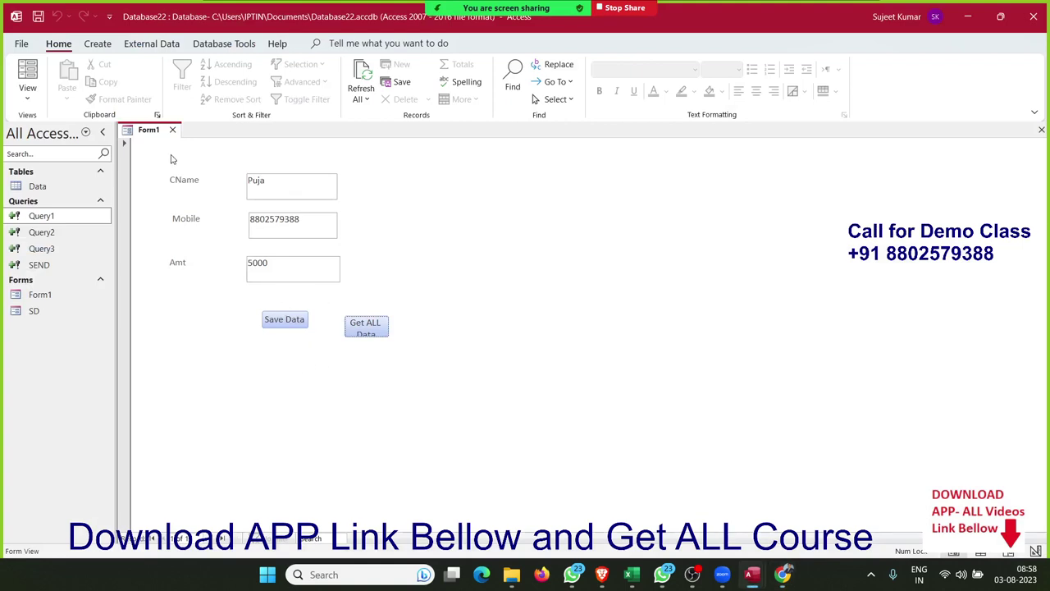
# Close Form1, saving its design, and create a new blank form in Design View
pyautogui.click(172, 130)
pyautogui.click(485, 327)
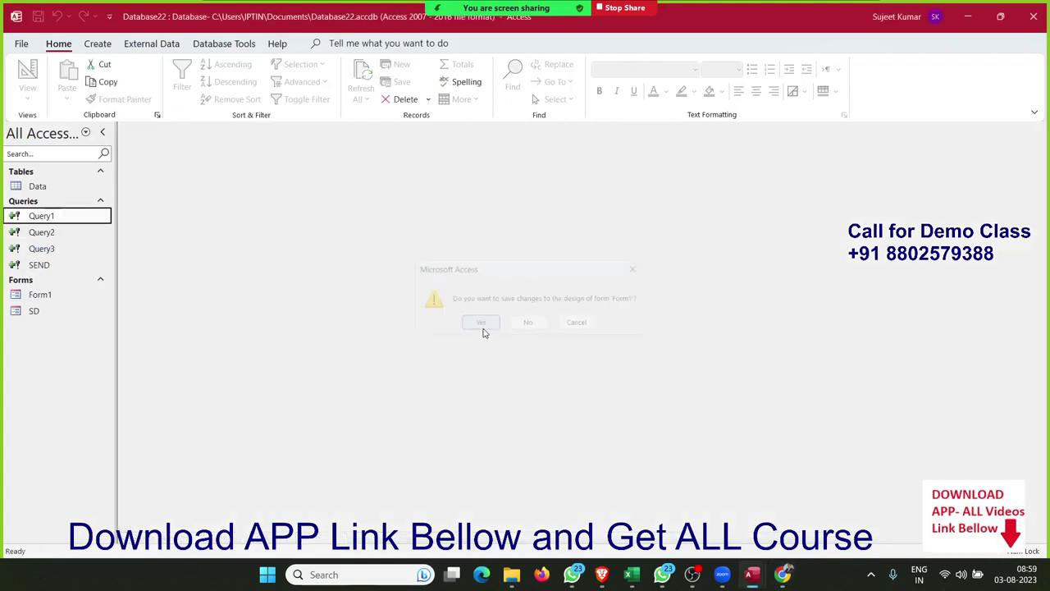
pyautogui.click(97, 44)
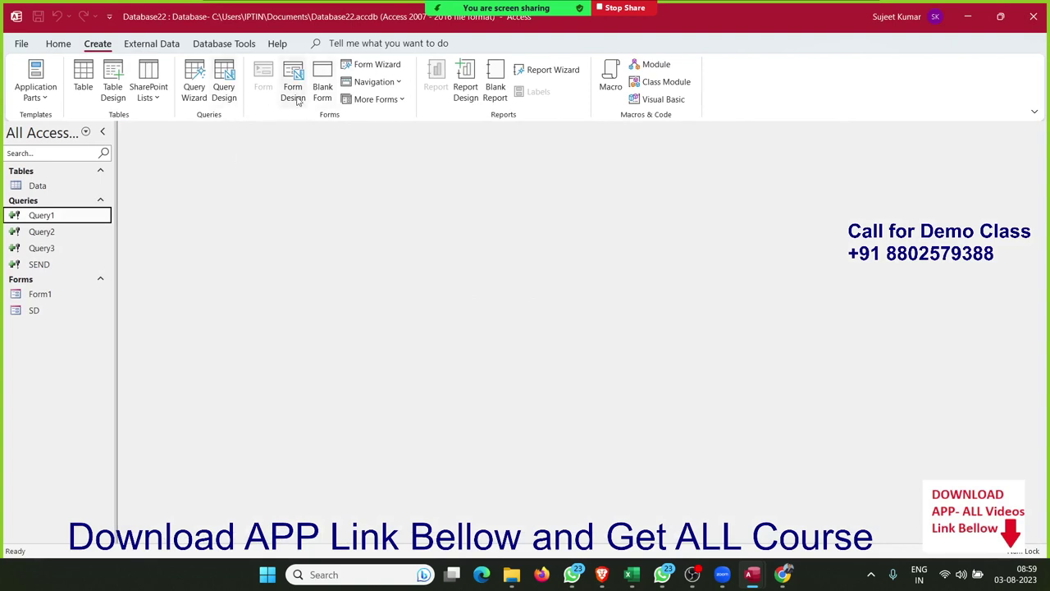
pyautogui.click(296, 92)
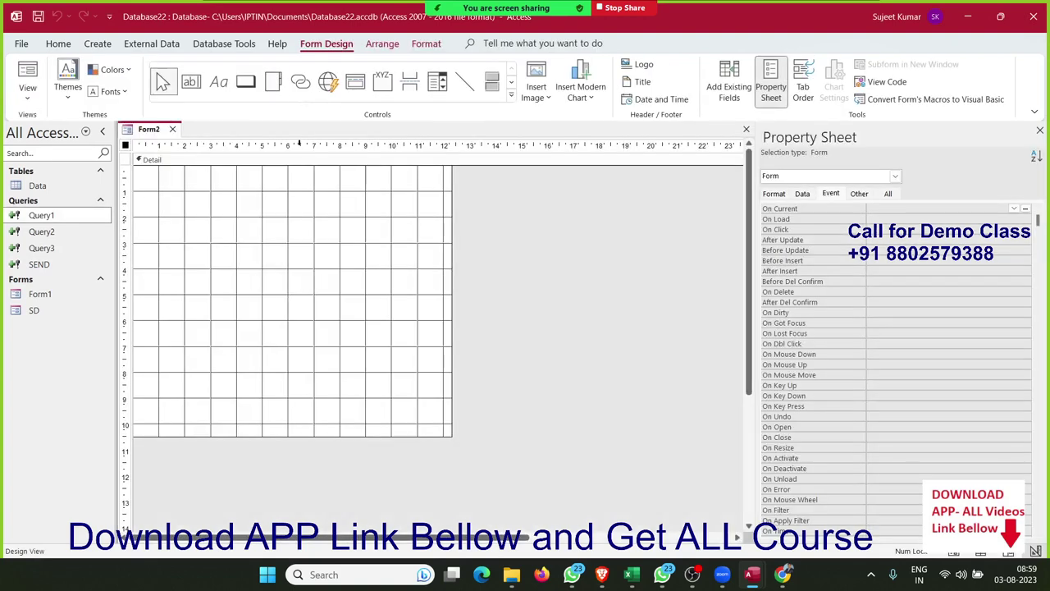
# Draw a plain Command1 button on the new form, cancelling the button wizard
pyautogui.click(246, 82)
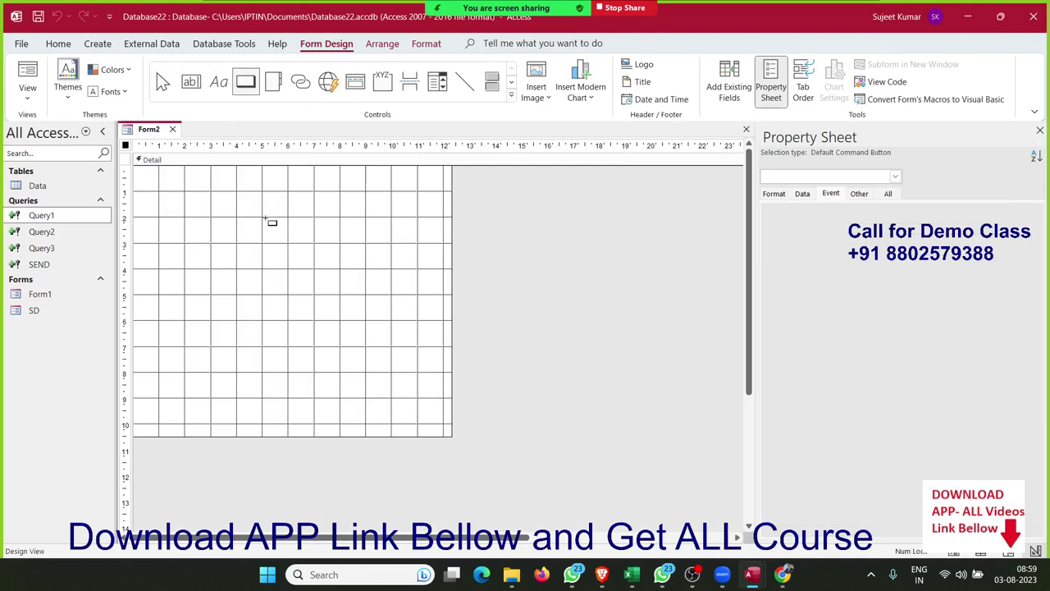
pyautogui.moveTo(254, 263); pyautogui.dragTo(300, 287)
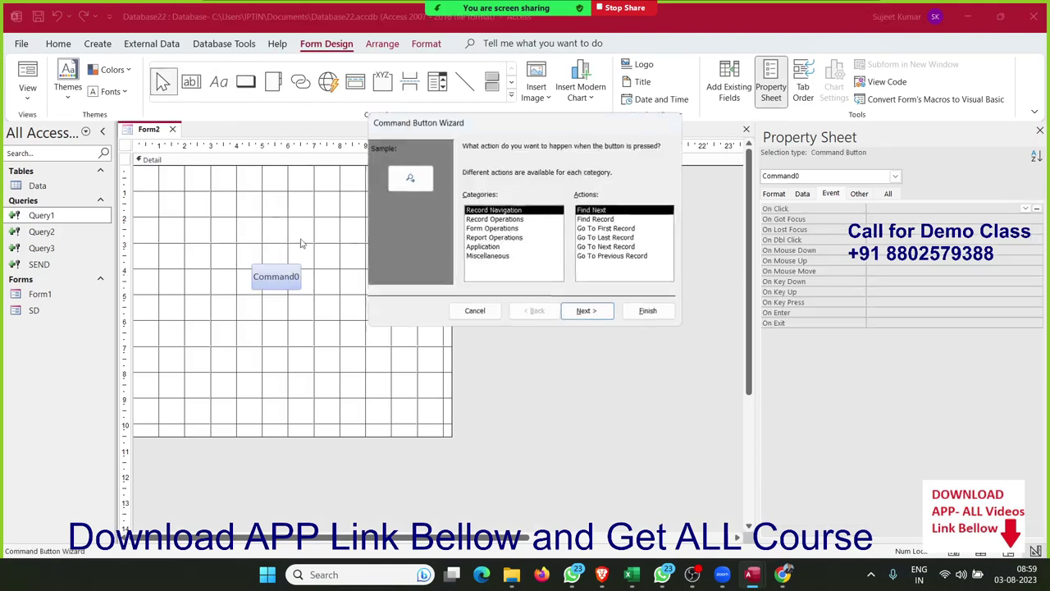
pyautogui.click(493, 247)
pyautogui.click(480, 228)
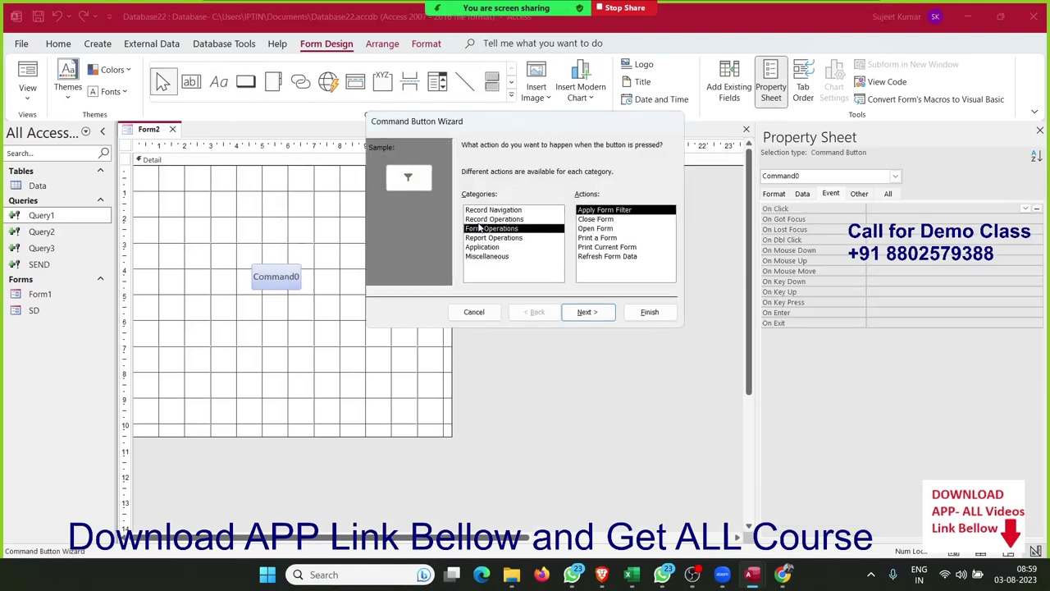
pyautogui.click(484, 219)
pyautogui.click(484, 210)
pyautogui.click(645, 312)
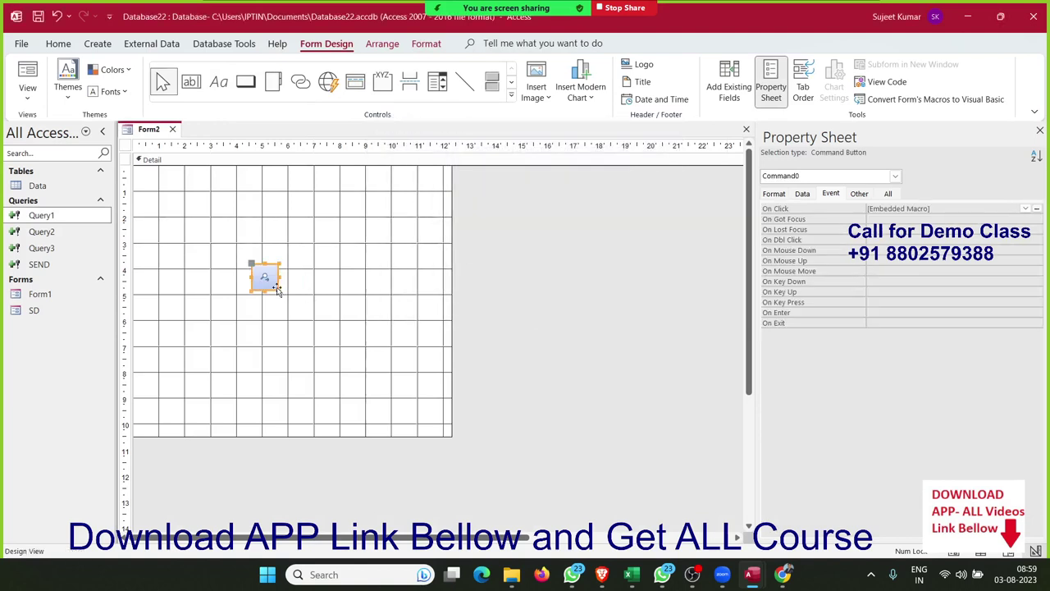
pyautogui.hotkey('ctrl', 'z')
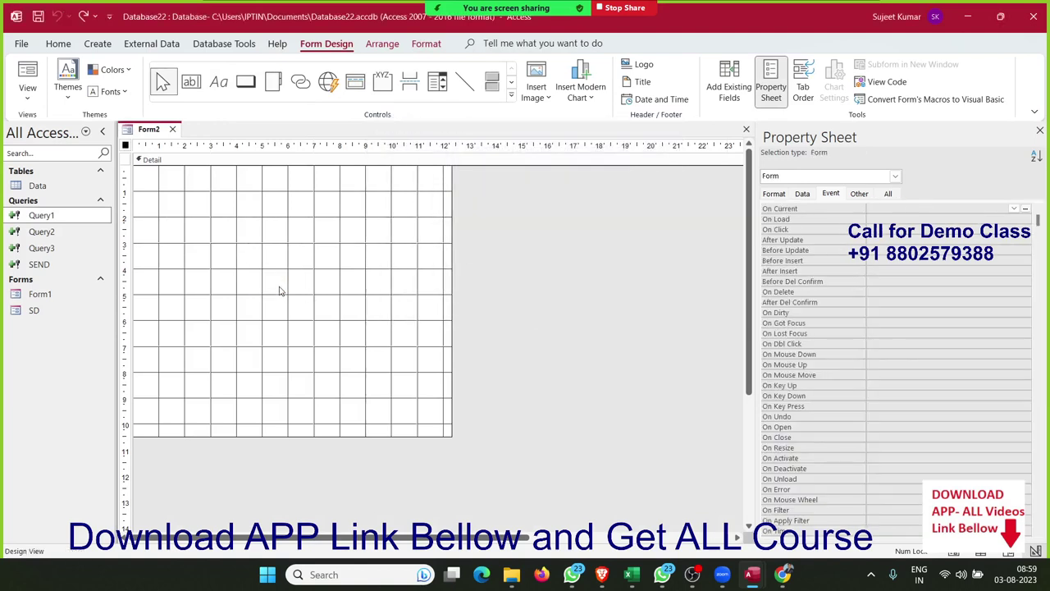
pyautogui.click(246, 81)
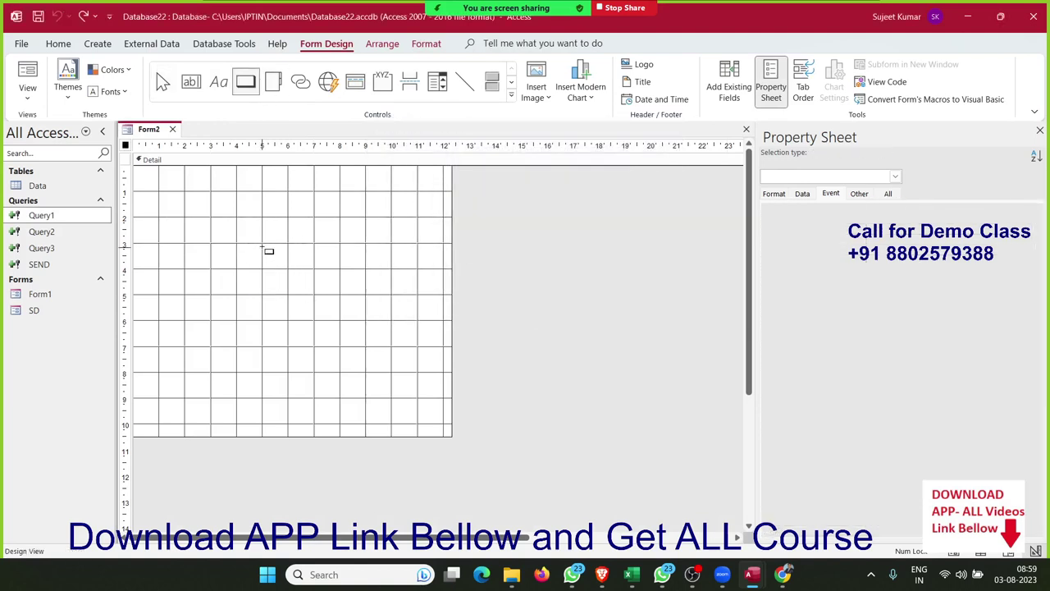
pyautogui.moveTo(263, 248); pyautogui.dragTo(321, 279)
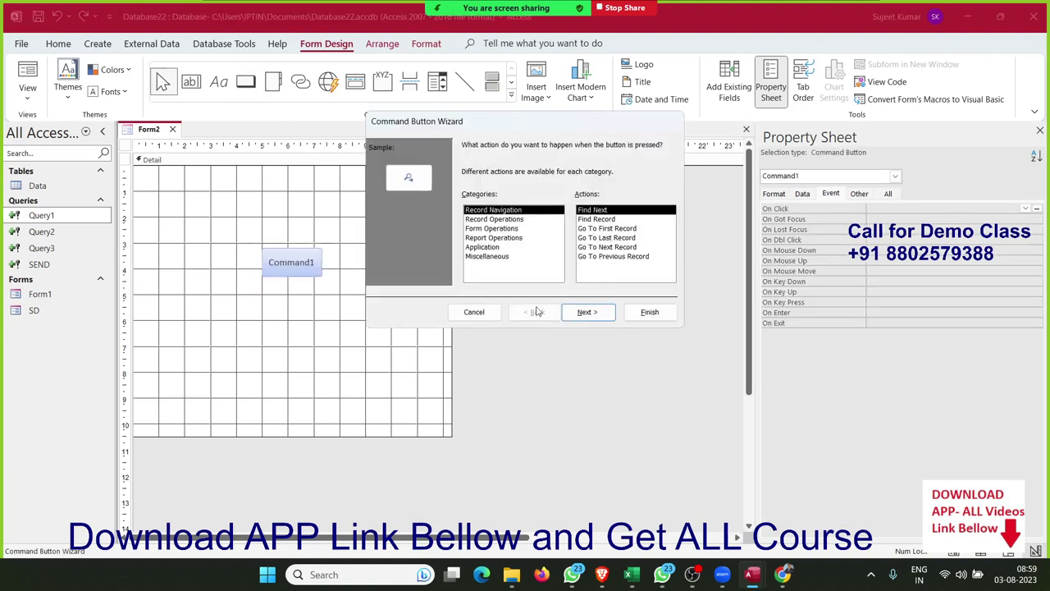
pyautogui.click(479, 314)
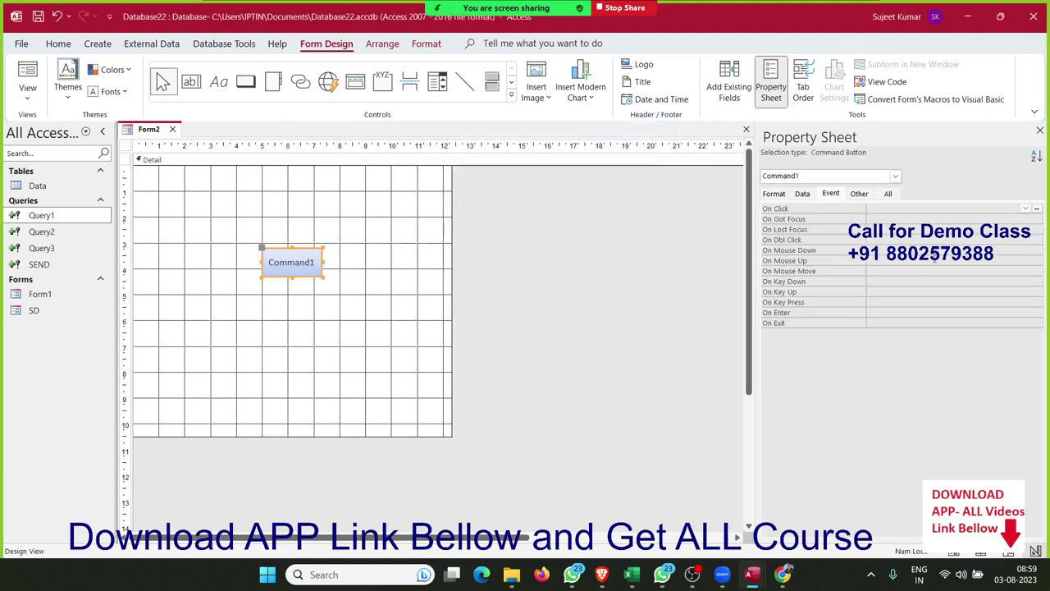
# Write DoCmd.Beep in Command1_Click using the Code Builder, then return to Access
pyautogui.click(1037, 208)
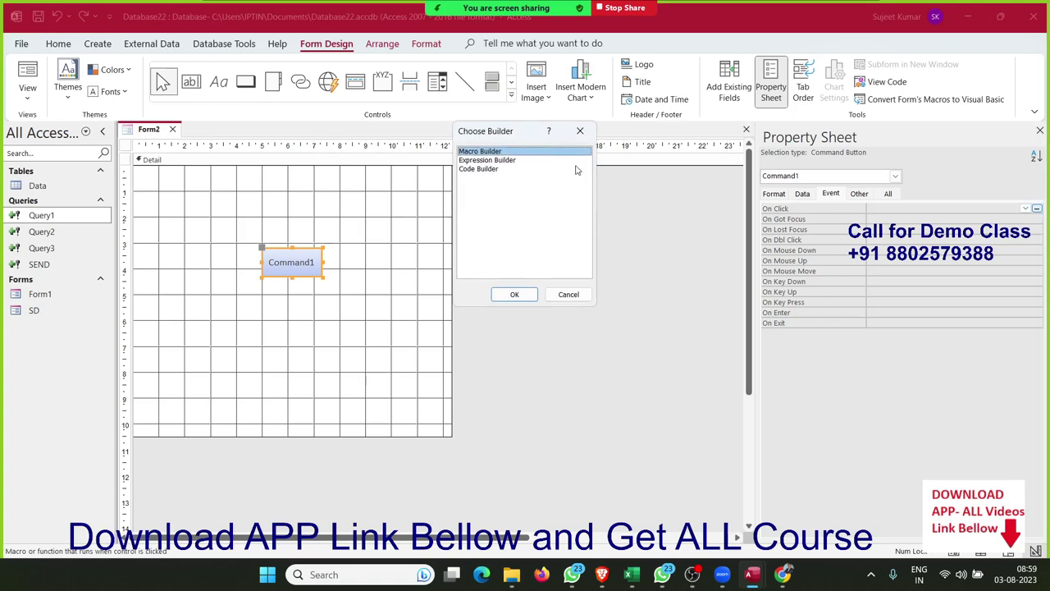
pyautogui.click(501, 169)
pyautogui.click(517, 294)
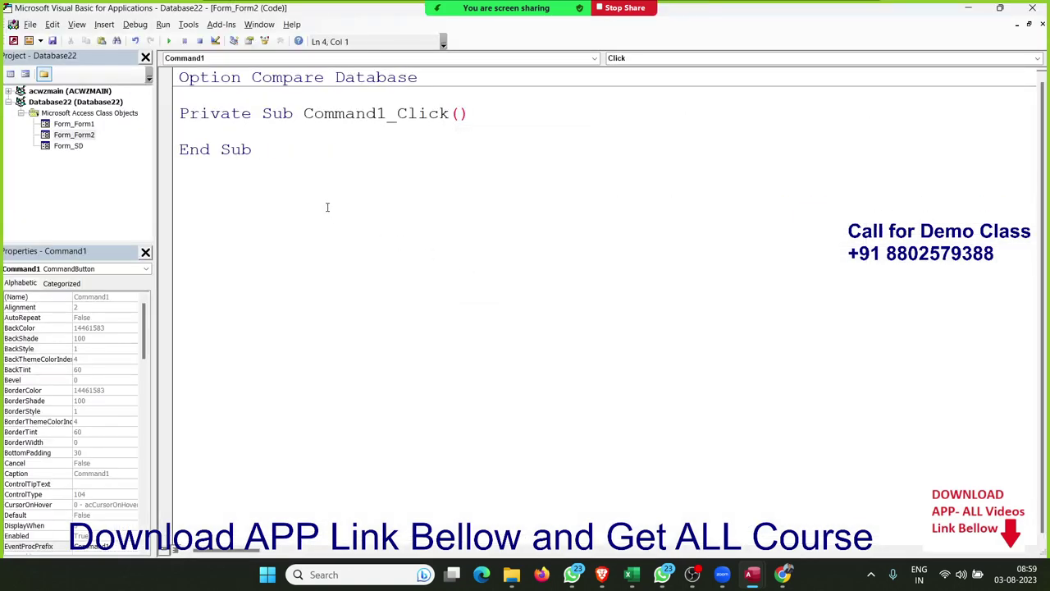
pyautogui.write('doc')
pyautogui.write('md.')
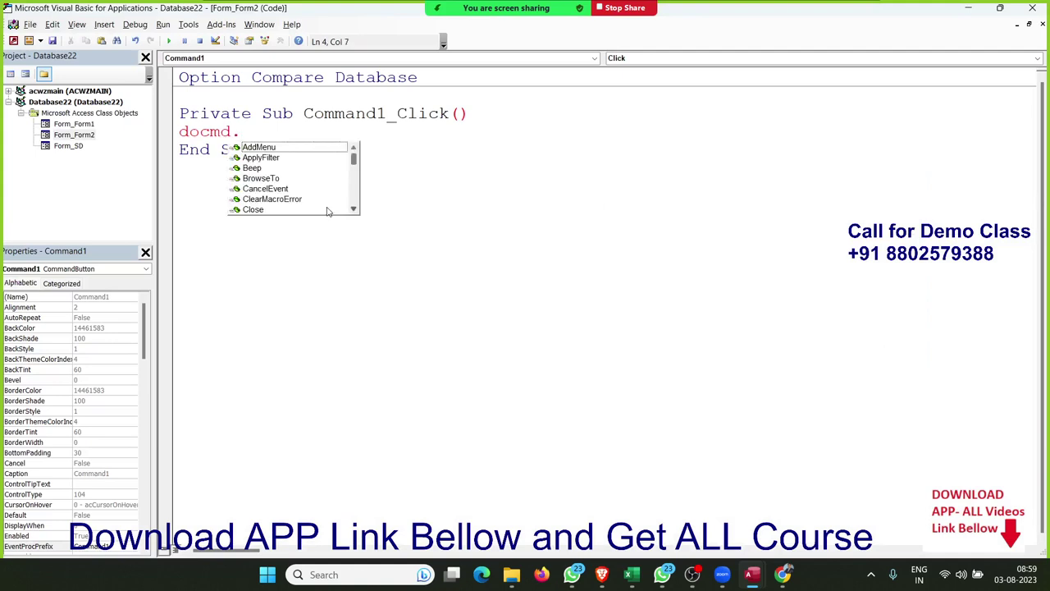
pyautogui.press('Down')
pyautogui.press('Down')
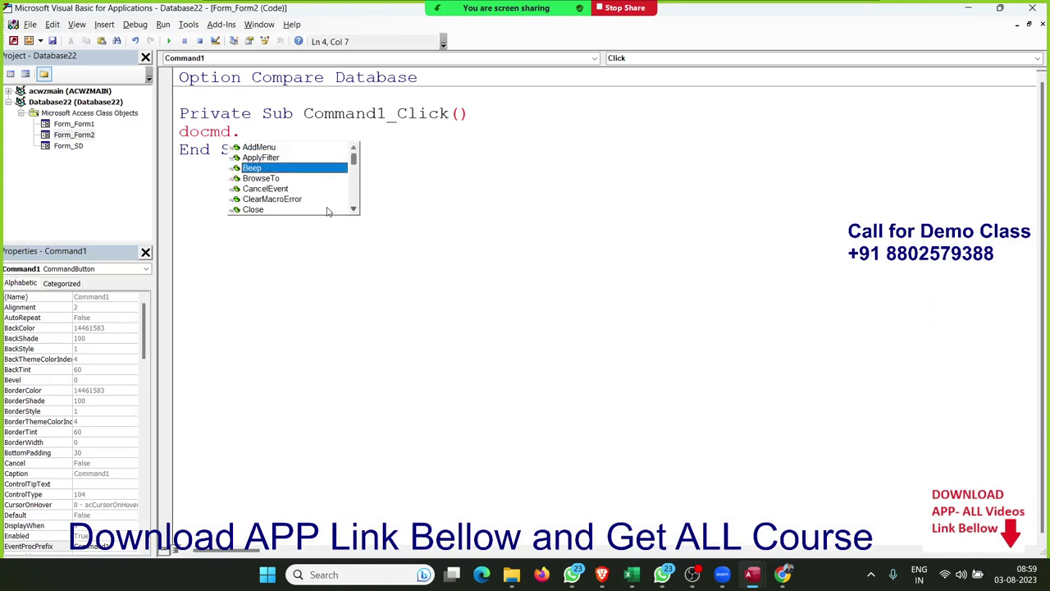
pyautogui.press('Tab')
pyautogui.click(602, 170)
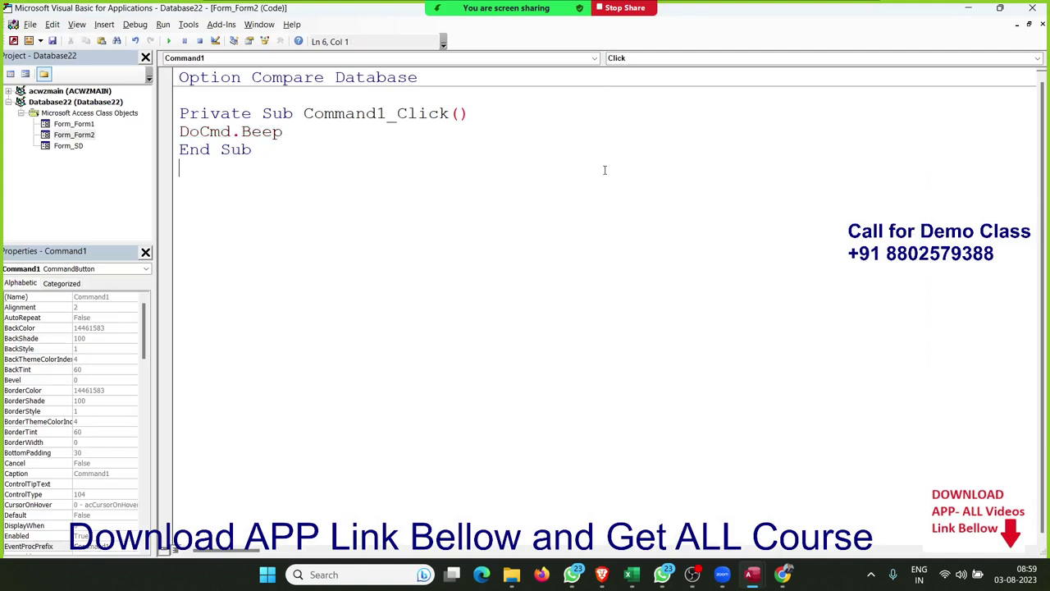
pyautogui.hotkey('alt', 'F11')
# Close the new form's design and save it as Form2
pyautogui.click(173, 129)
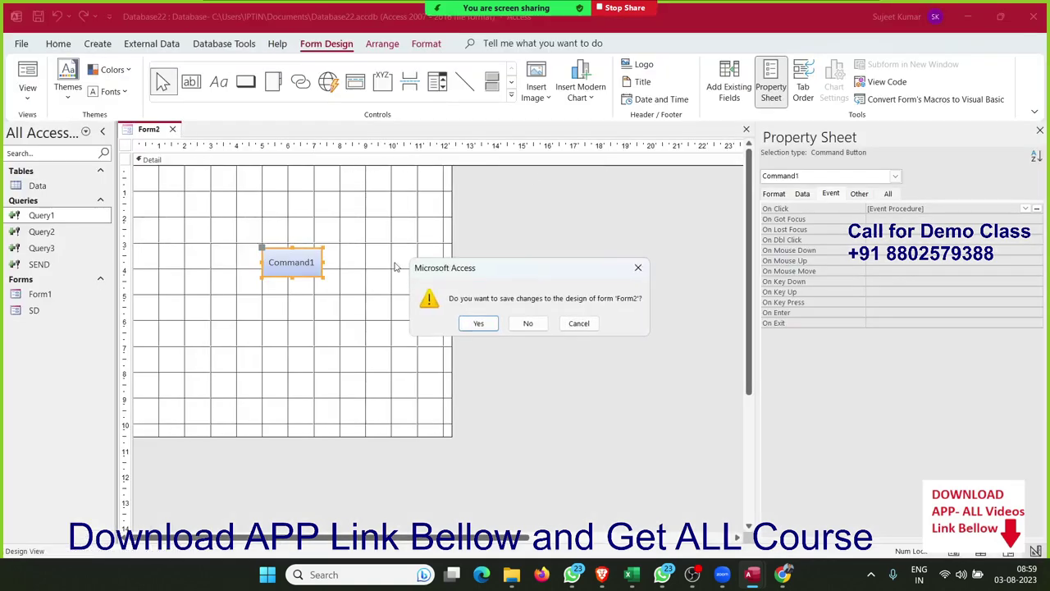
pyautogui.click(481, 326)
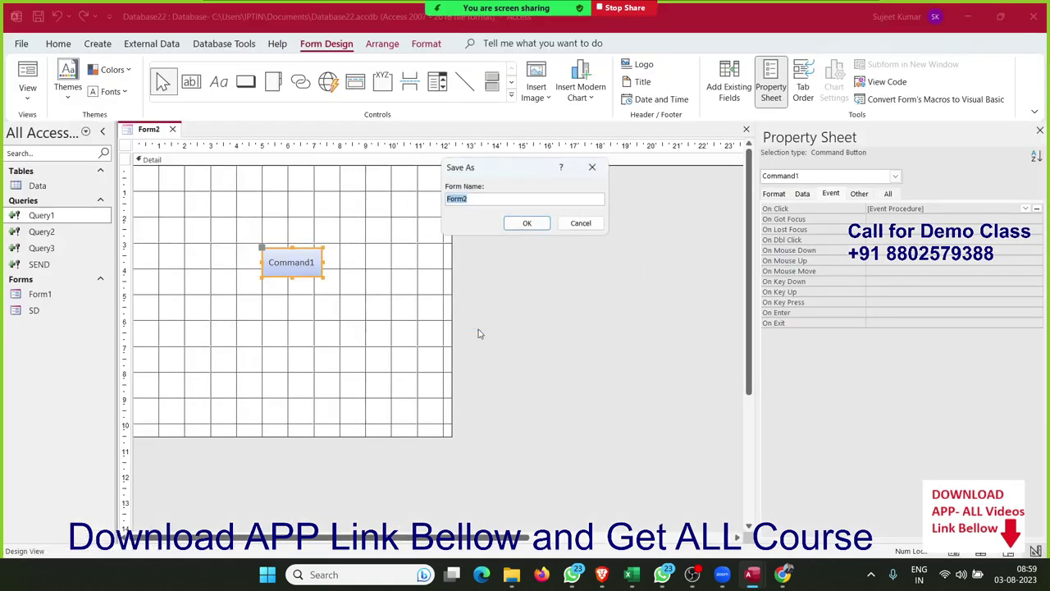
pyautogui.click(530, 225)
# Open Form2 and click Command1 several times to hear the beep
pyautogui.doubleClick(43, 312)
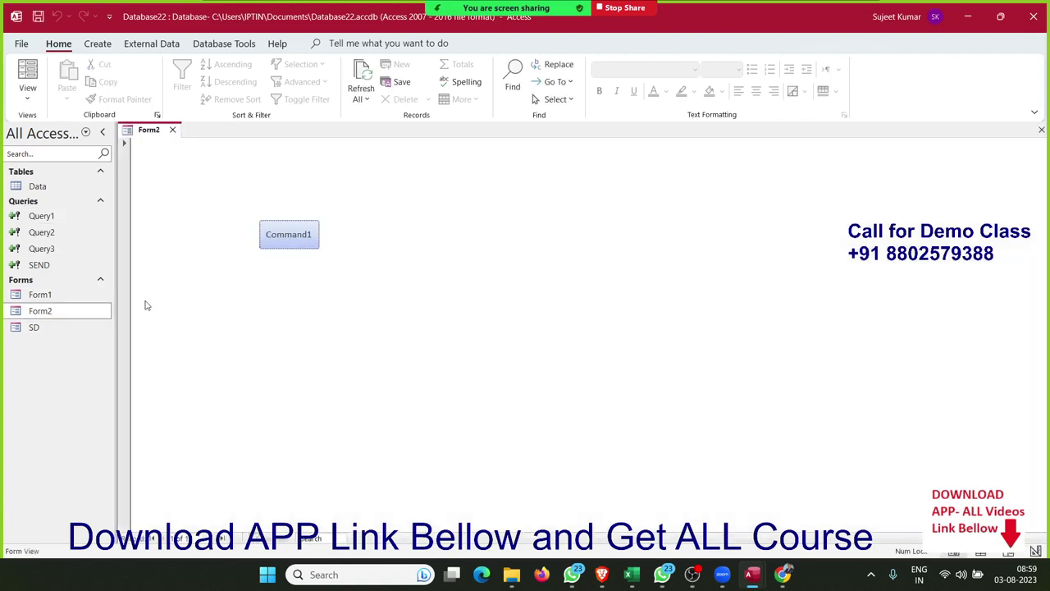
pyautogui.click(304, 239)
pyautogui.click(305, 245)
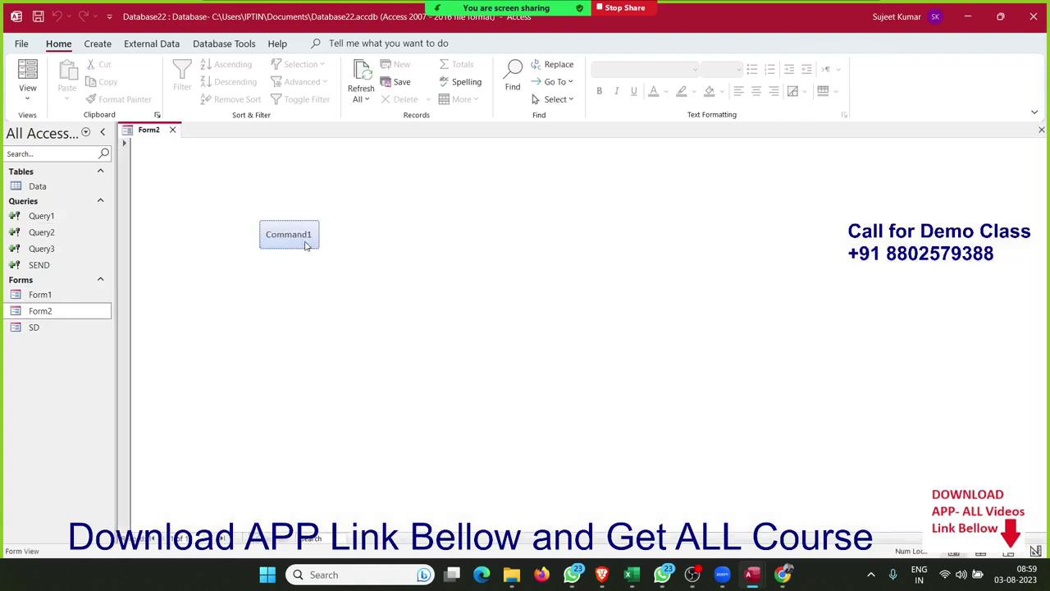
pyautogui.click(305, 244)
pyautogui.click(305, 245)
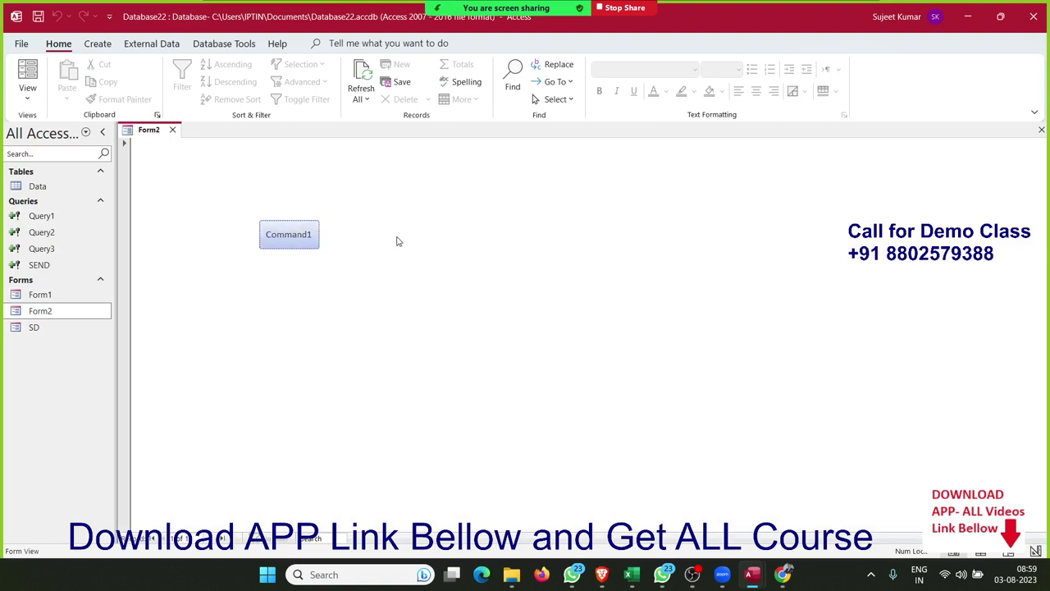
# Add a DoCmd.OpenForm FORM1 line below DoCmd.Beep in Command1's click code
pyautogui.click(173, 130)
pyautogui.hotkey('alt', 'F11')
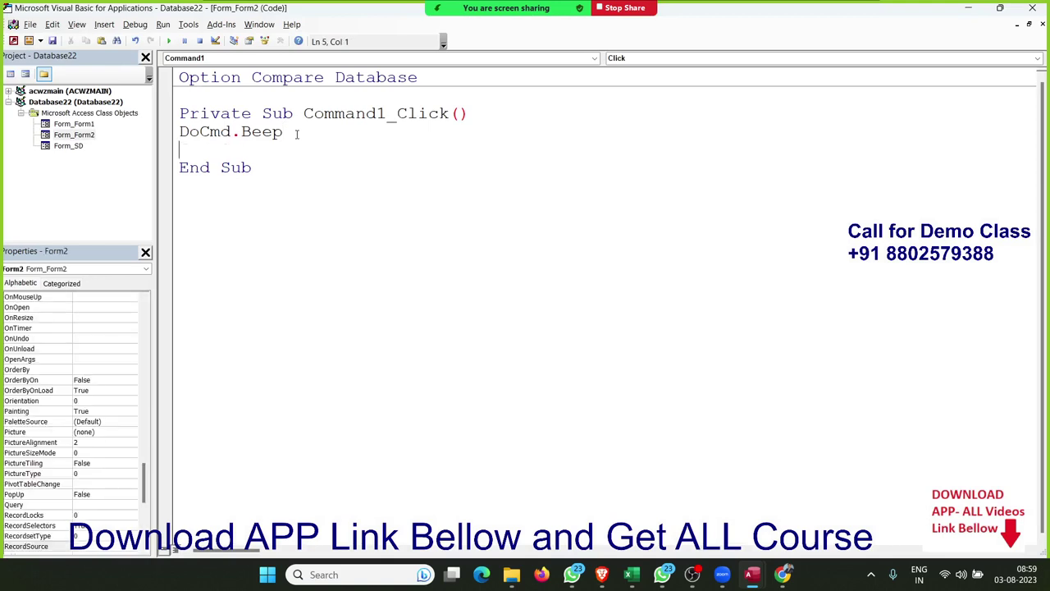
pyautogui.press('Return')
pyautogui.write('doc')
pyautogui.write('md.')
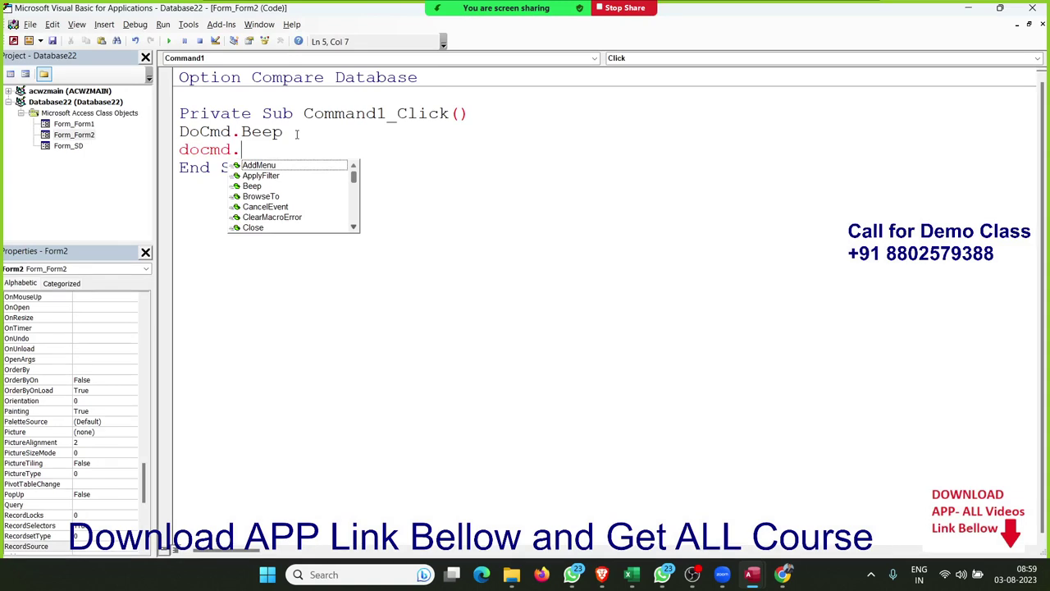
pyautogui.press('Down')
pyautogui.press('Down')
pyautogui.press('Down')
pyautogui.press('Down')
pyautogui.press('Down')
pyautogui.press('Down')
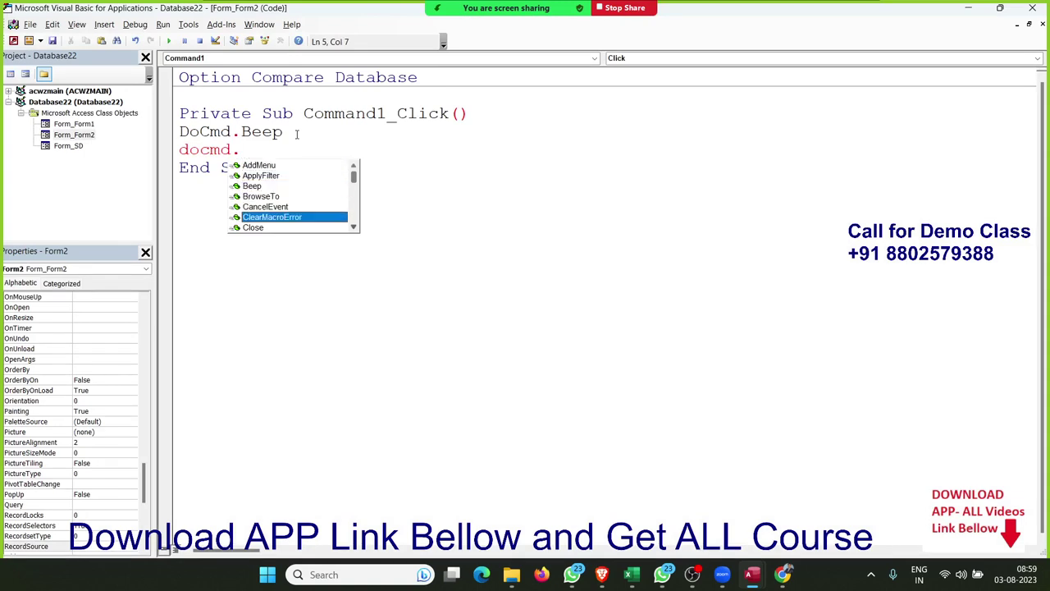
pyautogui.press('Down')
pyautogui.press('Down')
pyautogui.press('Down')
pyautogui.press('Down')
pyautogui.press('Down')
pyautogui.press('Down')
pyautogui.press('Down')
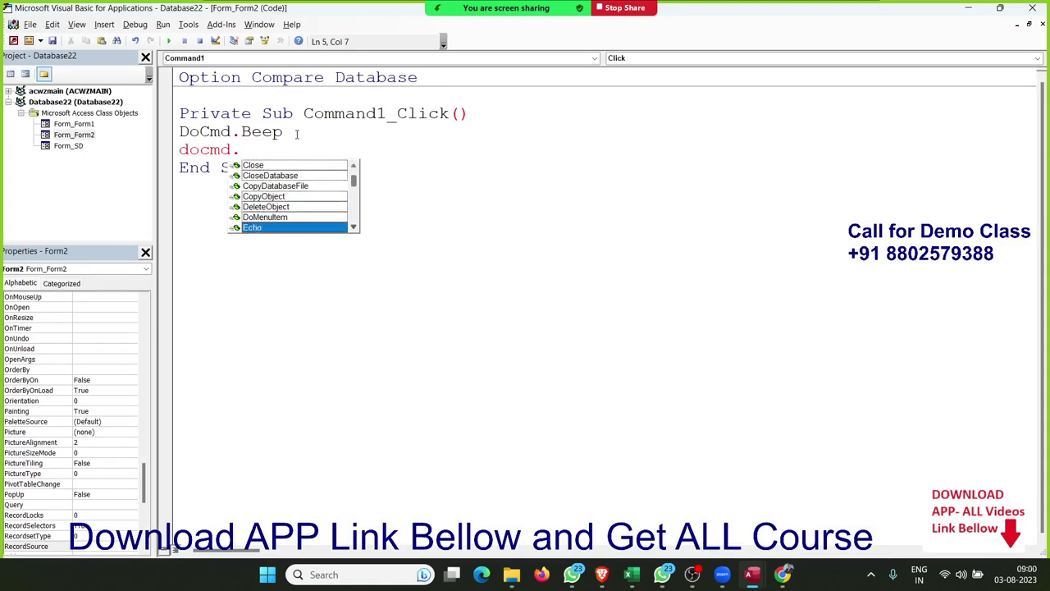
pyautogui.press('Up')
pyautogui.press('Up')
pyautogui.press('Down')
pyautogui.press('Down')
pyautogui.press('Down')
pyautogui.press('Down')
pyautogui.press('Down')
pyautogui.press('Down')
pyautogui.press('Down')
pyautogui.press('Down')
pyautogui.press('Down')
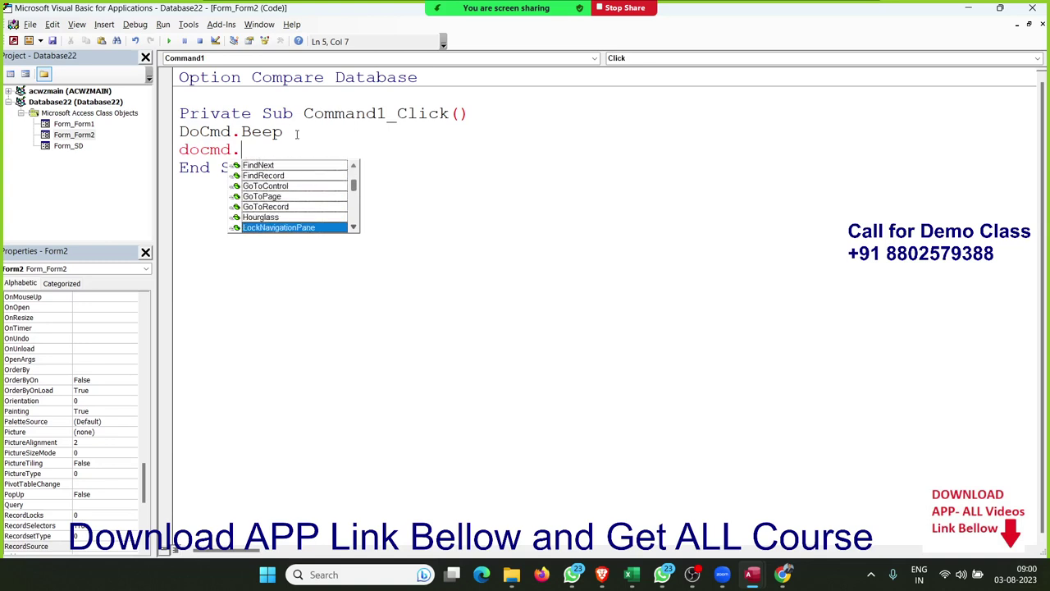
pyautogui.press('Up')
pyautogui.press('Up')
pyautogui.press('Up')
pyautogui.press('Up')
pyautogui.press('Down')
pyautogui.press('Down')
pyautogui.press('Down')
pyautogui.press('Down')
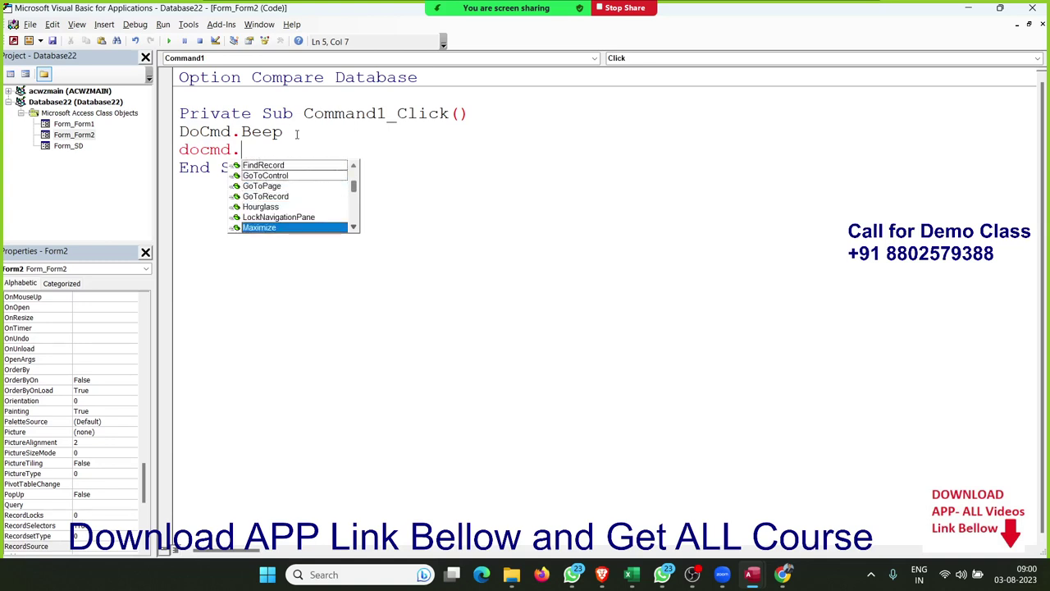
pyautogui.press('Down')
pyautogui.press('Down')
pyautogui.press('Down')
pyautogui.press('Down')
pyautogui.press('Down')
pyautogui.press('Down')
pyautogui.press('Down')
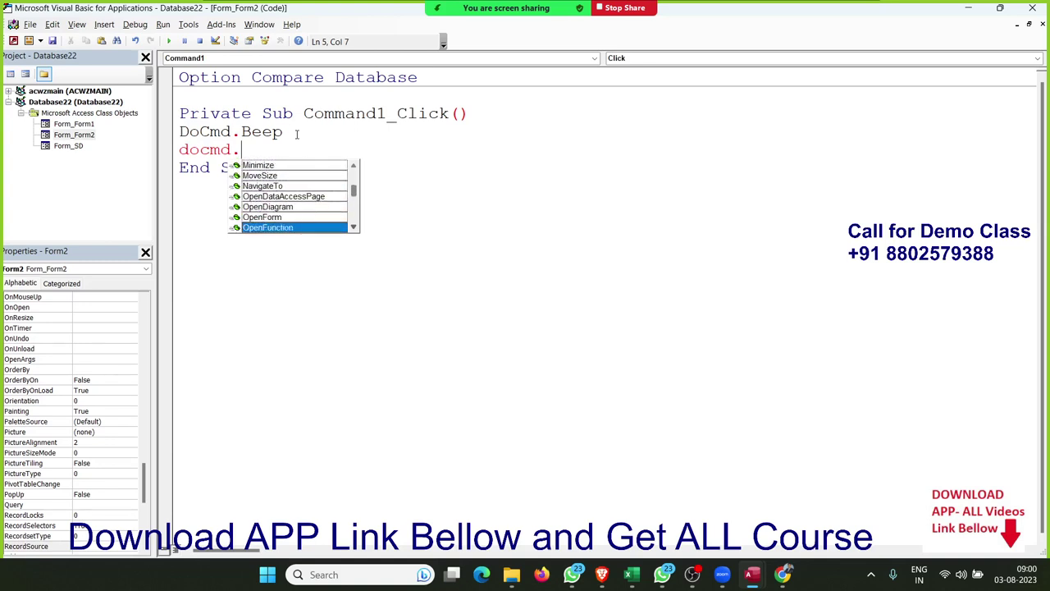
pyautogui.press('Down')
pyautogui.press('Up')
pyautogui.press('Up')
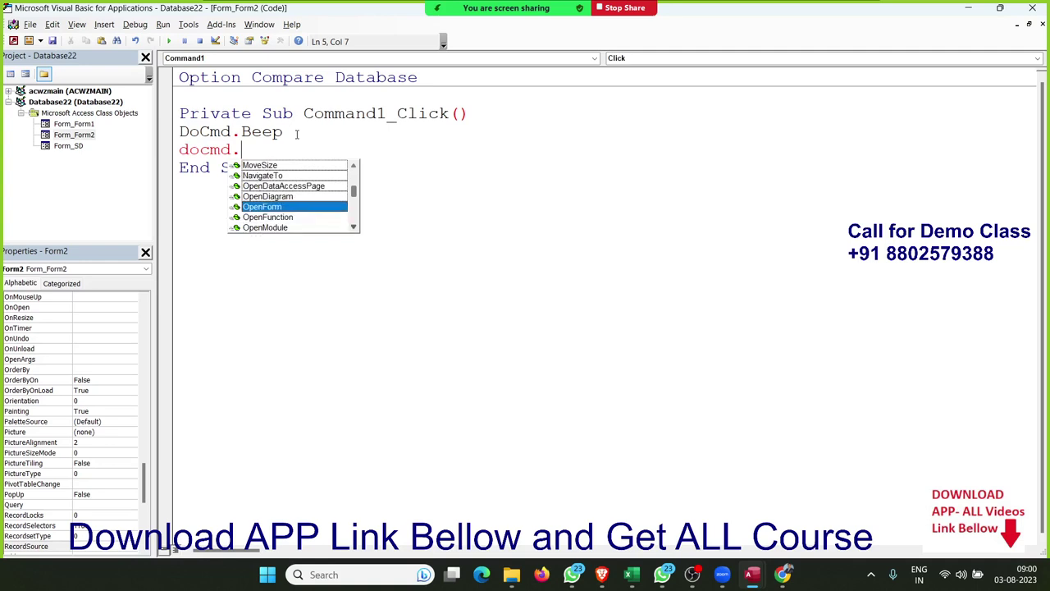
pyautogui.press('Tab')
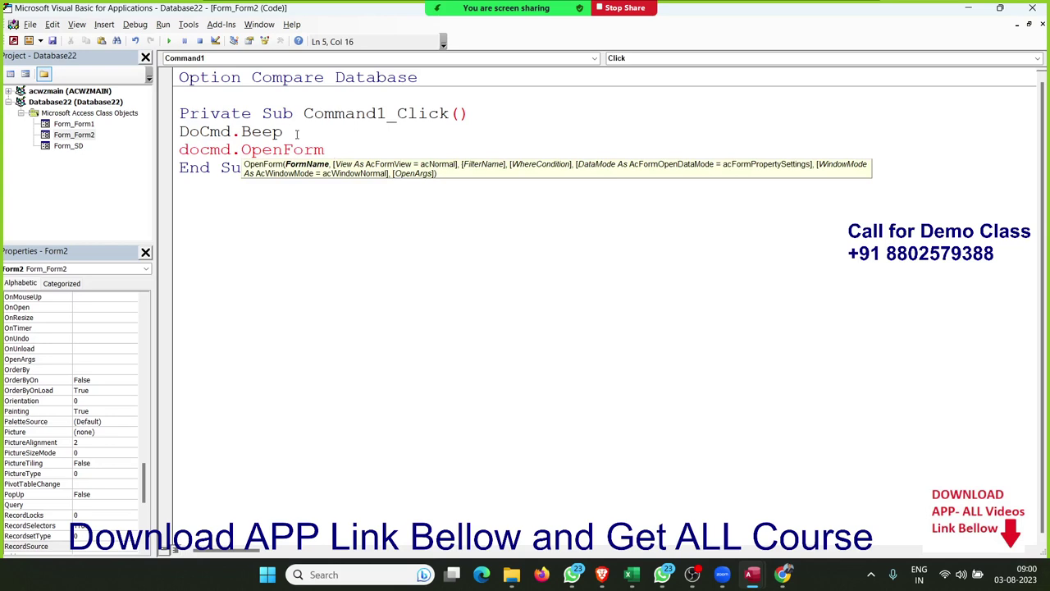
pyautogui.write('FORM')
pyautogui.write('1')
pyautogui.press('Up')
# Save Form2's design, run its Command1 button, and Debug run-time error 2494
pyautogui.hotkey('alt', 'F11')
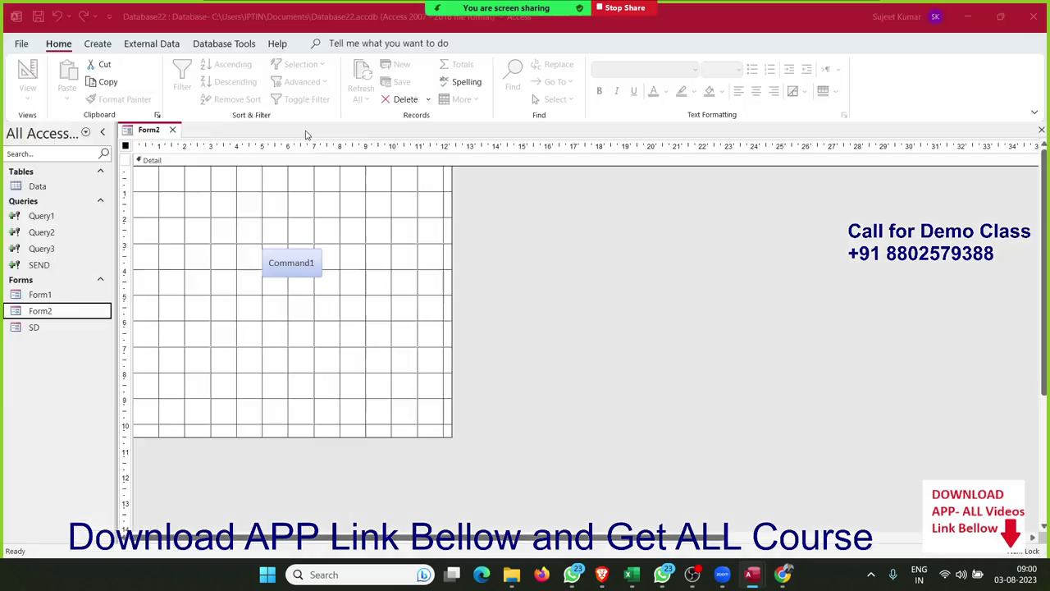
pyautogui.click(172, 129)
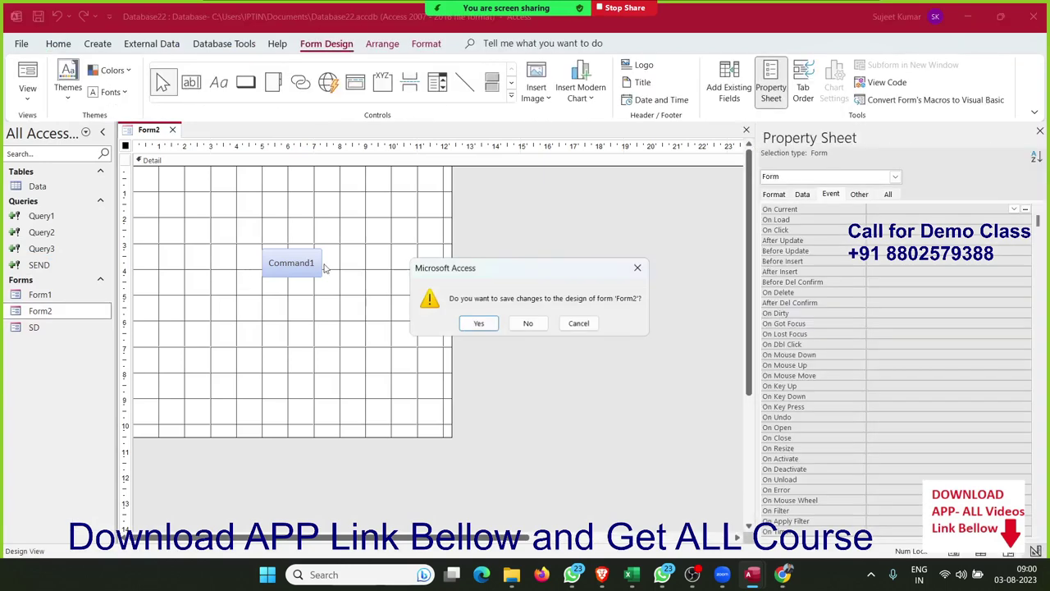
pyautogui.click(479, 323)
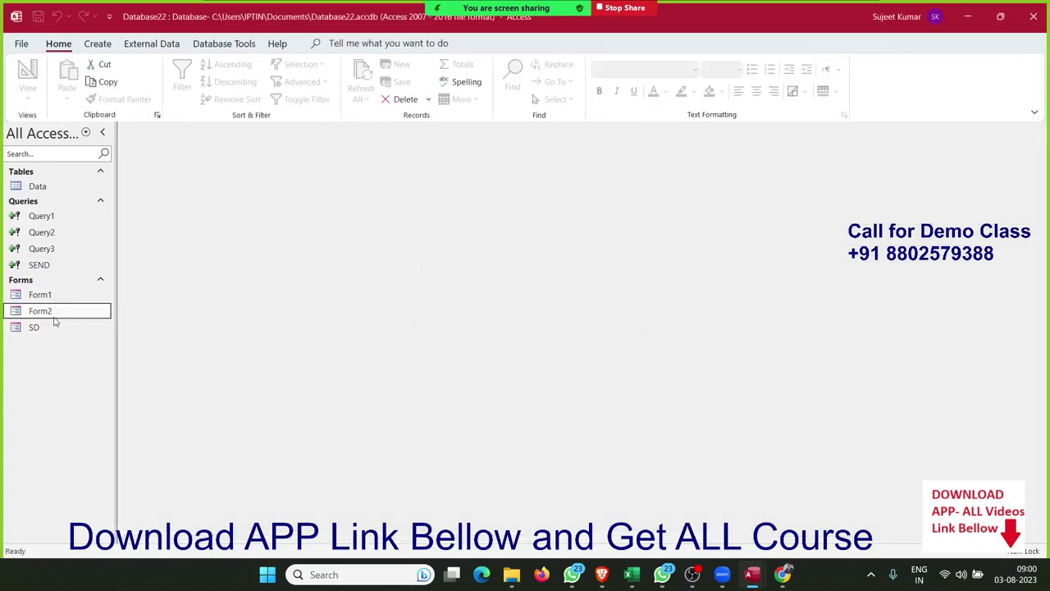
pyautogui.doubleClick(55, 318)
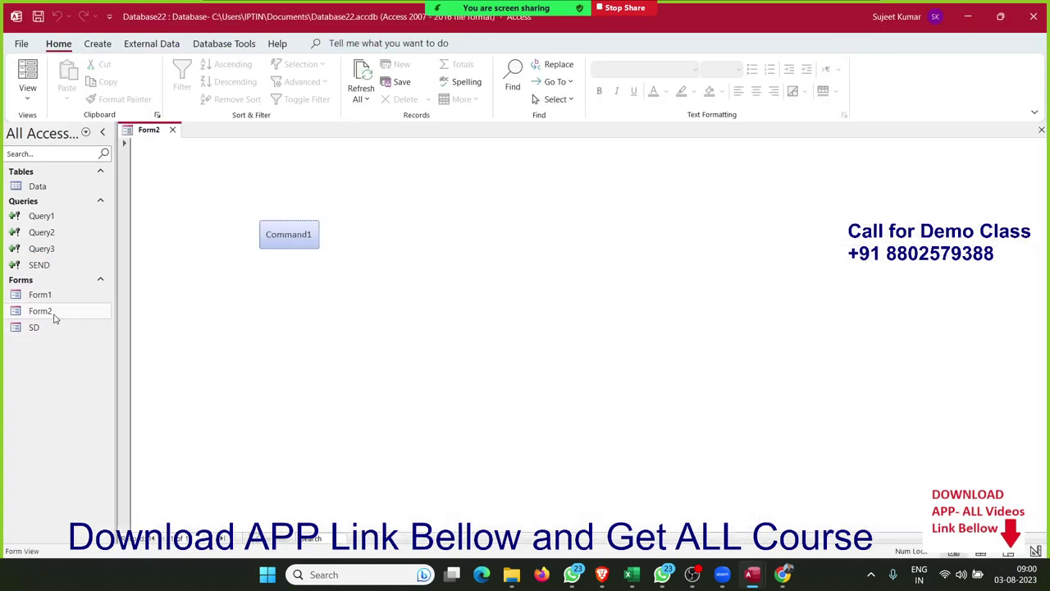
pyautogui.click(293, 241)
pyautogui.click(535, 263)
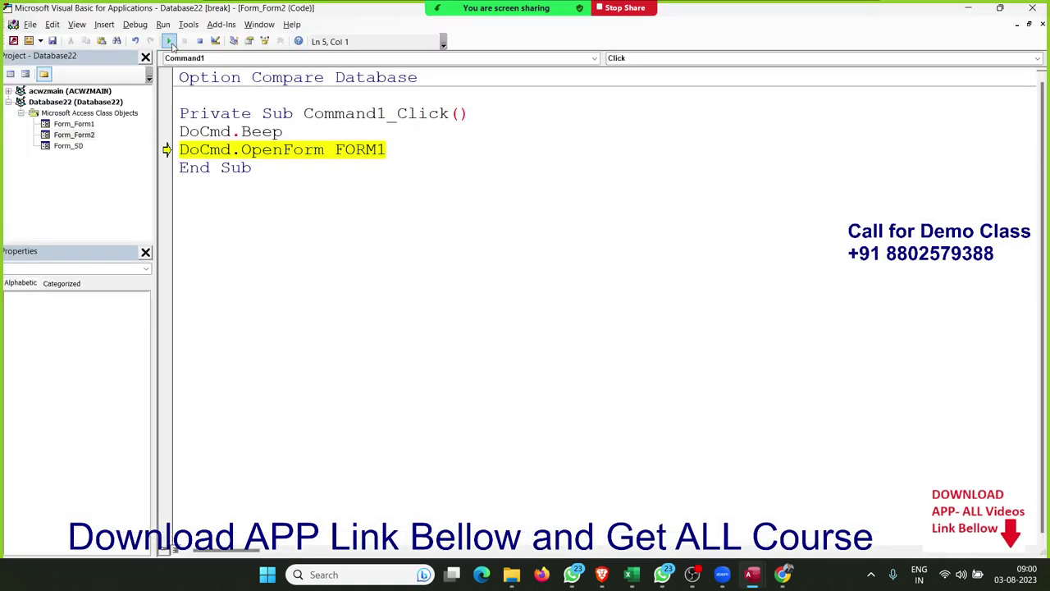
# Quote the argument as "FORM1" in the OpenForm line, resume the code, then close FORM1
pyautogui.click(169, 41)
pyautogui.click(560, 267)
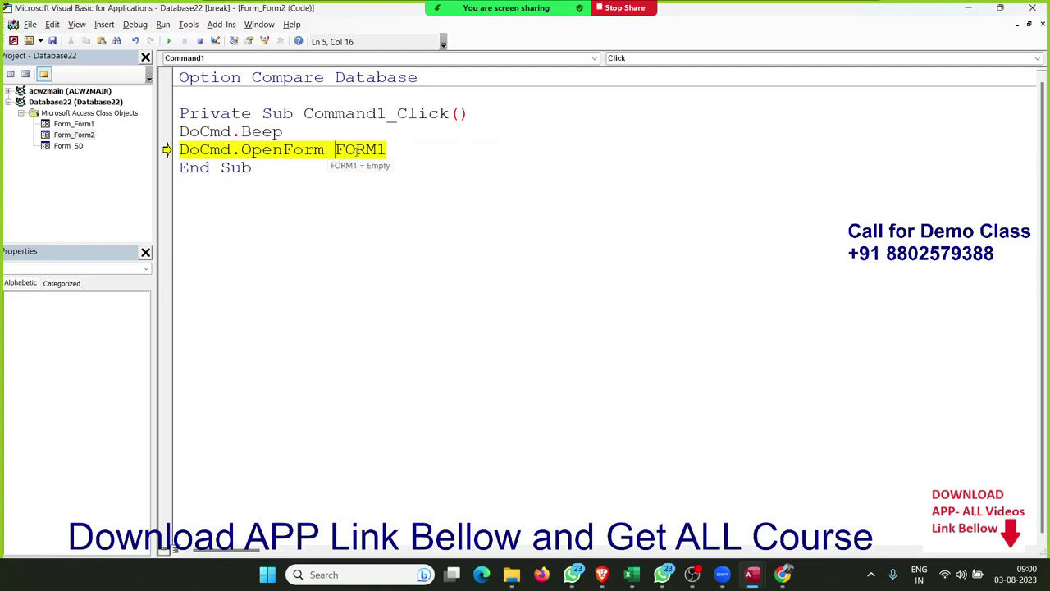
pyautogui.press('Return')
pyautogui.write('"')
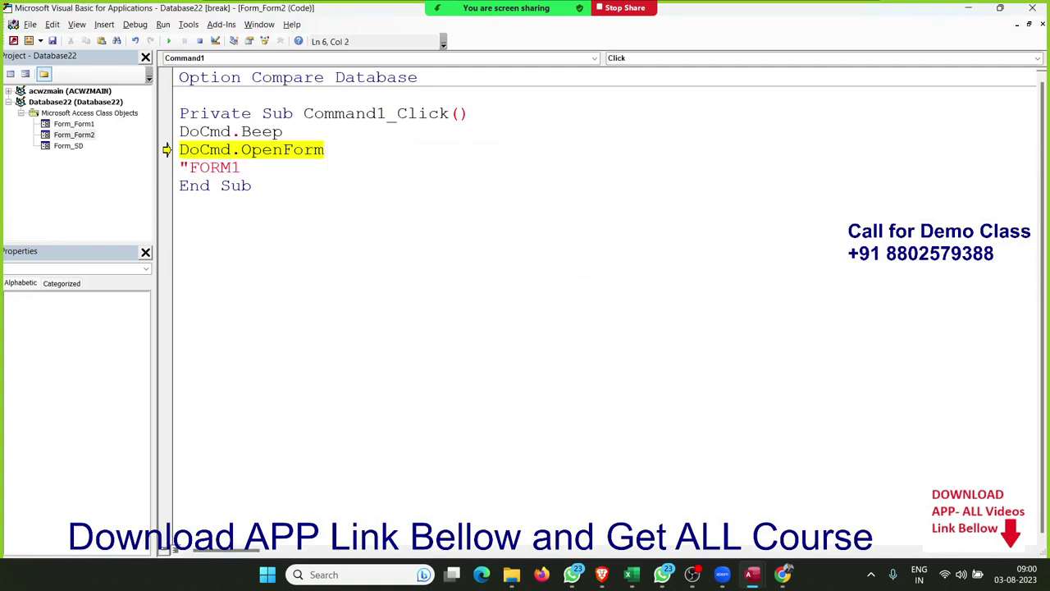
pyautogui.press('BackSpace')
pyautogui.press('BackSpace')
pyautogui.write('"FORM1')
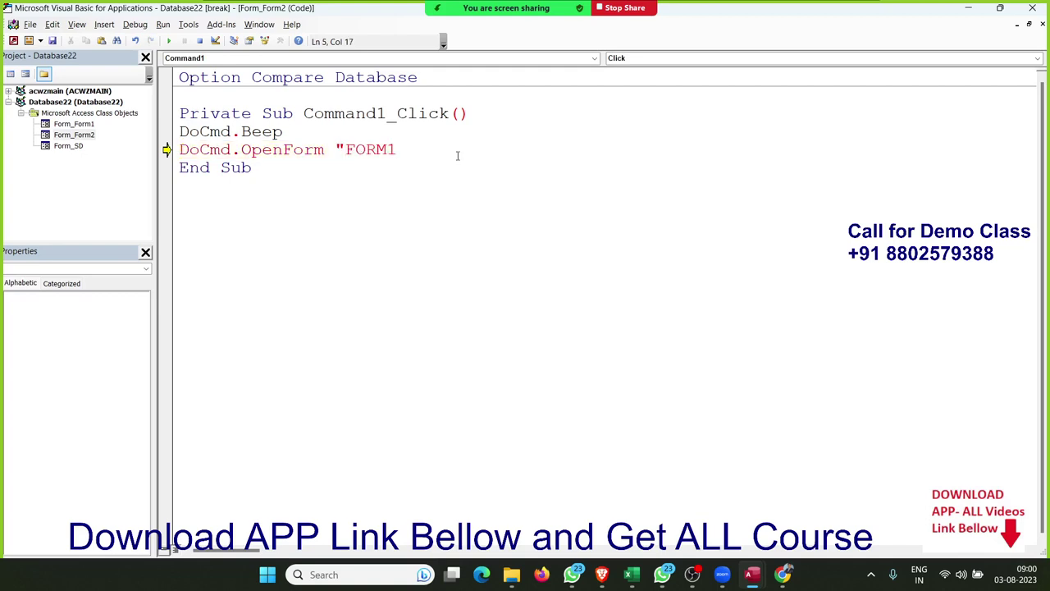
pyautogui.click(442, 159)
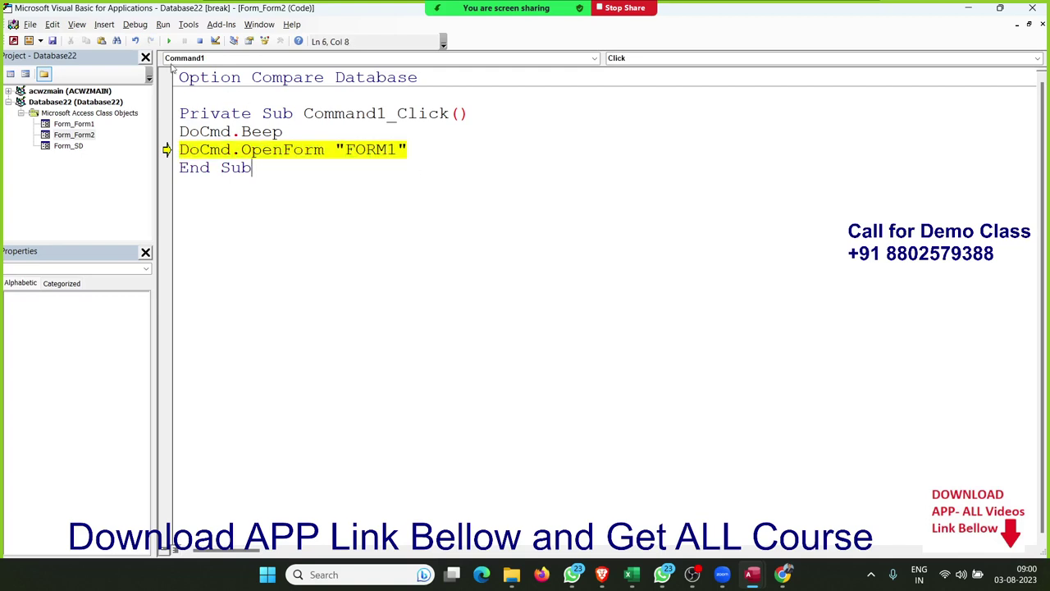
pyautogui.click(168, 41)
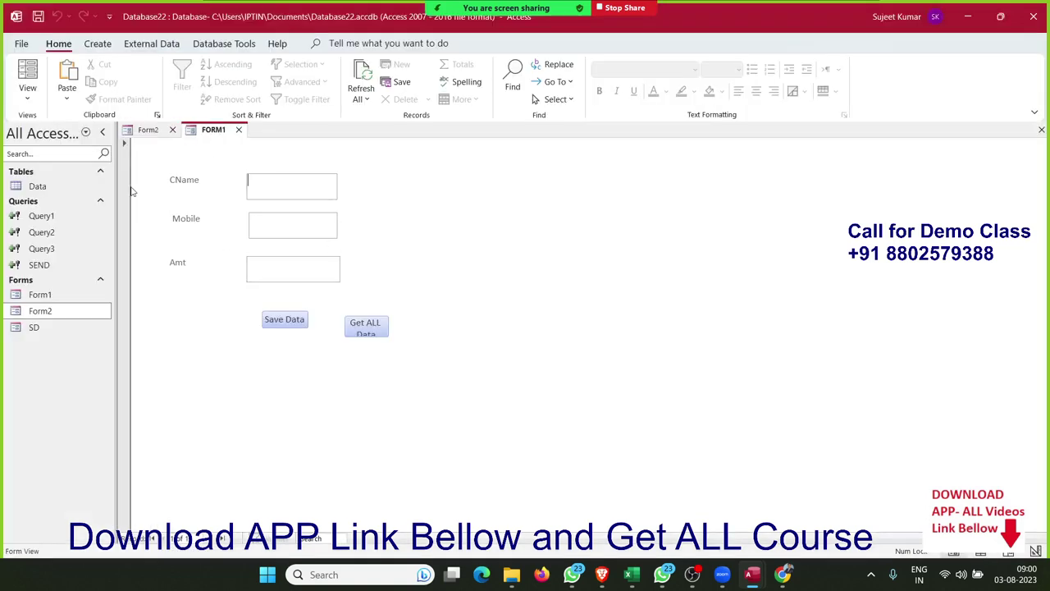
pyautogui.click(238, 130)
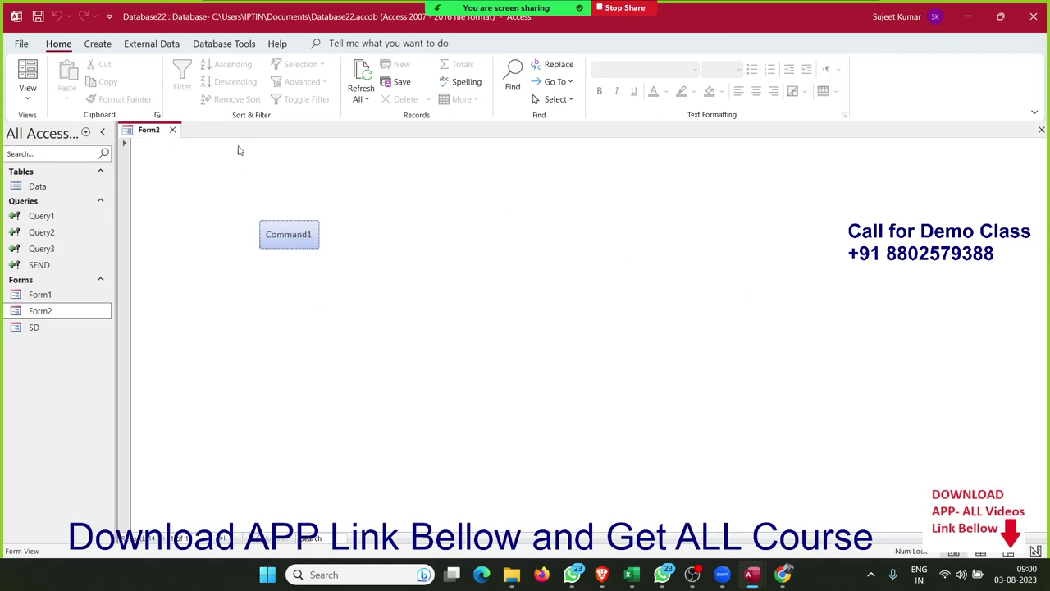
# Add a docmd.OpenQuery line after the OpenForm line, then return to Form2
pyautogui.hotkey('alt', 'F11')
pyautogui.click(436, 150)
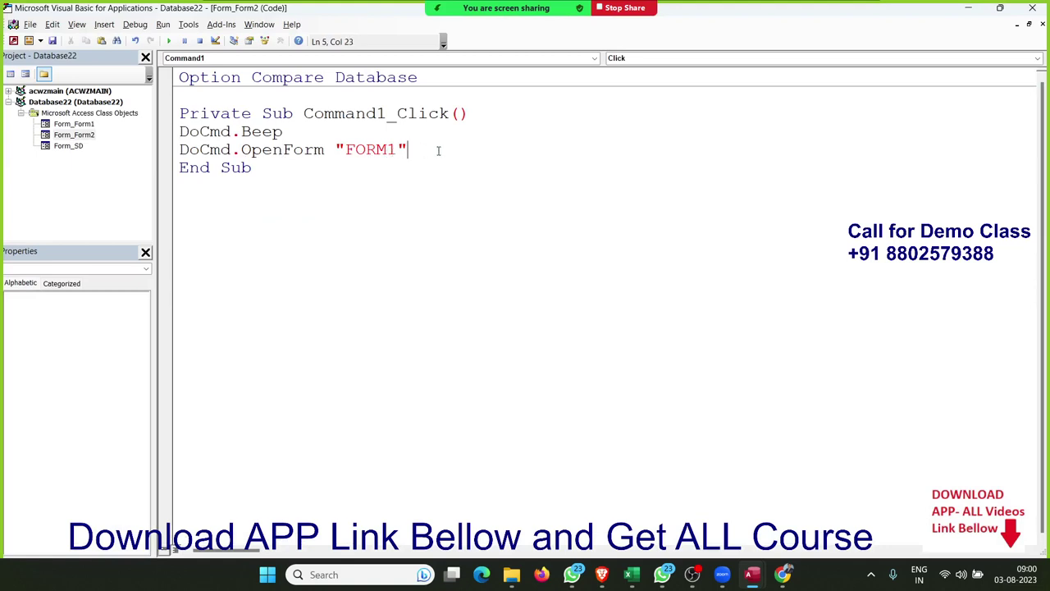
pyautogui.press('Return')
pyautogui.write('do')
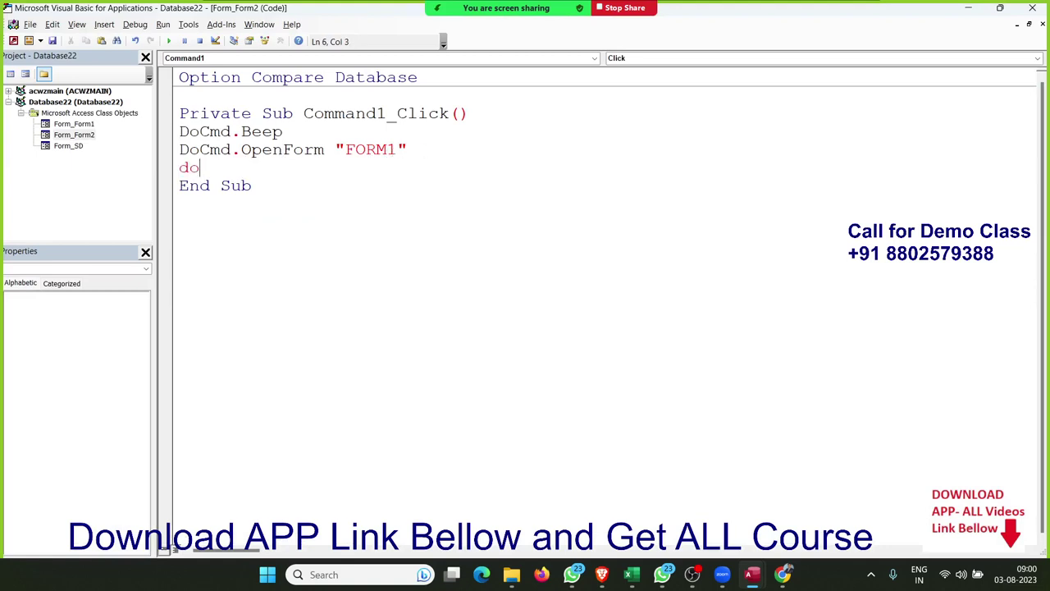
pyautogui.press('BackSpace')
pyautogui.write('cmd')
pyautogui.write('.')
pyautogui.press('Down')
pyautogui.press('Down')
pyautogui.press('Down')
pyautogui.press('Down')
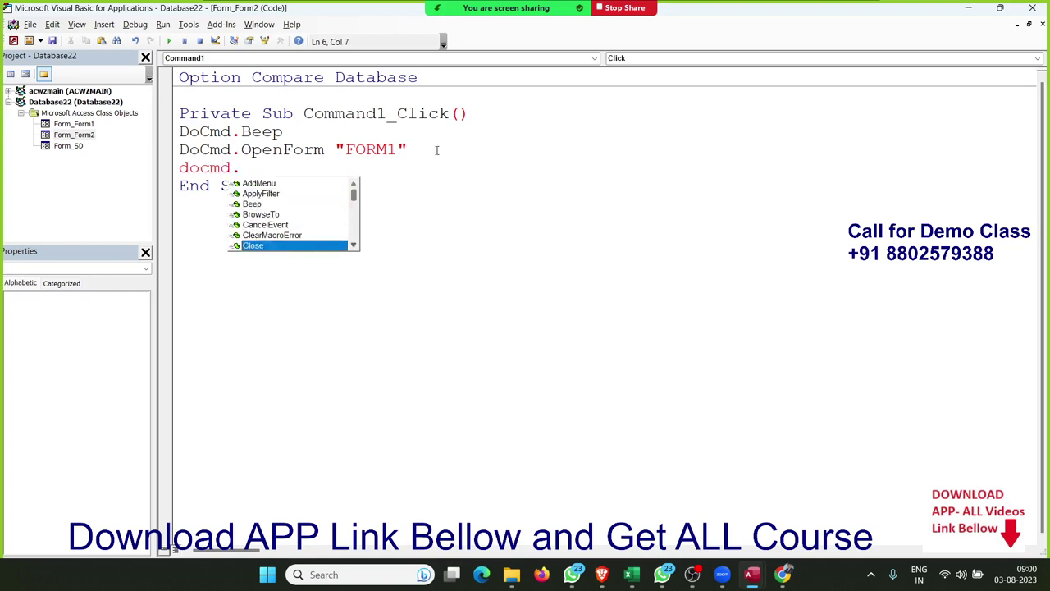
pyautogui.press('Down')
pyautogui.press('Down')
pyautogui.press('Down')
pyautogui.press('Down')
pyautogui.press('Down')
pyautogui.press('Down')
pyautogui.press('Down')
pyautogui.press('Down')
pyautogui.press('Down')
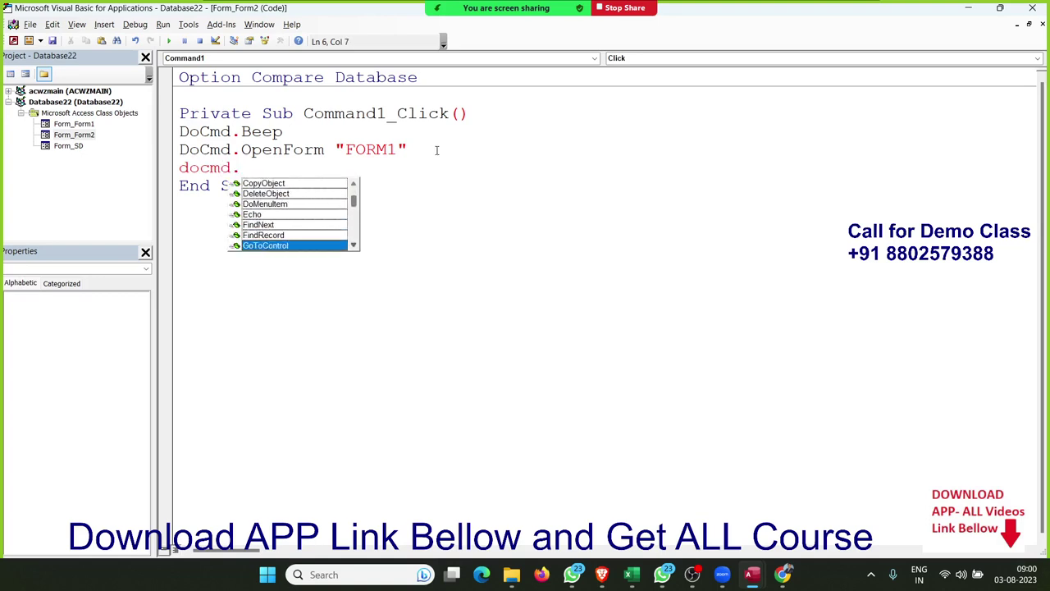
pyautogui.press('Down')
pyautogui.press('Down')
pyautogui.press('Down')
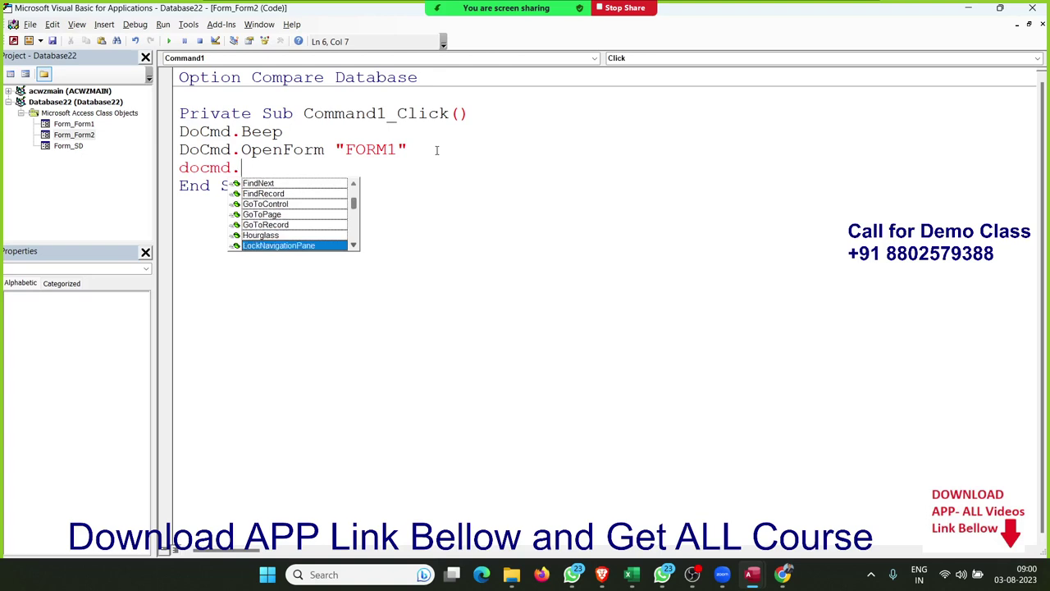
pyautogui.press('Down')
pyautogui.press('Down')
pyautogui.press('Down')
pyautogui.press('Down')
pyautogui.press('Down')
pyautogui.press('Down')
pyautogui.press('Down')
pyautogui.press('Down')
pyautogui.press('Down')
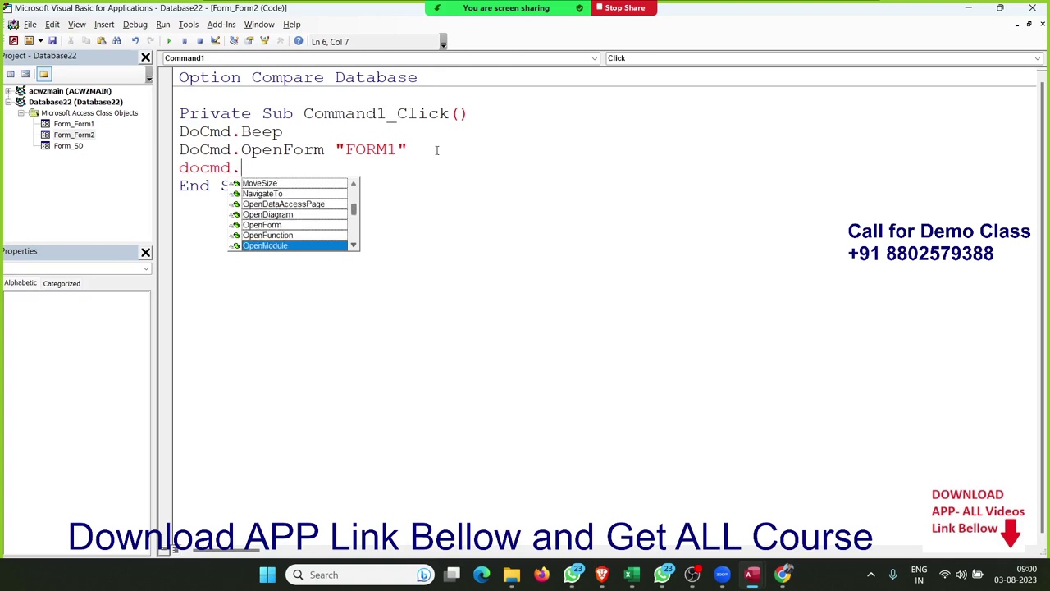
pyautogui.press('Down')
pyautogui.press('Down')
pyautogui.press('Down')
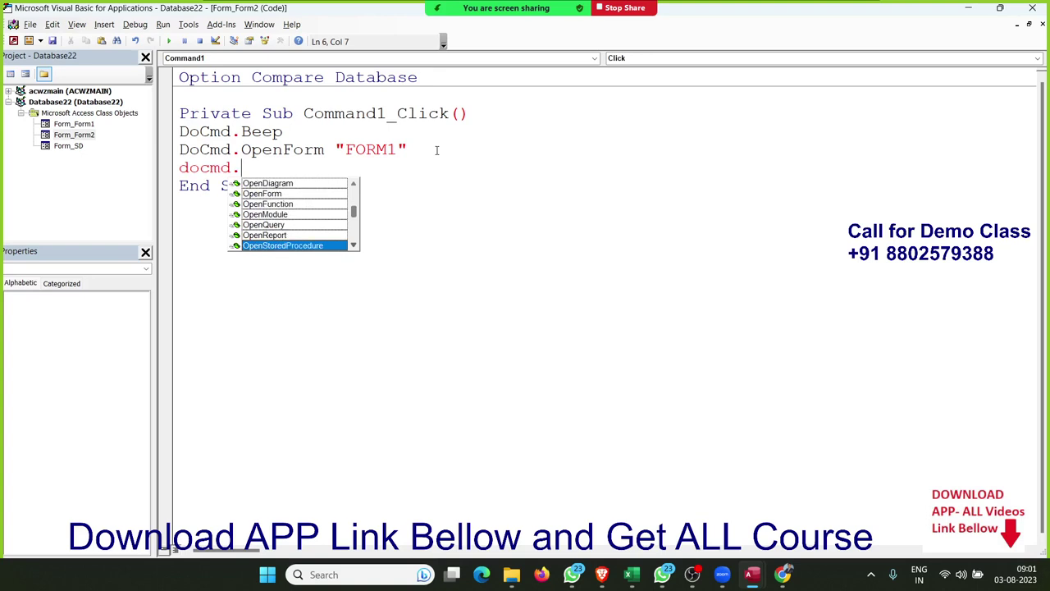
pyautogui.press('Up')
pyautogui.press('Up')
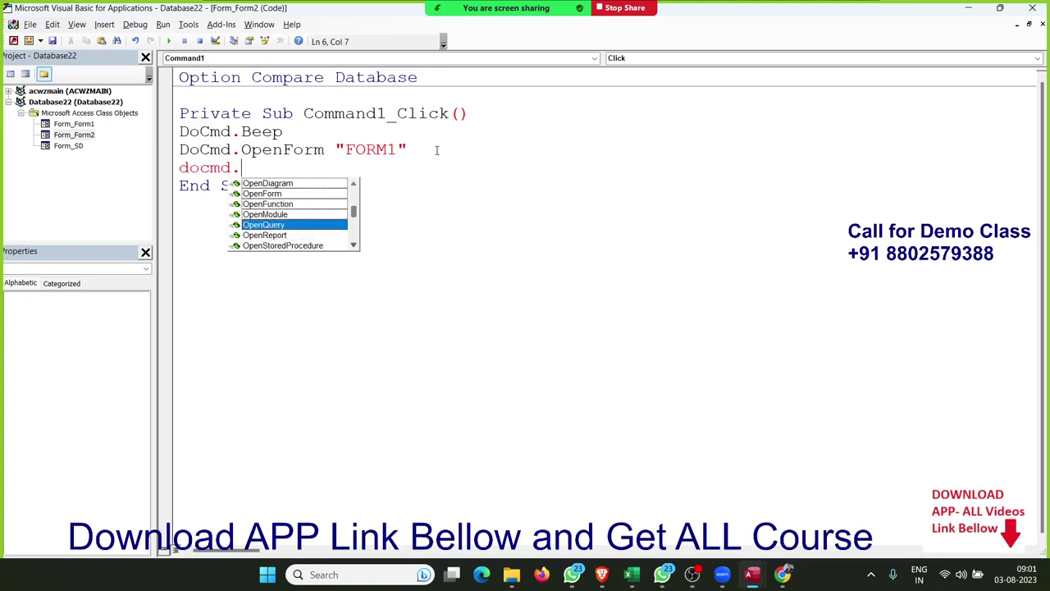
pyautogui.press('Tab')
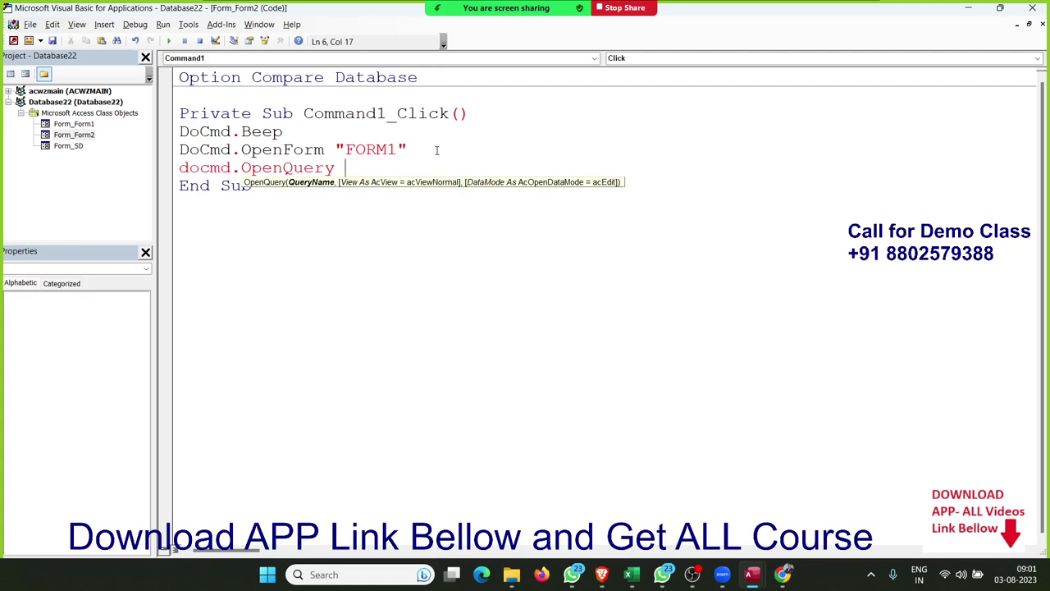
pyautogui.hotkey('alt', 'F11')
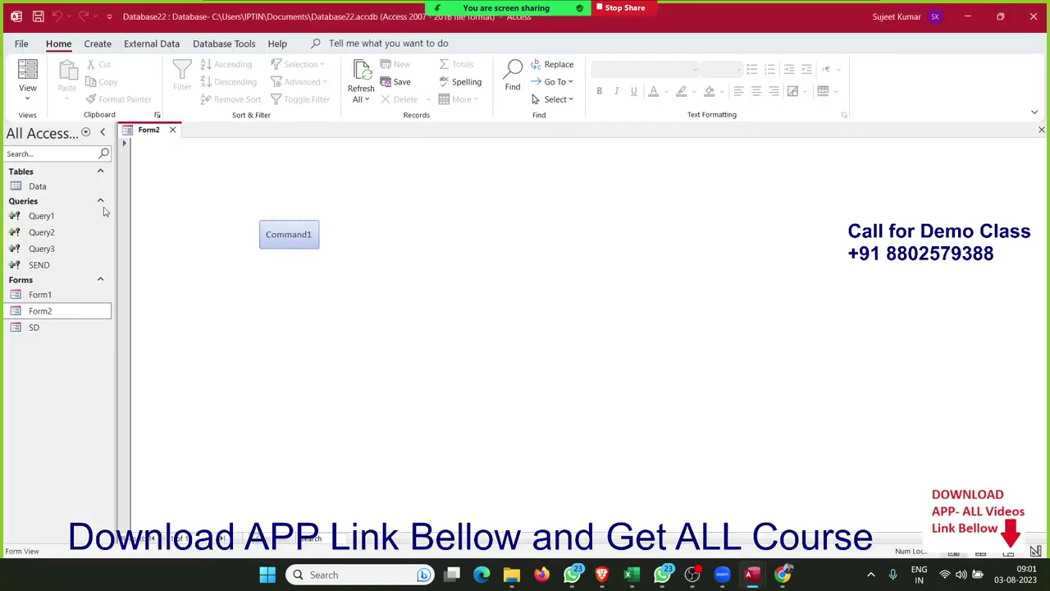
# Create a blank query with the SQL 'select * from Data' and view its datasheet
pyautogui.click(97, 44)
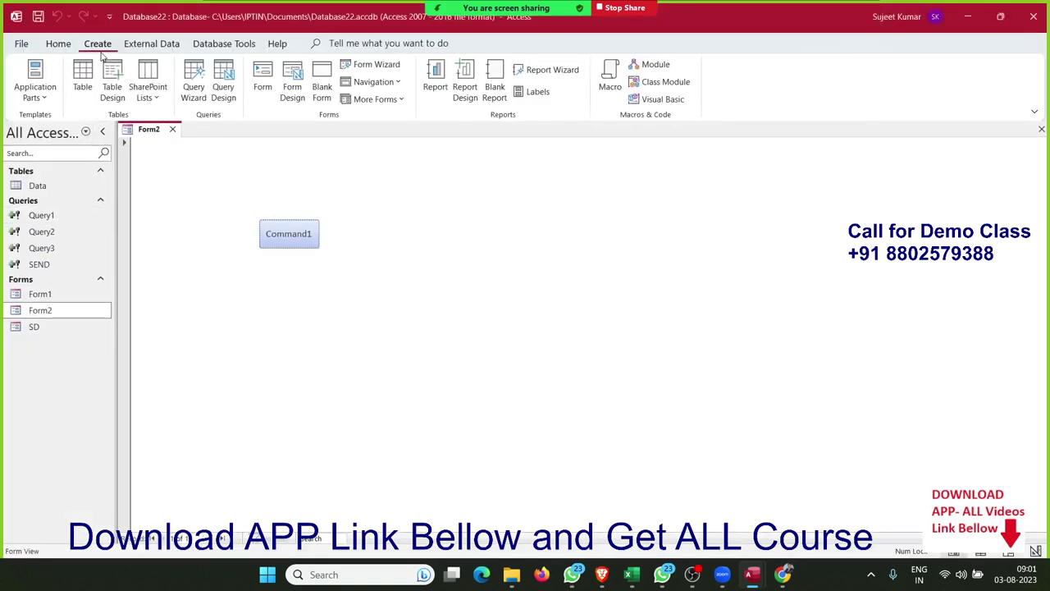
pyautogui.click(190, 100)
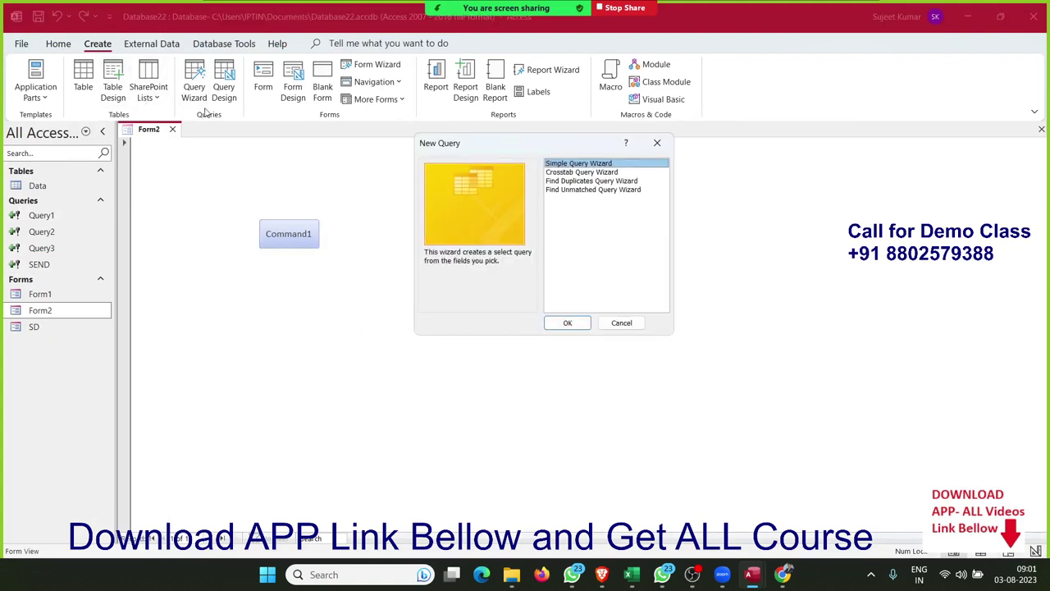
pyautogui.press('Escape')
pyautogui.click(224, 94)
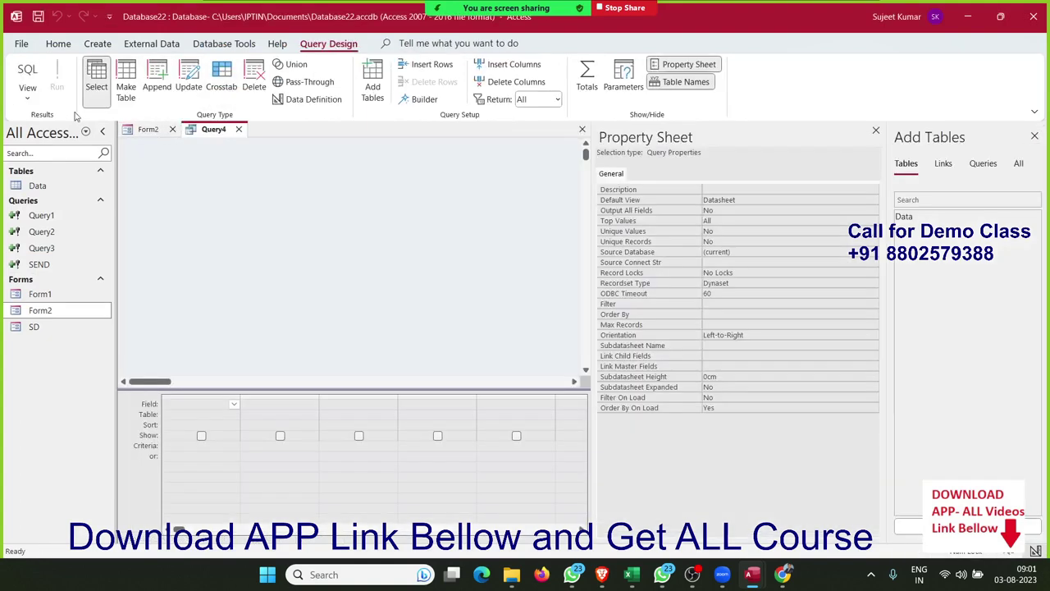
pyautogui.click(27, 94)
pyautogui.click(66, 128)
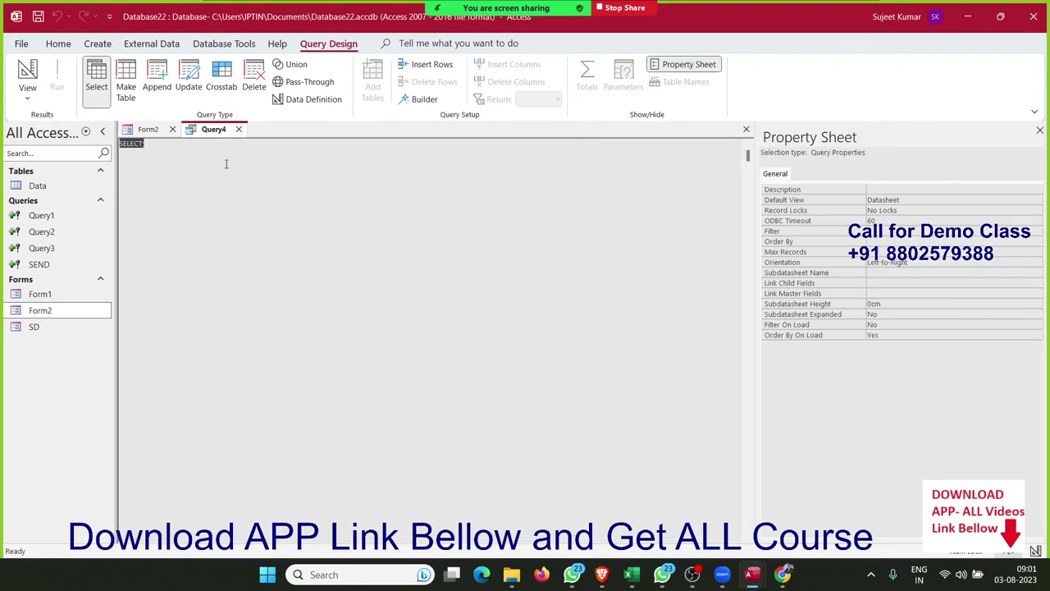
pyautogui.write('select')
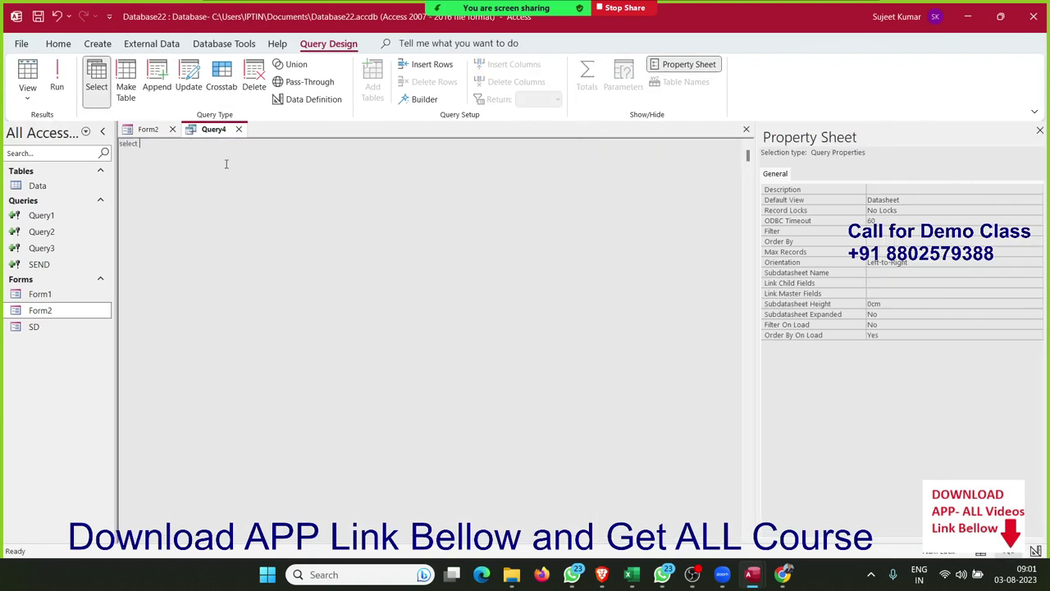
pyautogui.write('from Data')
pyautogui.click(27, 92)
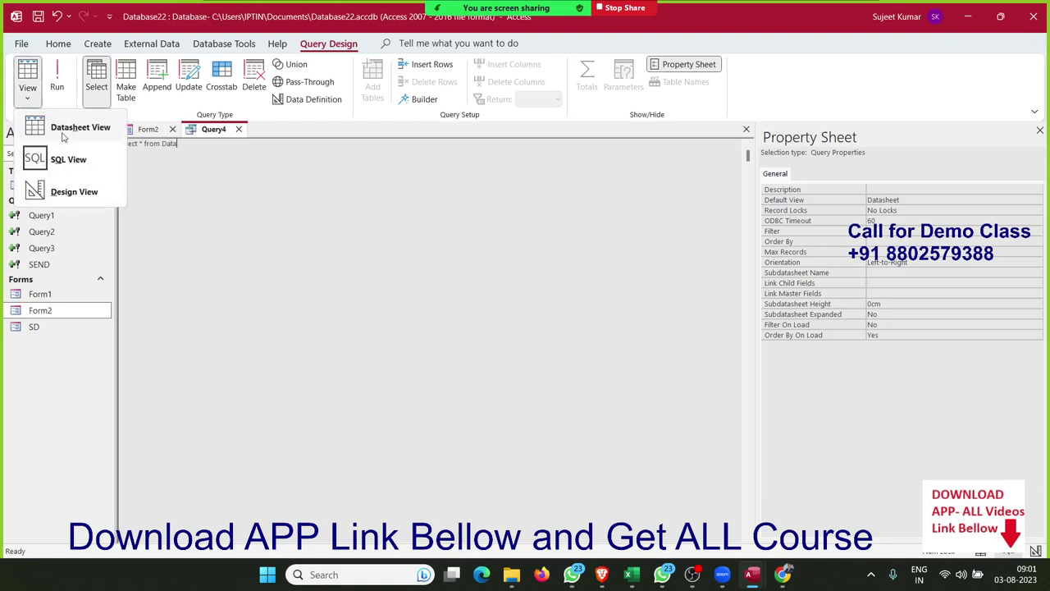
pyautogui.click(65, 131)
# Close the query and save it as Query4
pyautogui.click(239, 130)
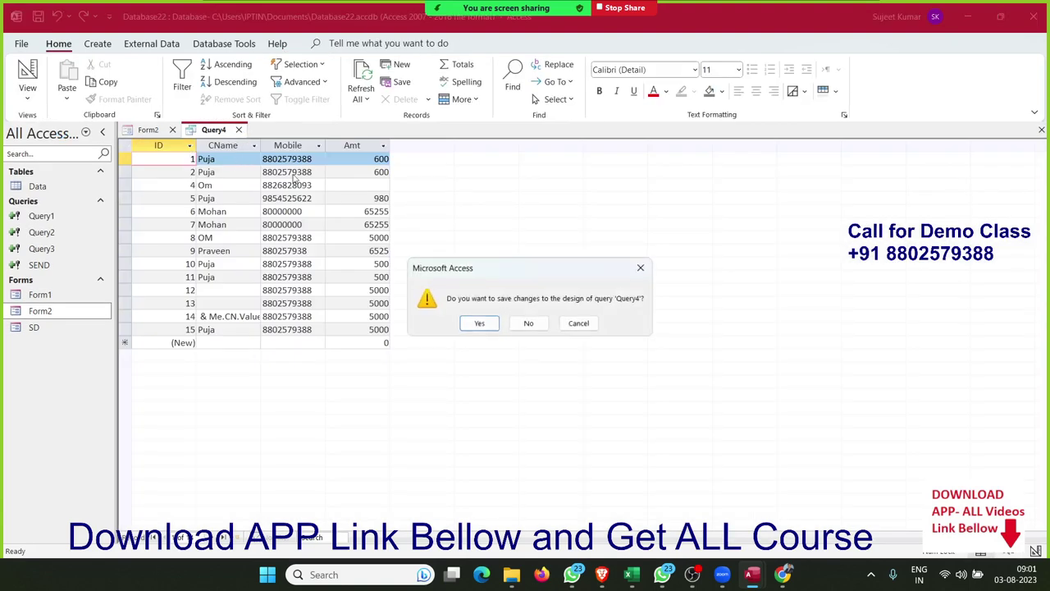
pyautogui.click(483, 324)
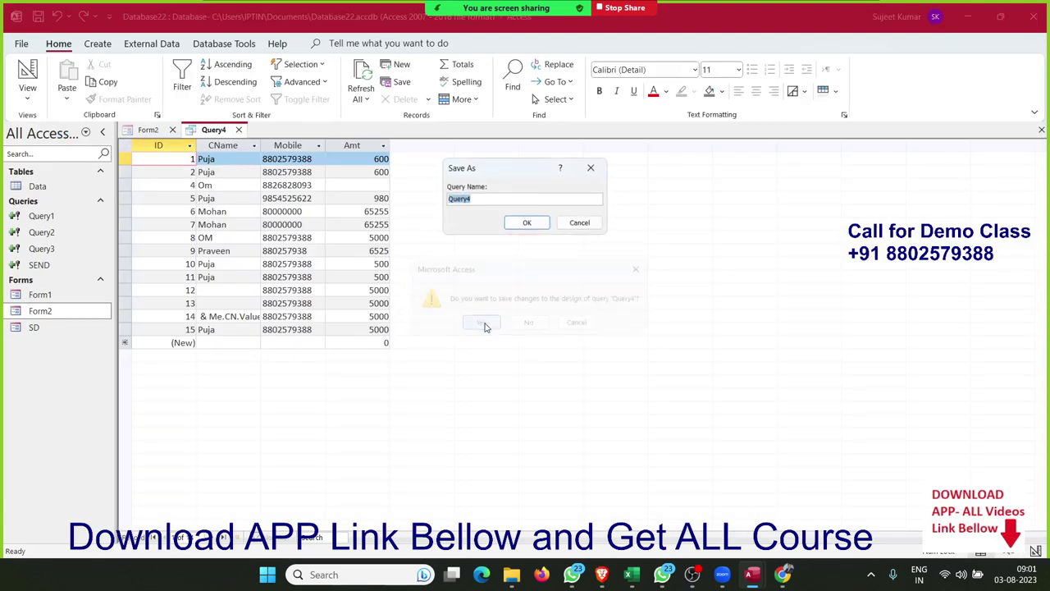
pyautogui.click(527, 223)
# Check Query4's name through Rename, keeping it unchanged
pyautogui.click(62, 281)
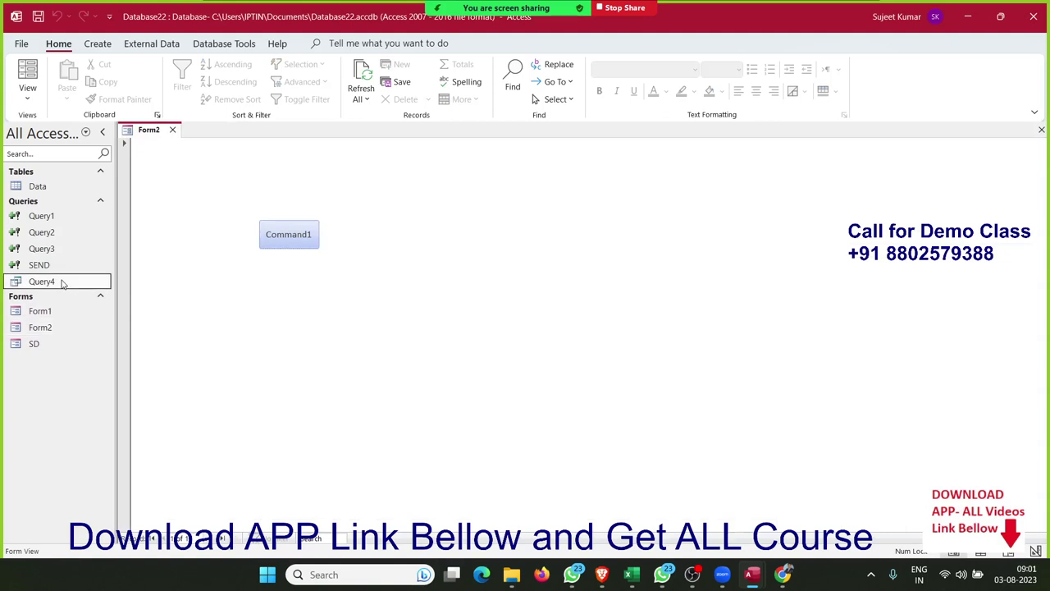
pyautogui.rightClick(63, 282)
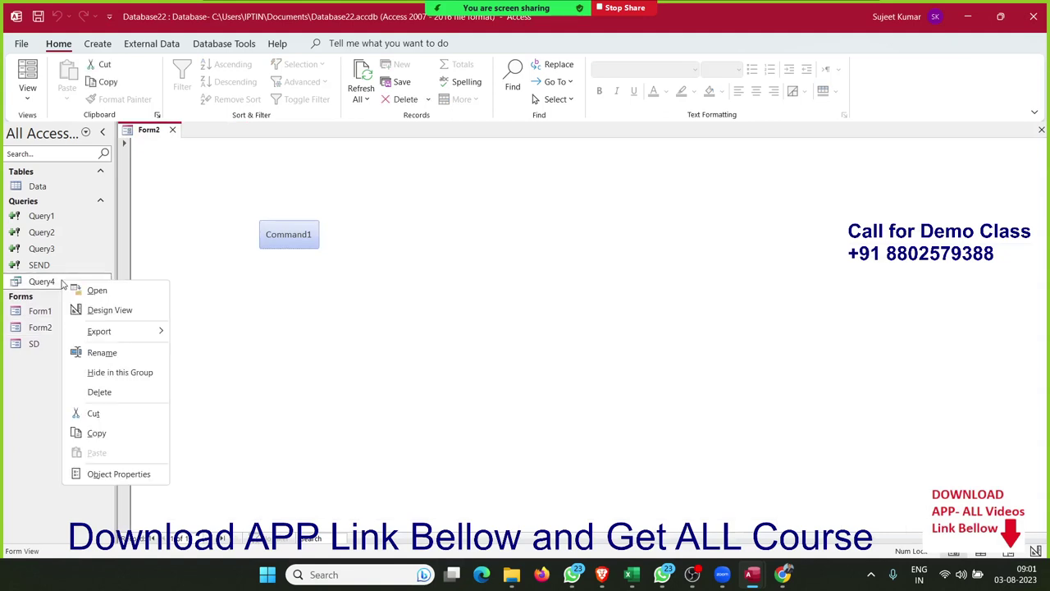
pyautogui.click(106, 358)
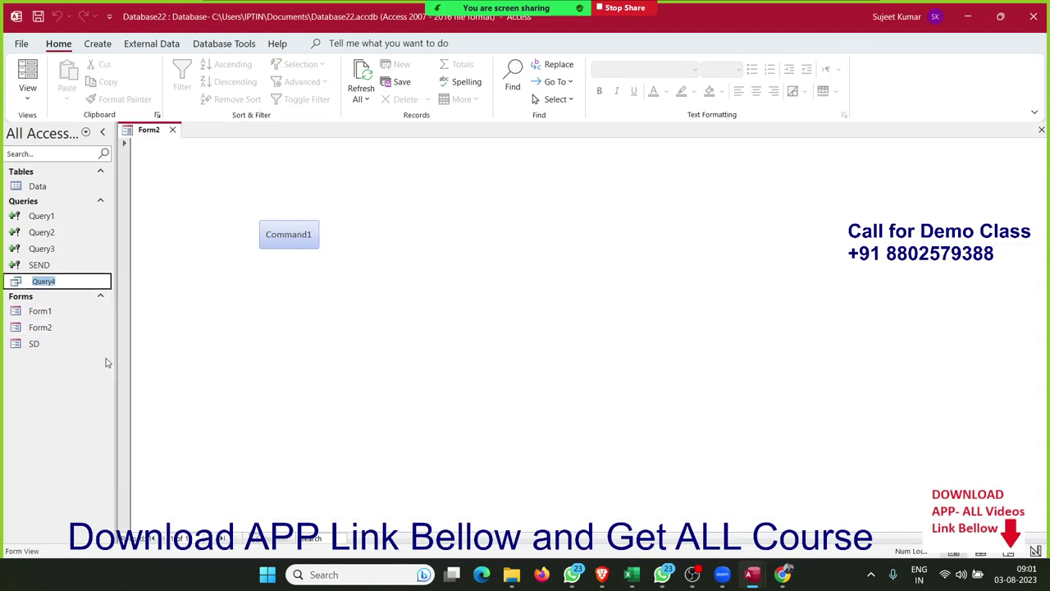
pyautogui.press('Return')
# Complete the code line as DoCmd.OpenQuery Query4 in Command1_Click
pyautogui.hotkey('alt', 'F11')
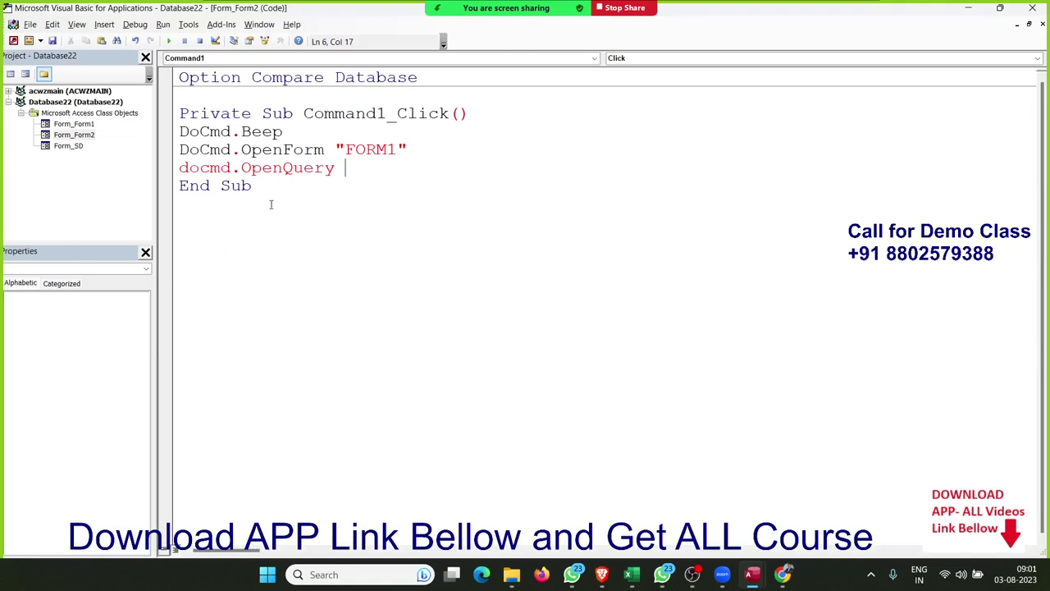
pyautogui.write('Query4')
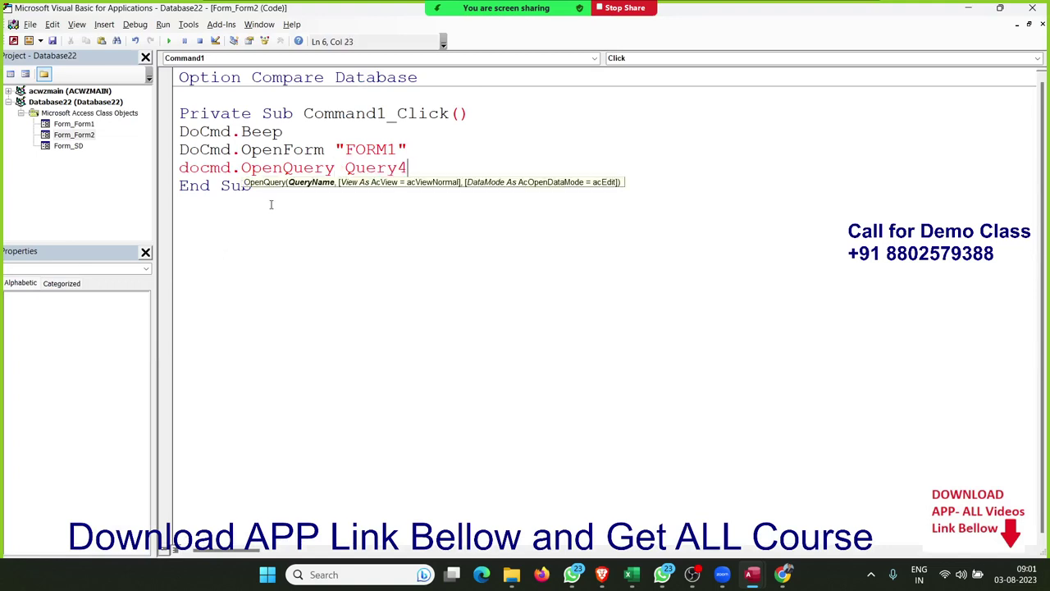
pyautogui.click(259, 213)
pyautogui.click(264, 167)
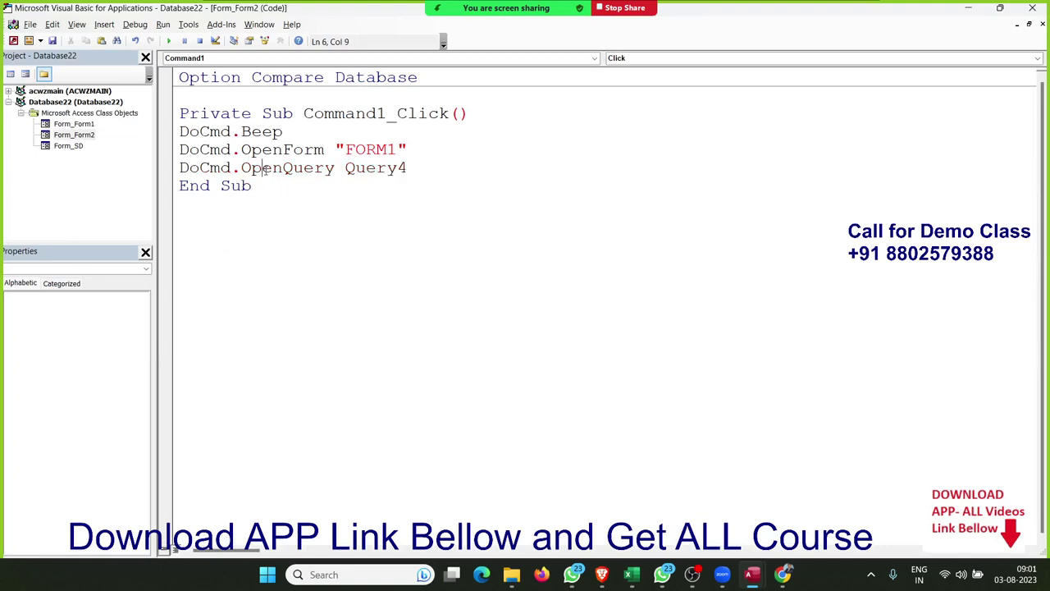
pyautogui.hotkey('alt', 'F11')
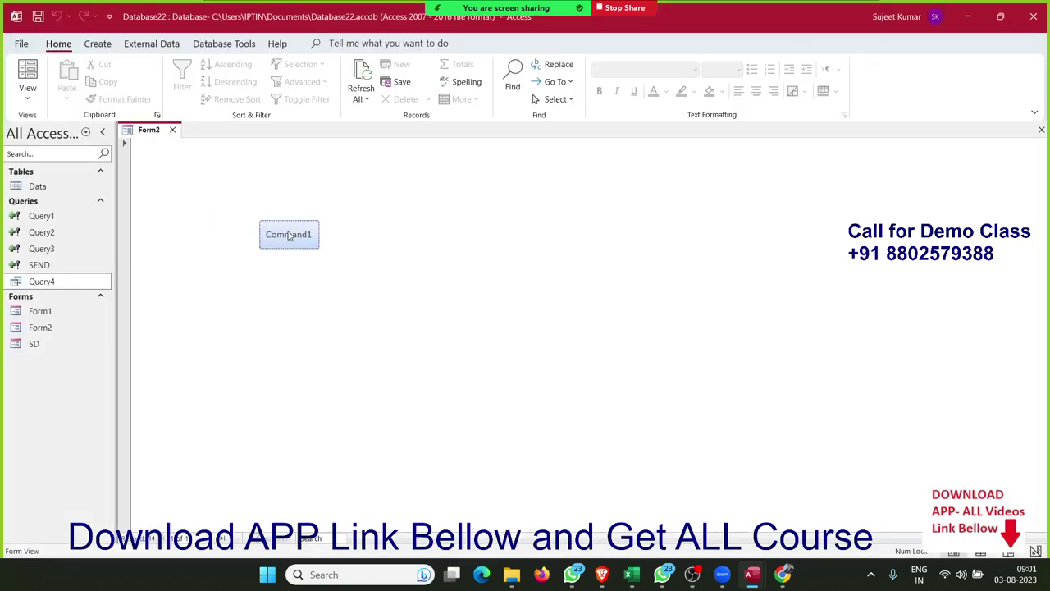
# Test Form2's button, debug run-time error 2496, close FORM1, retest, and reset the code
pyautogui.click(288, 235)
pyautogui.click(551, 262)
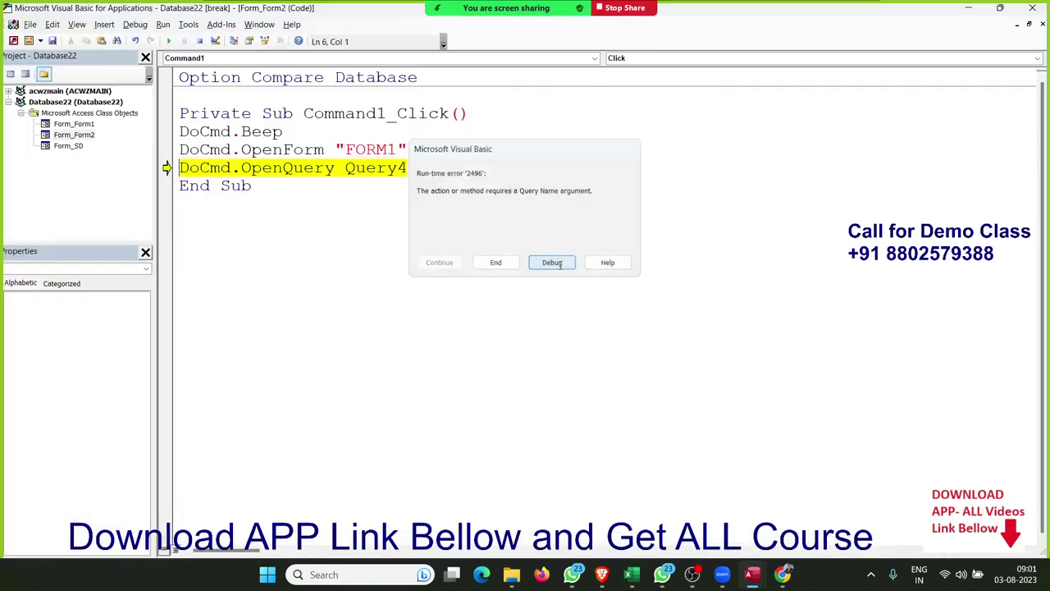
pyautogui.hotkey('alt', 'F11')
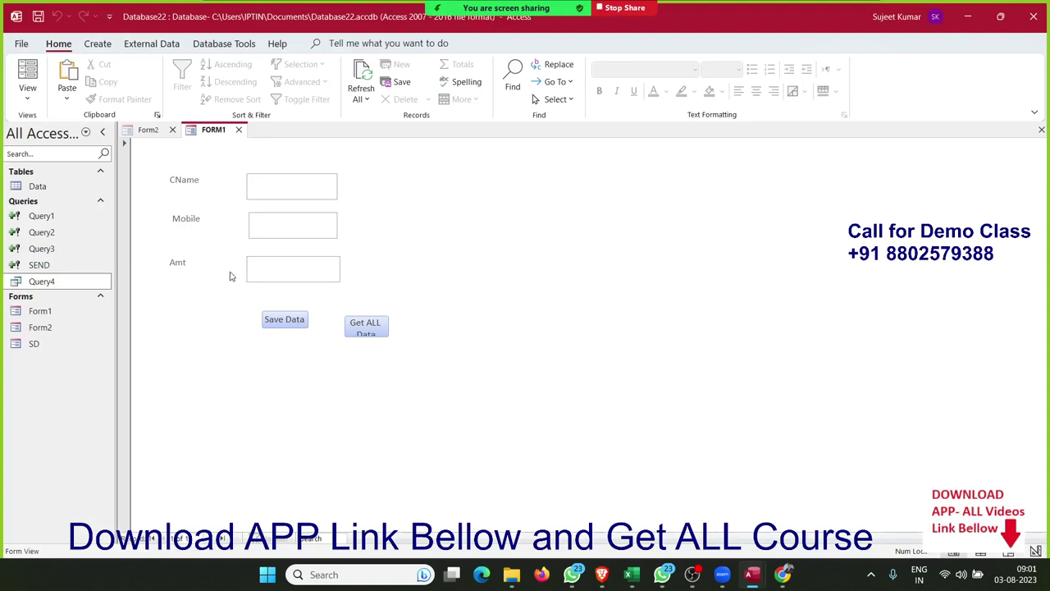
pyautogui.click(239, 129)
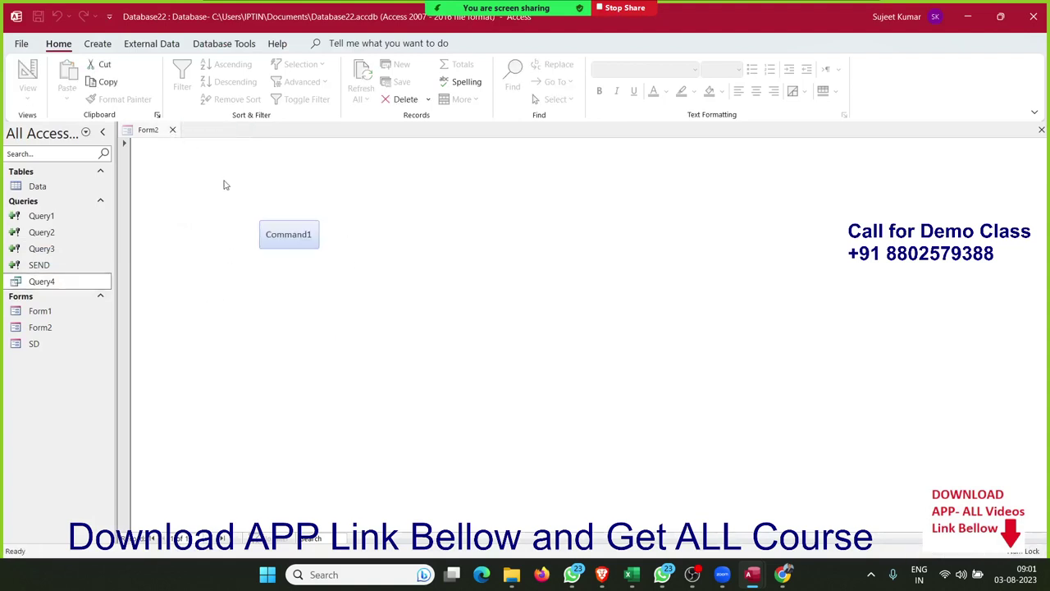
pyautogui.click(287, 243)
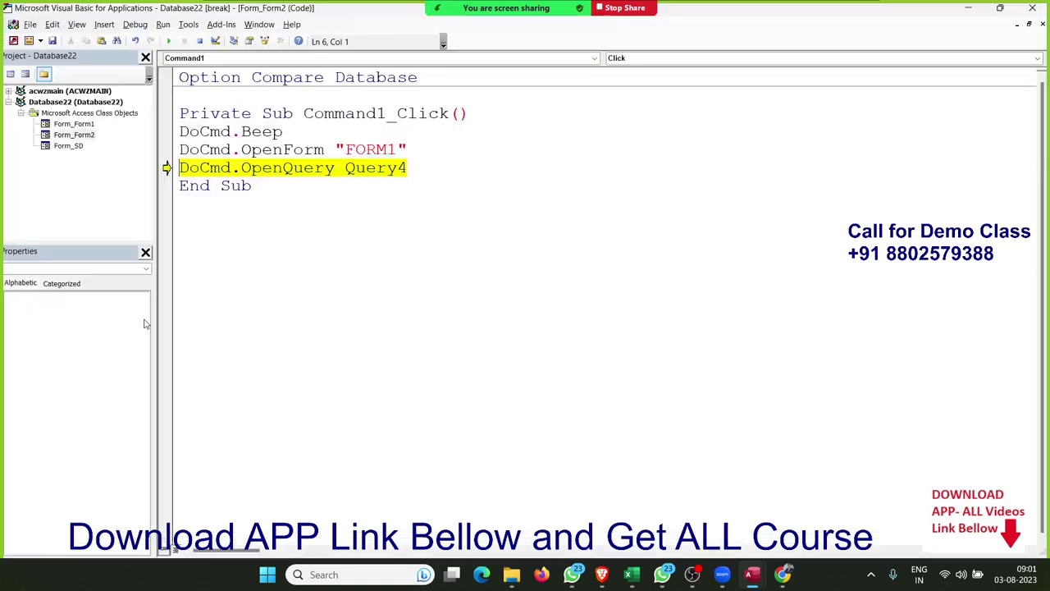
pyautogui.click(199, 41)
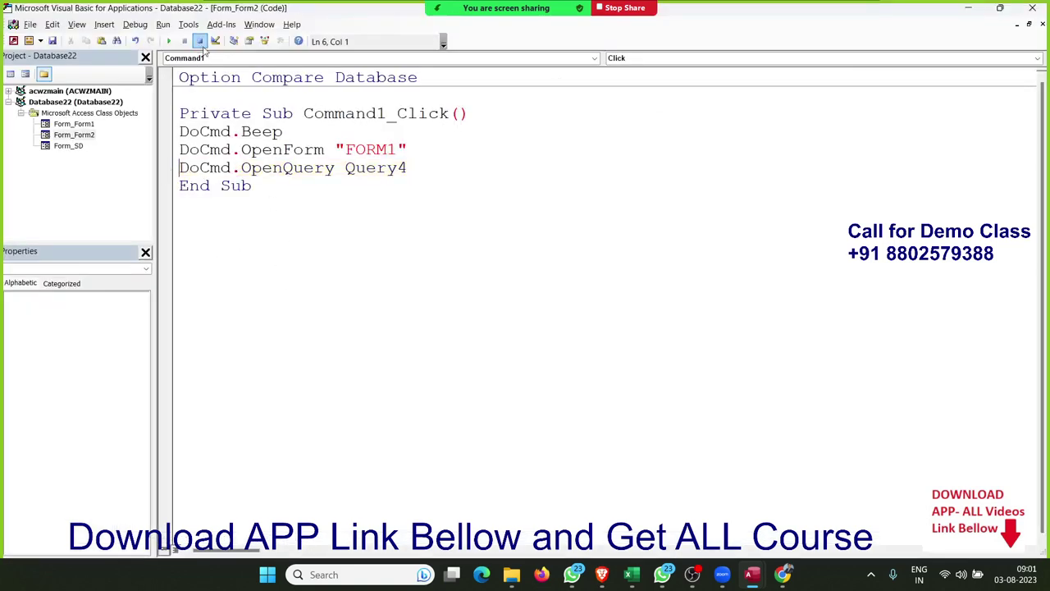
# Wrap Query4 in quotes in the DoCmd.OpenQuery line of the button code
pyautogui.click(345, 168)
pyautogui.write('"')
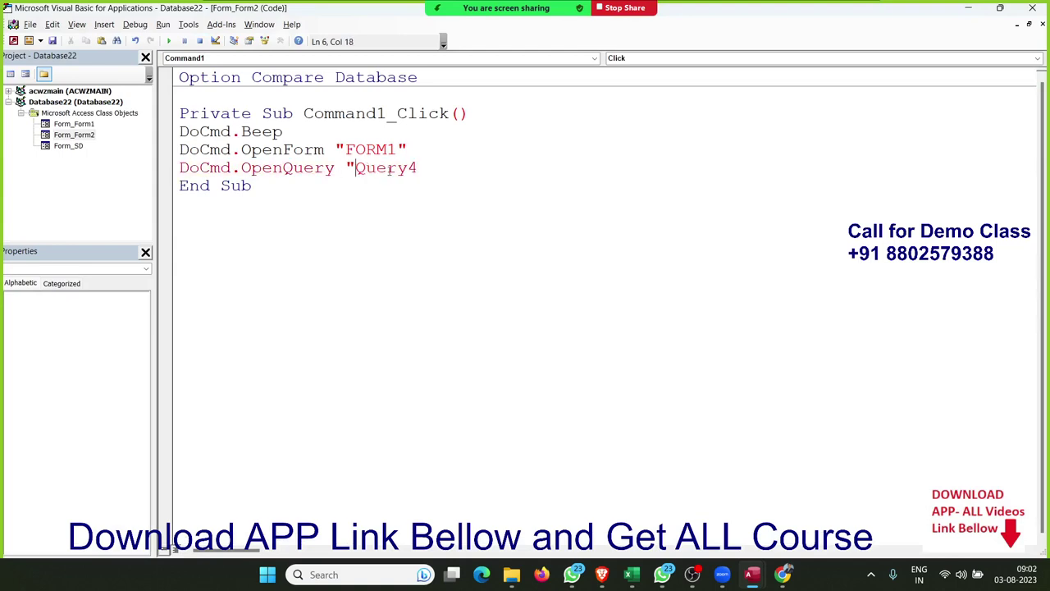
pyautogui.click(418, 168)
pyautogui.write('"')
pyautogui.click(304, 168)
pyautogui.click(323, 206)
pyautogui.click(293, 168)
# Test Form2's Command1 button, checking that FORM1 and all Query4 records open, then close both
pyautogui.hotkey('alt', 'F11')
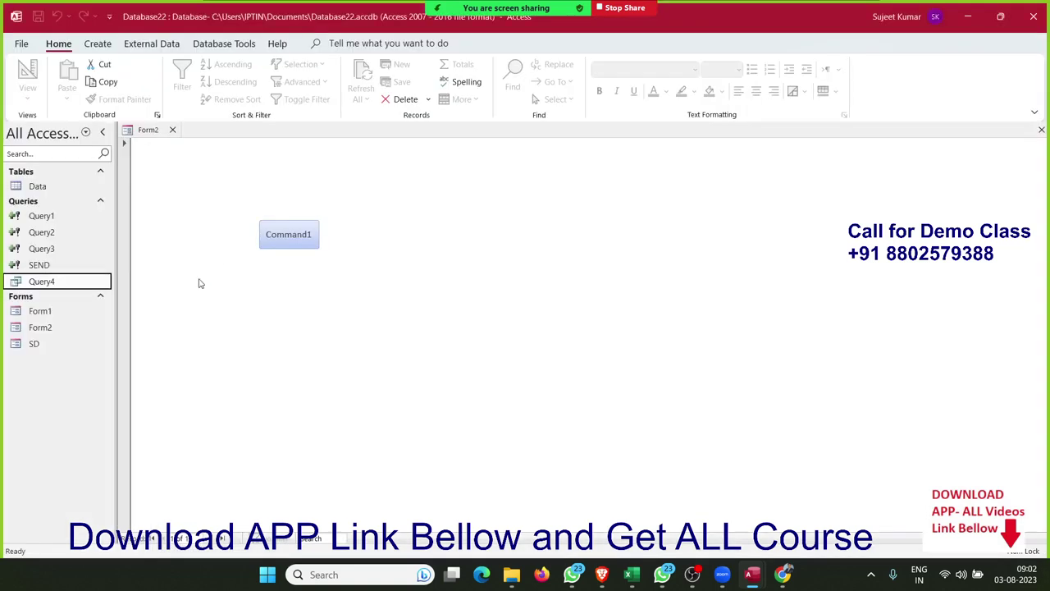
pyautogui.click(288, 234)
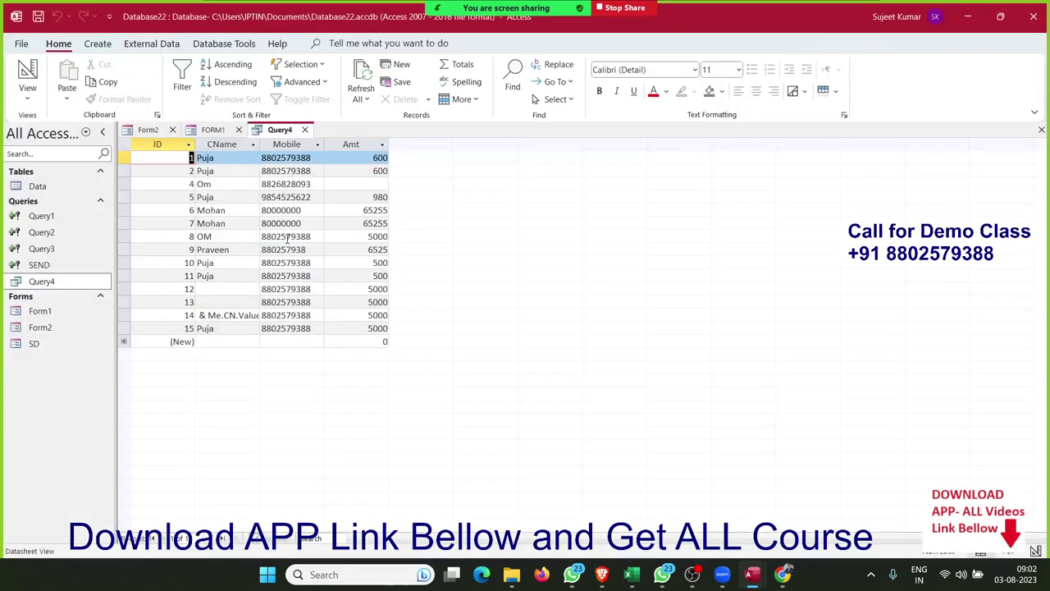
pyautogui.click(215, 129)
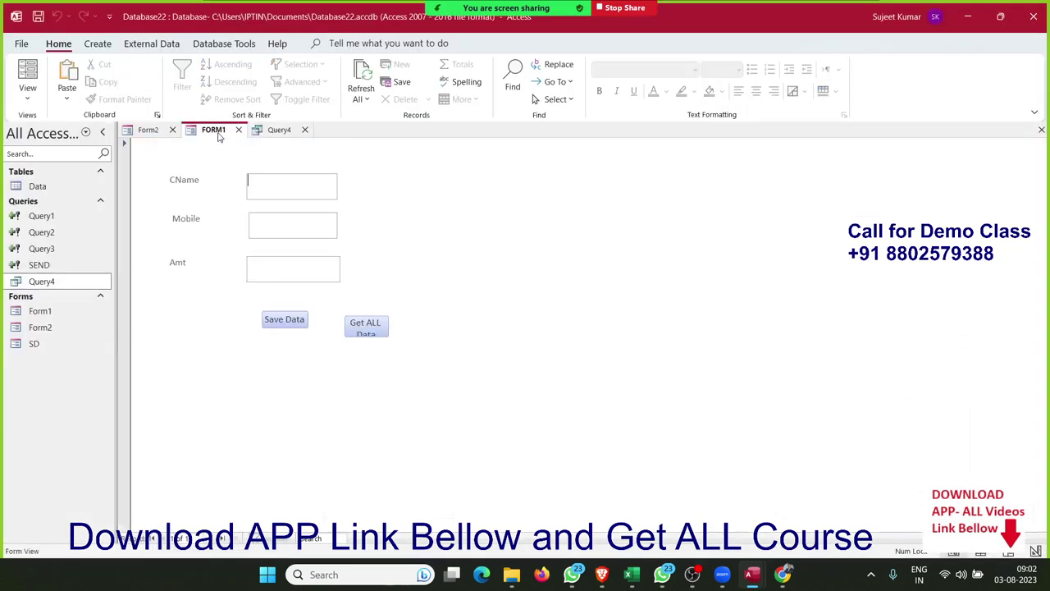
pyautogui.click(273, 131)
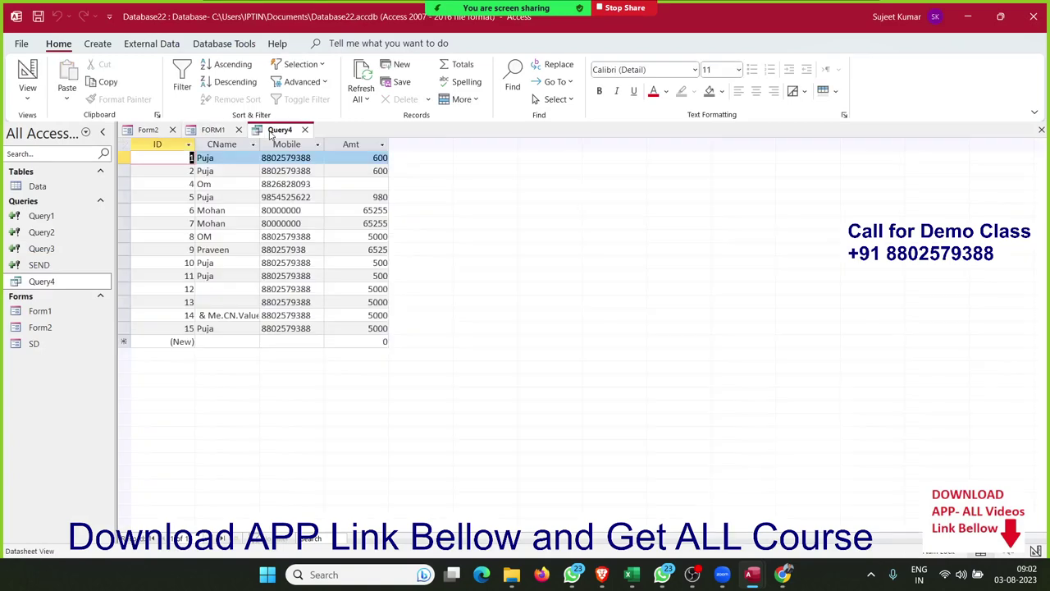
pyautogui.click(306, 130)
pyautogui.click(238, 131)
pyautogui.hotkey('alt', 'F11')
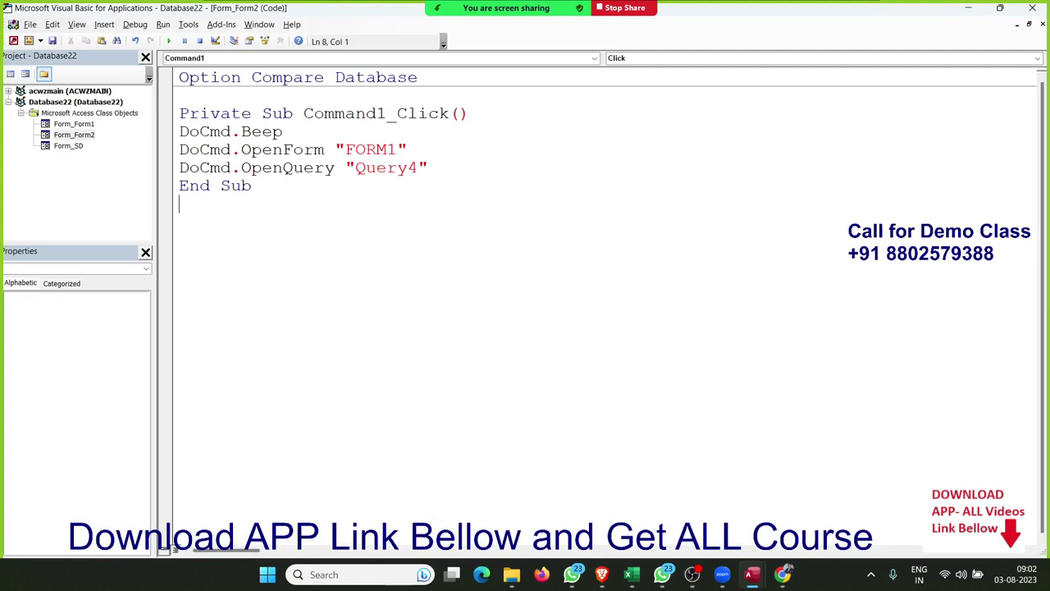
pyautogui.click(783, 574)
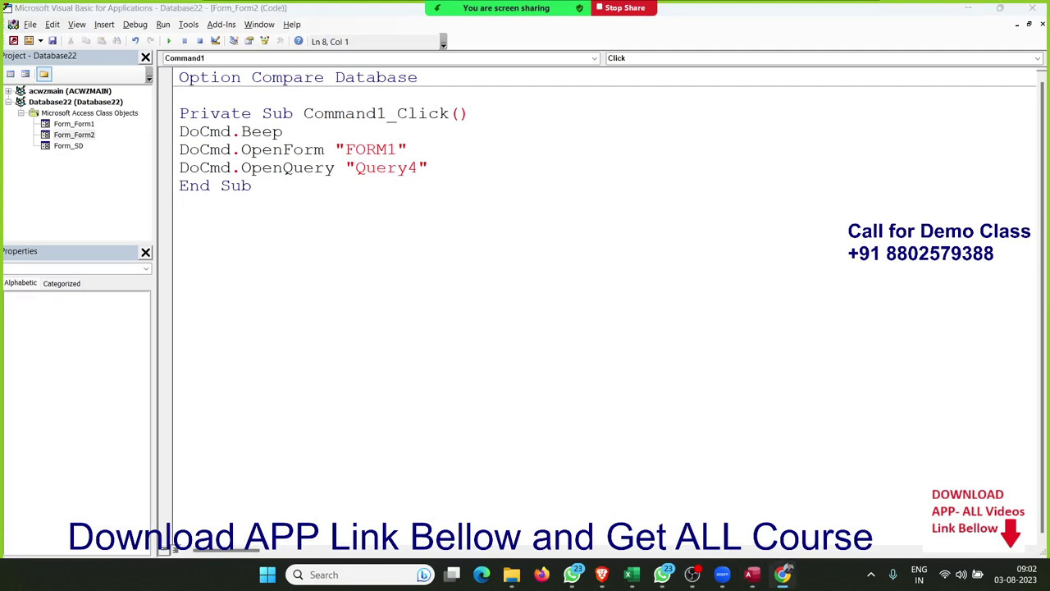
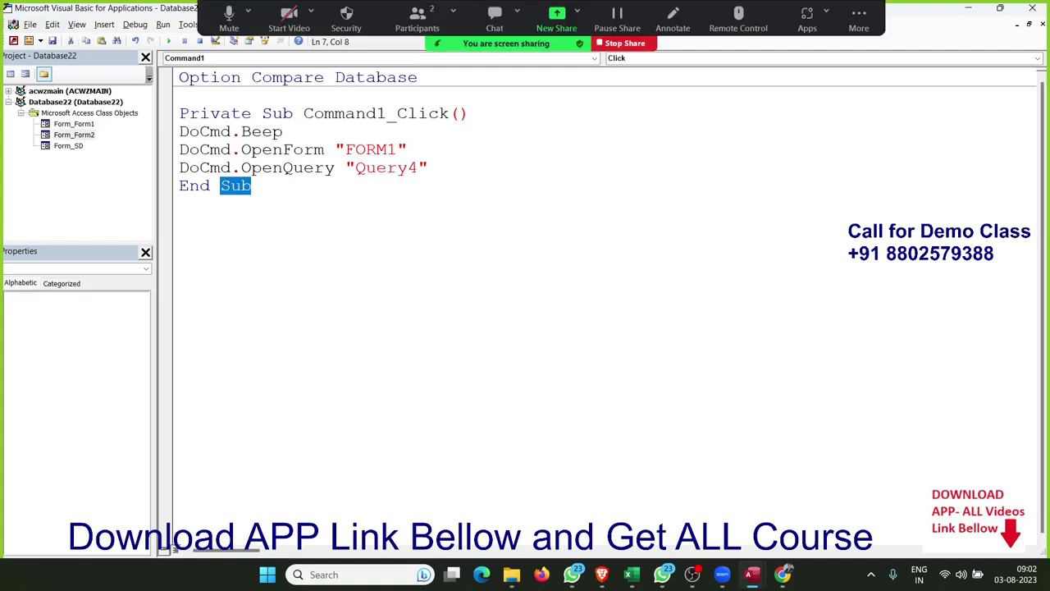
# Leave the Command1_Click code and switch back to Form2 in the Access window
pyautogui.click(783, 573)
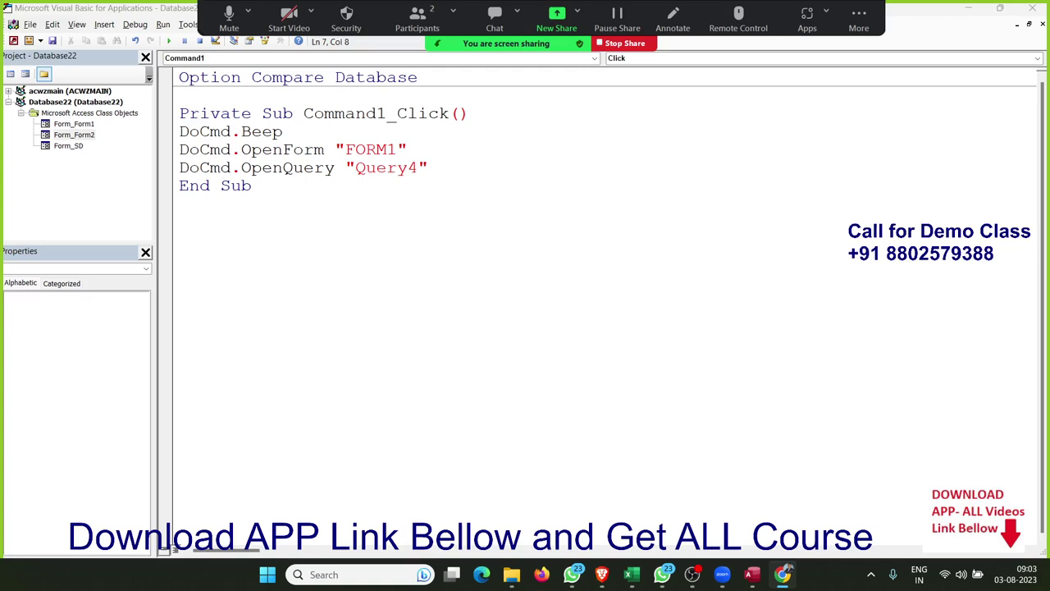
pyautogui.click(380, 260)
pyautogui.hotkey('alt', 'Tab')
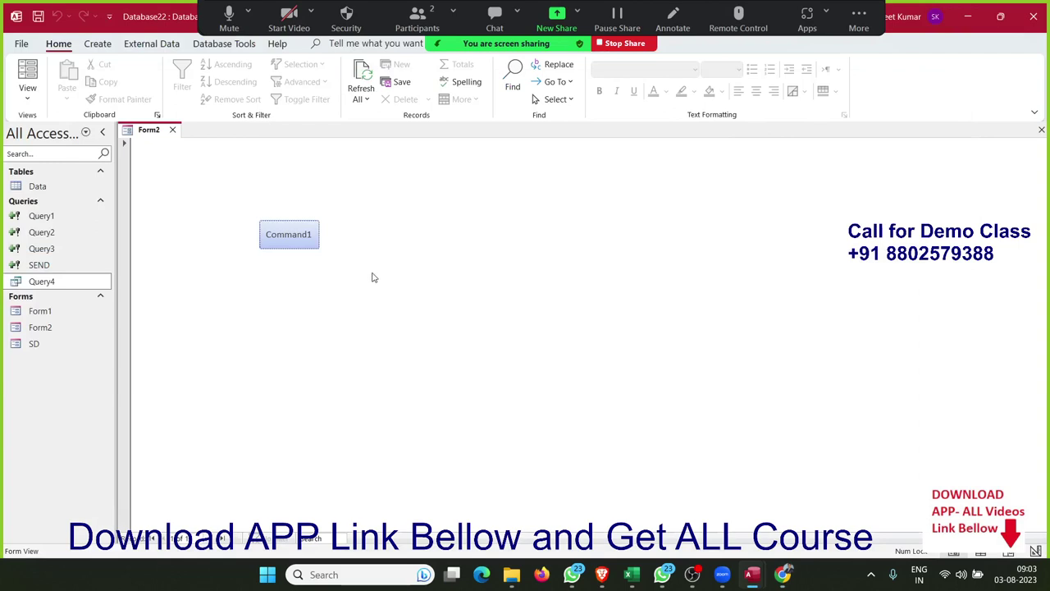
# Close Form2 through the save prompt and open Form1 in Design View
pyautogui.click(288, 234)
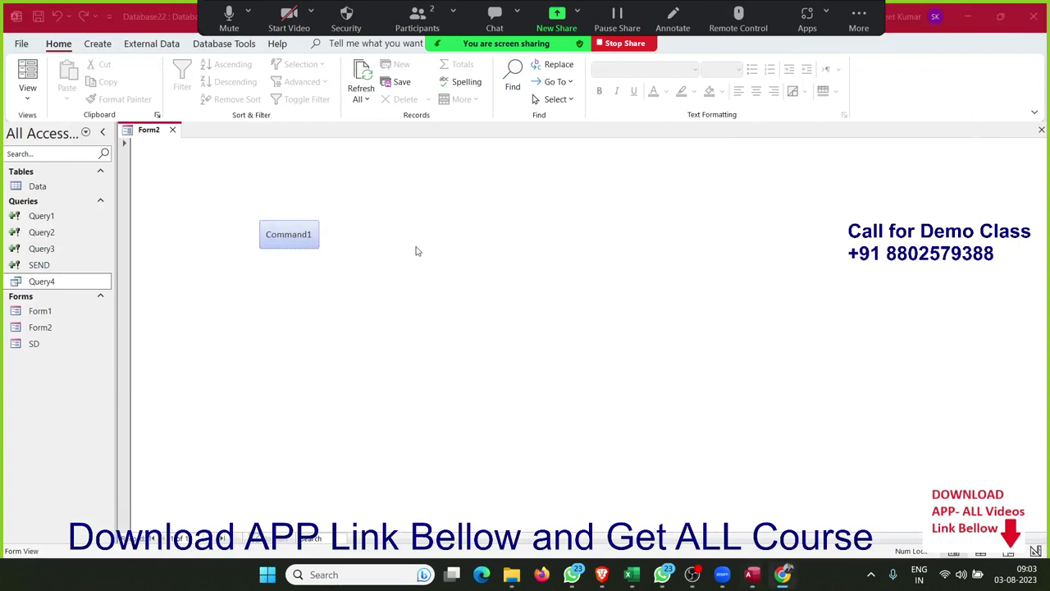
pyautogui.click(210, 224)
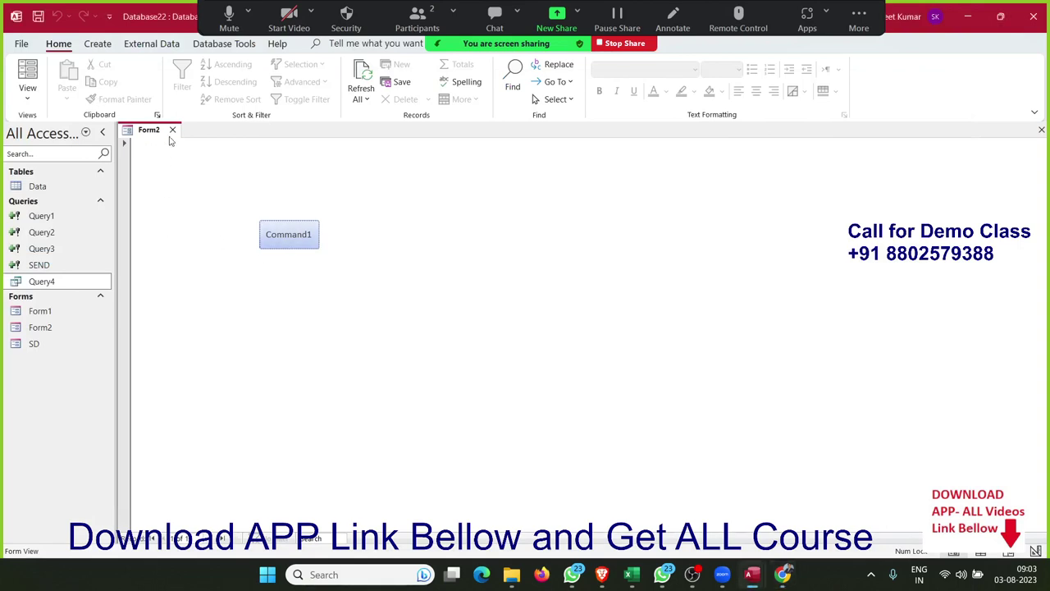
pyautogui.click(173, 130)
pyautogui.click(483, 323)
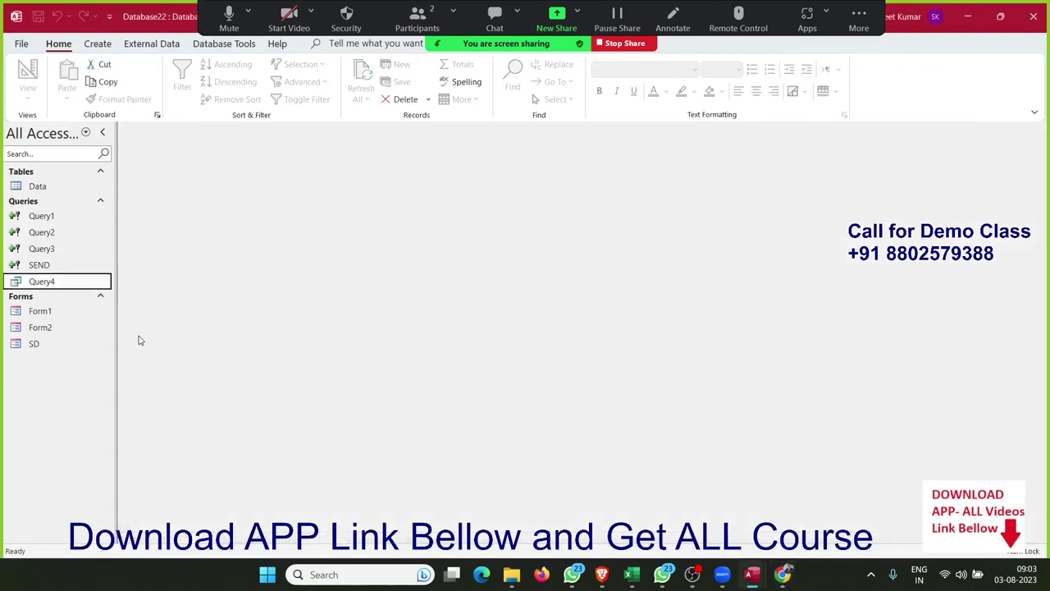
pyautogui.click(59, 346)
pyautogui.click(58, 328)
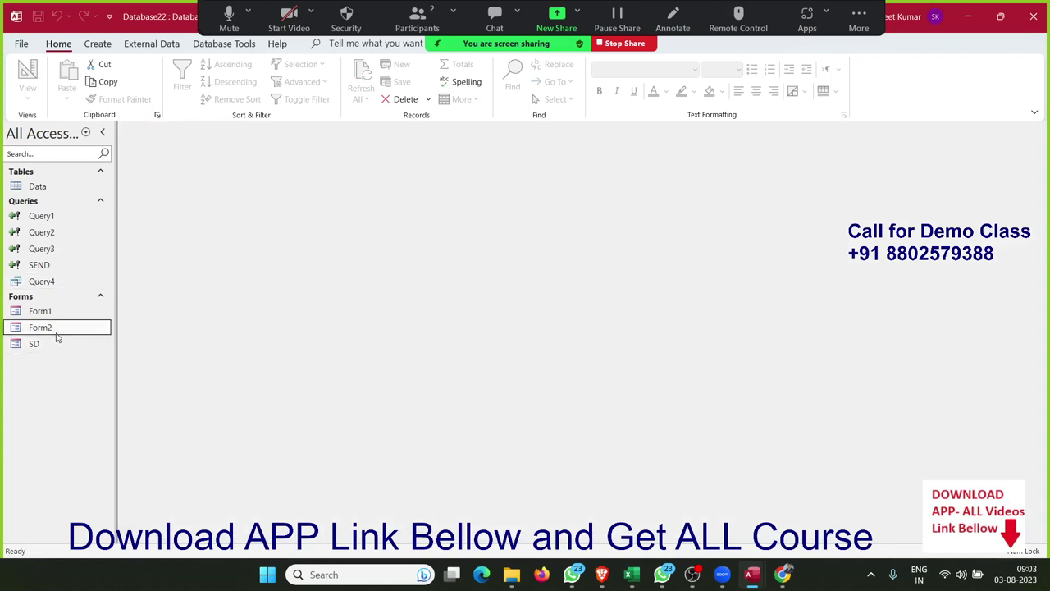
pyautogui.click(57, 314)
pyautogui.rightClick(57, 313)
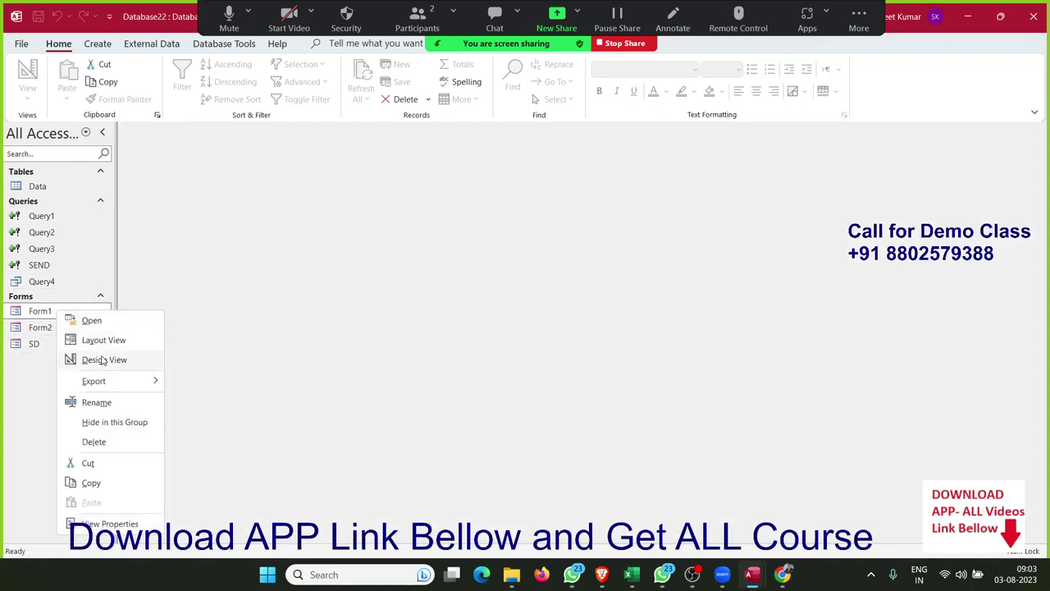
pyautogui.click(107, 358)
# Draw a Command10 button below the Name fields, skip the wizard, and create its empty click procedure in code
pyautogui.click(369, 354)
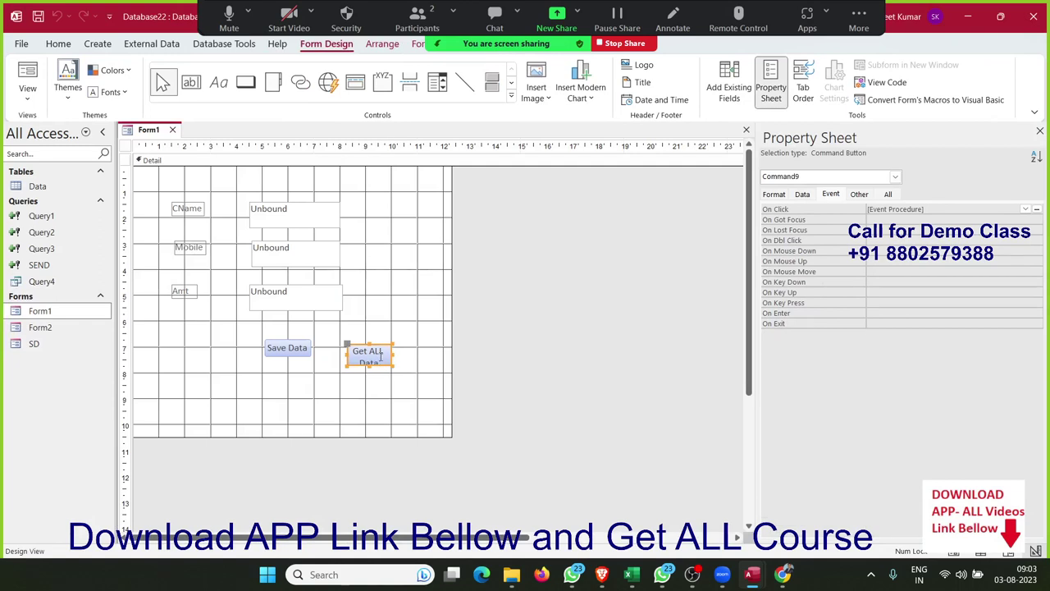
pyautogui.rightClick(381, 357)
pyautogui.click(335, 382)
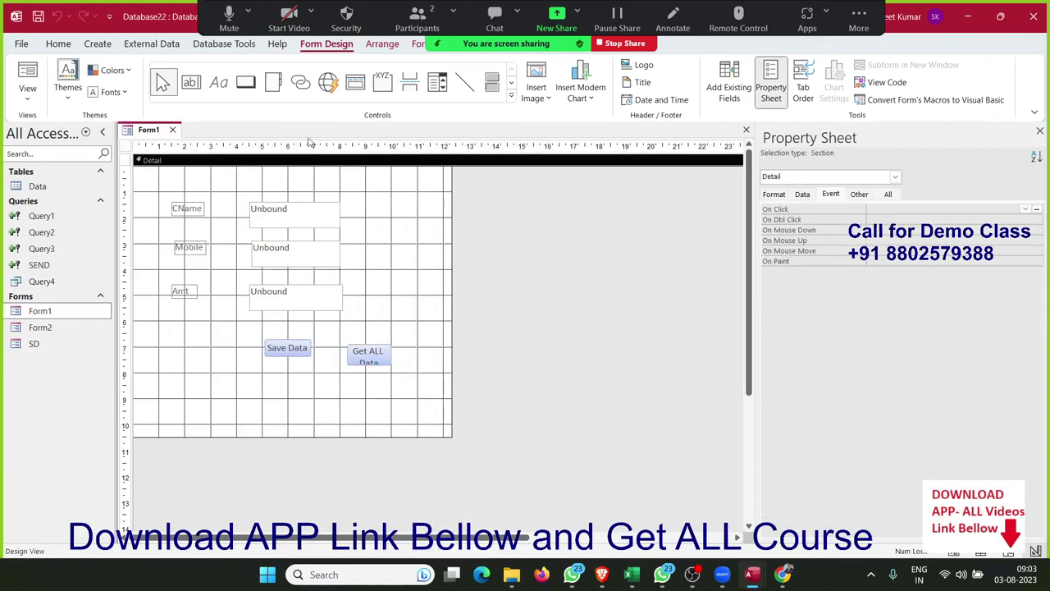
pyautogui.click(245, 83)
pyautogui.moveTo(178, 369); pyautogui.dragTo(232, 392)
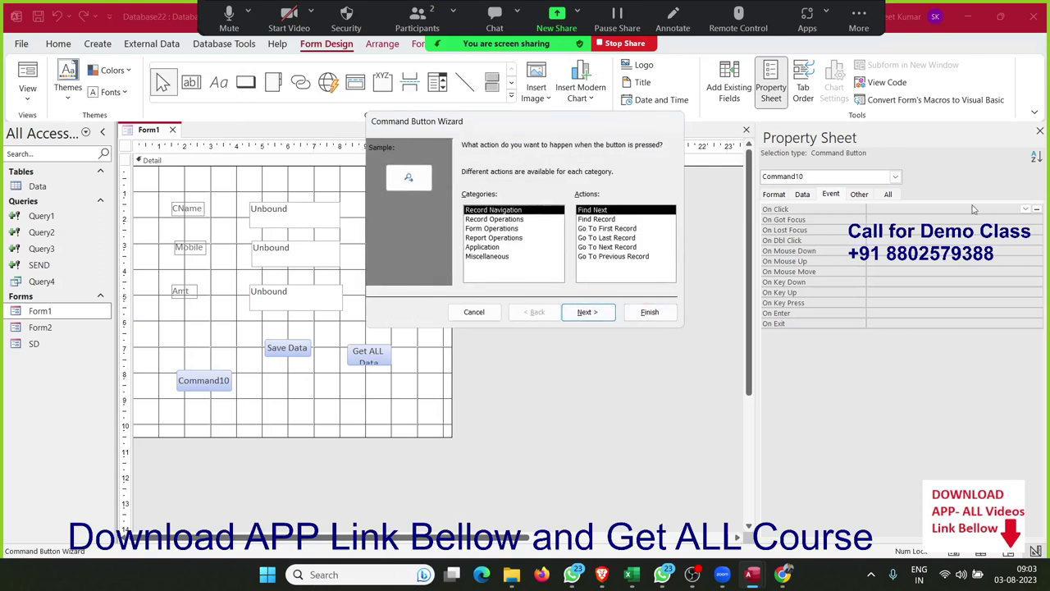
pyautogui.click(484, 315)
pyautogui.click(1036, 209)
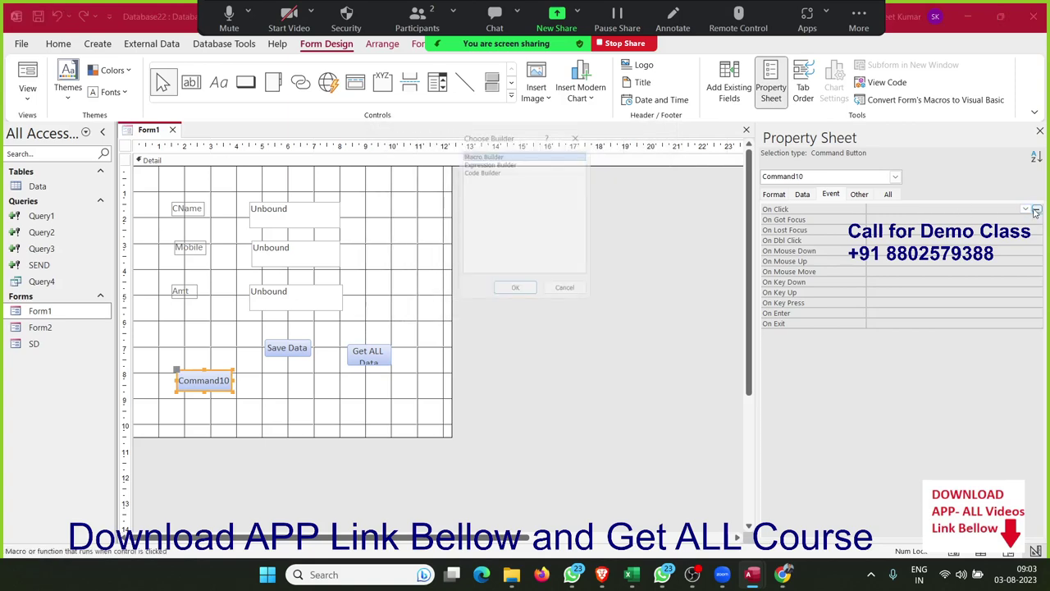
pyautogui.doubleClick(479, 169)
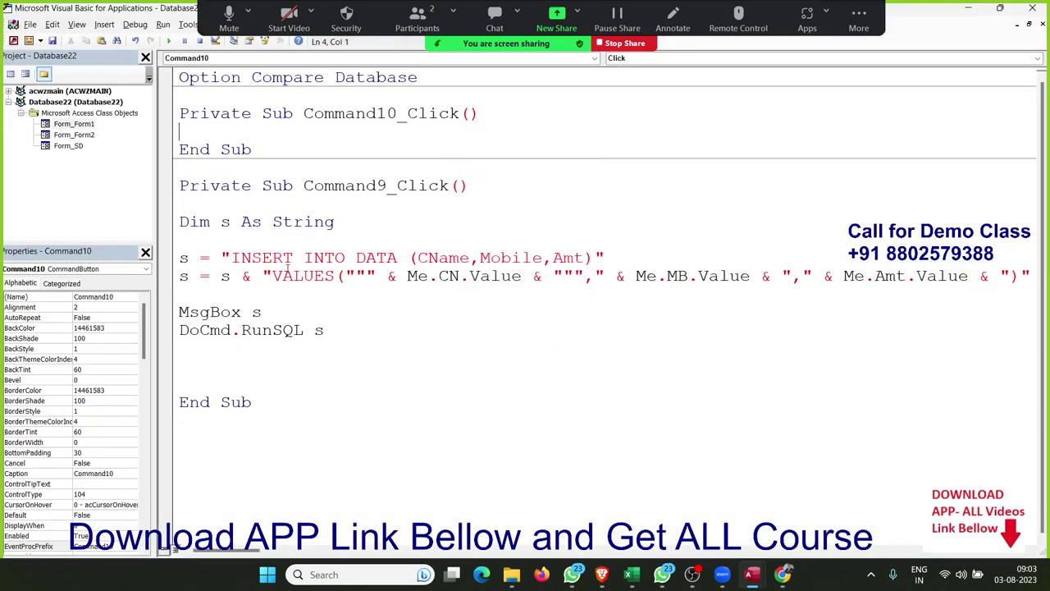
# Declare Dim rs As Recordset inside Command10_Click
pyautogui.press('Return')
pyautogui.press('Up')
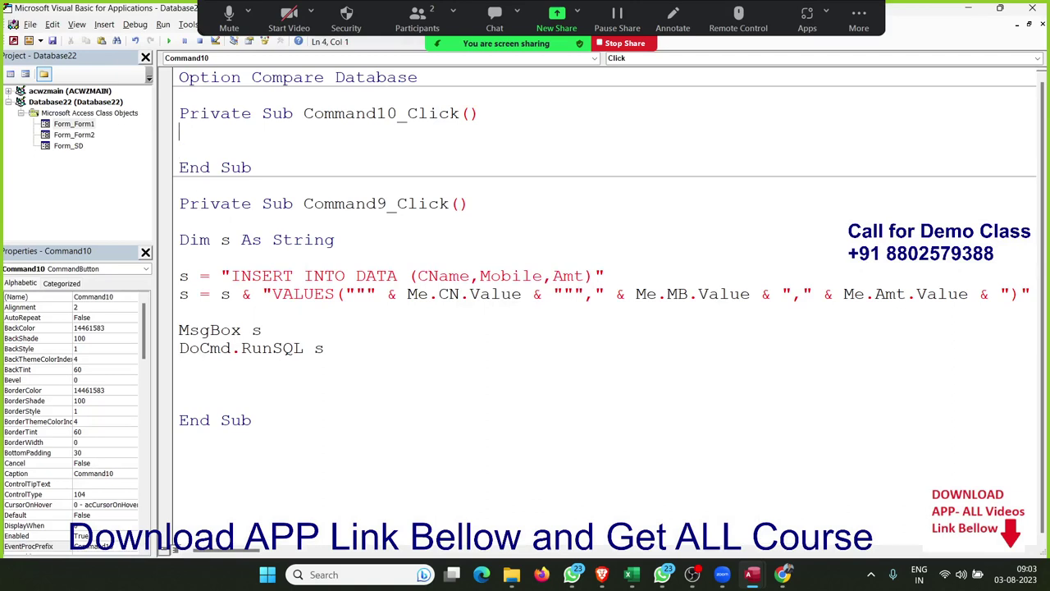
pyautogui.write('dim r')
pyautogui.write('s as re')
pyautogui.press('Return')
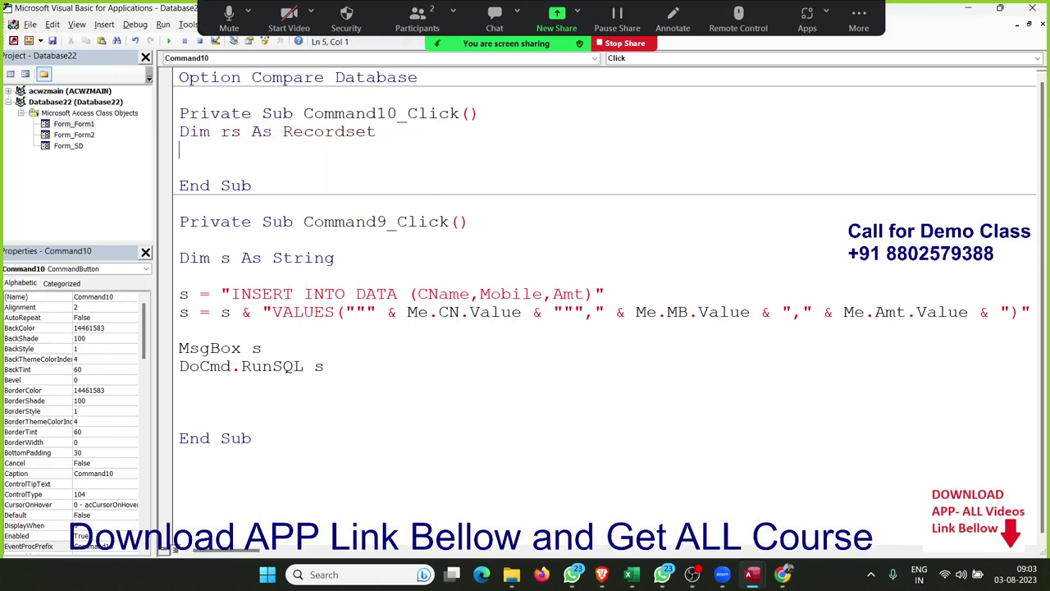
pyautogui.press('Return')
# Set rs = CurrentDb.OpenRecordset("Select * from Data"), then return to Form1's design with Alt+F11
pyautogui.write('se')
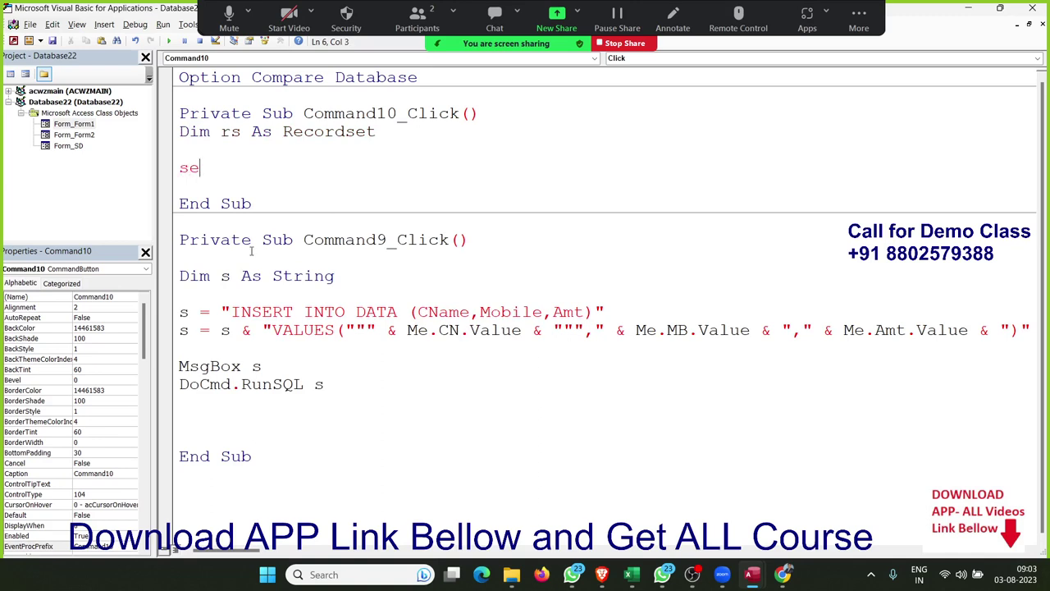
pyautogui.write('t rs ')
pyautogui.write('= curr')
pyautogui.write('entd')
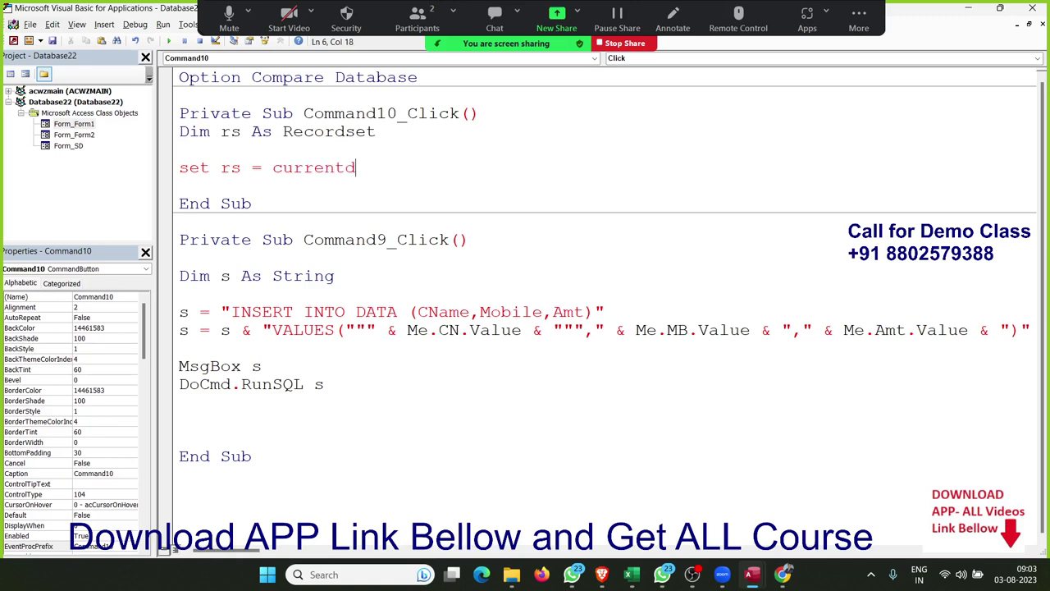
pyautogui.write('b.')
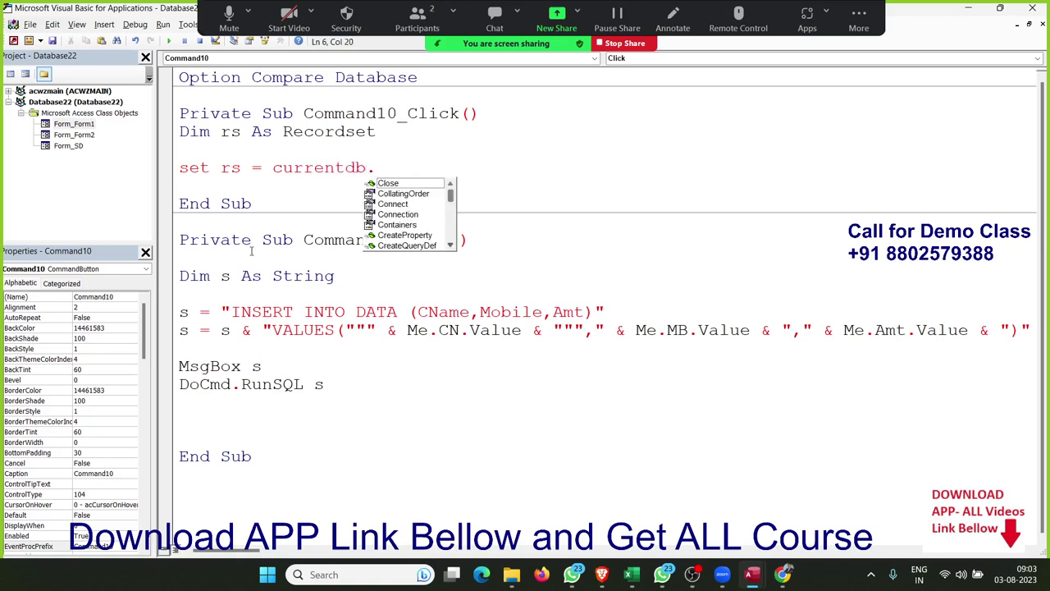
pyautogui.write('op')
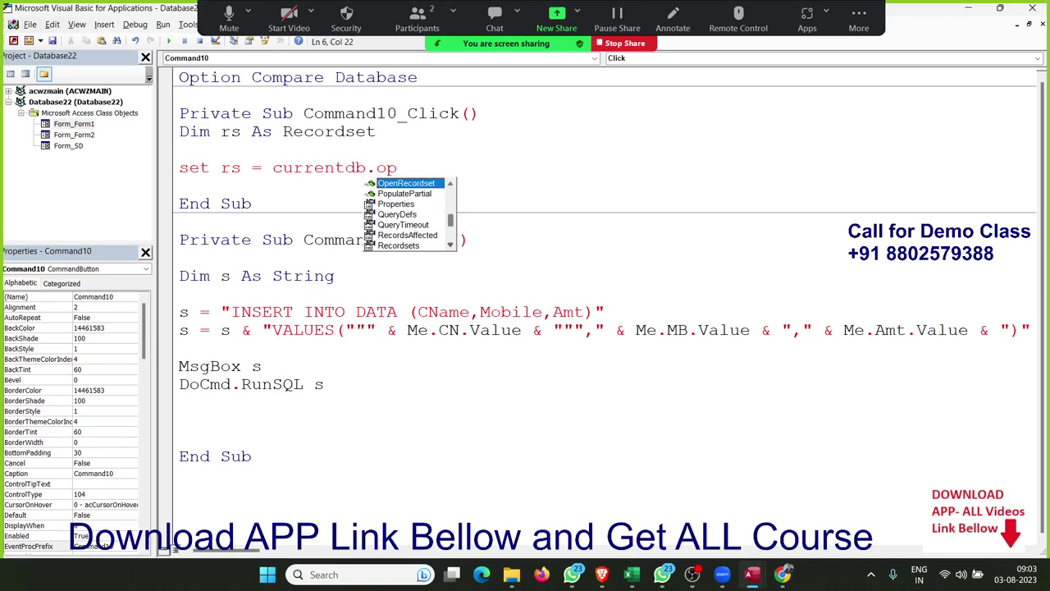
pyautogui.press('Tab')
pyautogui.write('(')
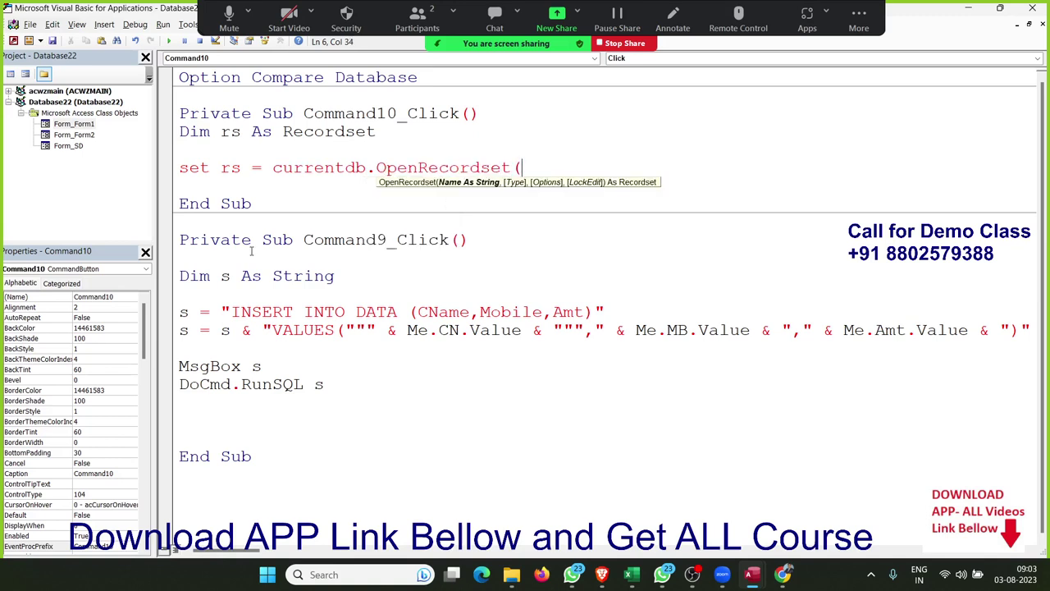
pyautogui.write('"')
pyautogui.write('Select ')
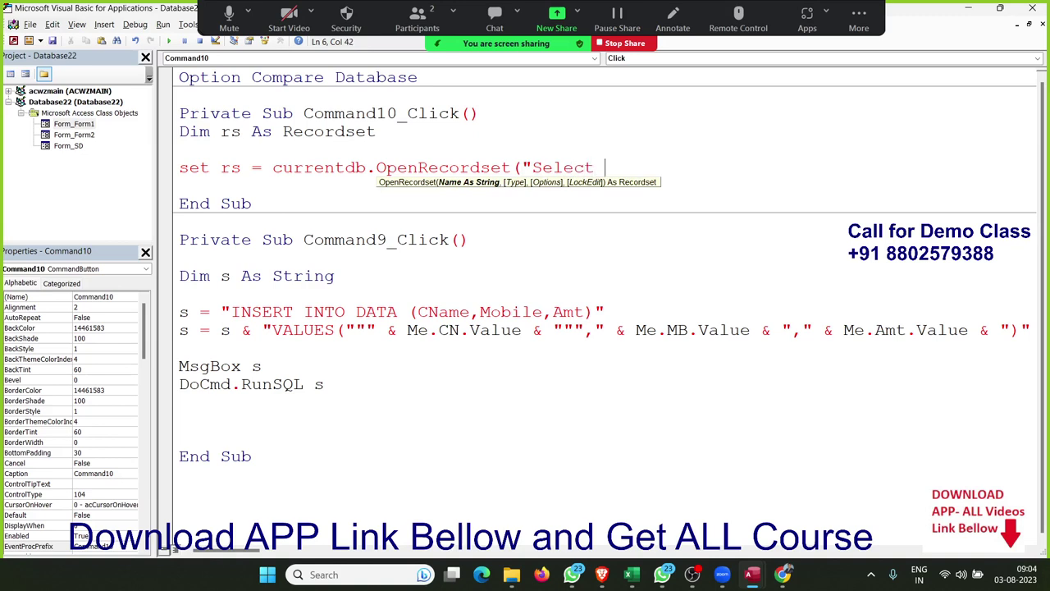
pyautogui.write('* fu')
pyautogui.press('BackSpace')
pyautogui.write('r')
pyautogui.write('om ')
pyautogui.write('Data')
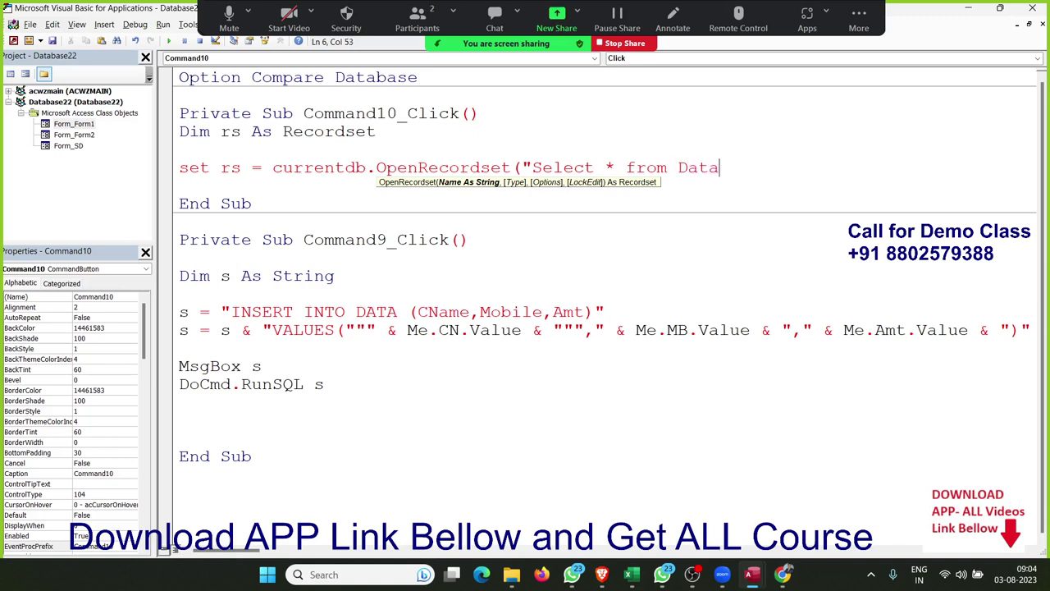
pyautogui.write('")')
pyautogui.click(371, 255)
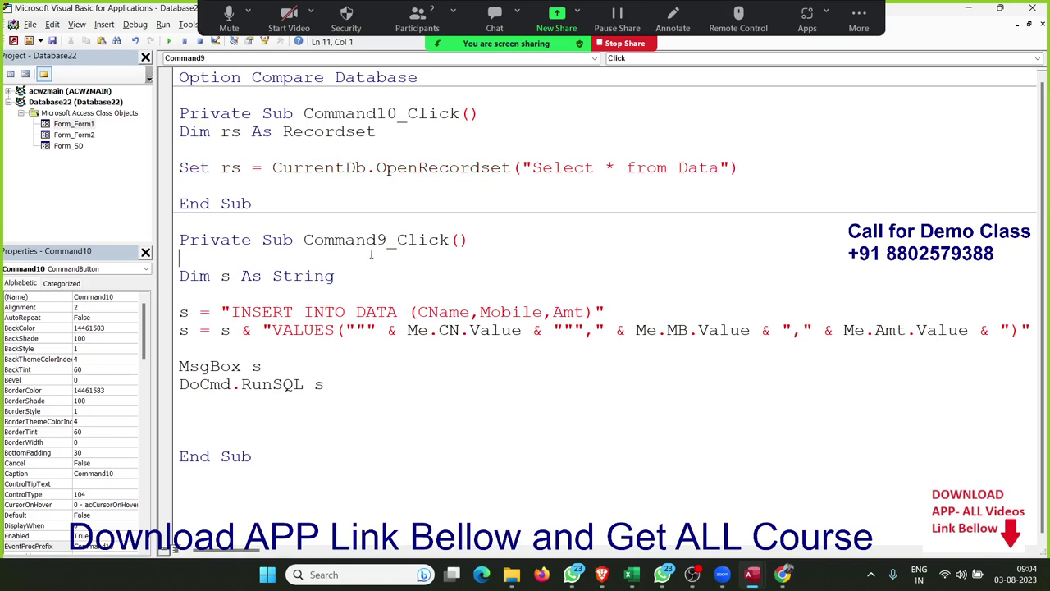
pyautogui.click(417, 214)
pyautogui.click(382, 193)
pyautogui.hotkey('alt', 'F11')
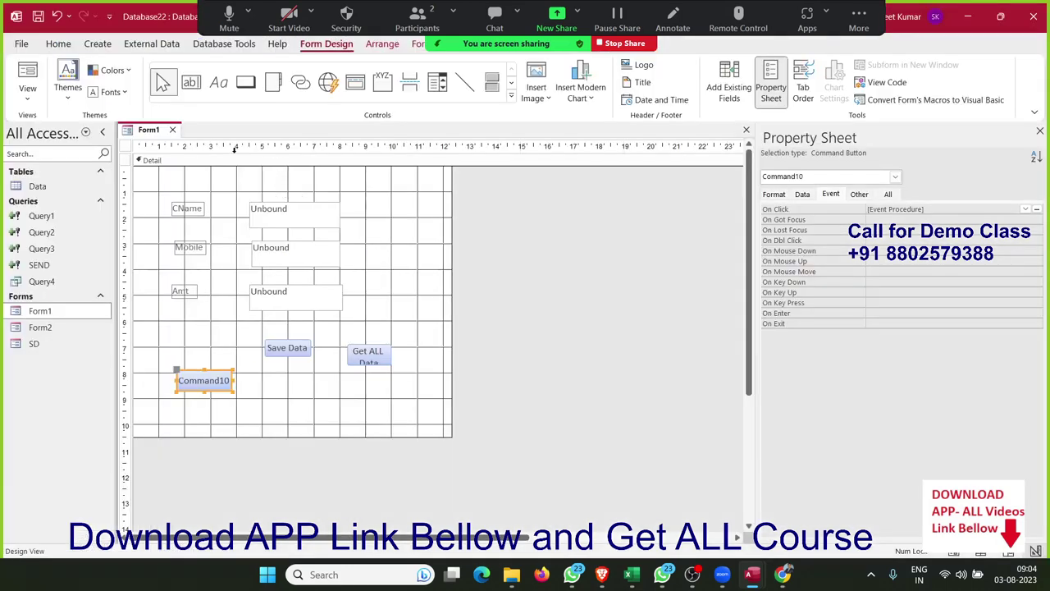
# Save Form1's design, open Form1, and test the new Command10 button
pyautogui.click(172, 130)
pyautogui.click(482, 323)
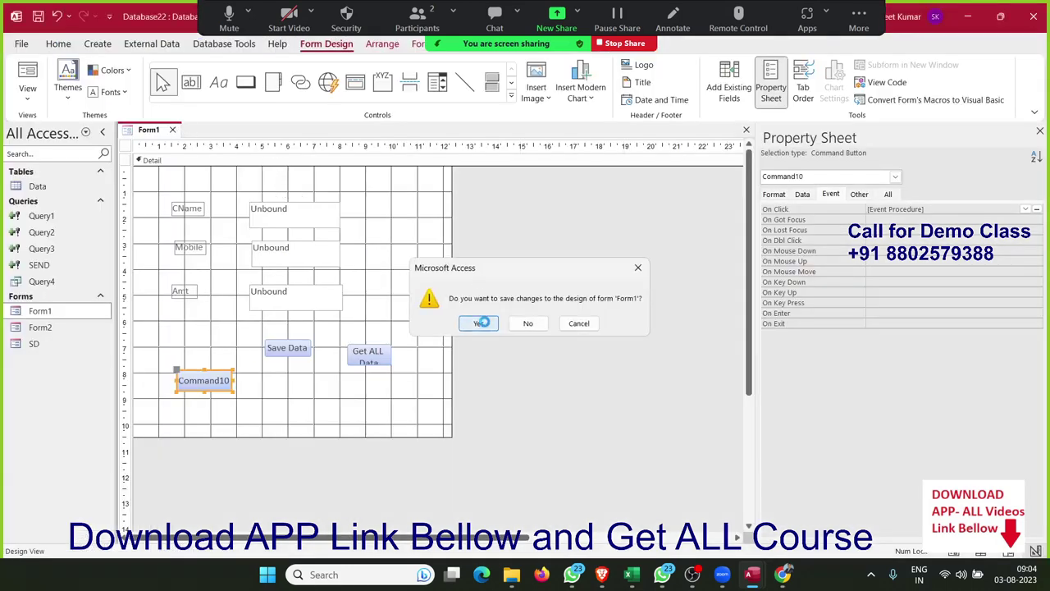
pyautogui.doubleClick(37, 316)
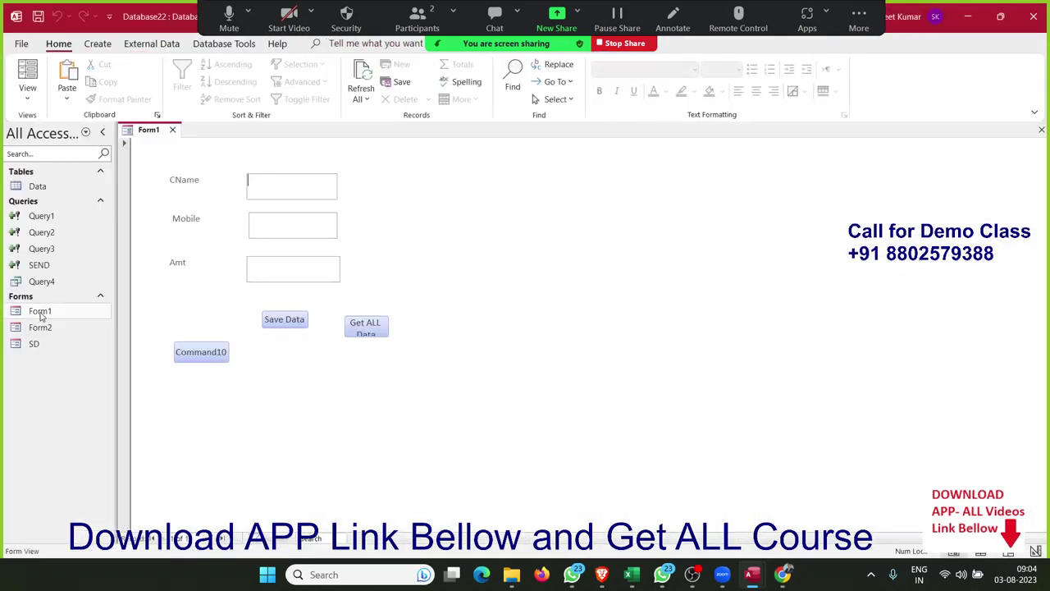
pyautogui.click(208, 352)
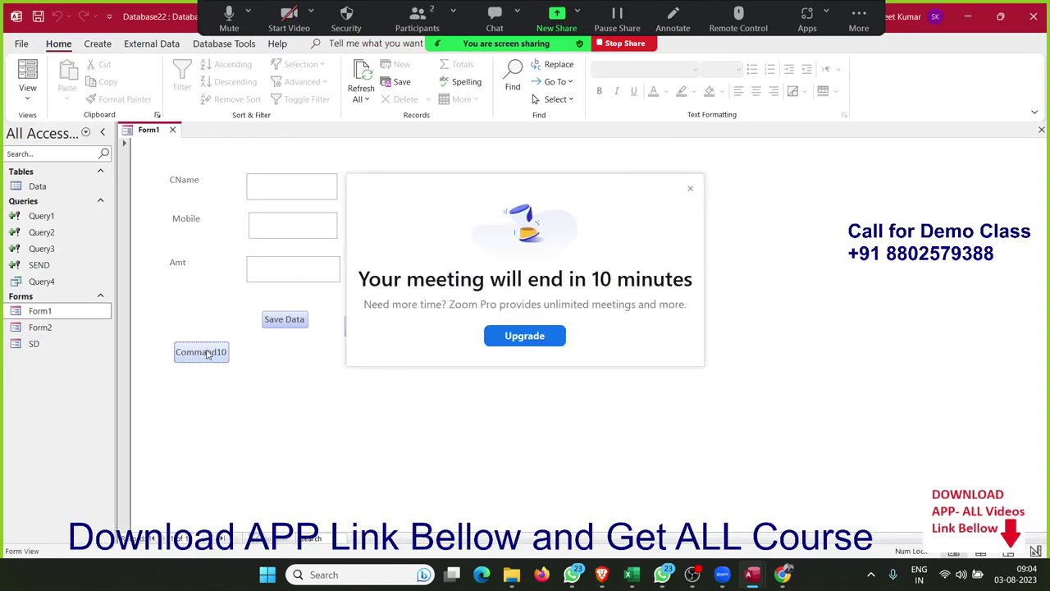
pyautogui.click(691, 188)
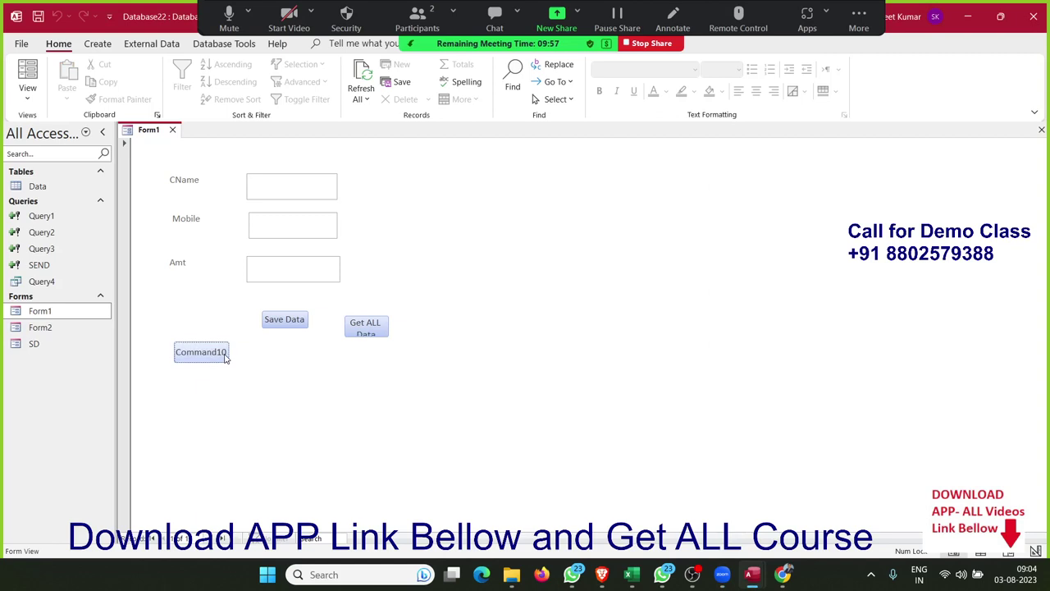
# Switch back to the Command10 click procedure in the code editor
pyautogui.hotkey('alt', 'Tab')
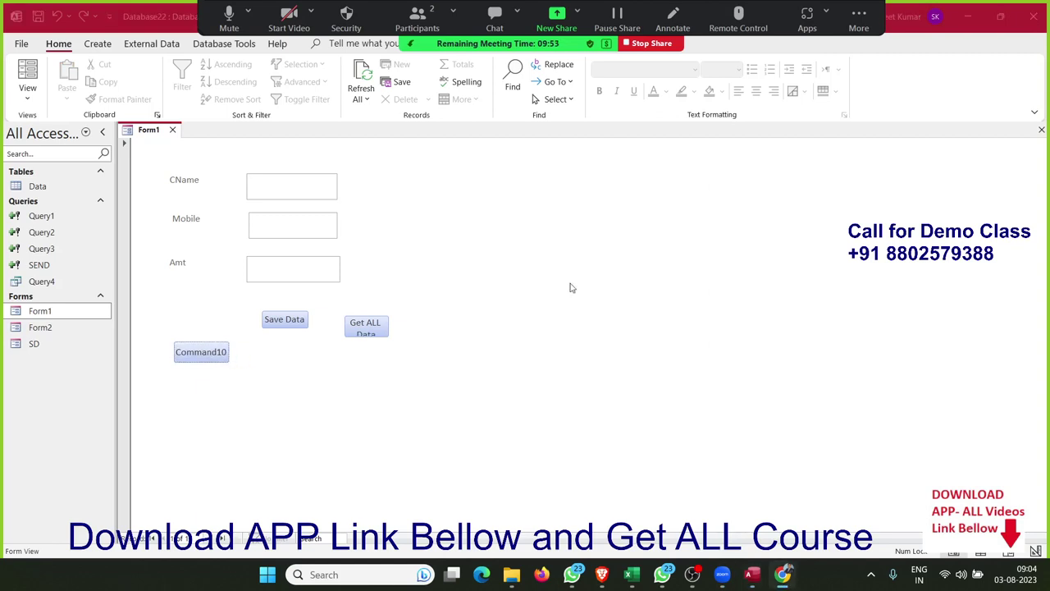
pyautogui.rightClick(63, 325)
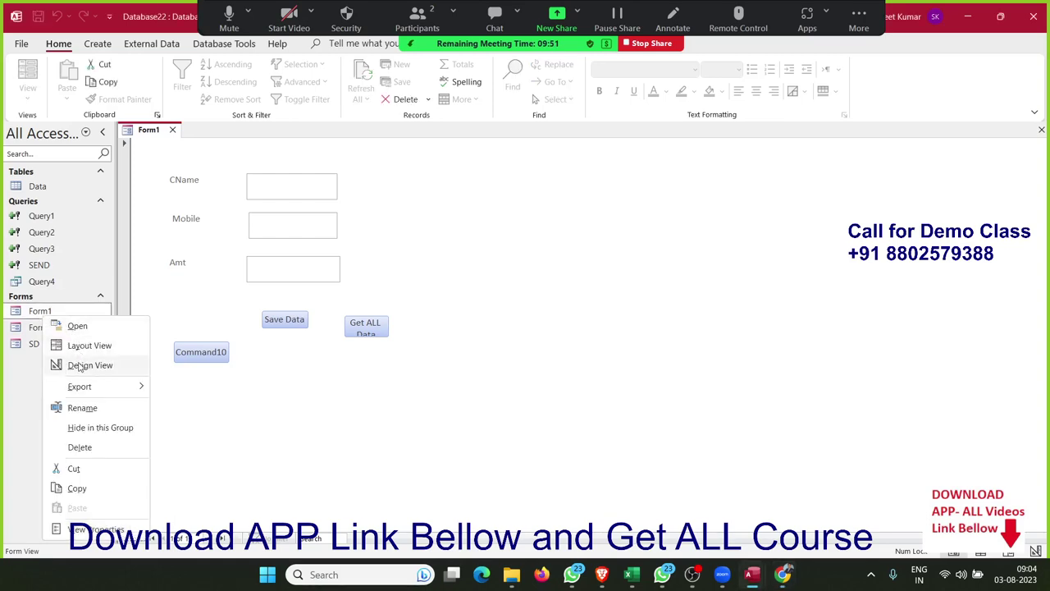
pyautogui.click(313, 388)
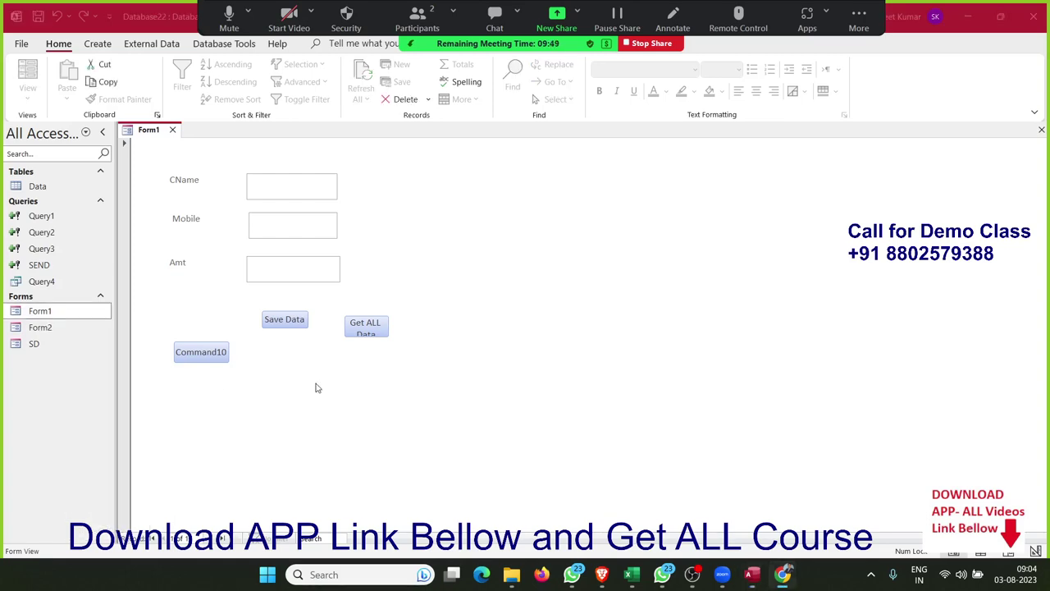
pyautogui.hotkey('alt', 'Tab')
pyautogui.hotkey('alt', 'Tab')
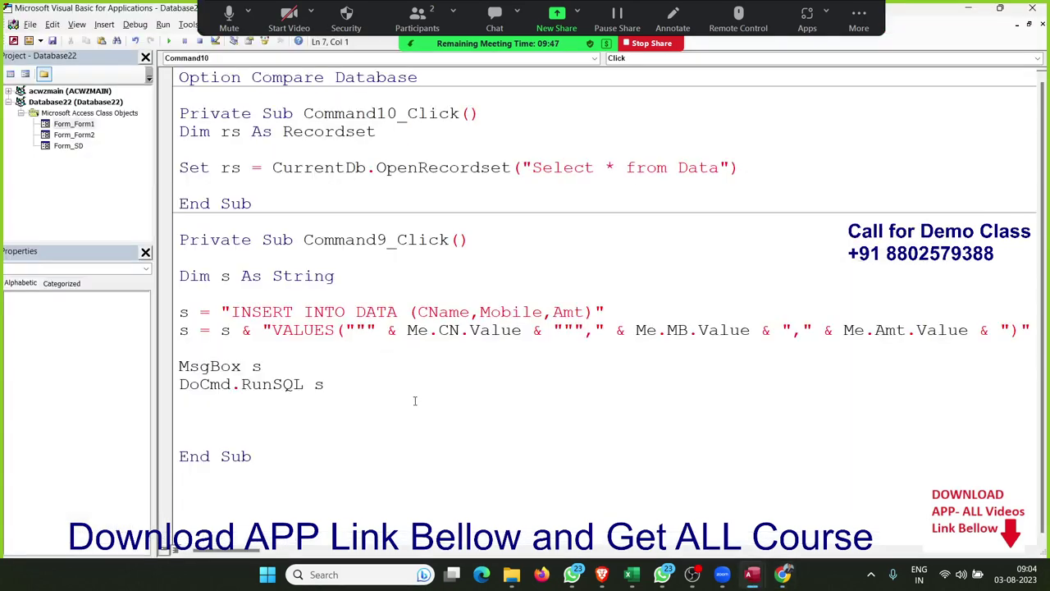
# Add dbOpenDynaset as the OpenRecordset type after the query string, then switch back to Form1
pyautogui.click(415, 401)
pyautogui.click(291, 228)
pyautogui.click(264, 192)
pyautogui.doubleClick(231, 167)
pyautogui.click(234, 184)
pyautogui.click(786, 573)
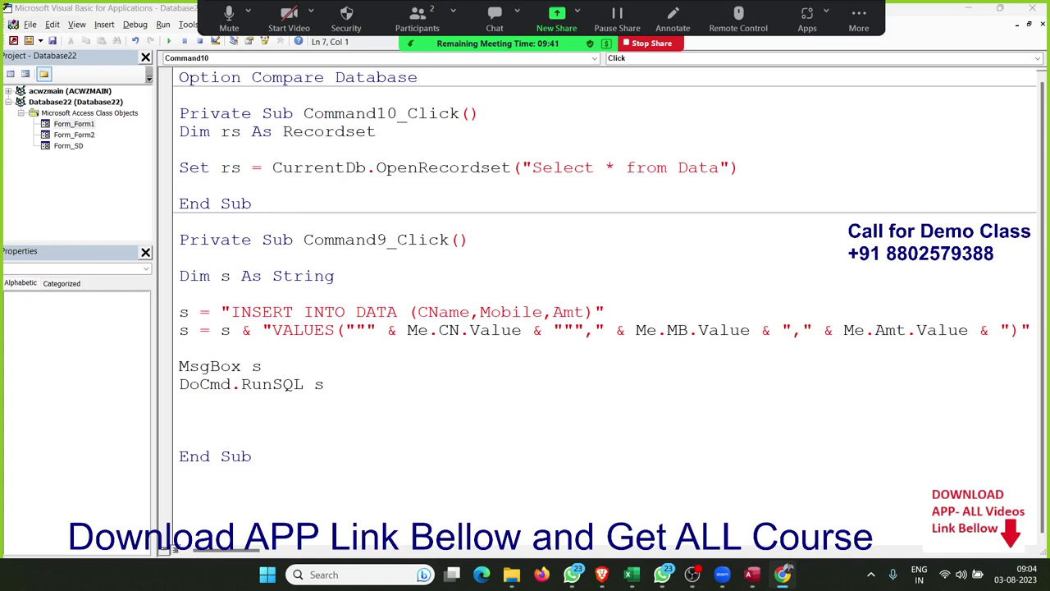
pyautogui.click(722, 168)
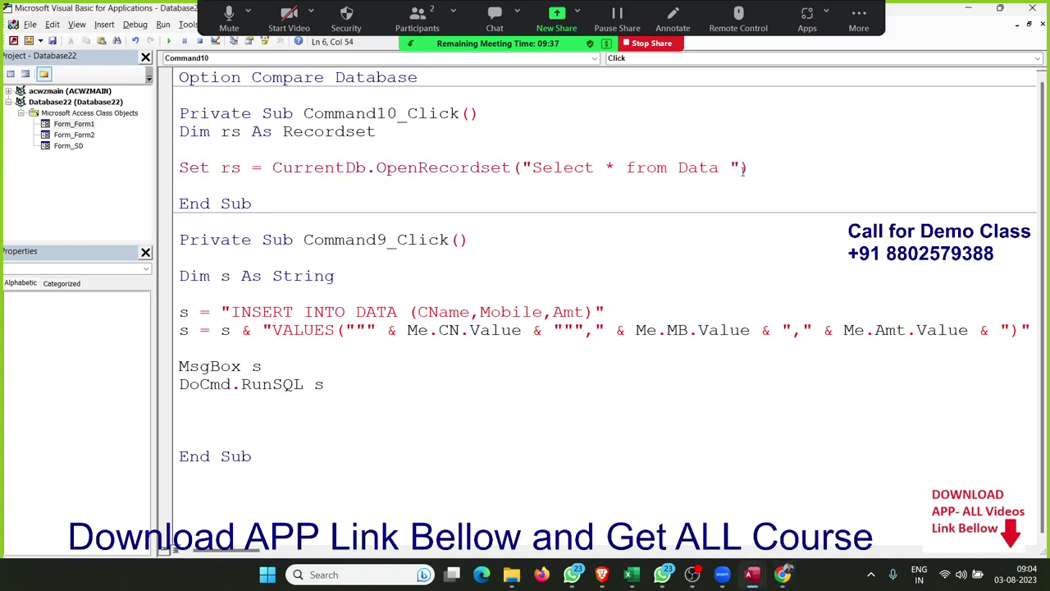
pyautogui.click(743, 167)
pyautogui.write(',dbOpenDynaset')
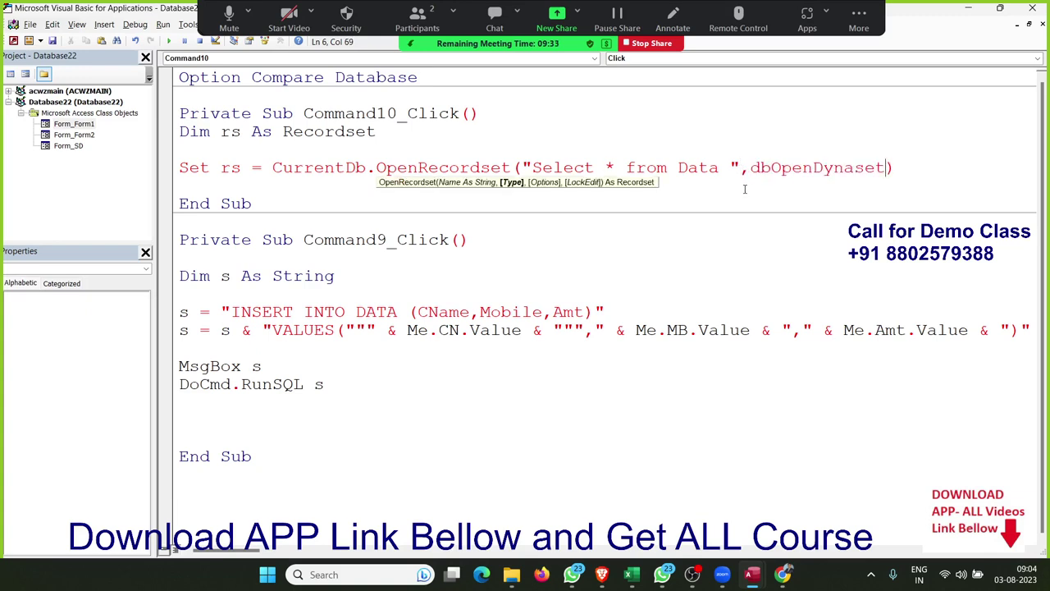
pyautogui.click(742, 203)
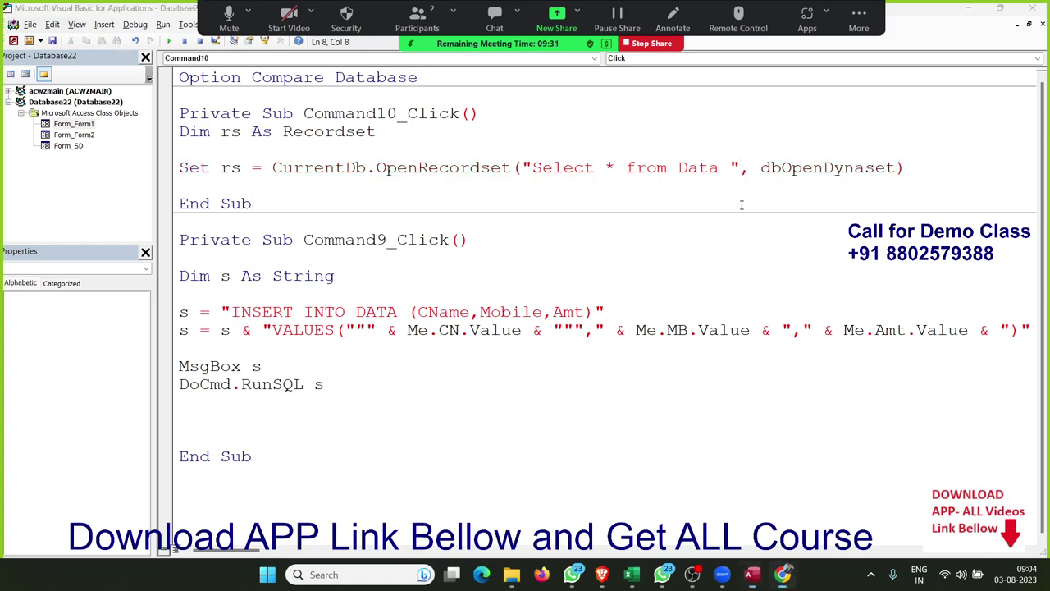
pyautogui.hotkey('alt', 'Tab')
pyautogui.hotkey('alt', 'Tab')
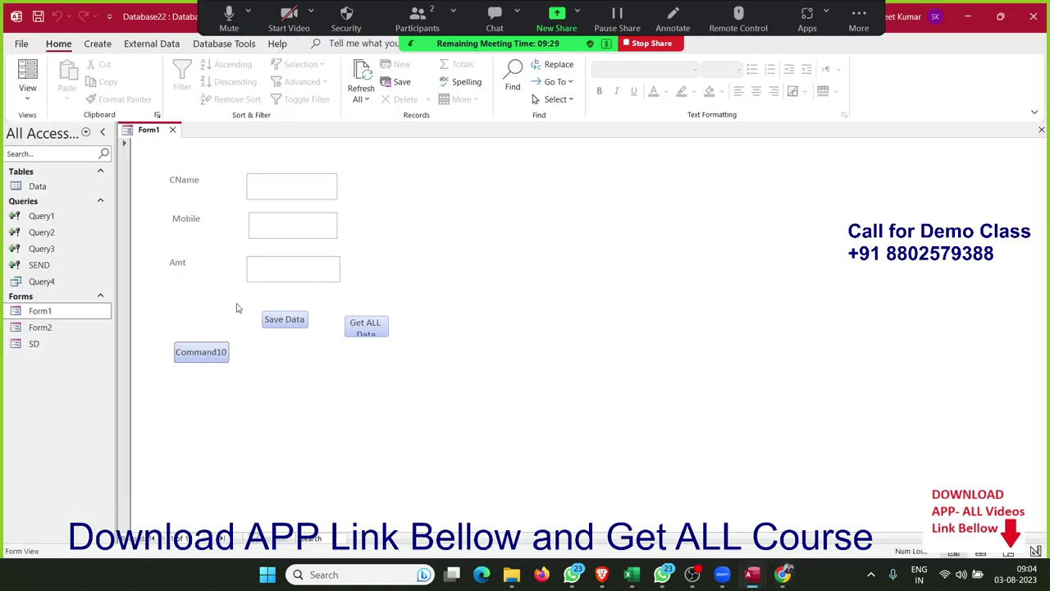
# Run Command10 on Form1 to test the dynaset recordset code
pyautogui.click(209, 358)
pyautogui.click(209, 359)
pyautogui.hotkey('alt', 'Tab')
pyautogui.hotkey('alt', 'Tab')
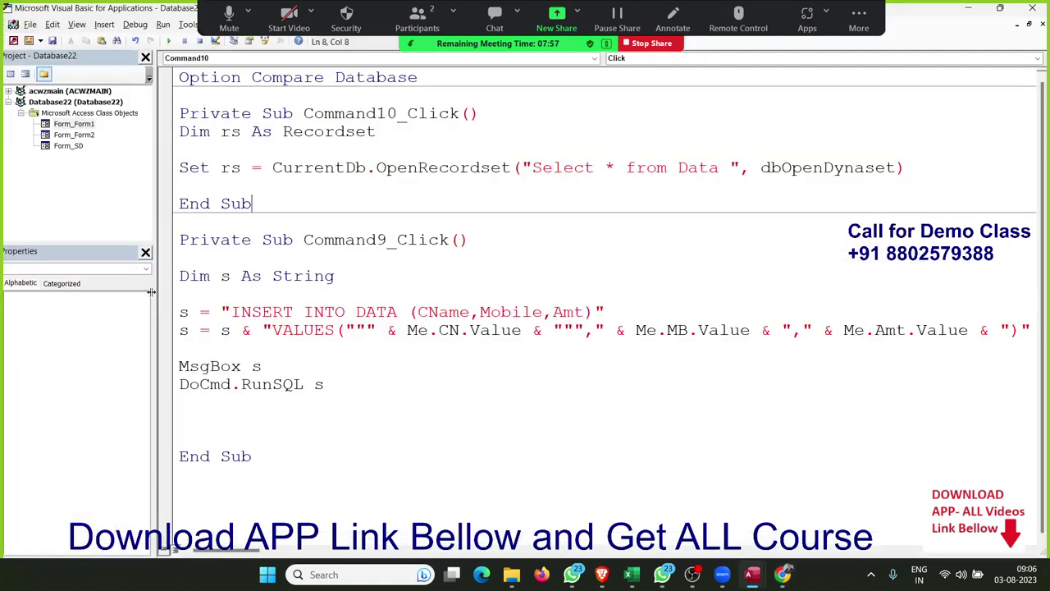
# Add a MsgBox rs.Fields(1) line after the Set statement, then switch to Form1
pyautogui.click(221, 188)
pyautogui.press('Return')
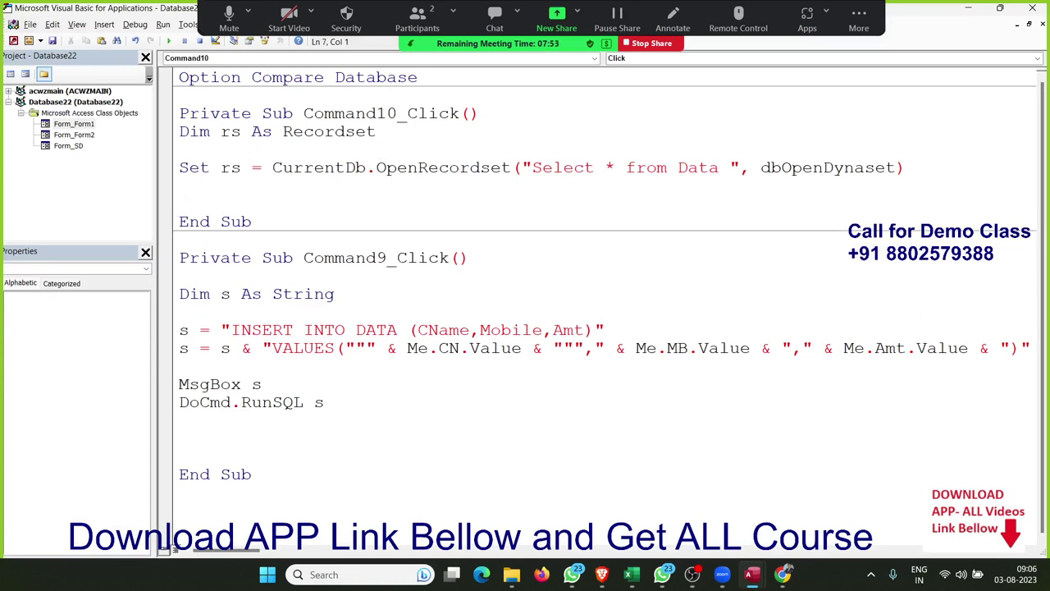
pyautogui.press('Return')
pyautogui.write('sm')
pyautogui.press('BackSpace')
pyautogui.press('BackSpace')
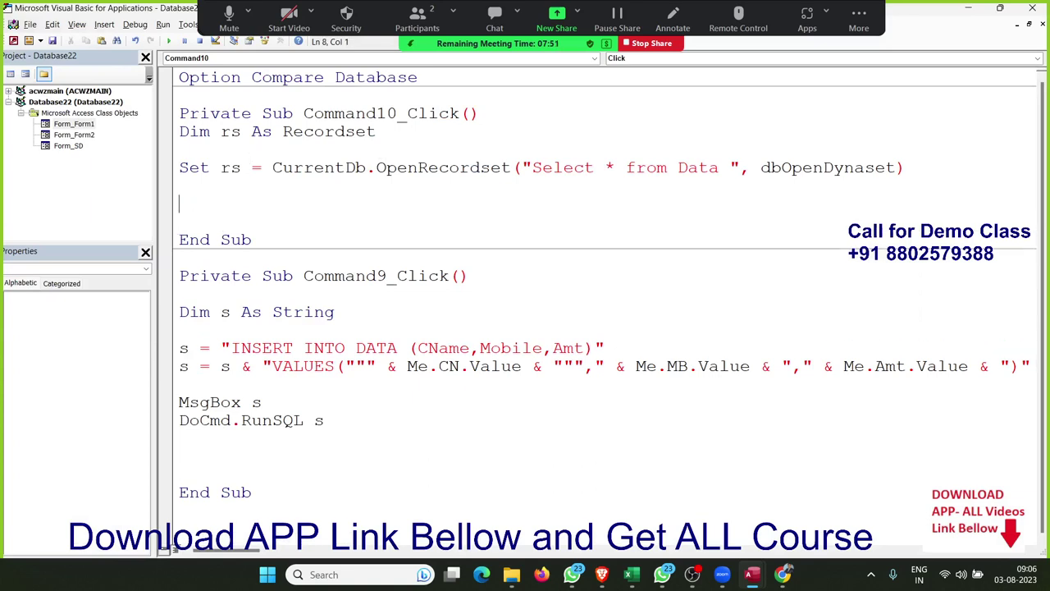
pyautogui.write('mgs')
pyautogui.write('box')
pyautogui.press('BackSpace')
pyautogui.press('BackSpace')
pyautogui.press('BackSpace')
pyautogui.press('BackSpace')
pyautogui.press('BackSpace')
pyautogui.press('BackSpace')
pyautogui.write('sgbox ')
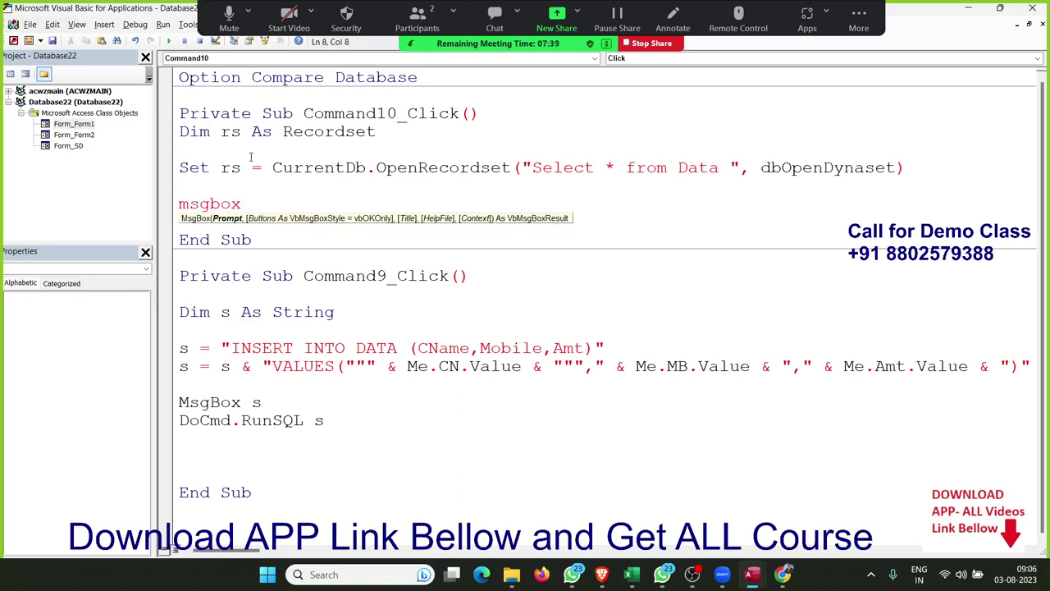
pyautogui.write('r')
pyautogui.write('s.')
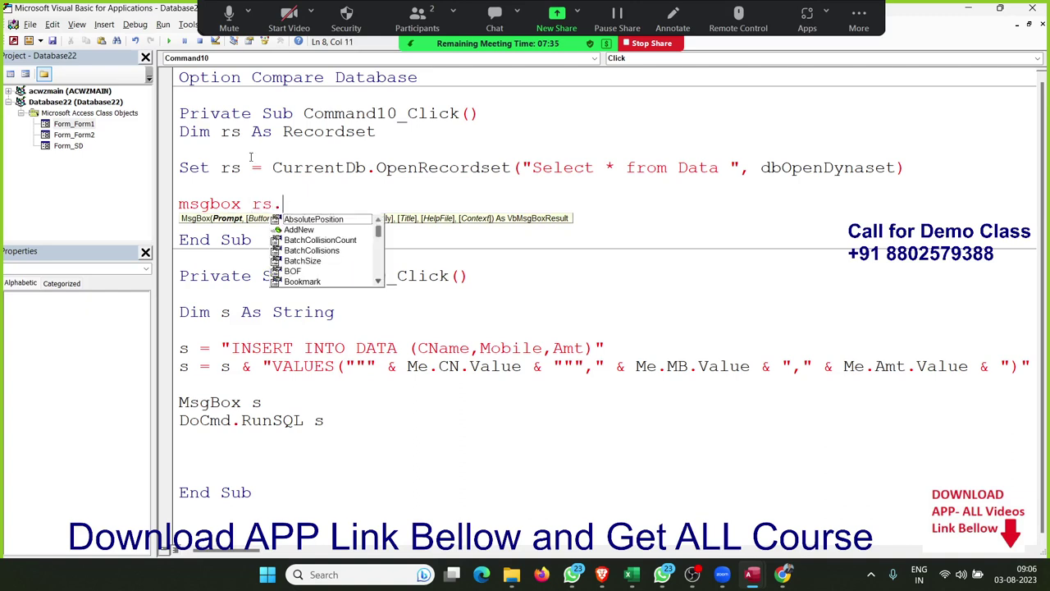
pyautogui.write('f')
pyautogui.press('Tab')
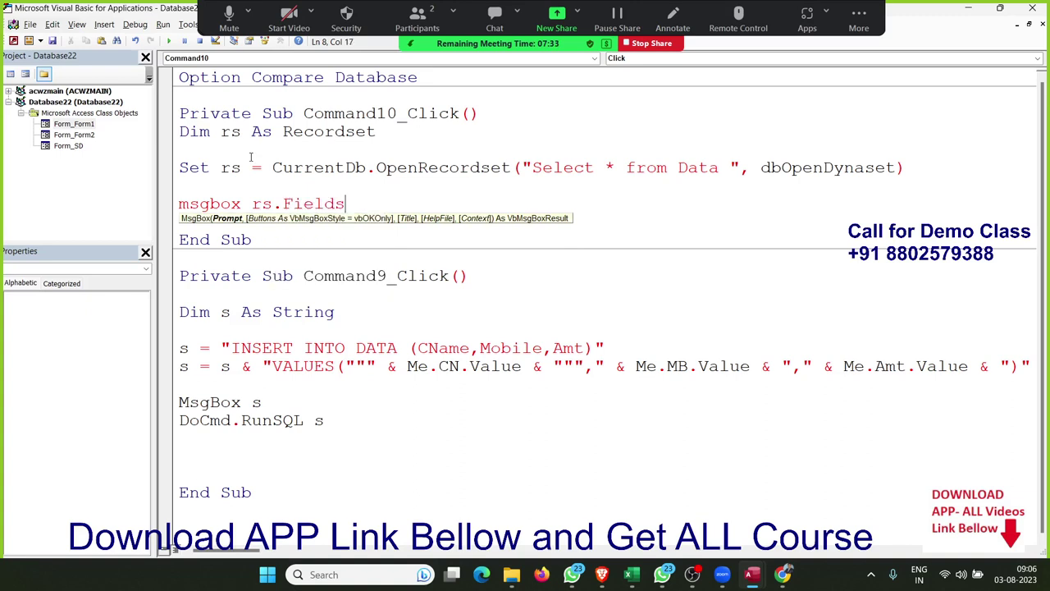
pyautogui.write('(1')
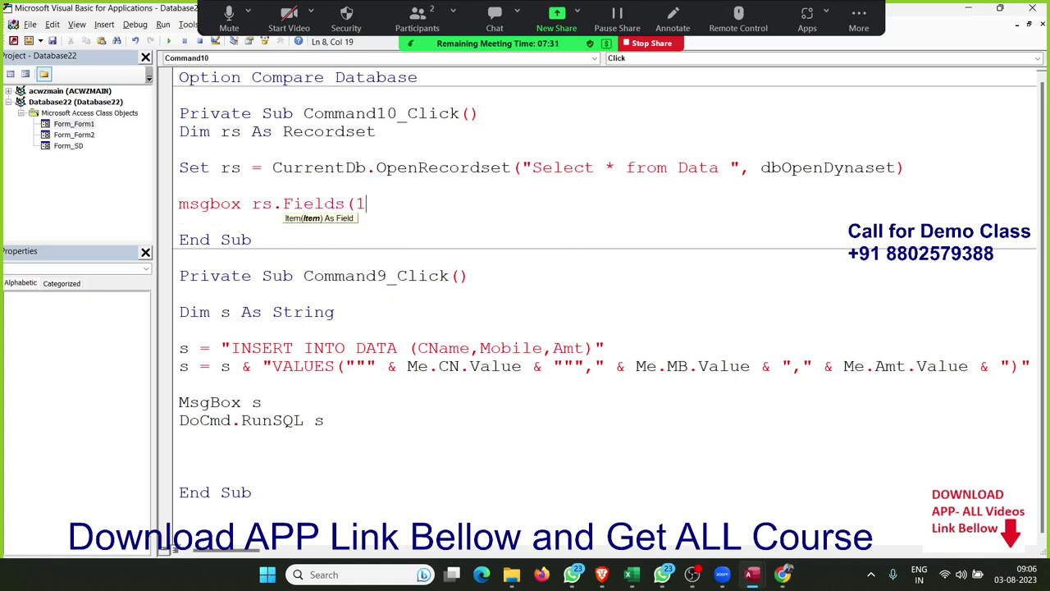
pyautogui.write(')')
pyautogui.click(434, 289)
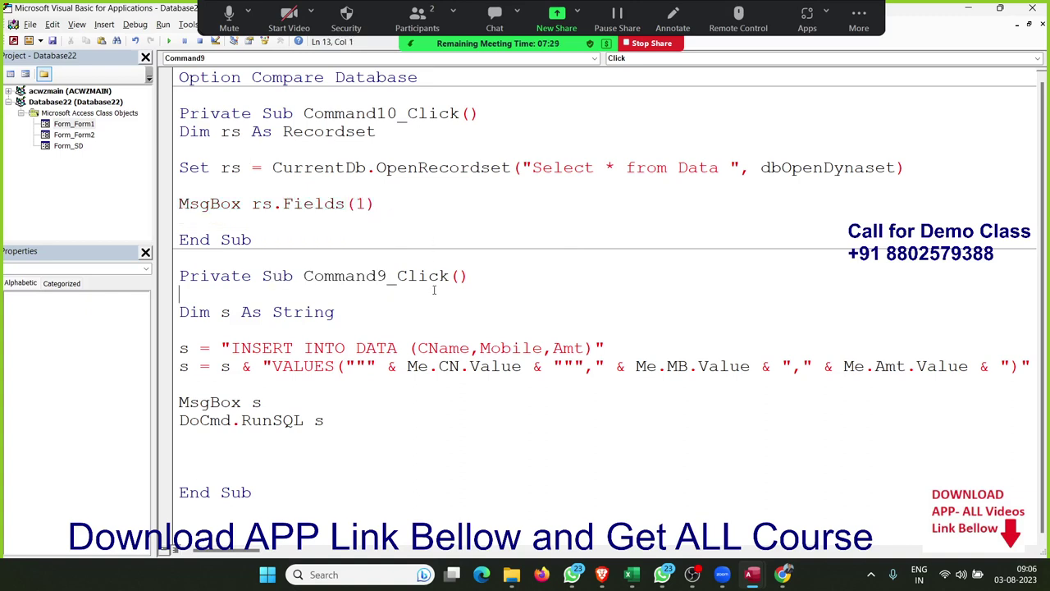
pyautogui.hotkey('alt', 'F11')
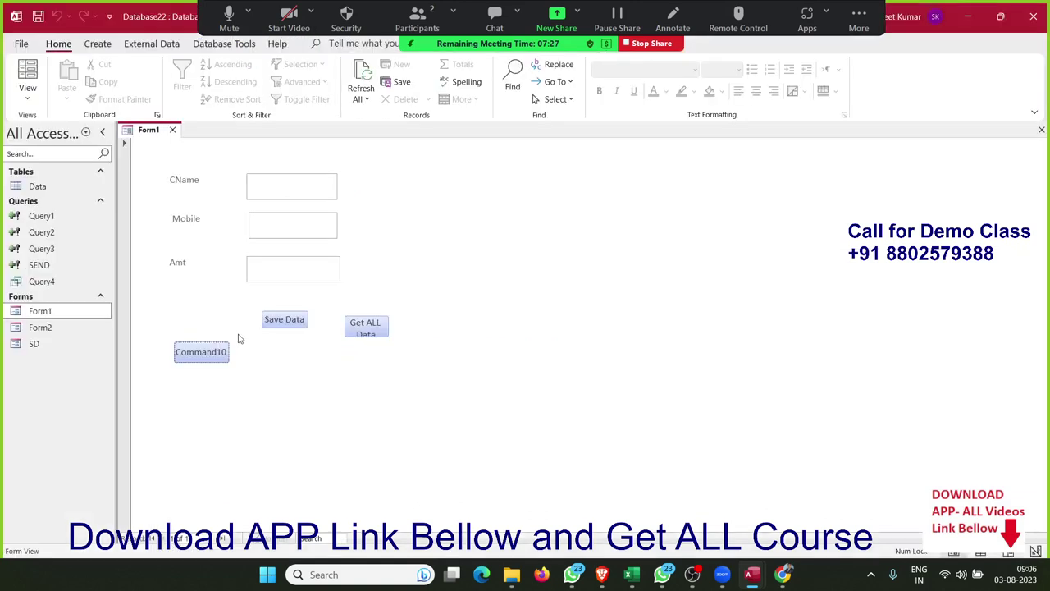
# Run Command10, dismiss the message showing the first record's name, and close Form1
pyautogui.click(219, 353)
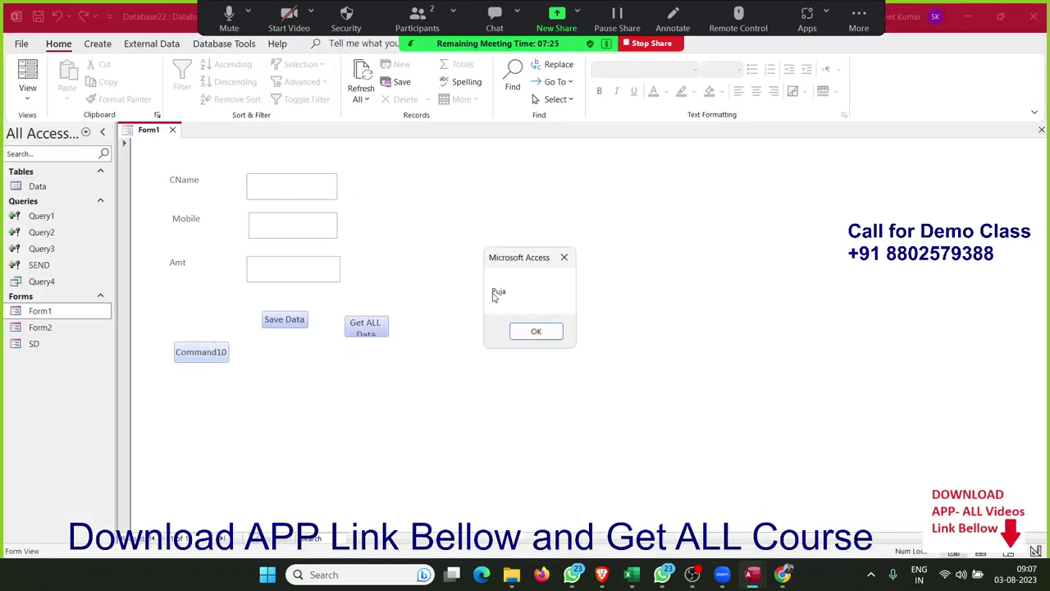
pyautogui.click(530, 331)
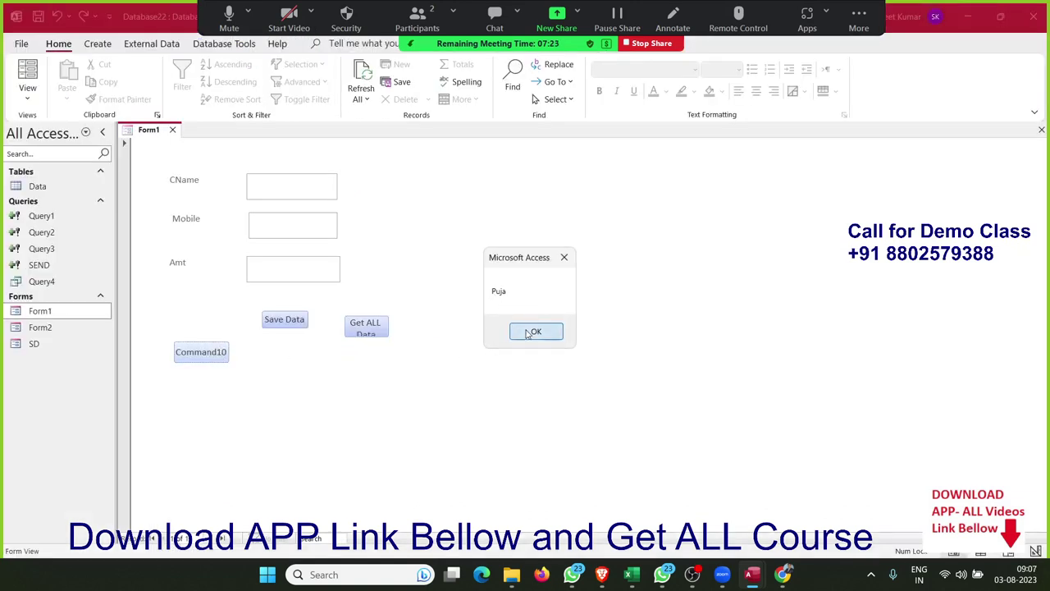
pyautogui.hotkey('alt', 'F11')
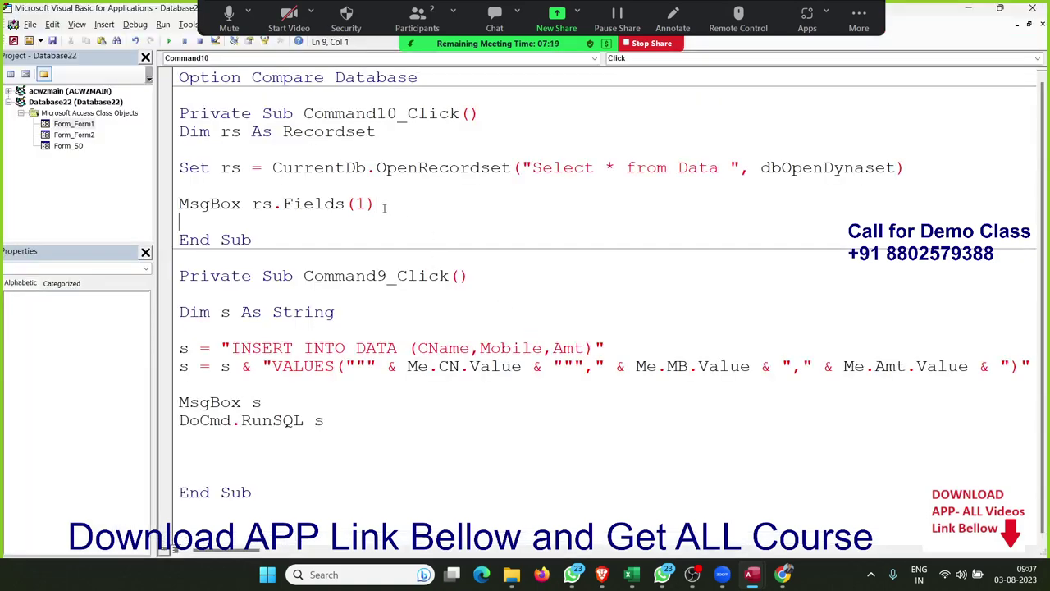
pyautogui.hotkey('alt', 'F11')
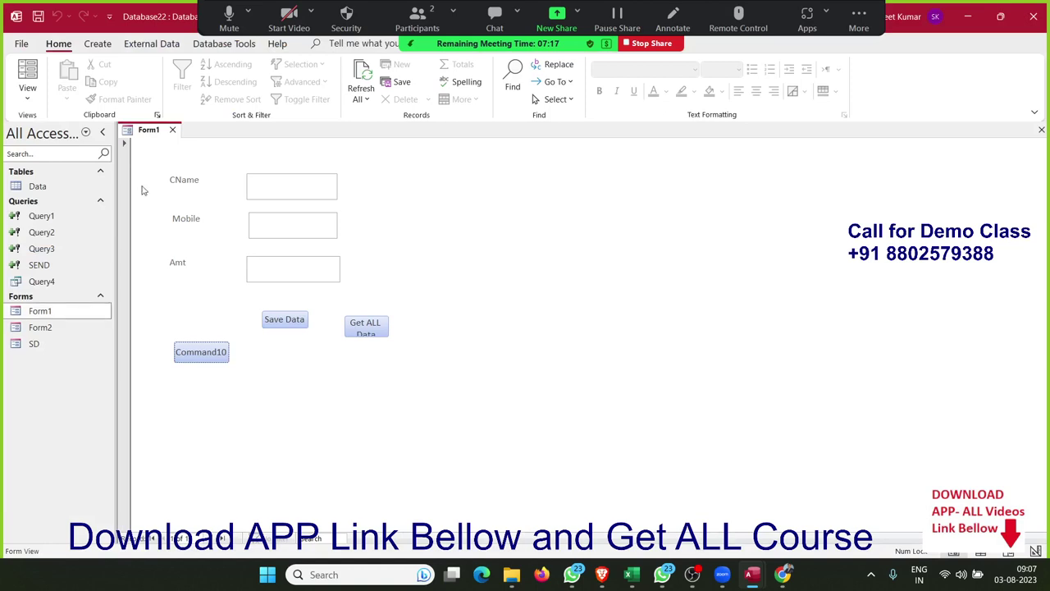
pyautogui.click(172, 130)
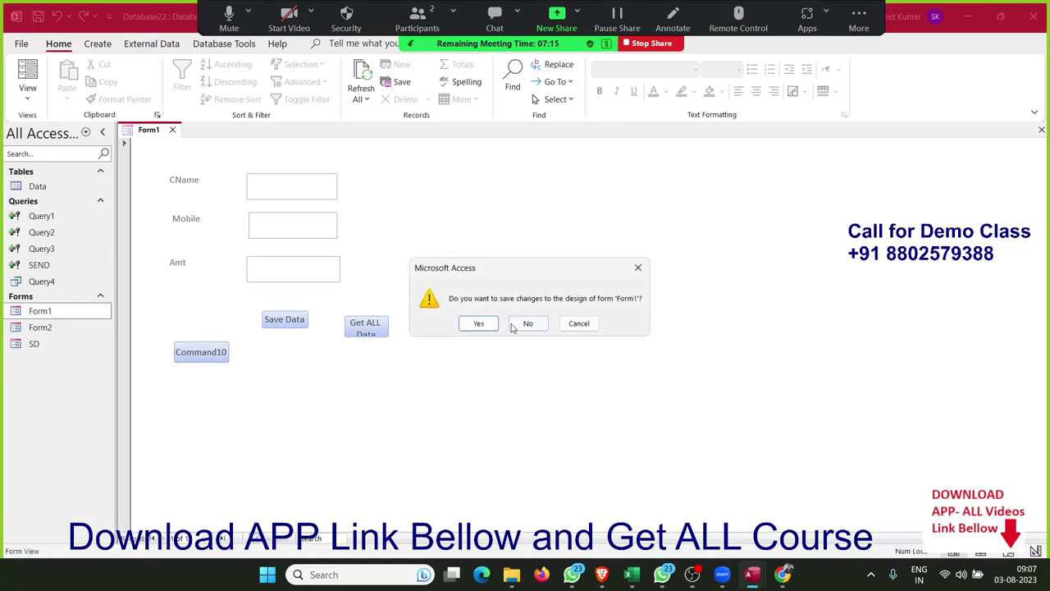
# Close Form1 without saving and reopen it in Design View
pyautogui.click(491, 323)
pyautogui.rightClick(100, 313)
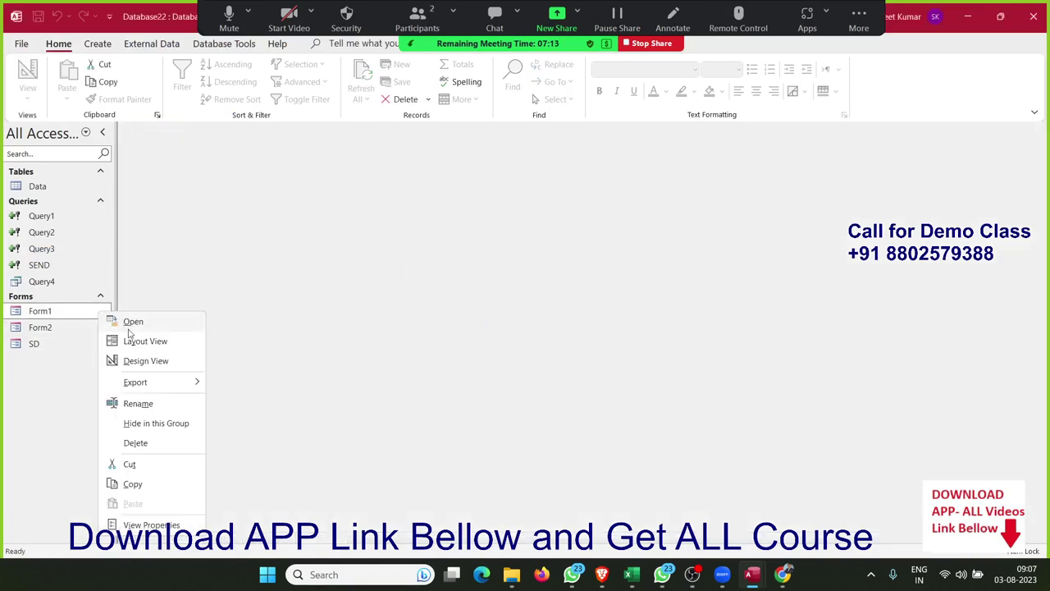
pyautogui.click(145, 360)
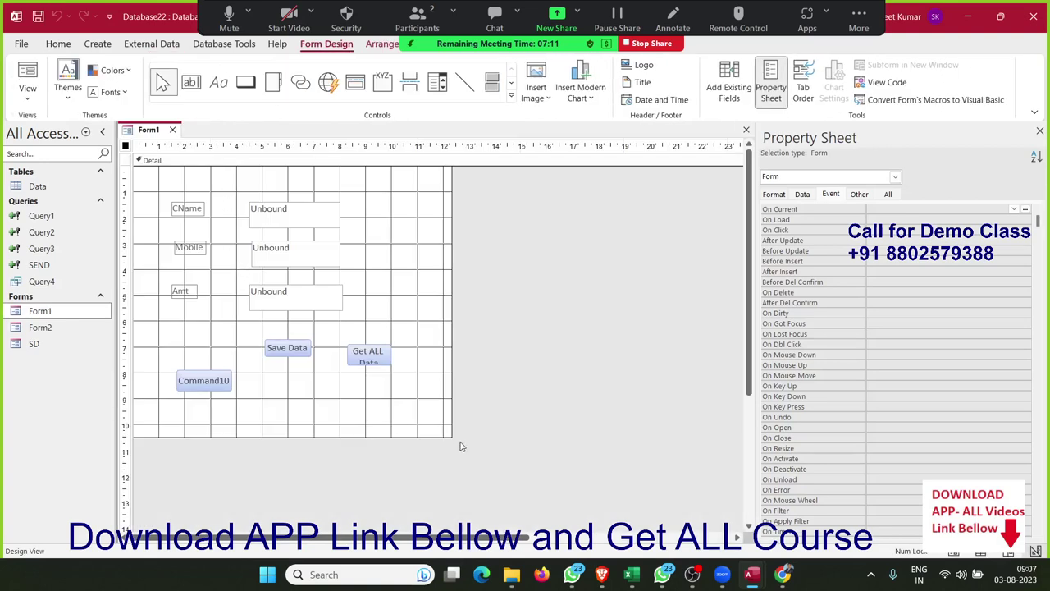
# Enlarge the Detail section and draw an unbound List11 list box below Command10, skipping its wizard
pyautogui.moveTo(450, 437); pyautogui.dragTo(479, 510)
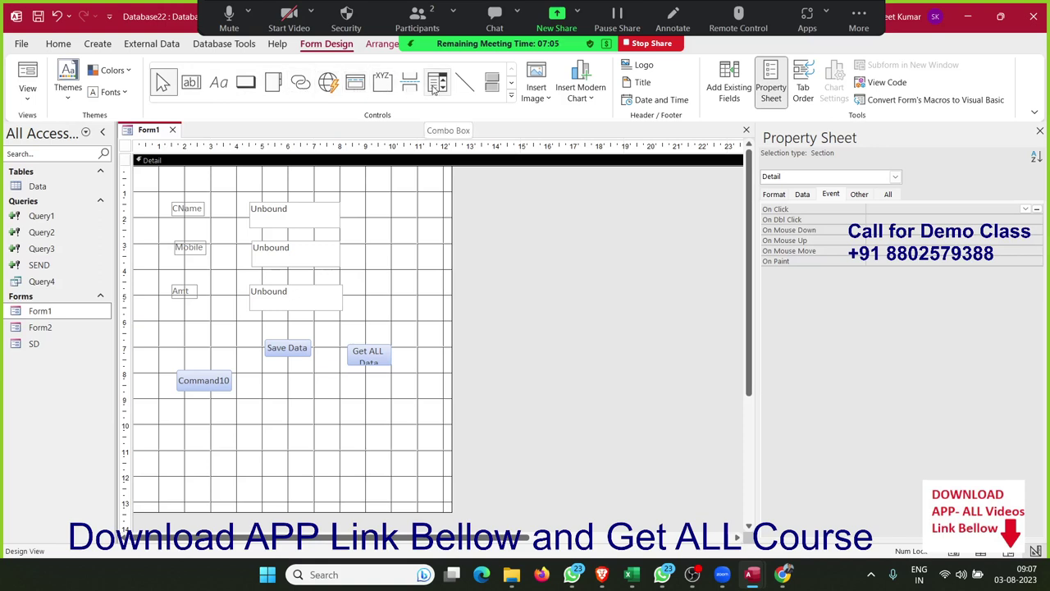
pyautogui.click(512, 99)
pyautogui.click(157, 104)
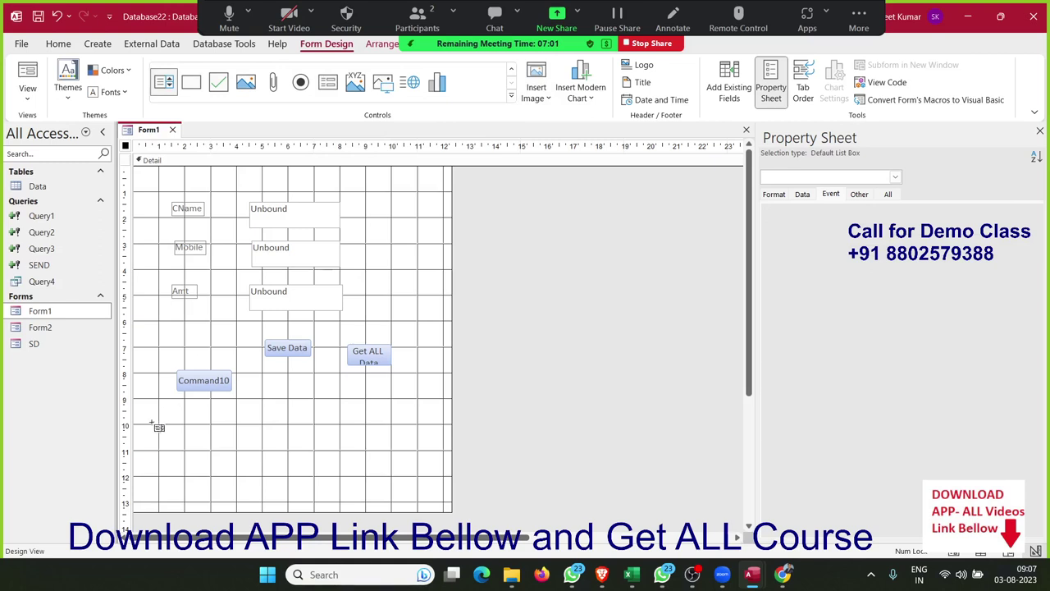
pyautogui.moveTo(152, 415); pyautogui.dragTo(424, 502)
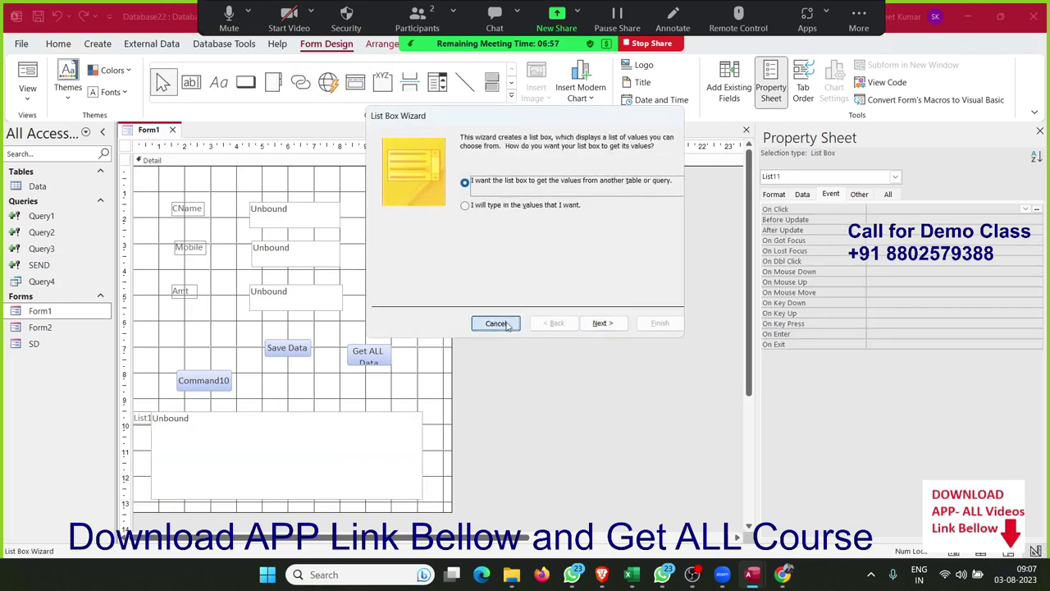
pyautogui.click(507, 325)
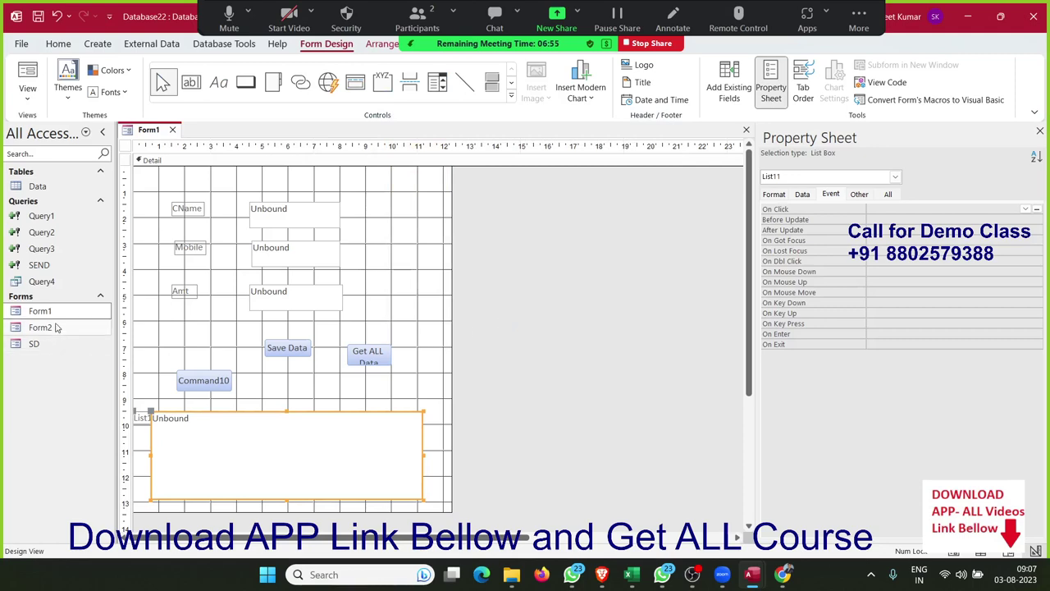
# Delete the MsgBox rs.Fields(1) line from Command10_Click
pyautogui.hotkey('alt', 'F11')
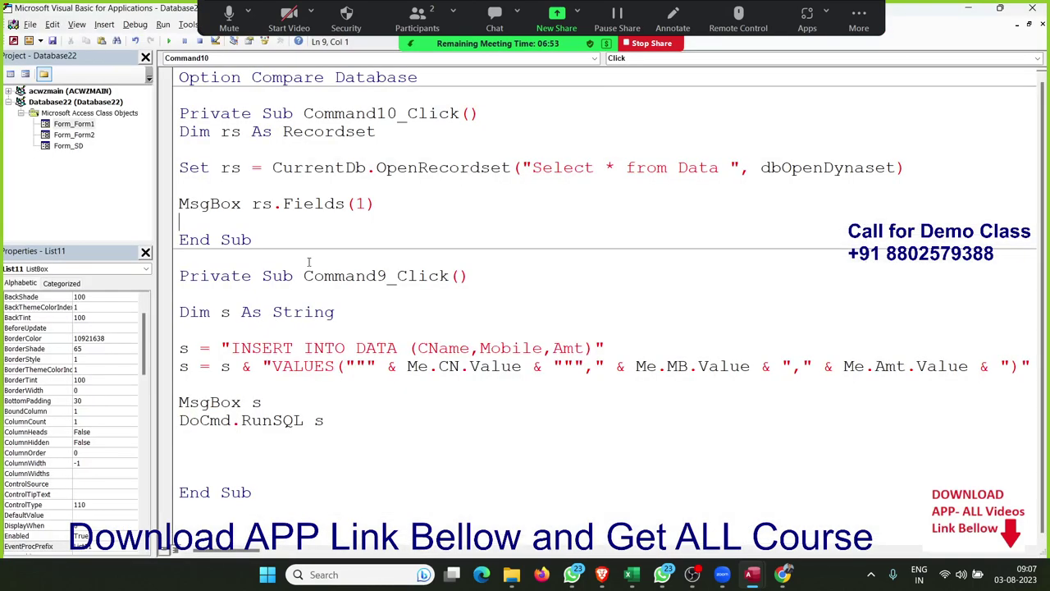
pyautogui.press('Return')
pyautogui.press('Up')
pyautogui.press('Up')
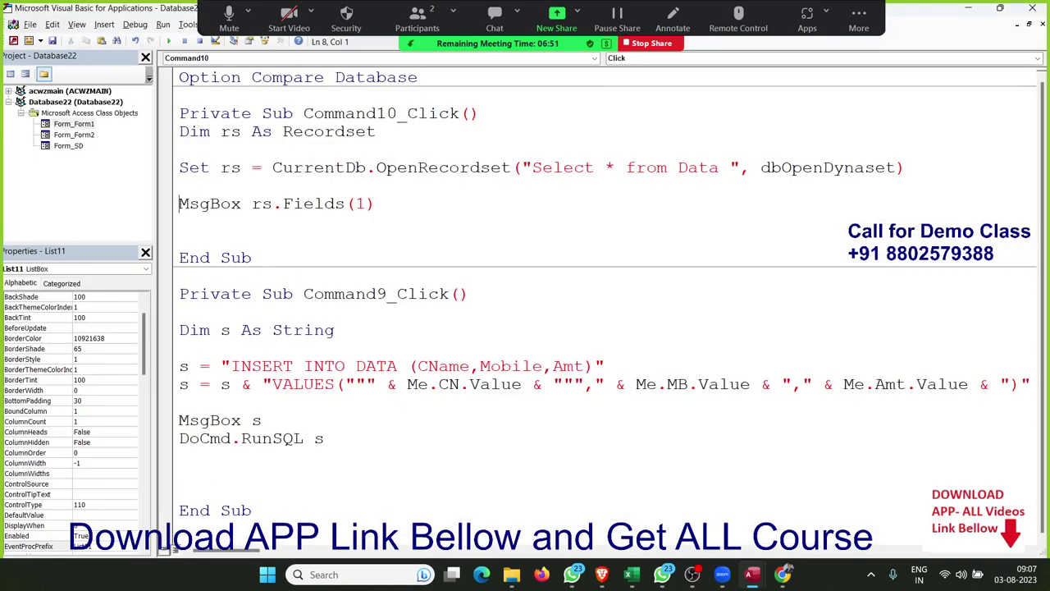
pyautogui.hotkey('shift', 'Down')
pyautogui.press('Delete')
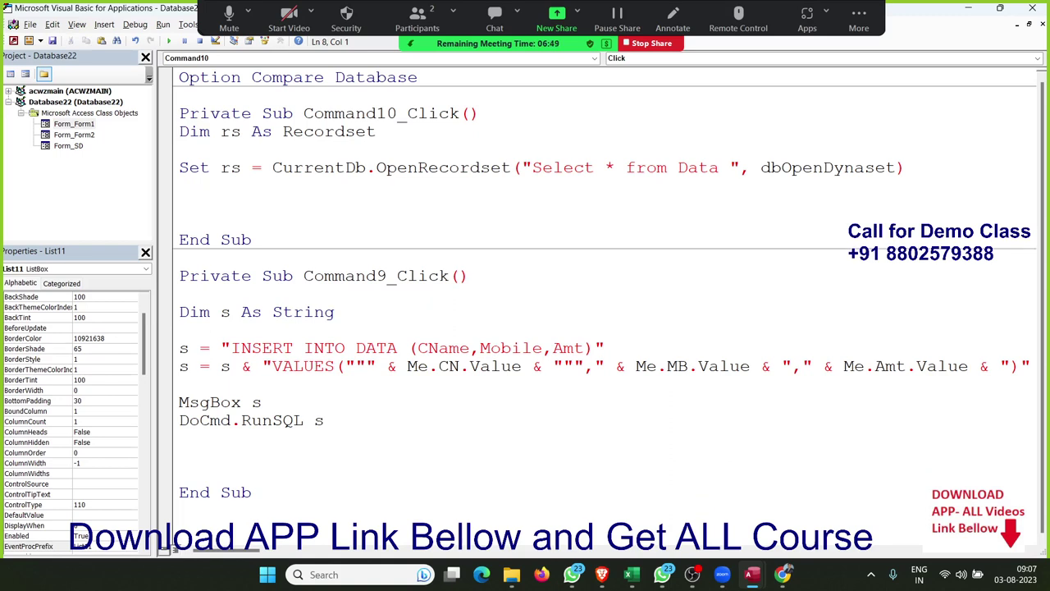
# Write Me.List11.Recordset = rs in its place and return to Form1's design
pyautogui.write('me.li')
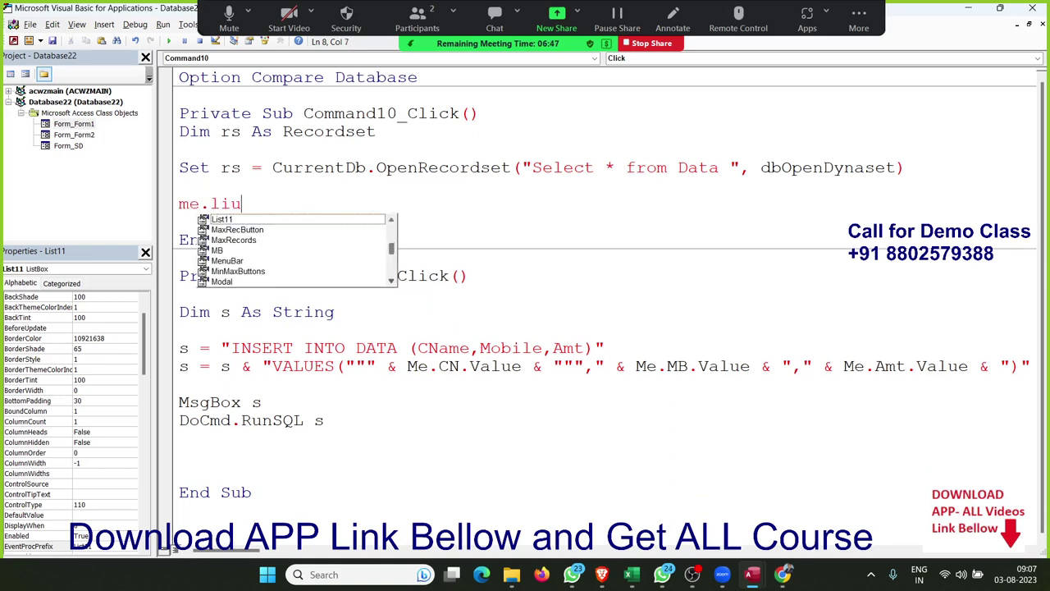
pyautogui.press('Tab')
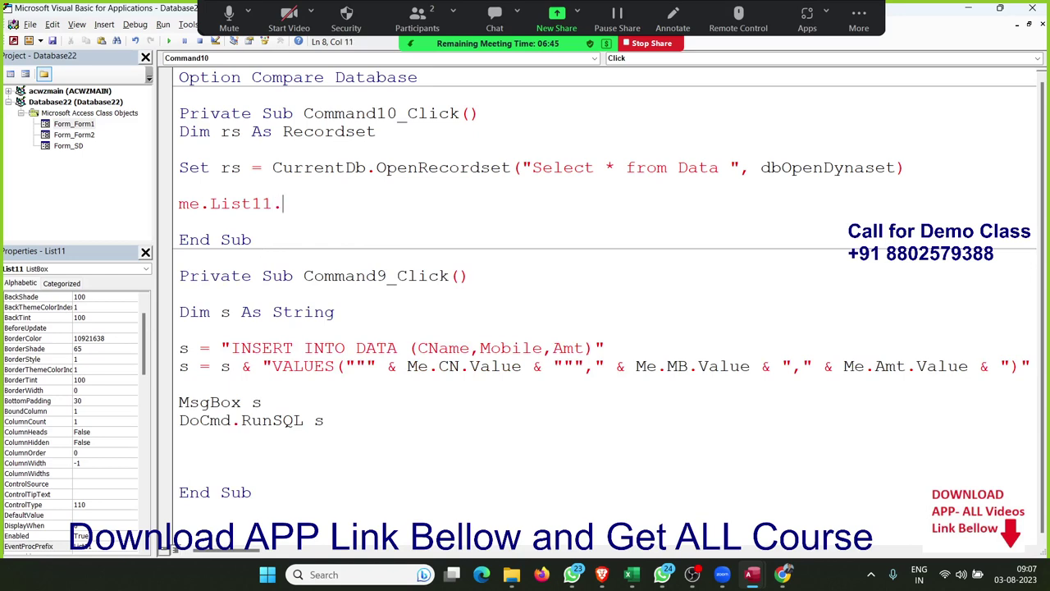
pyautogui.write('lis')
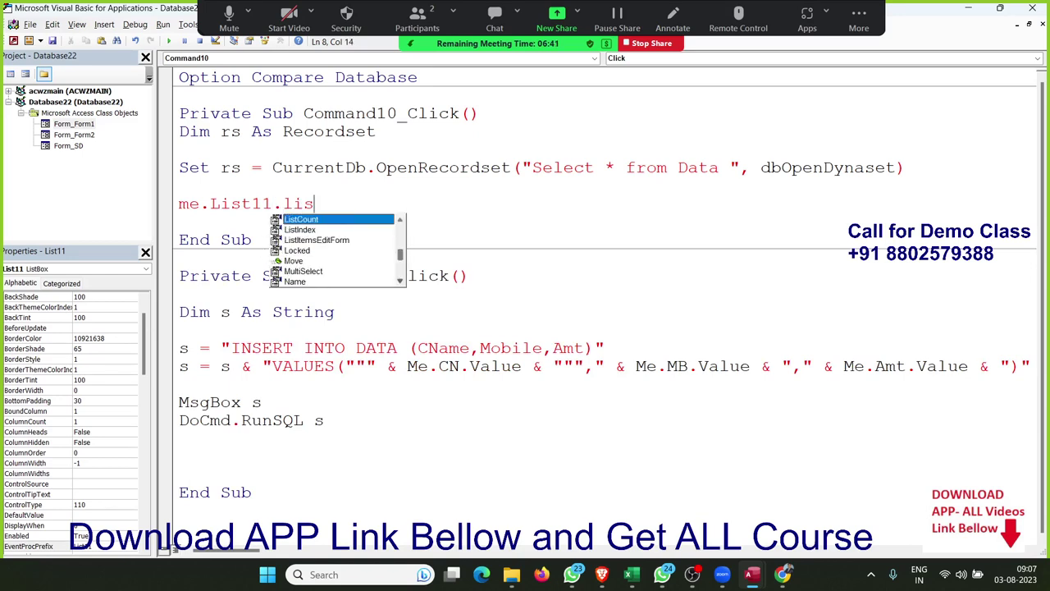
pyautogui.press('BackSpace')
pyautogui.press('BackSpace')
pyautogui.press('BackSpace')
pyautogui.write('d')
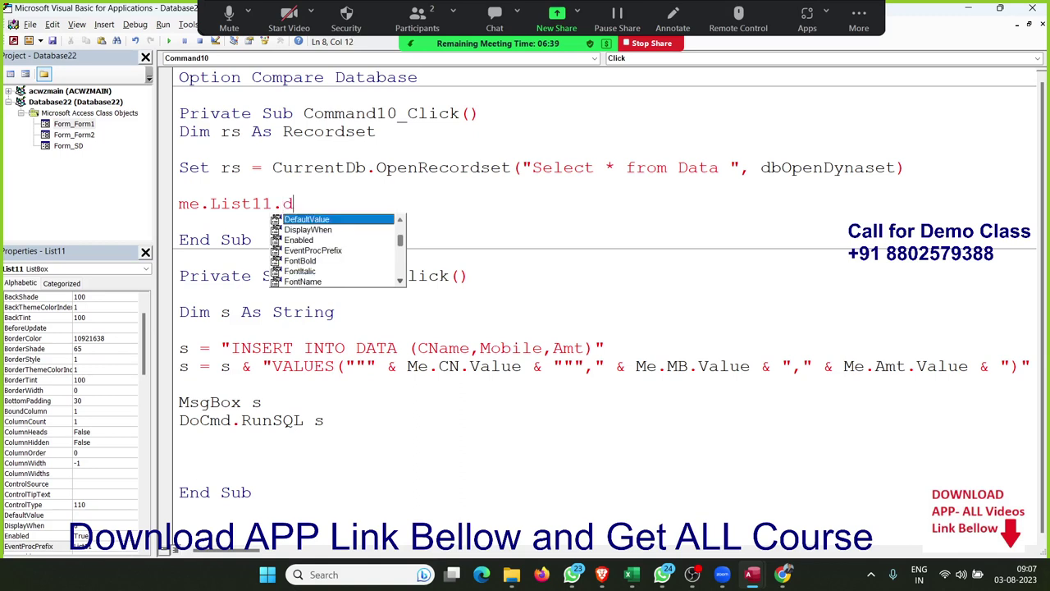
pyautogui.write('a')
pyautogui.press('BackSpace')
pyautogui.press('BackSpace')
pyautogui.write('ro')
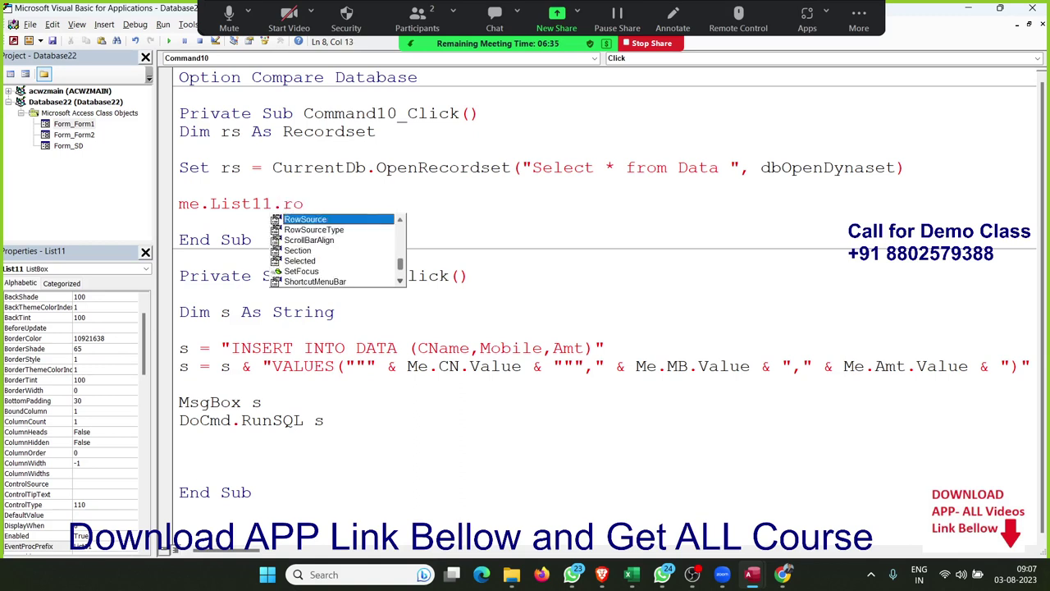
pyautogui.press('BackSpace')
pyautogui.press('BackSpace')
pyautogui.write('r')
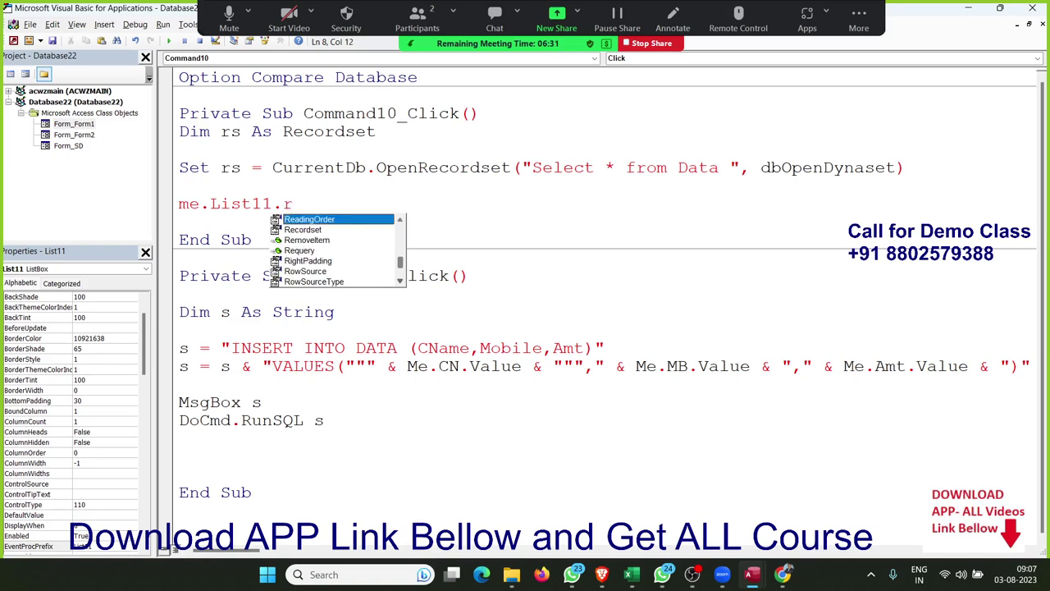
pyautogui.press('Down')
pyautogui.press('Tab')
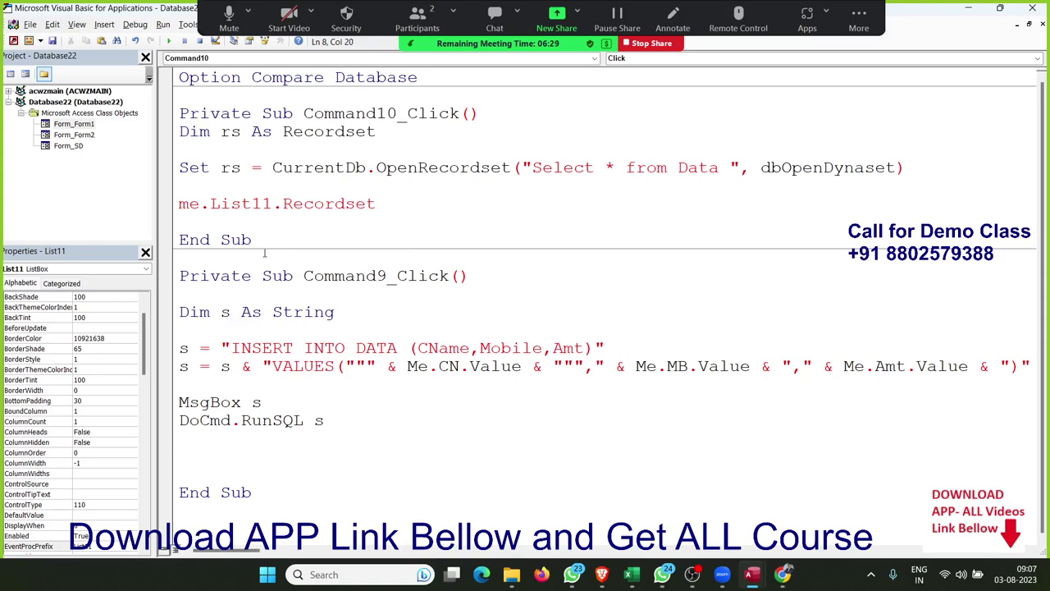
pyautogui.write('=rs')
pyautogui.press('Up')
pyautogui.hotkey('alt', 'F11')
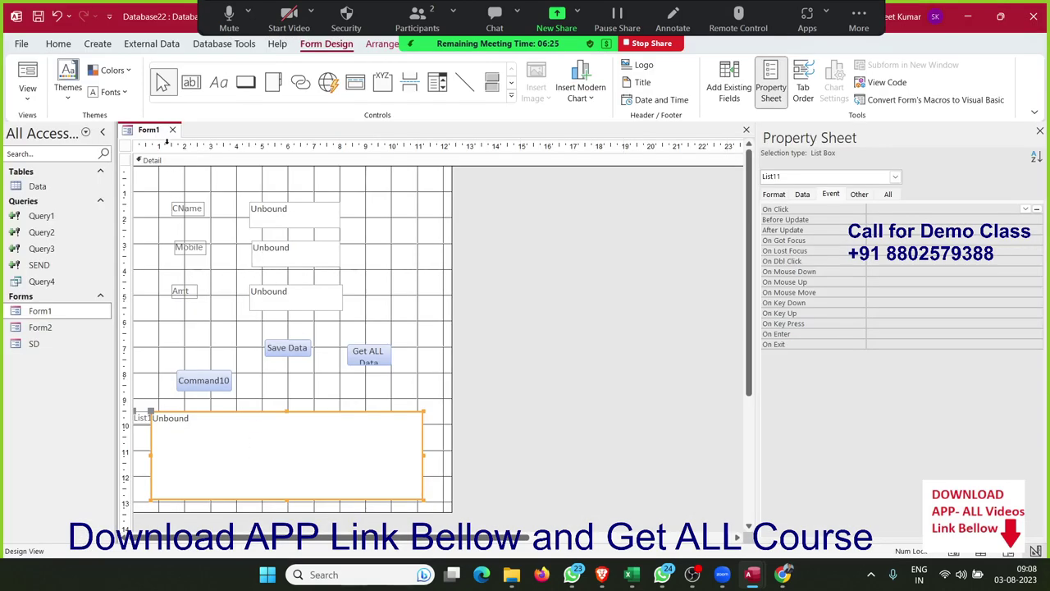
# Save and close Form1's design, then run Command10 on the form and debug error 91
pyautogui.click(173, 130)
pyautogui.click(479, 324)
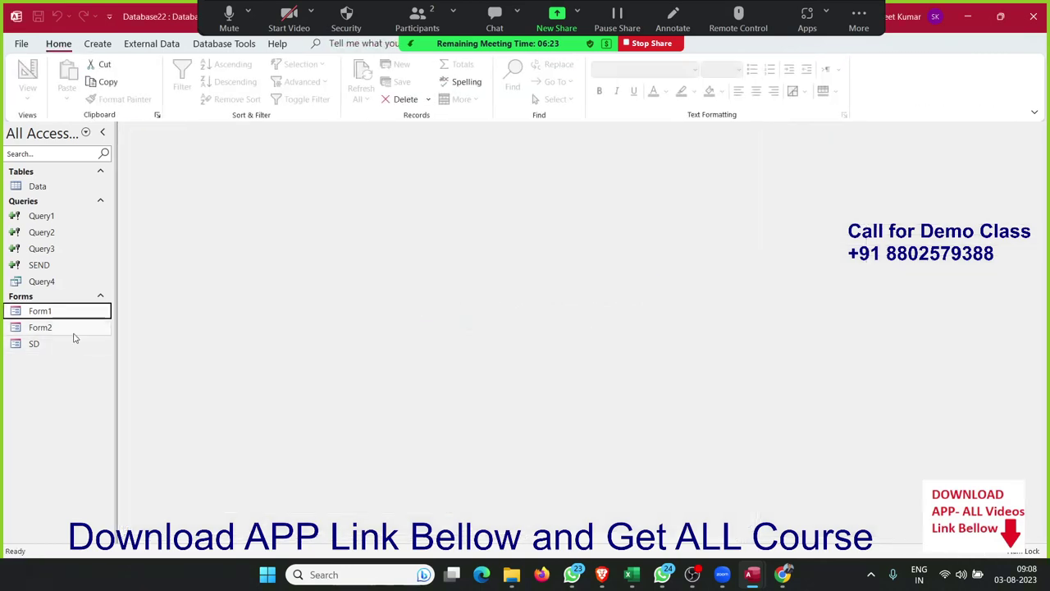
pyautogui.doubleClick(40, 311)
pyautogui.click(197, 358)
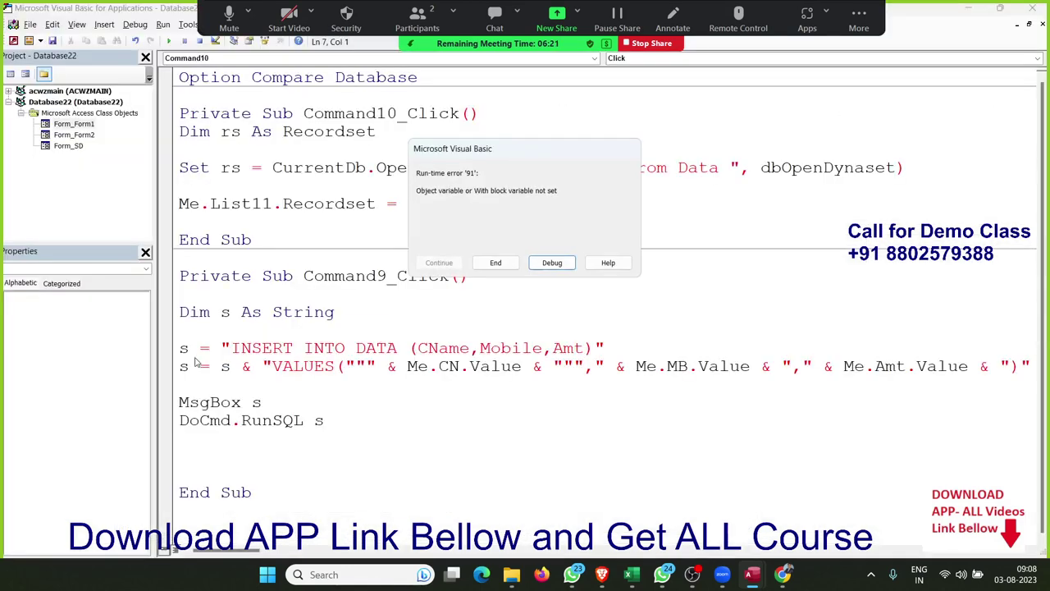
pyautogui.click(551, 265)
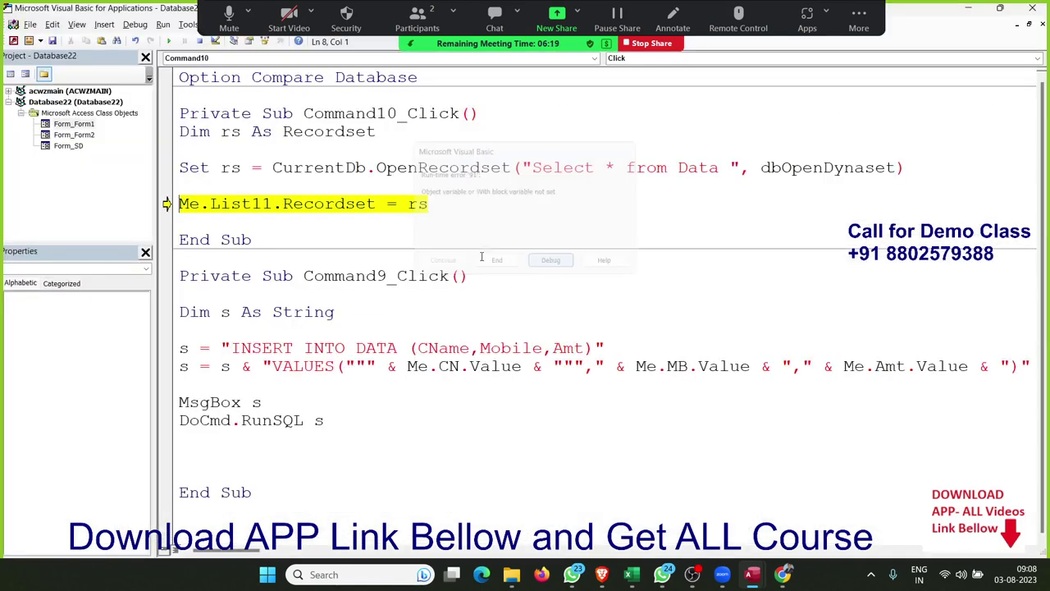
# Remove the equals sign from the Recordset line and rerun, dismissing the 'Invalid use of property' error
pyautogui.click(399, 207)
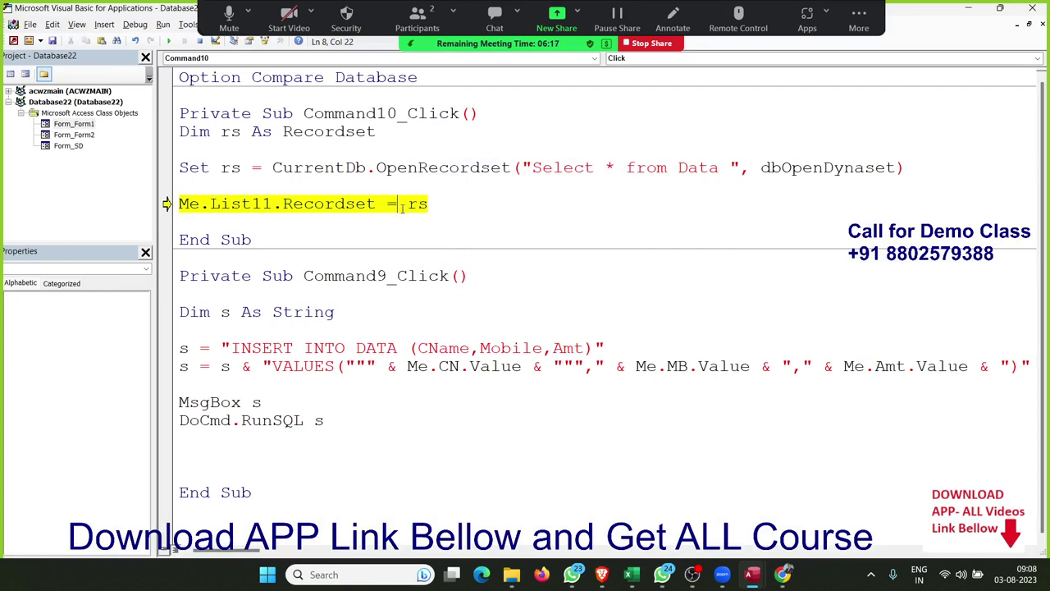
pyautogui.press('BackSpace')
pyautogui.click(445, 277)
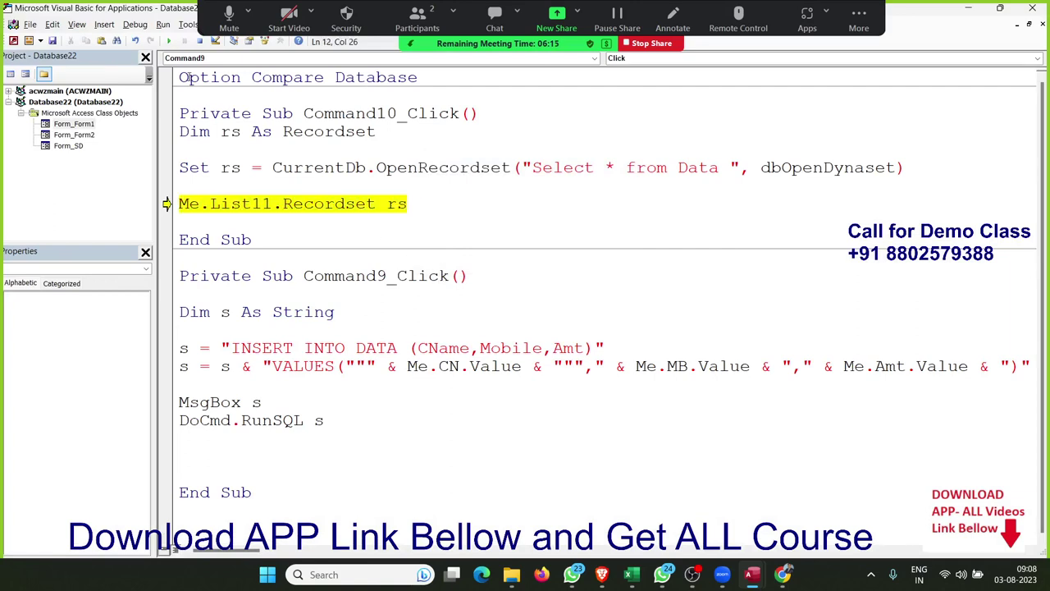
pyautogui.click(169, 40)
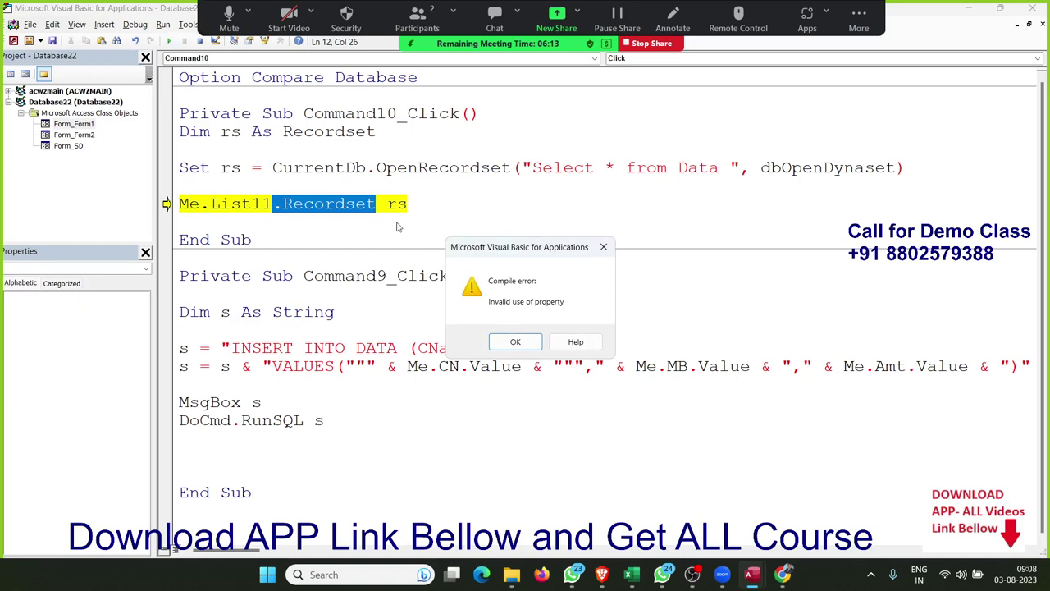
pyautogui.click(510, 336)
pyautogui.click(444, 211)
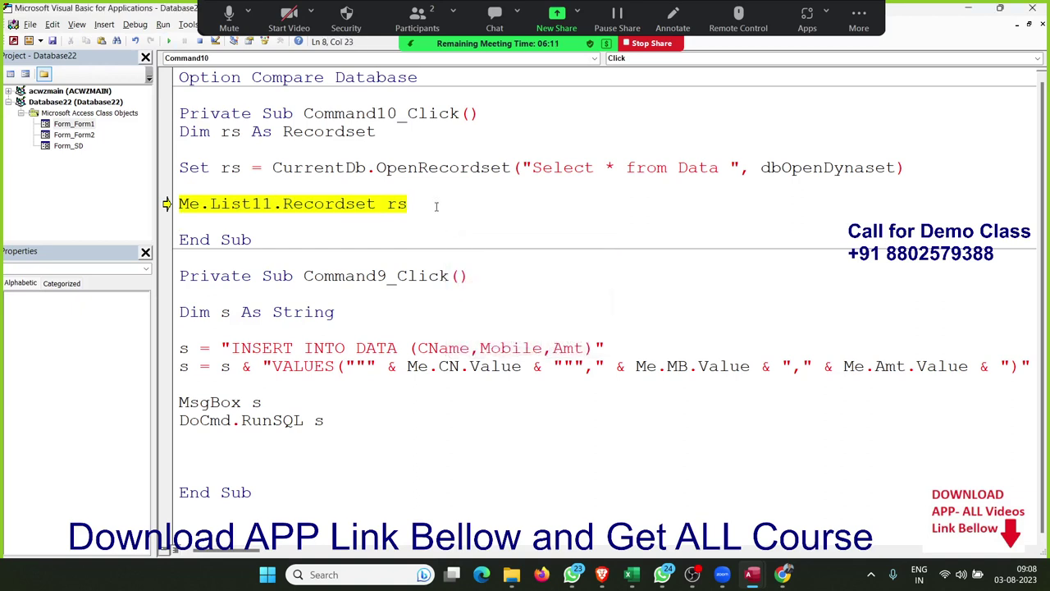
# Rewrite the List11 line as Me.List11.RowSource = rs
pyautogui.press('BackSpace')
pyautogui.press('BackSpace')
pyautogui.press('BackSpace')
pyautogui.press('BackSpace')
pyautogui.press('BackSpace')
pyautogui.press('BackSpace')
pyautogui.press('BackSpace')
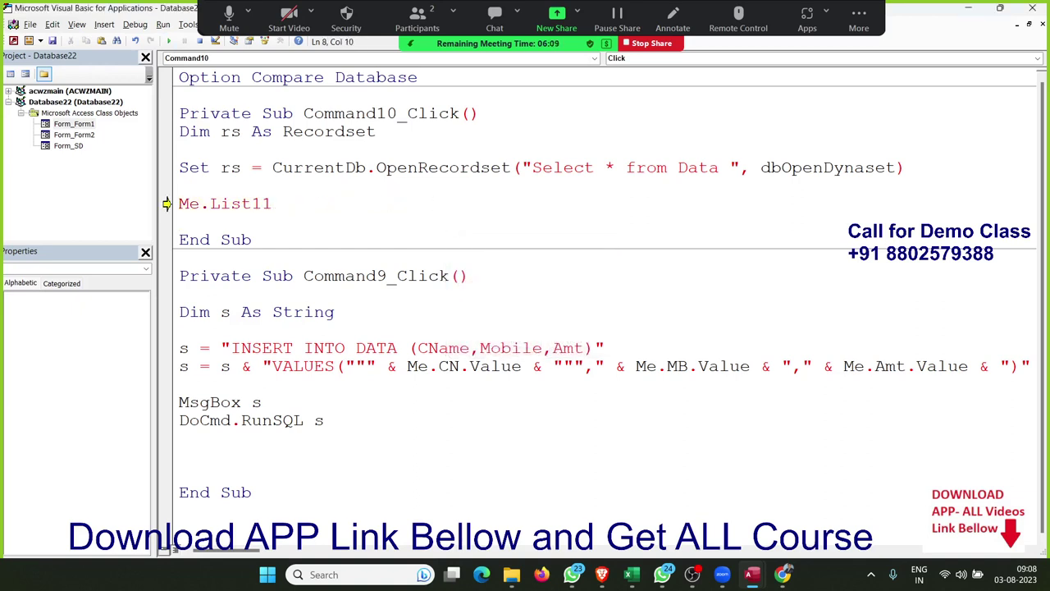
pyautogui.write('.row')
pyautogui.press('Tab')
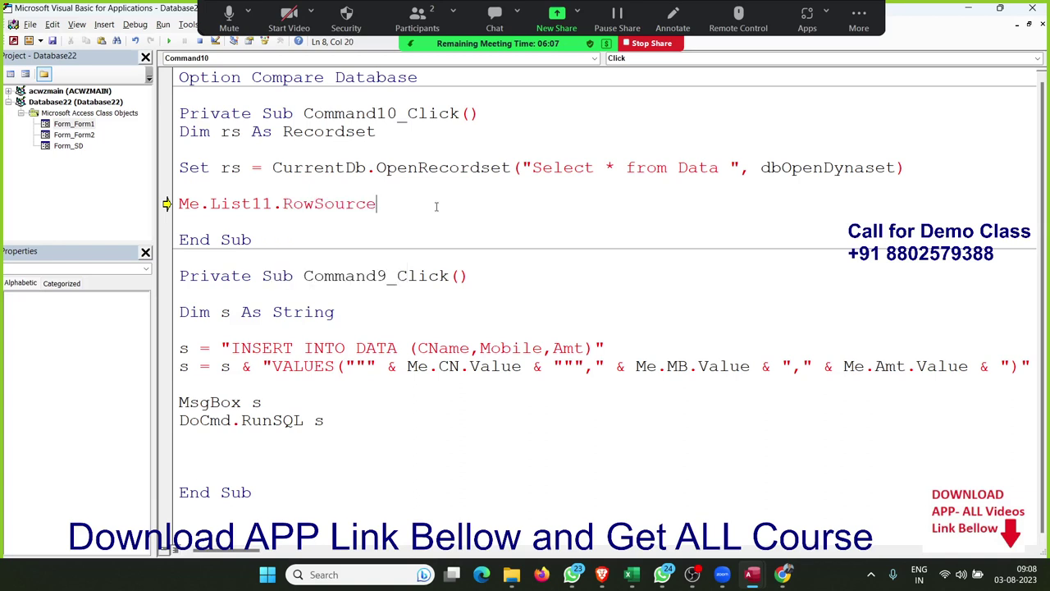
pyautogui.write('= ')
pyautogui.write('rs')
# Run the RowSource version of Command10's code and dismiss the Type mismatch error
pyautogui.click(432, 195)
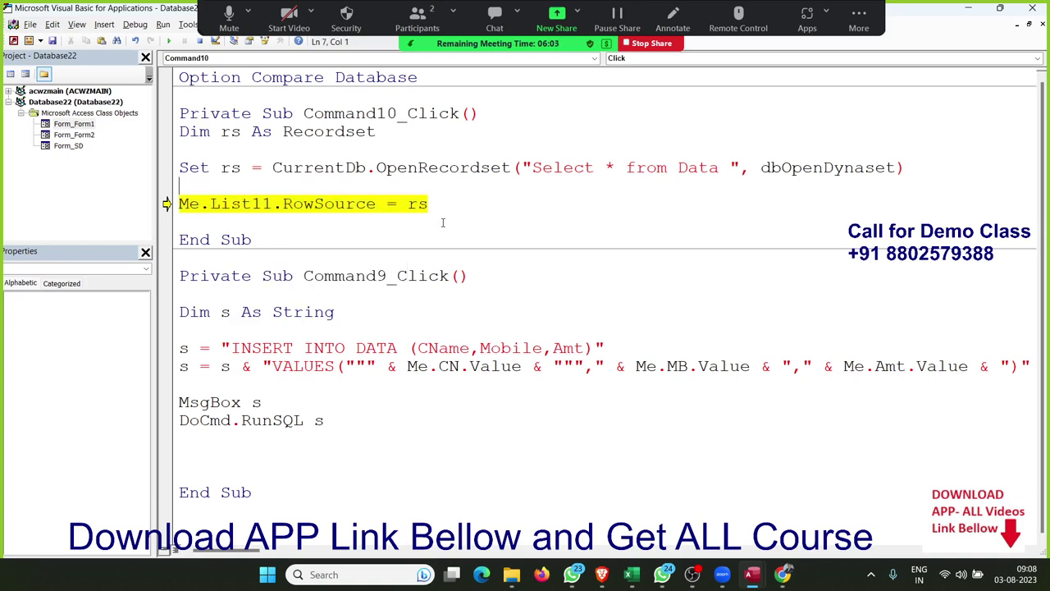
pyautogui.click(170, 41)
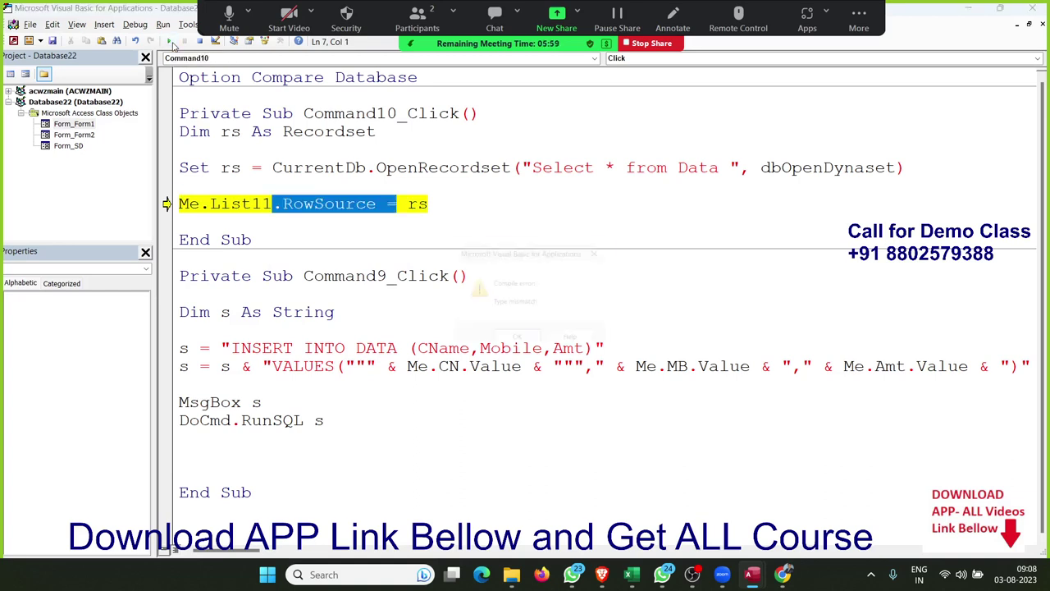
pyautogui.click(506, 340)
pyautogui.click(469, 200)
# Replace the RowSource assignment with Me.List11.ControlSource = rs
pyautogui.press('BackSpace')
pyautogui.press('BackSpace')
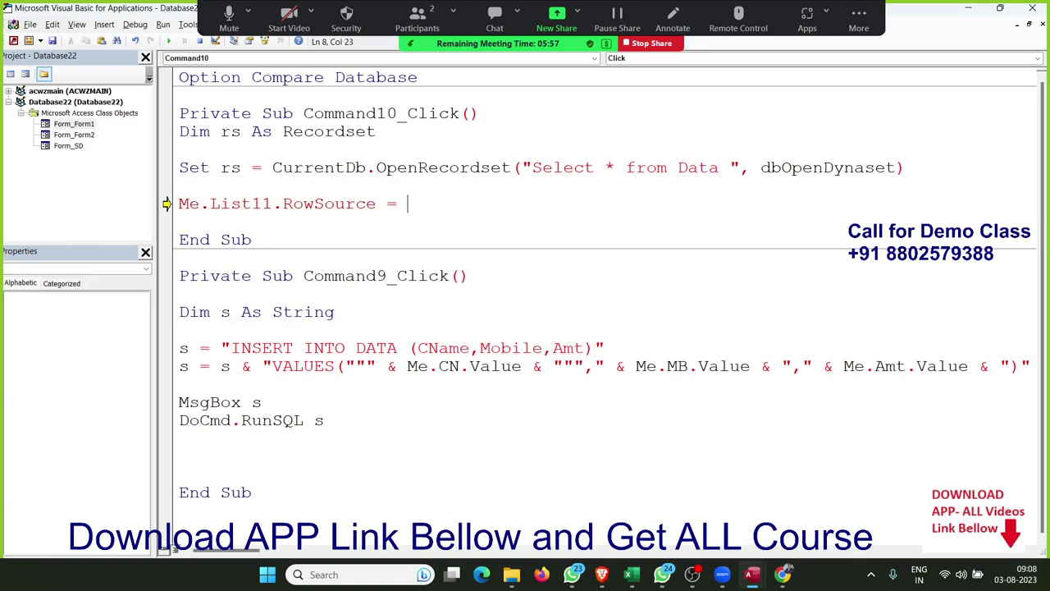
pyautogui.press('BackSpace')
pyautogui.press('BackSpace')
pyautogui.press('BackSpace')
pyautogui.press('BackSpace')
pyautogui.press('BackSpace')
pyautogui.press('BackSpace')
pyautogui.press('BackSpace')
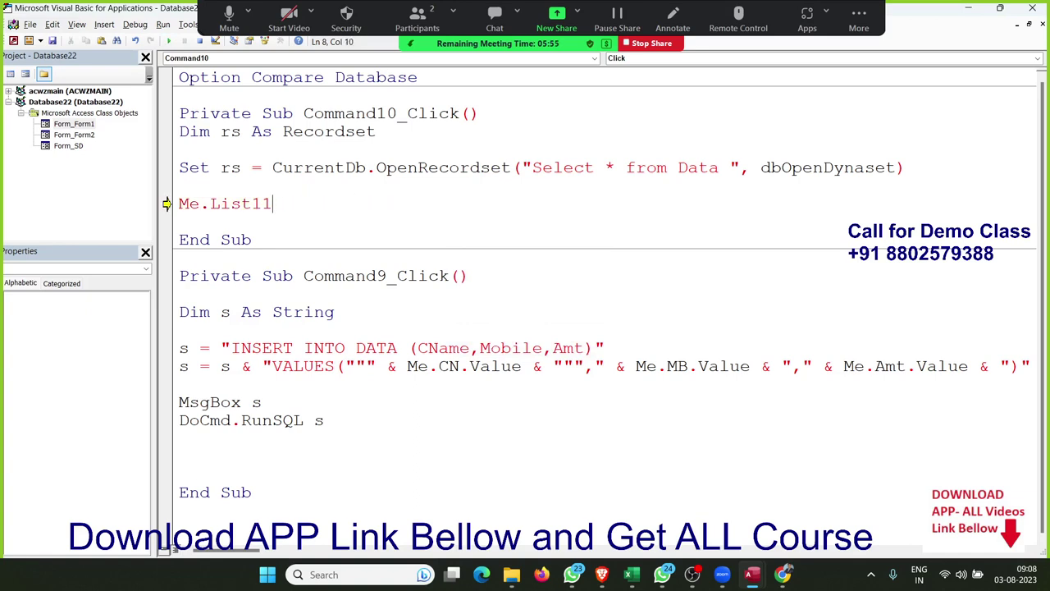
pyautogui.write('.')
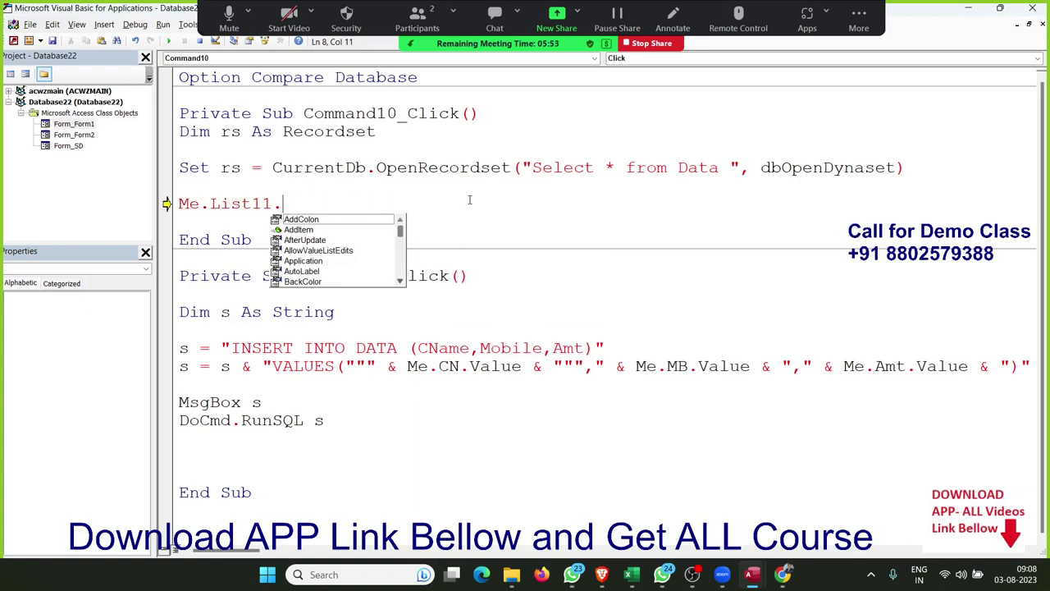
pyautogui.write('con')
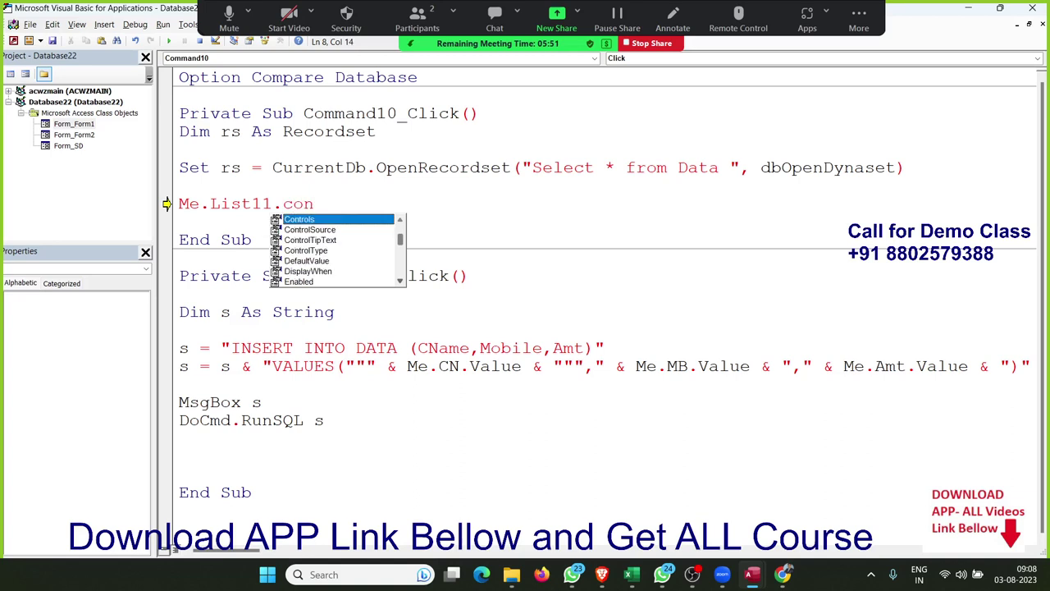
pyautogui.press('Down')
pyautogui.press('Tab')
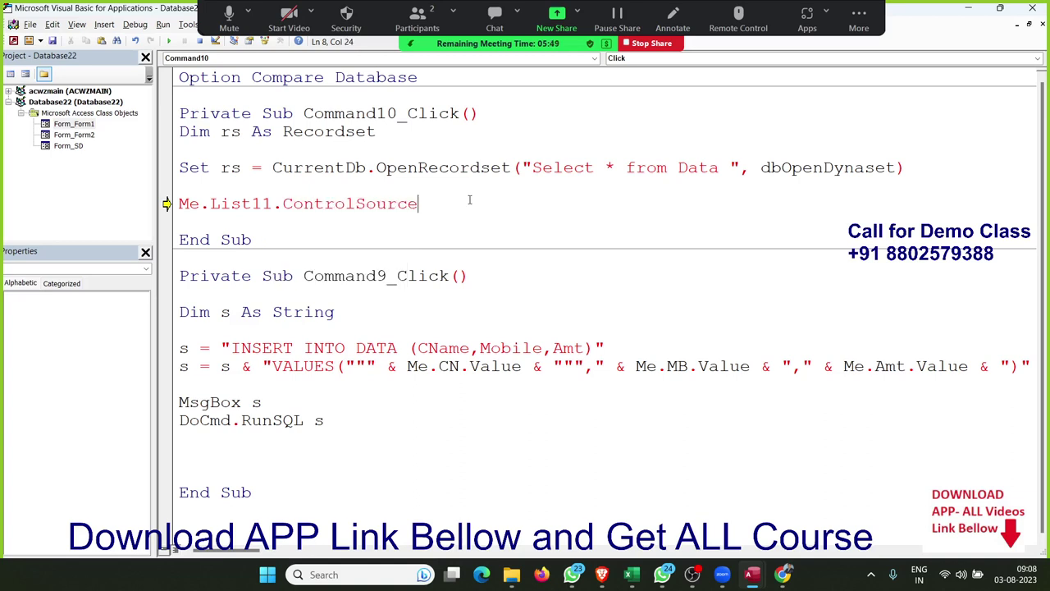
pyautogui.write('= ')
pyautogui.write('rs')
# Rerun the code, dismiss the Type mismatch error, and remove the ControlSource assignment
pyautogui.click(482, 234)
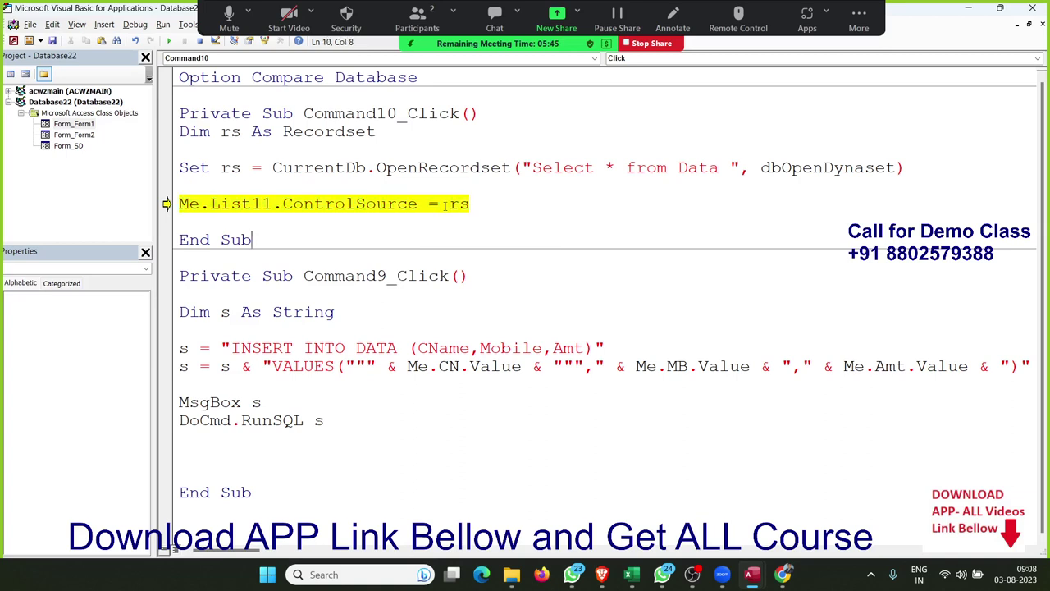
pyautogui.click(169, 42)
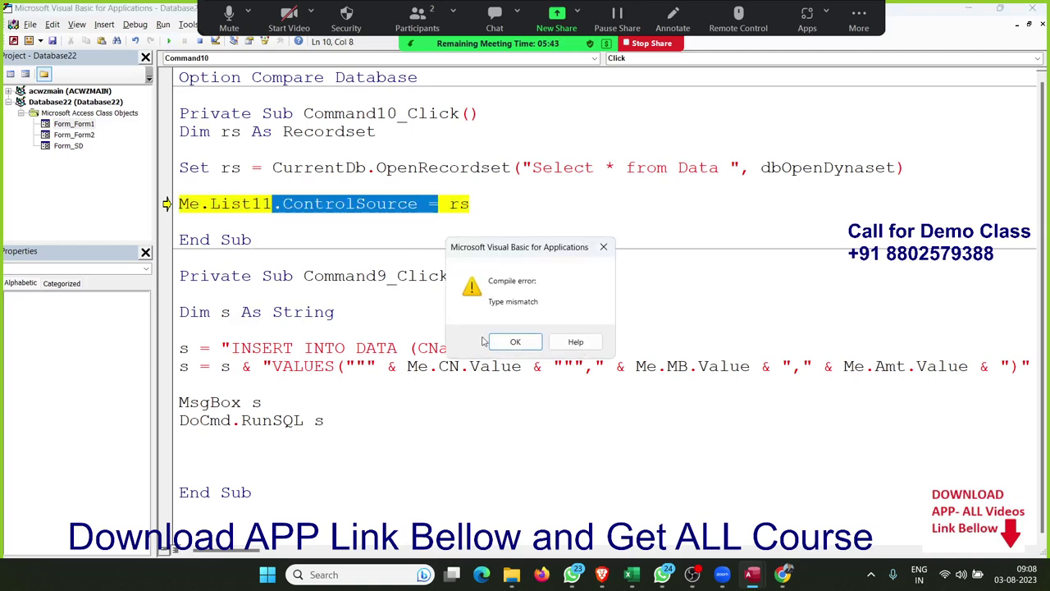
pyautogui.click(507, 344)
pyautogui.press('Right')
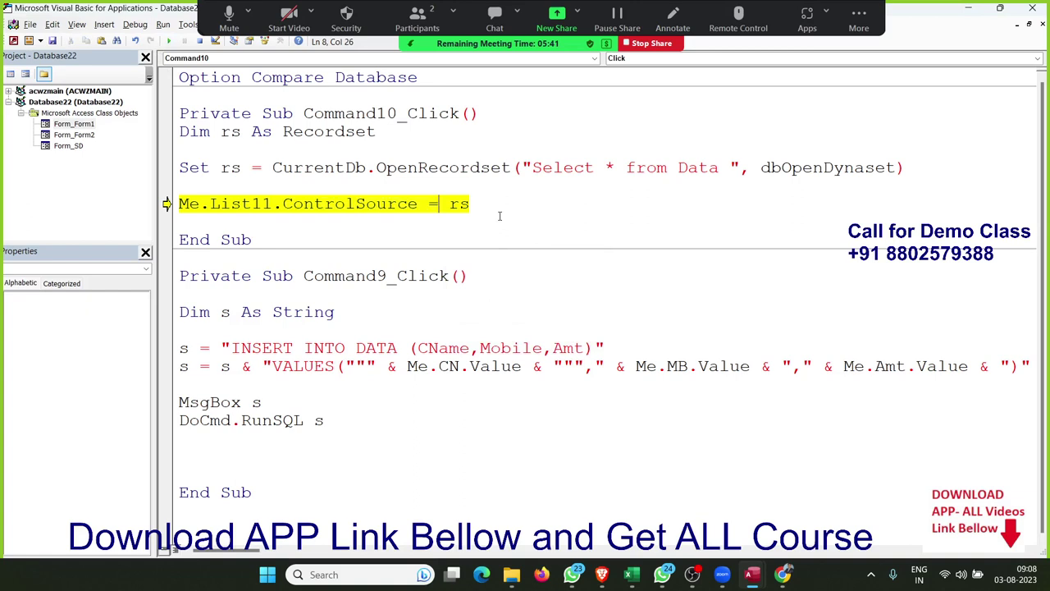
pyautogui.press('End')
pyautogui.write('\\')
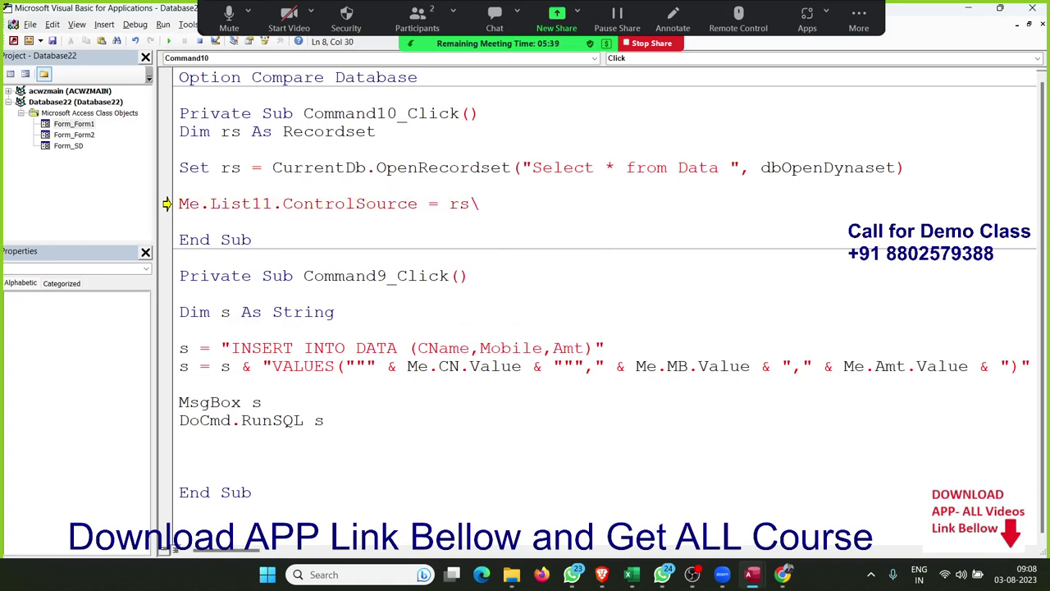
pyautogui.press('BackSpace')
pyautogui.press('BackSpace')
pyautogui.press('BackSpace')
pyautogui.press('BackSpace')
pyautogui.press('BackSpace')
pyautogui.press('BackSpace')
pyautogui.press('BackSpace')
pyautogui.press('BackSpace')
pyautogui.press('BackSpace')
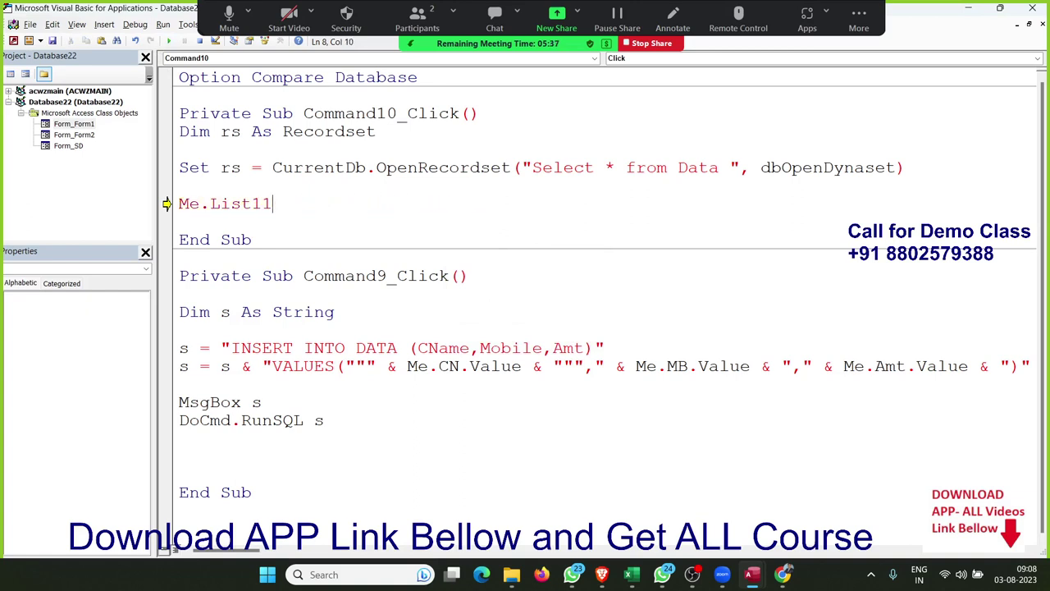
# Browse List11's IntelliSense members after typing '.lis', then reset to 'Me.List11.' to list all members
pyautogui.write('.lis')
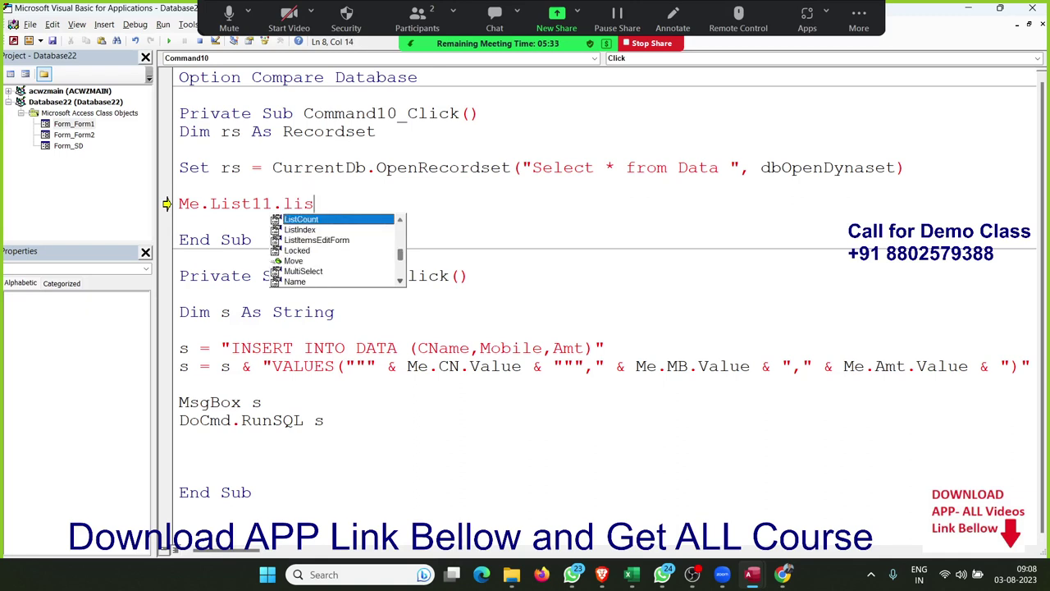
pyautogui.press('Down')
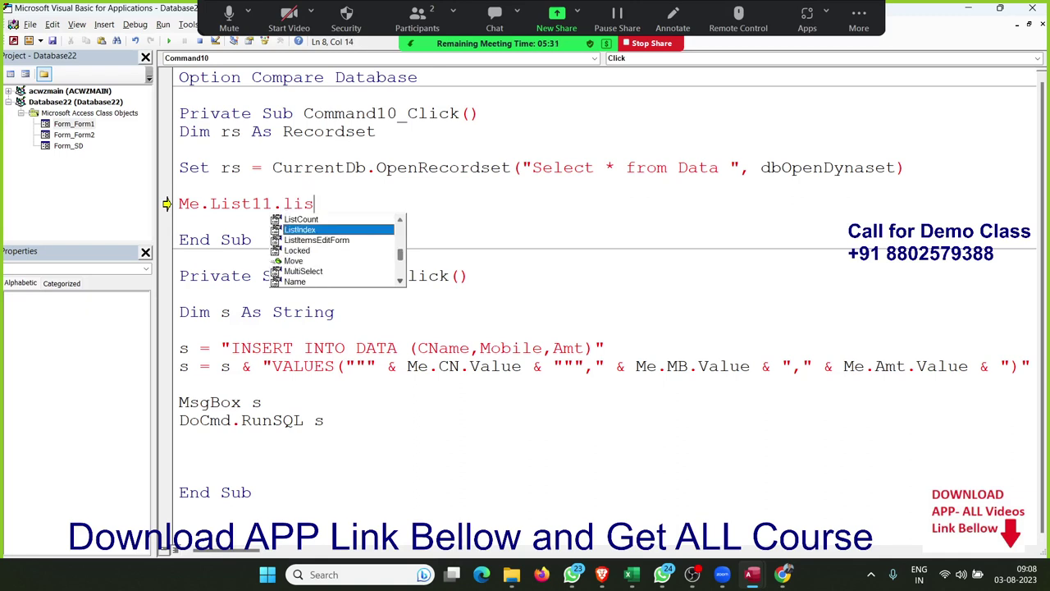
pyautogui.press('Down')
pyautogui.press('Up')
pyautogui.press('Up')
pyautogui.press('Up')
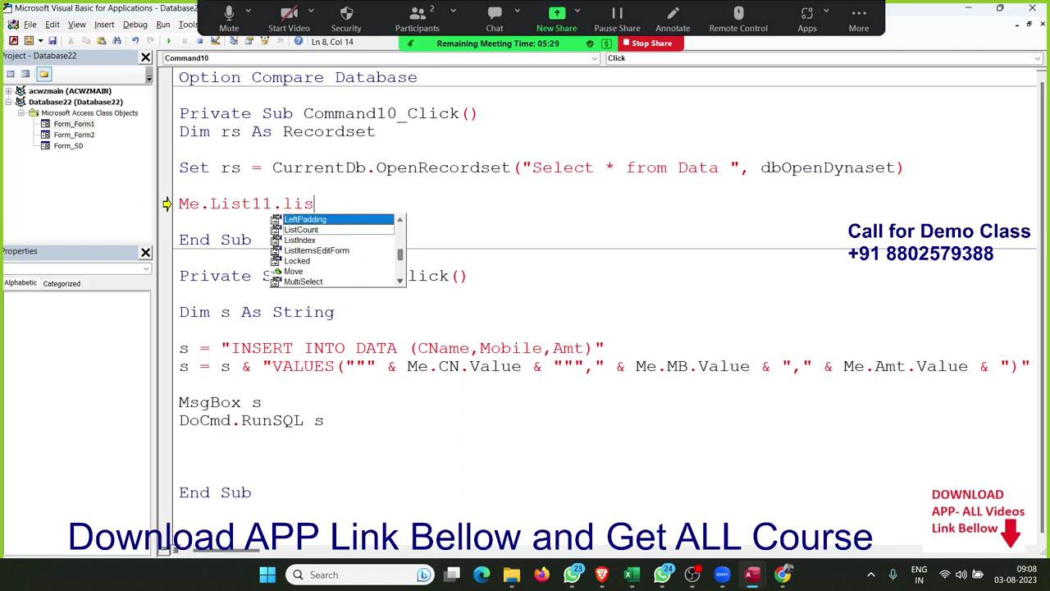
pyautogui.press('Down')
pyautogui.press('Up')
pyautogui.press('Up')
pyautogui.press('Down')
pyautogui.press('Down')
pyautogui.press('Down')
pyautogui.press('Down')
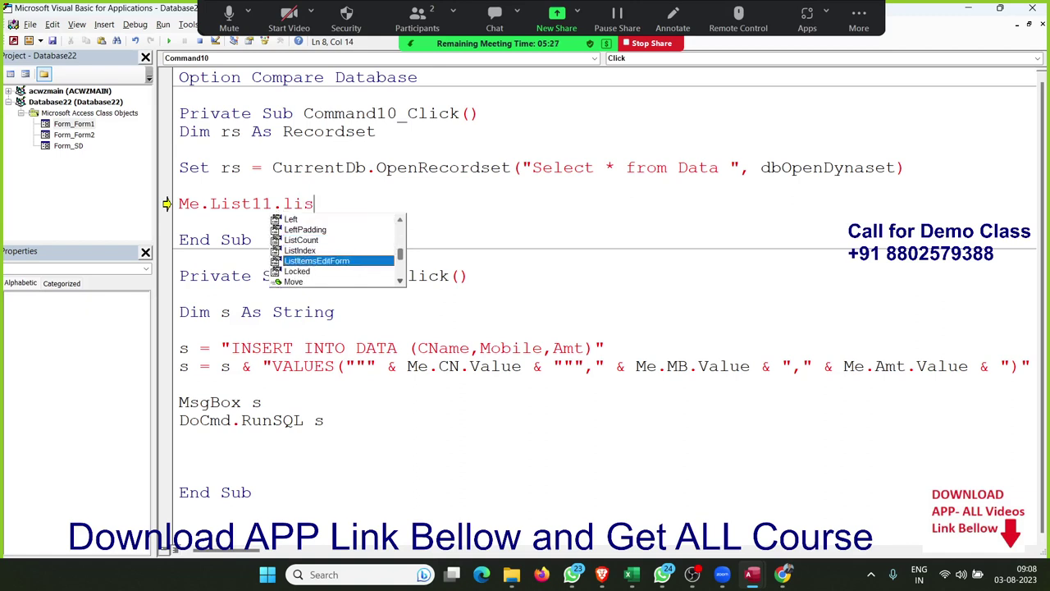
pyautogui.press('Up')
pyautogui.press('Down')
pyautogui.press('Down')
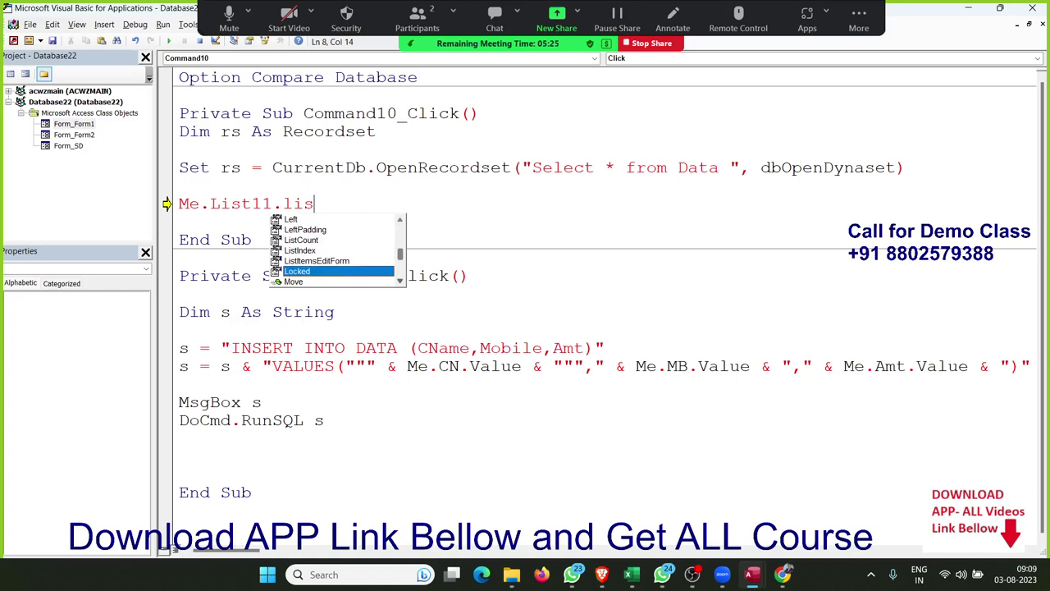
pyautogui.press('BackSpace')
pyautogui.press('BackSpace')
pyautogui.press('BackSpace')
pyautogui.press('BackSpace')
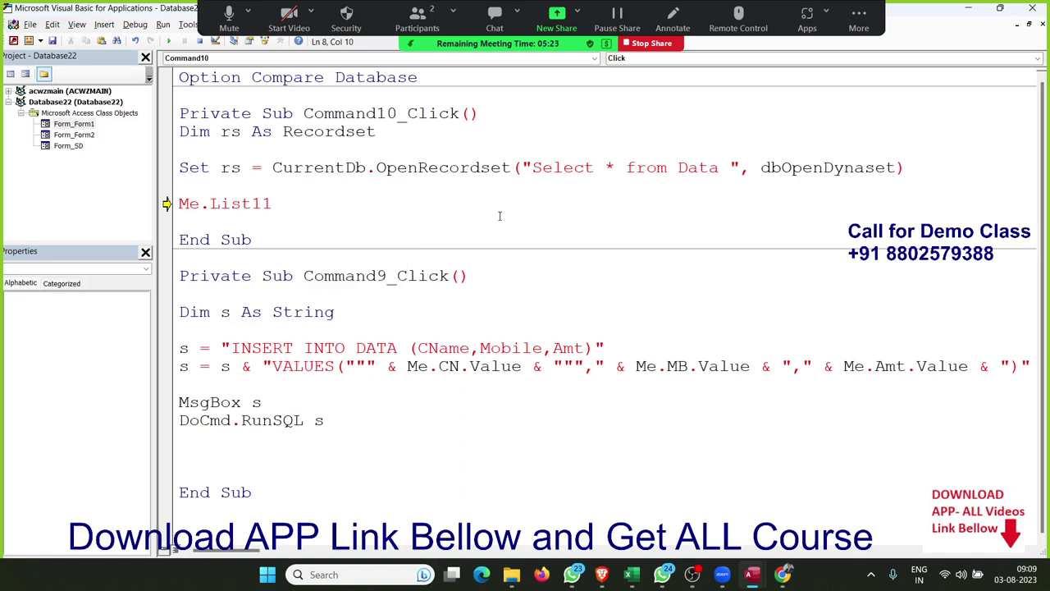
pyautogui.write('.')
pyautogui.press('Down')
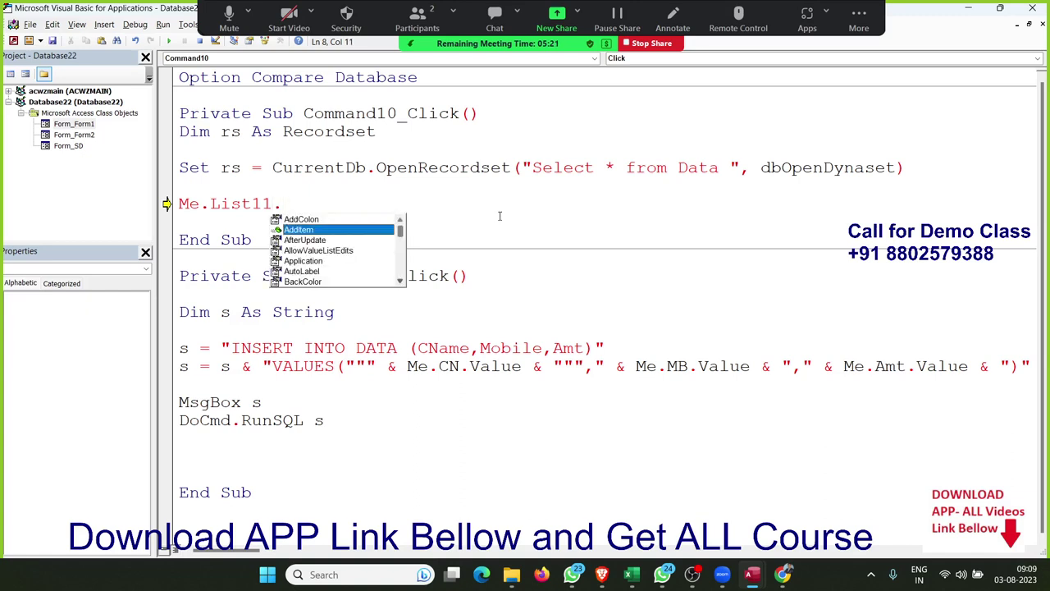
# Pick AddItem for List11 and pass rs as its argument
pyautogui.press('Down')
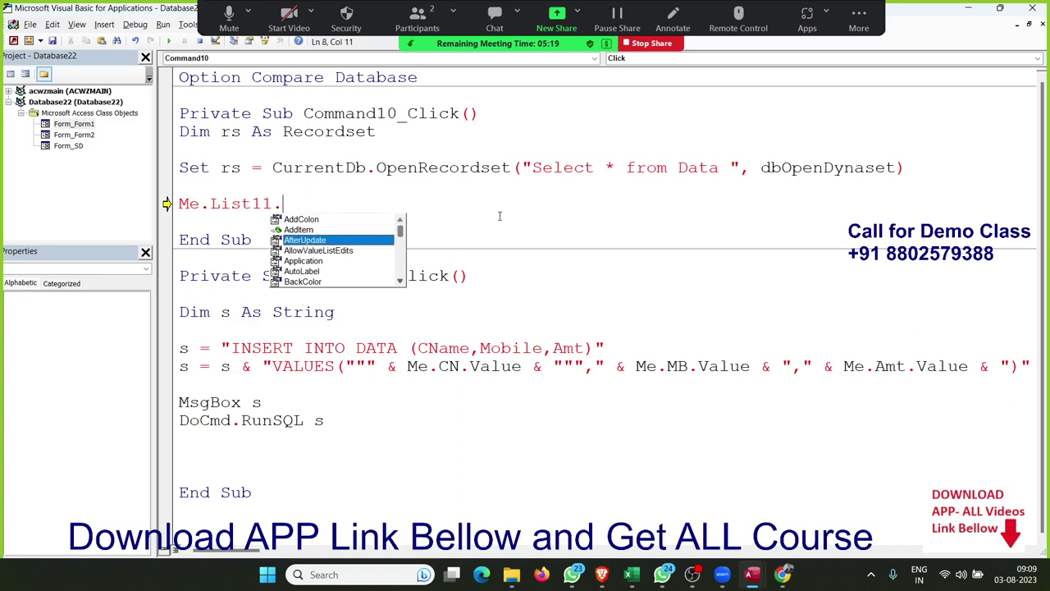
pyautogui.press('Down')
pyautogui.press('Up')
pyautogui.press('Up')
pyautogui.press('Tab')
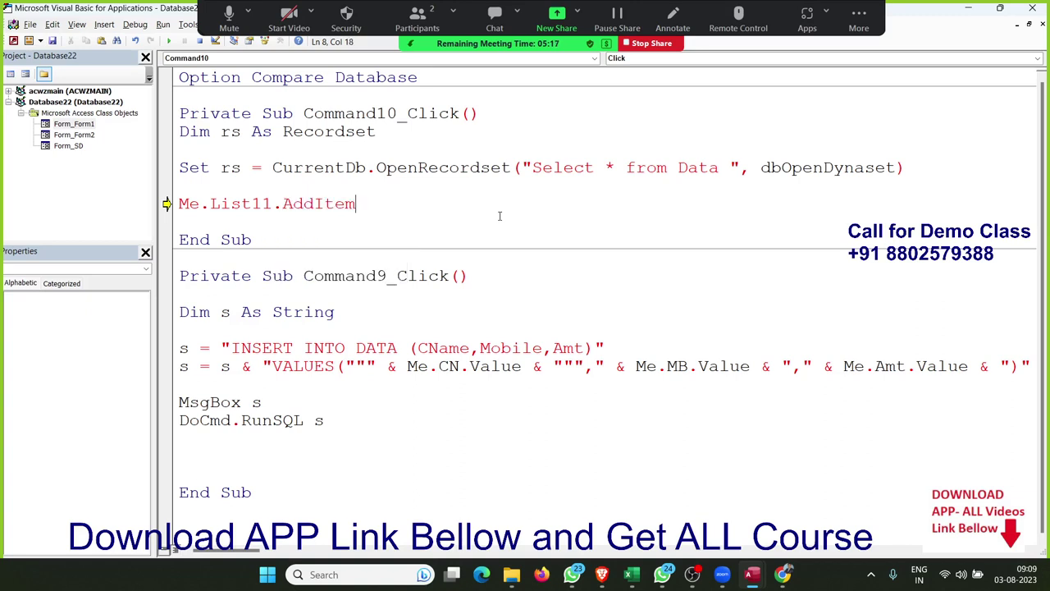
pyautogui.write('rs')
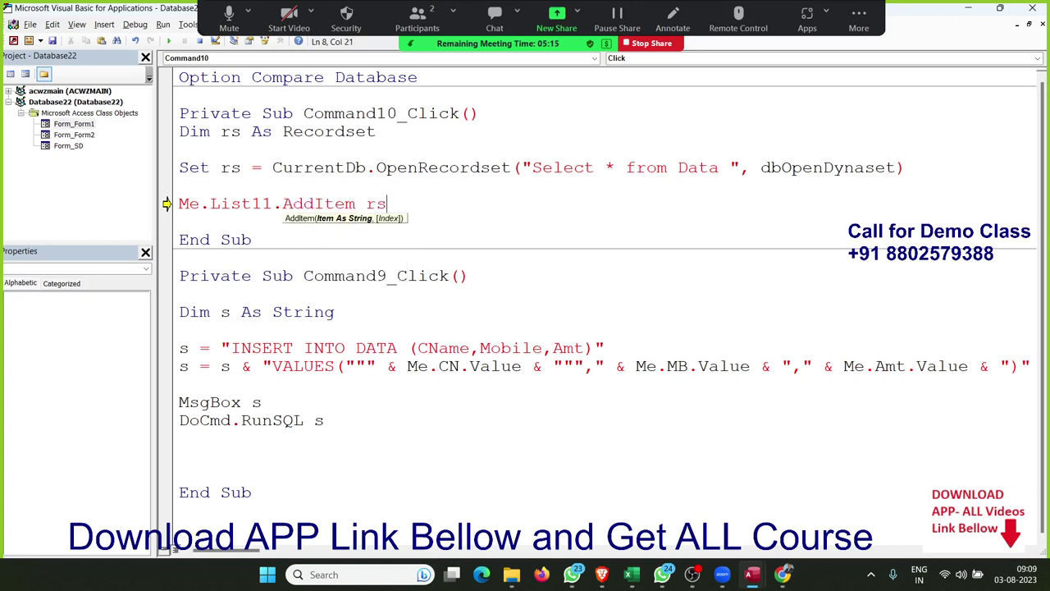
# Run the AddItem rs line, dismiss the Type mismatch error, and remove the rs argument
pyautogui.press('Up')
pyautogui.click(168, 40)
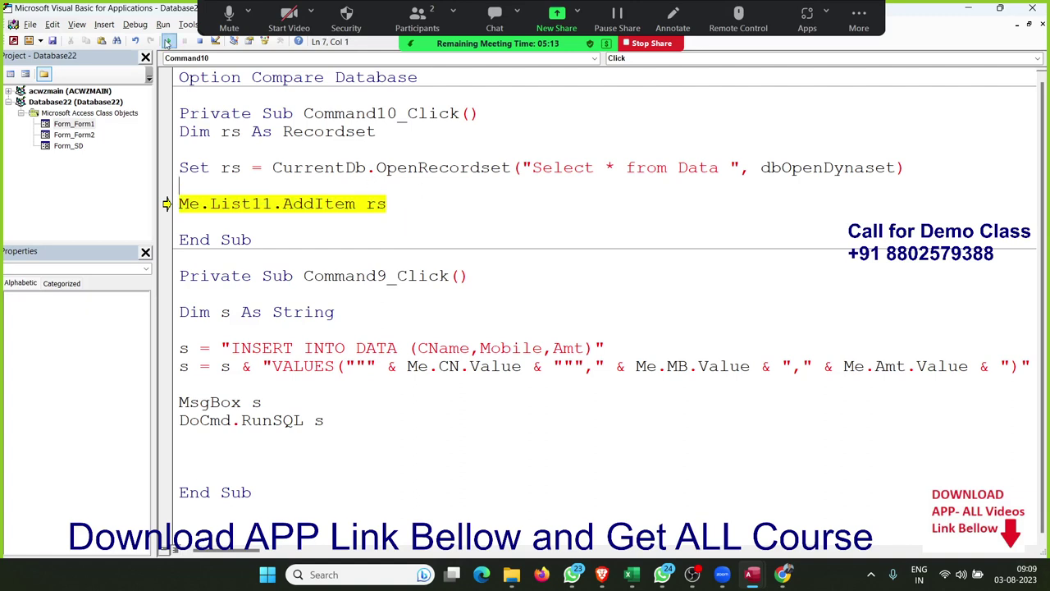
pyautogui.click(510, 350)
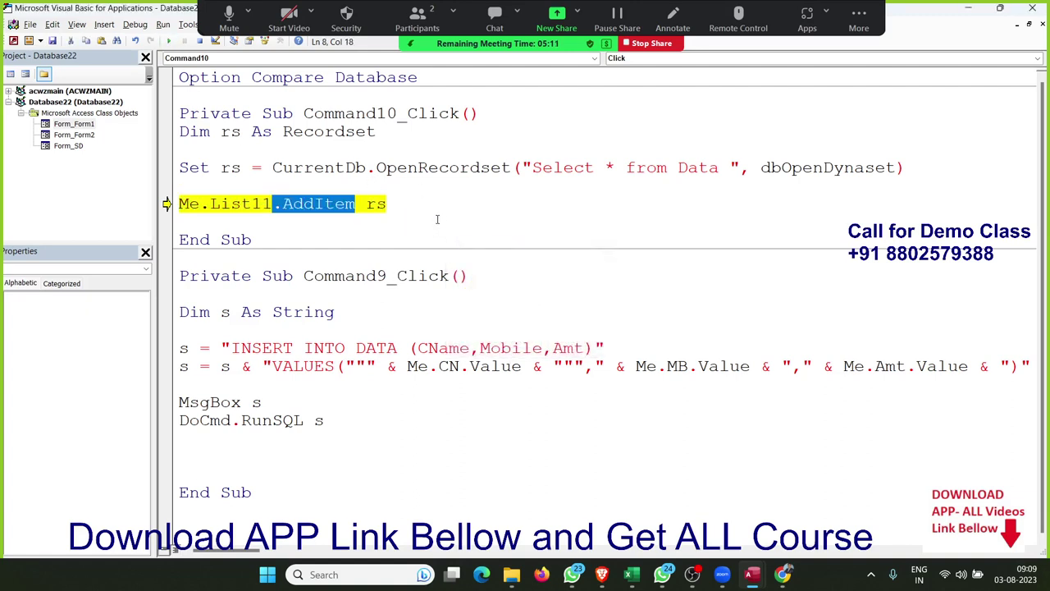
pyautogui.click(424, 211)
pyautogui.write('(')
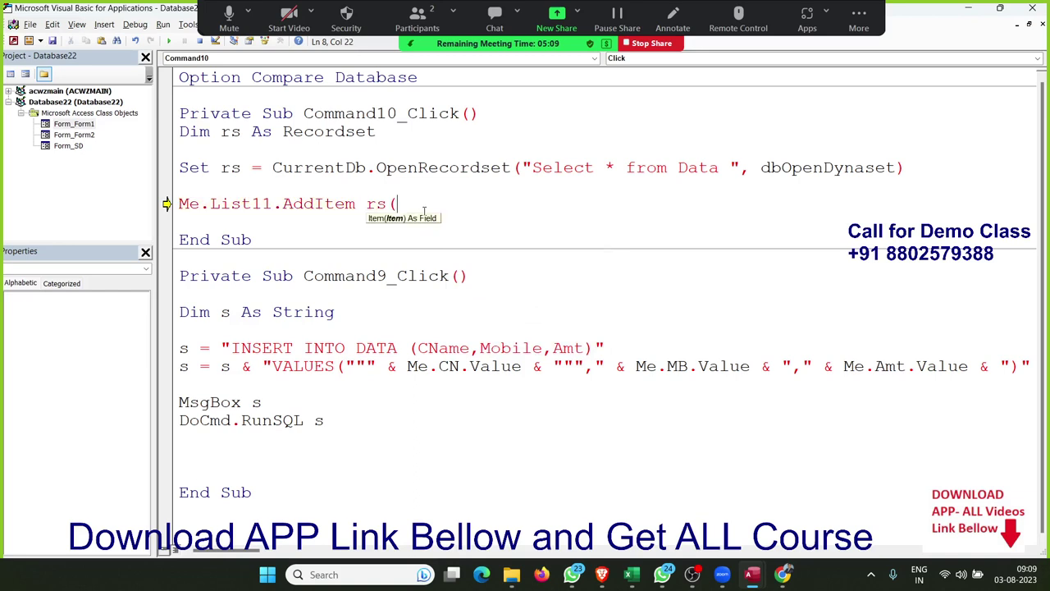
pyautogui.press('BackSpace')
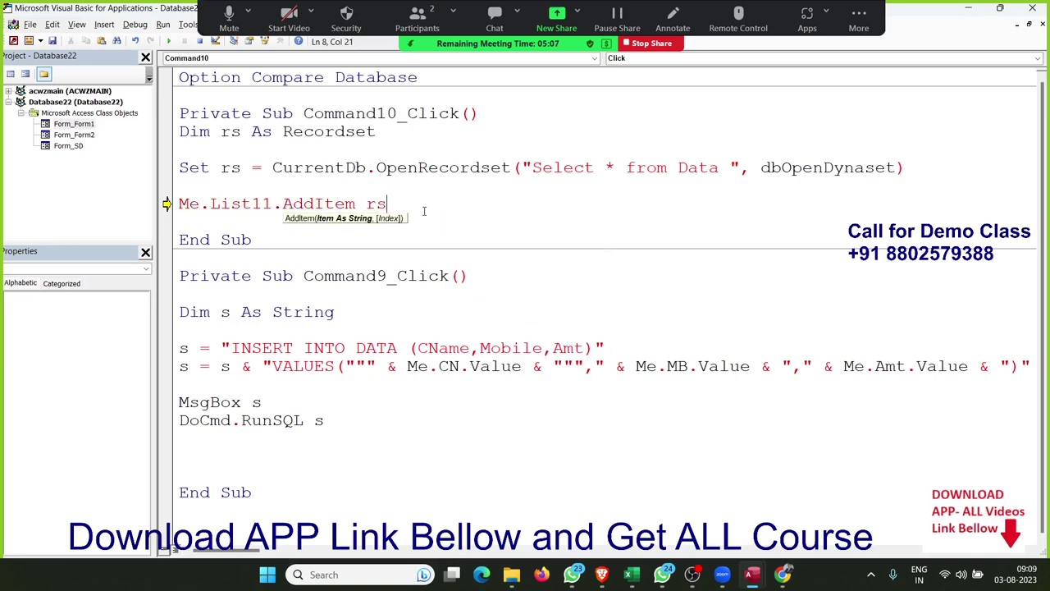
pyautogui.write('.')
pyautogui.press('BackSpace')
pyautogui.write('(')
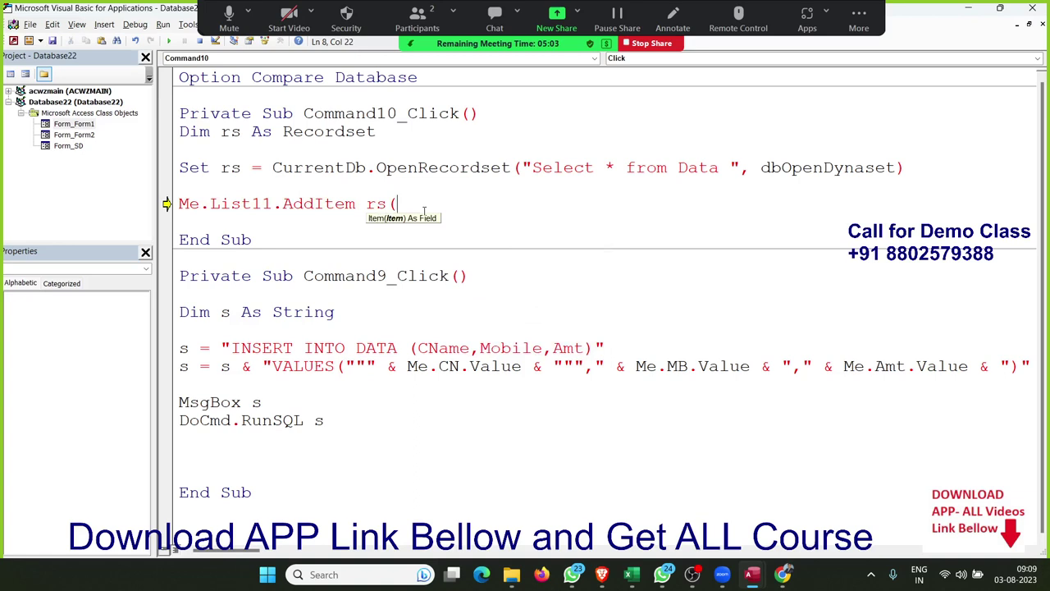
pyautogui.press('BackSpace')
pyautogui.press('BackSpace')
pyautogui.press('BackSpace')
# Insert a blank line above AddItem and start typing 'for each'
pyautogui.press('Up')
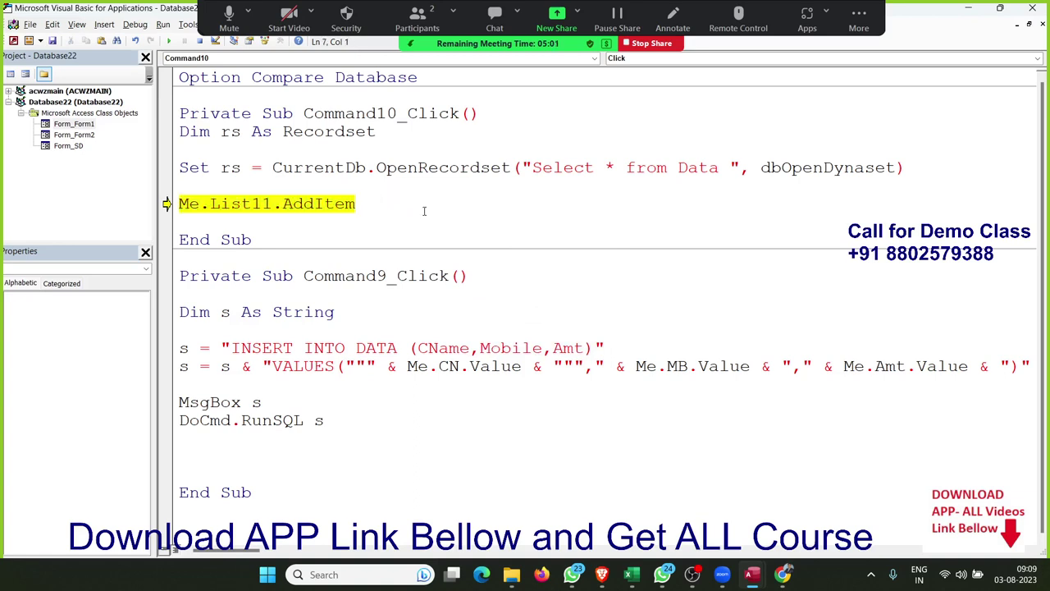
pyautogui.press('Return')
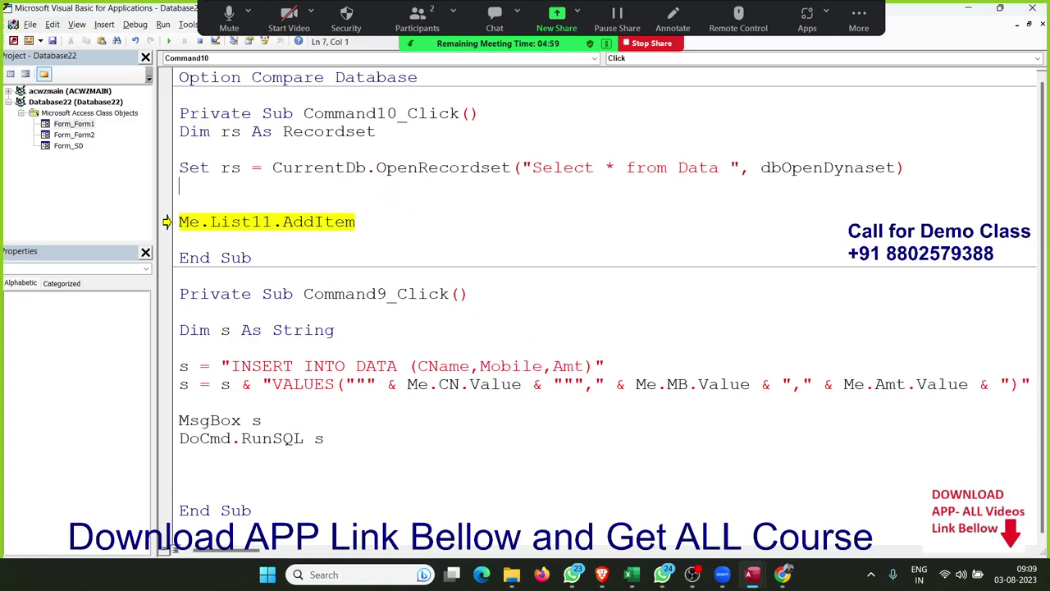
pyautogui.press('Down')
pyautogui.write('fo')
pyautogui.press('BackSpace')
pyautogui.press('BackSpace')
pyautogui.write('for ')
pyautogui.write('each')
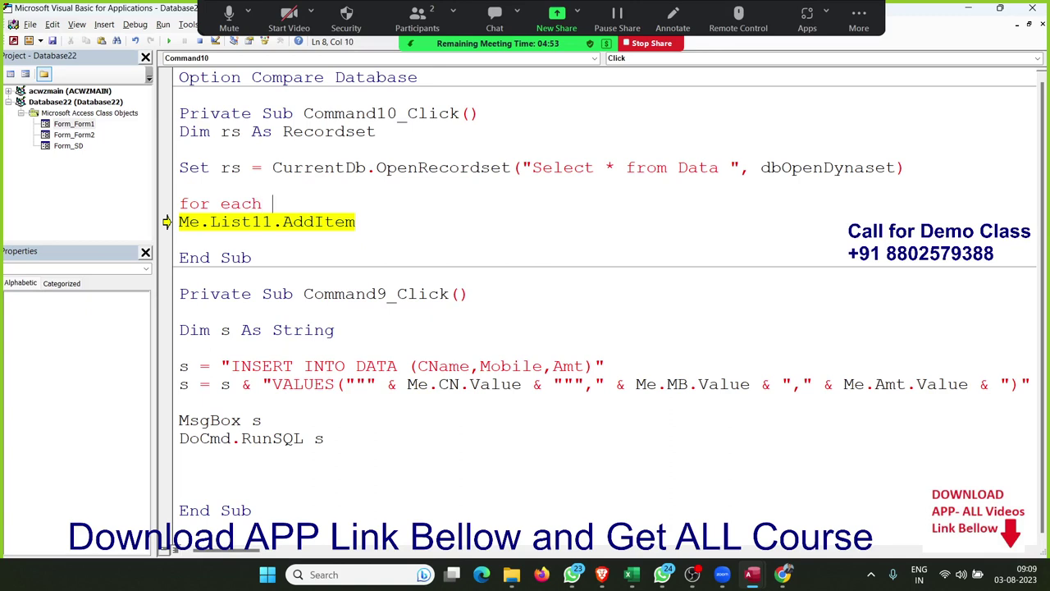
# Build the loop: For Each item In rs, AddItem rs(1), Next item
pyautogui.write('item in ')
pyautogui.write('rs')
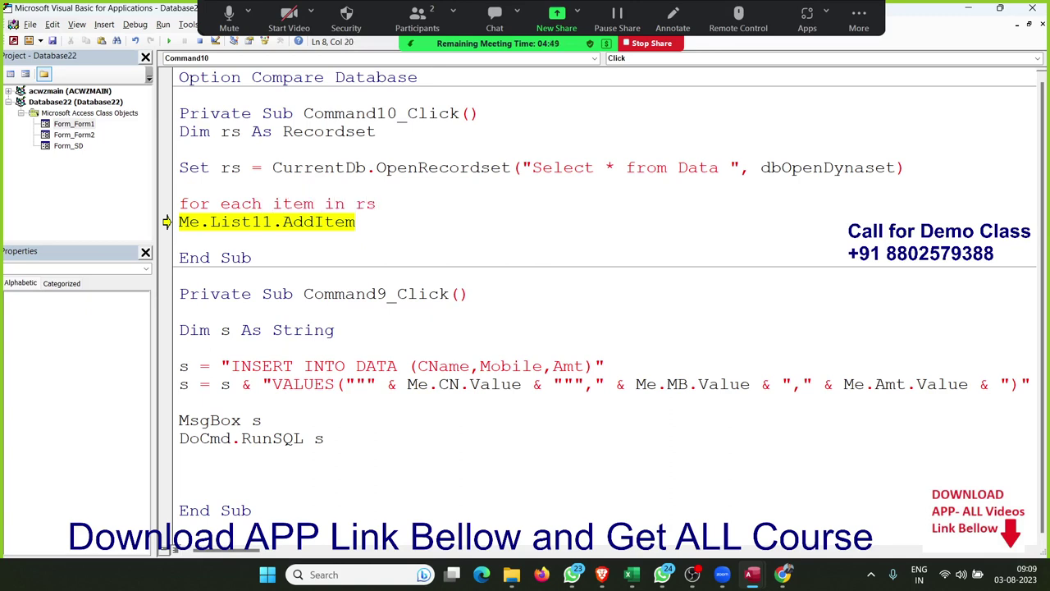
pyautogui.click(446, 224)
pyautogui.write('r')
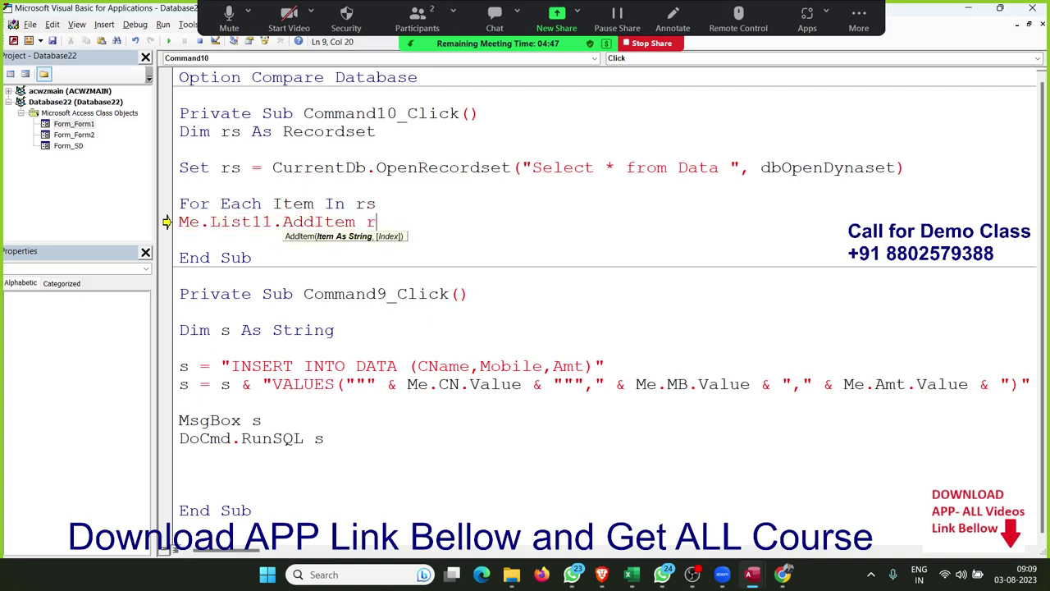
pyautogui.write('s(')
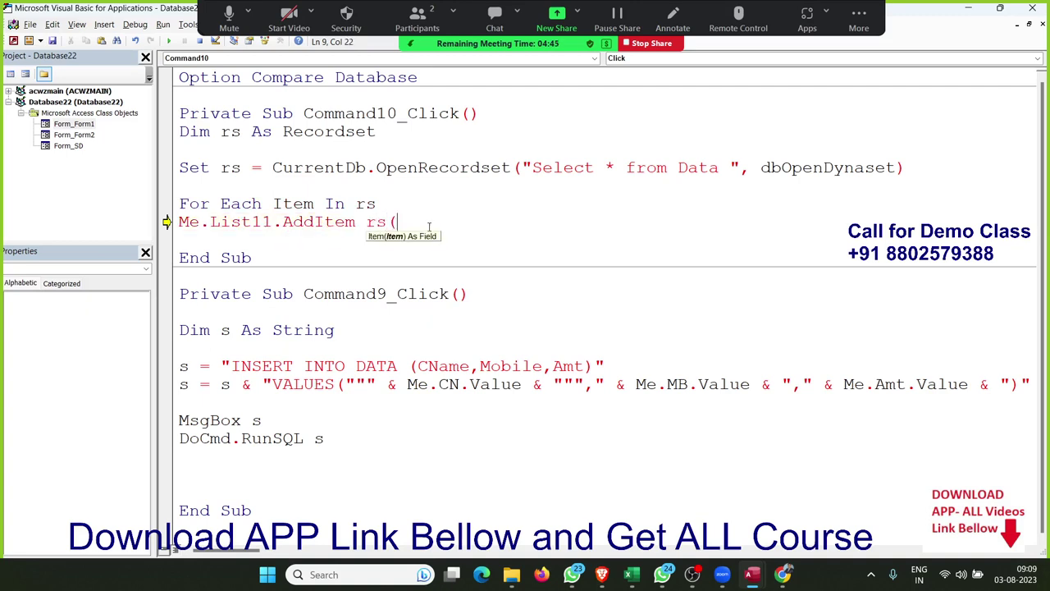
pyautogui.write('1')
pyautogui.write(')')
pyautogui.press('Return')
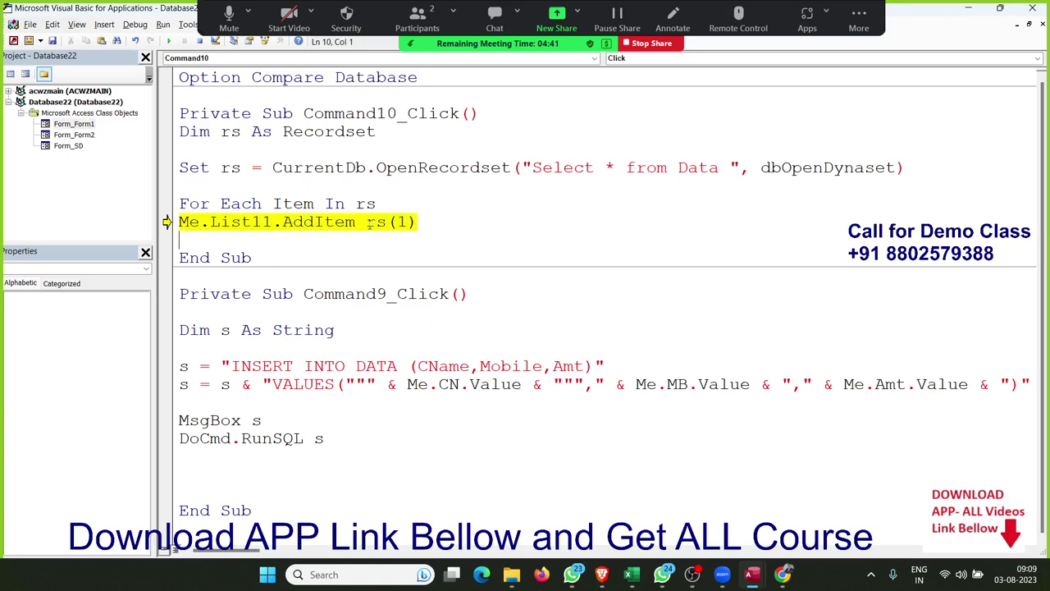
pyautogui.click(369, 222)
pyautogui.click(181, 240)
pyautogui.write('ne')
pyautogui.write('xt ')
pyautogui.write('item')
pyautogui.press('Up')
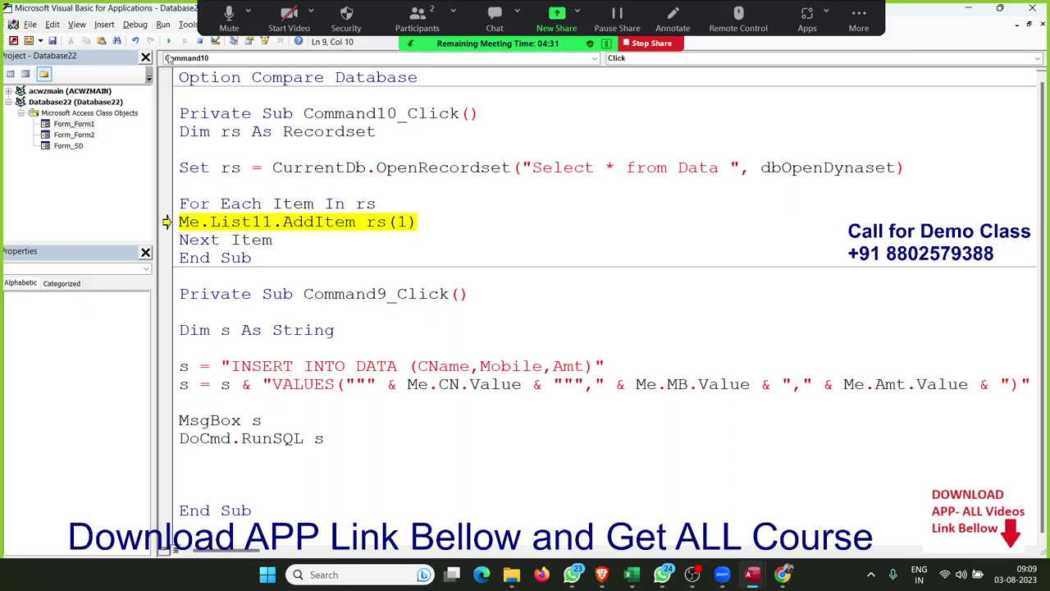
# Reset the paused code, clear the breakpoint, run Command10 on Form1, and debug error 3251
pyautogui.click(167, 222)
pyautogui.click(199, 43)
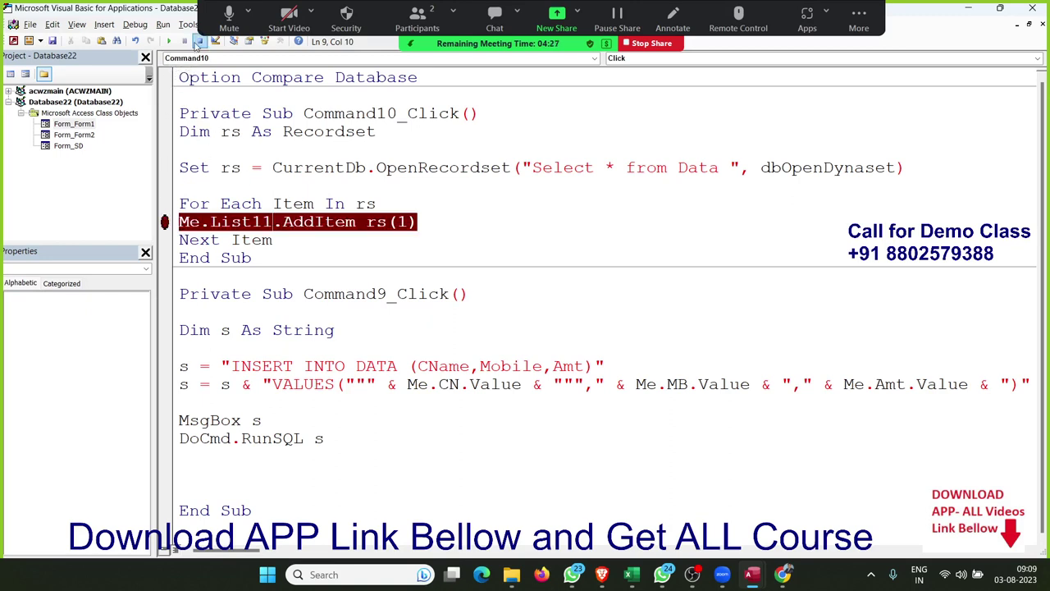
pyautogui.click(165, 222)
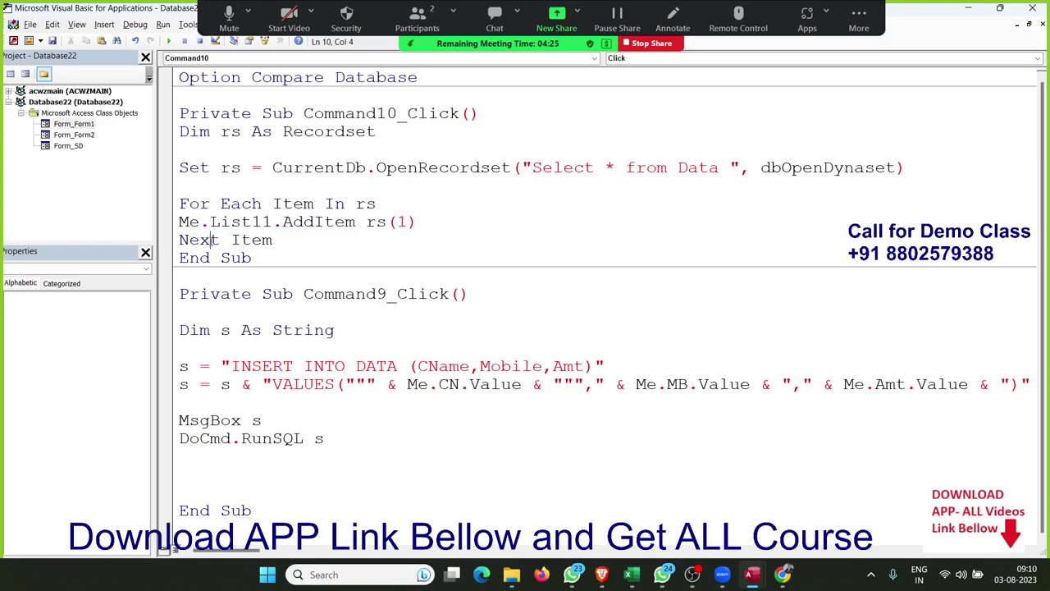
pyautogui.hotkey('alt', 'F11')
pyautogui.click(218, 356)
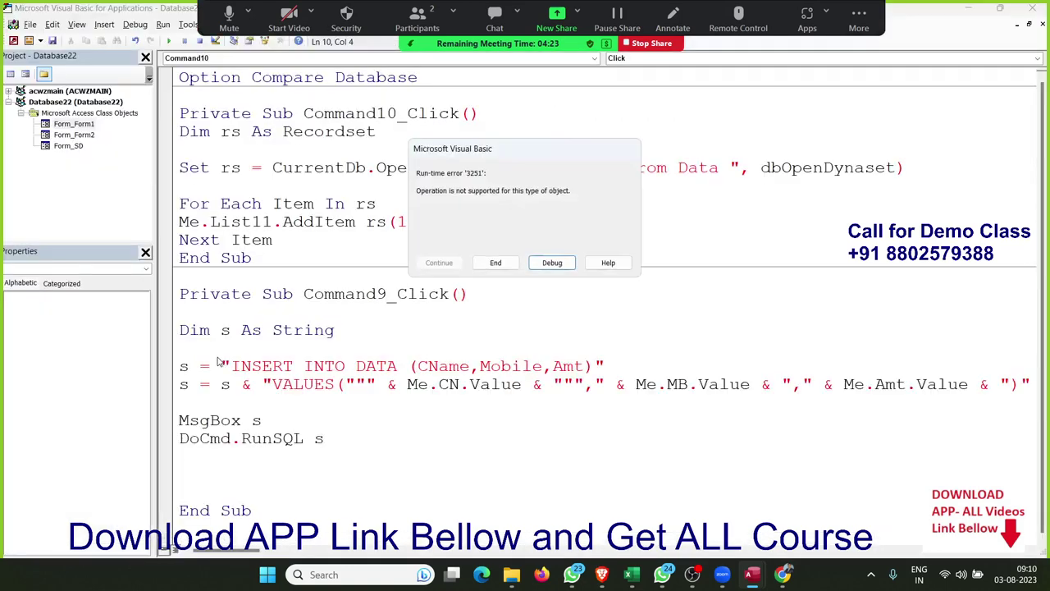
pyautogui.click(546, 265)
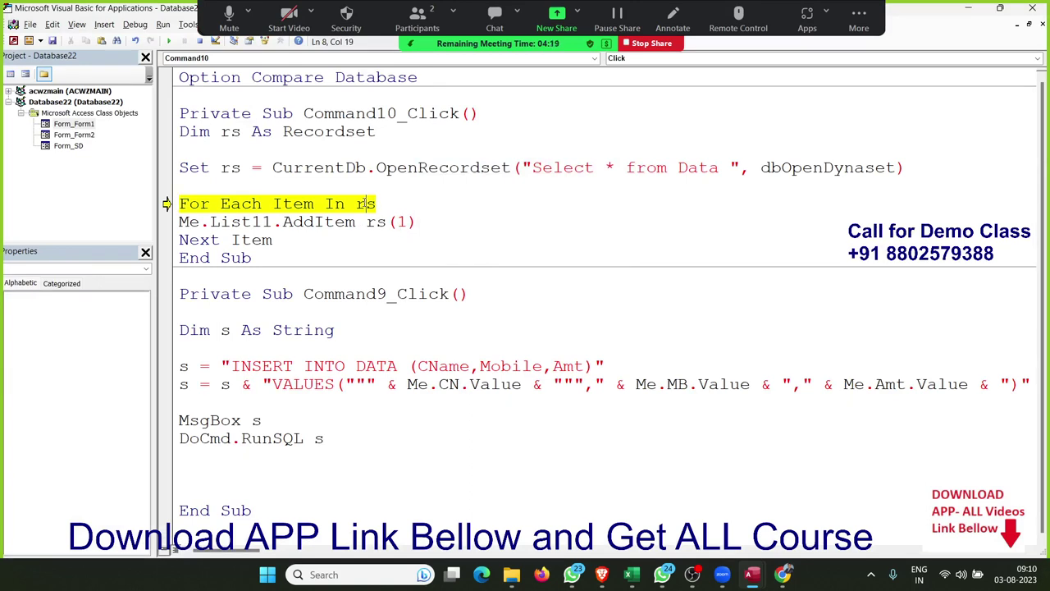
# Delete the Next Item and For Each Item In rs lines from Command10_Click
pyautogui.click(375, 204)
pyautogui.moveTo(273, 239); pyautogui.dragTo(178, 239)
pyautogui.press('Delete')
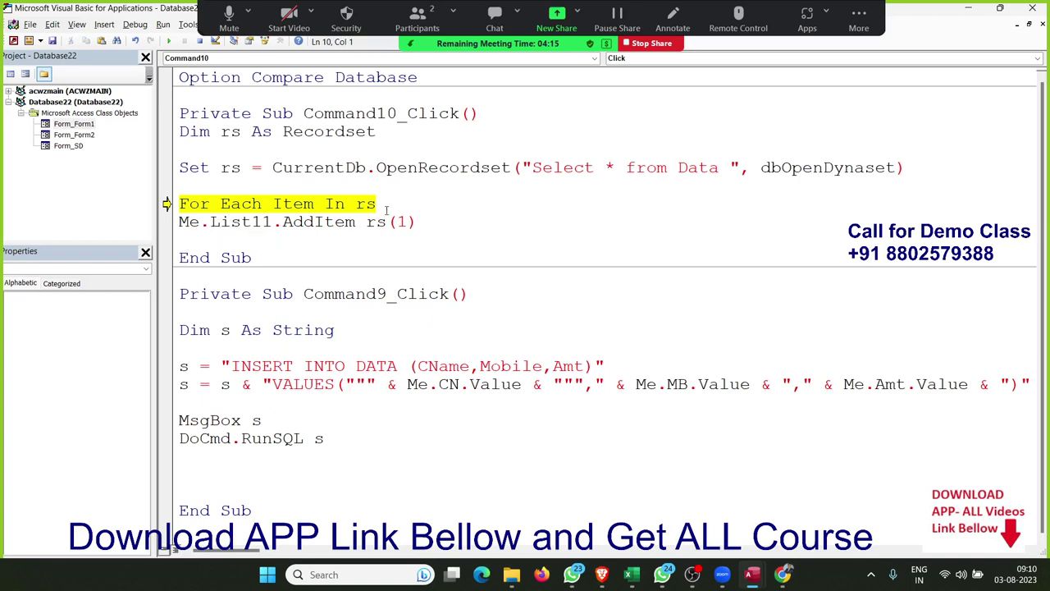
pyautogui.moveTo(377, 203); pyautogui.dragTo(179, 203)
pyautogui.press('Delete')
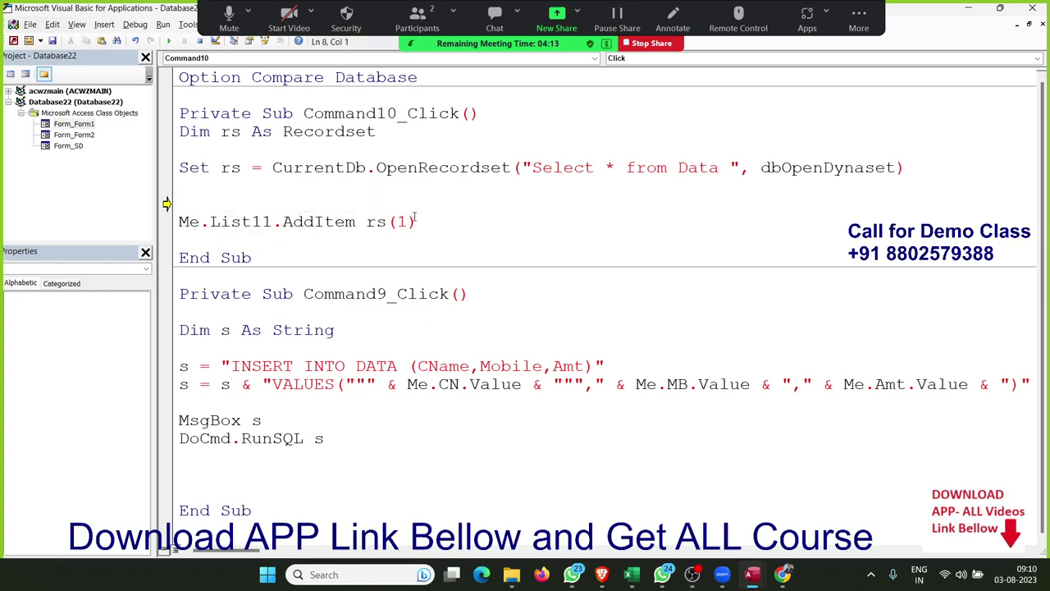
pyautogui.click(417, 222)
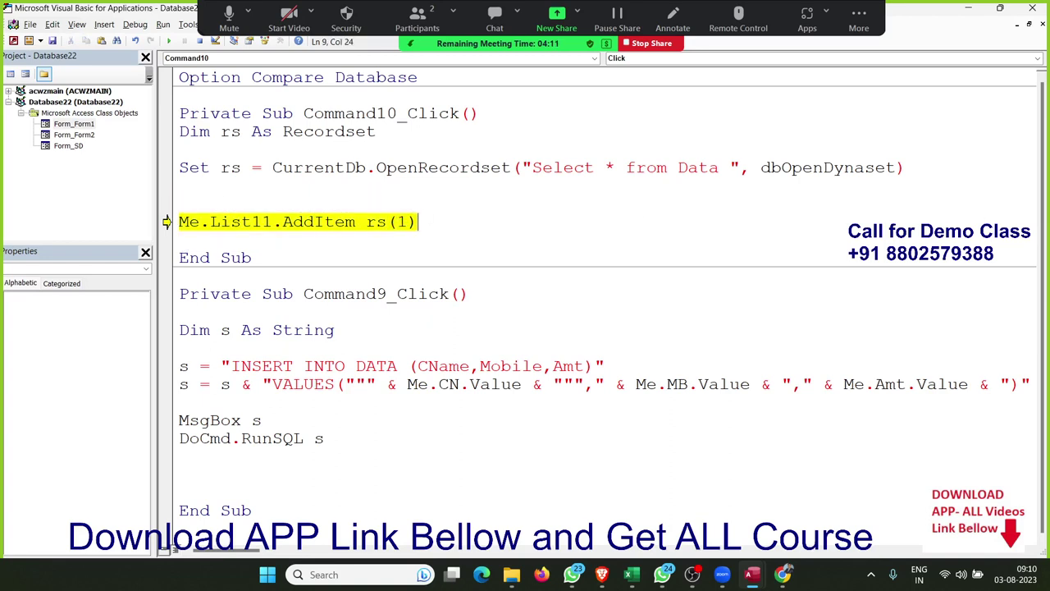
# Check the 'Select * from Data' query in the browser, then delete 'AddItem rs(1)' after Me.List11
pyautogui.click(784, 573)
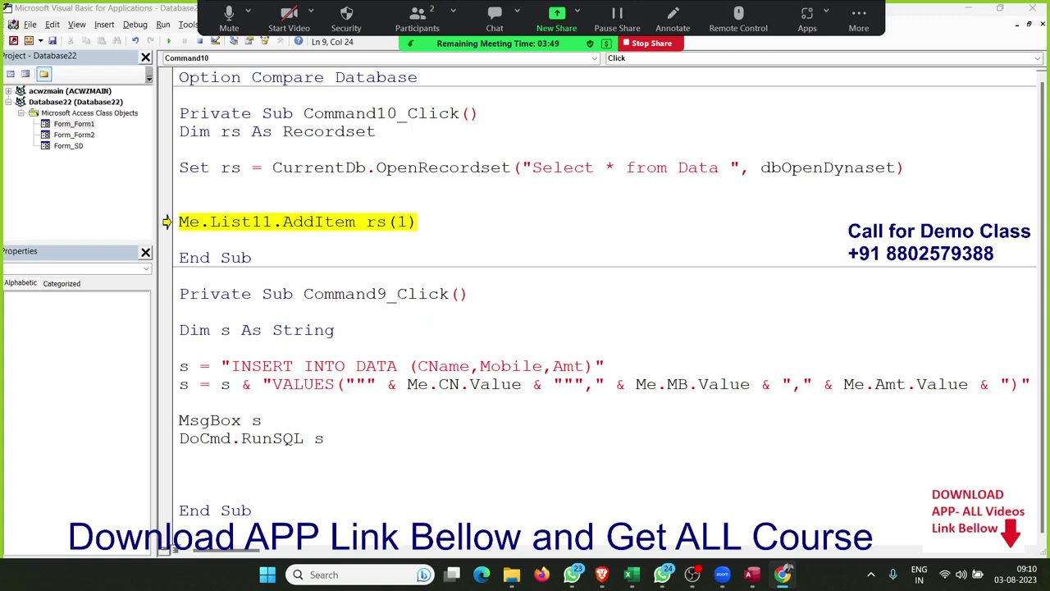
pyautogui.moveTo(552, 167); pyautogui.dragTo(667, 168)
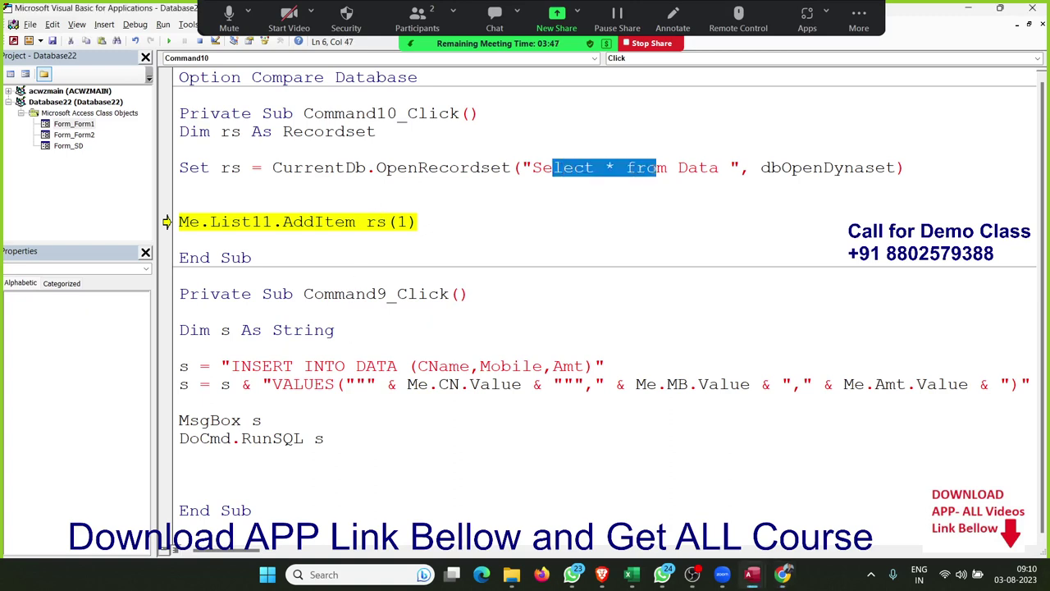
pyautogui.click(481, 245)
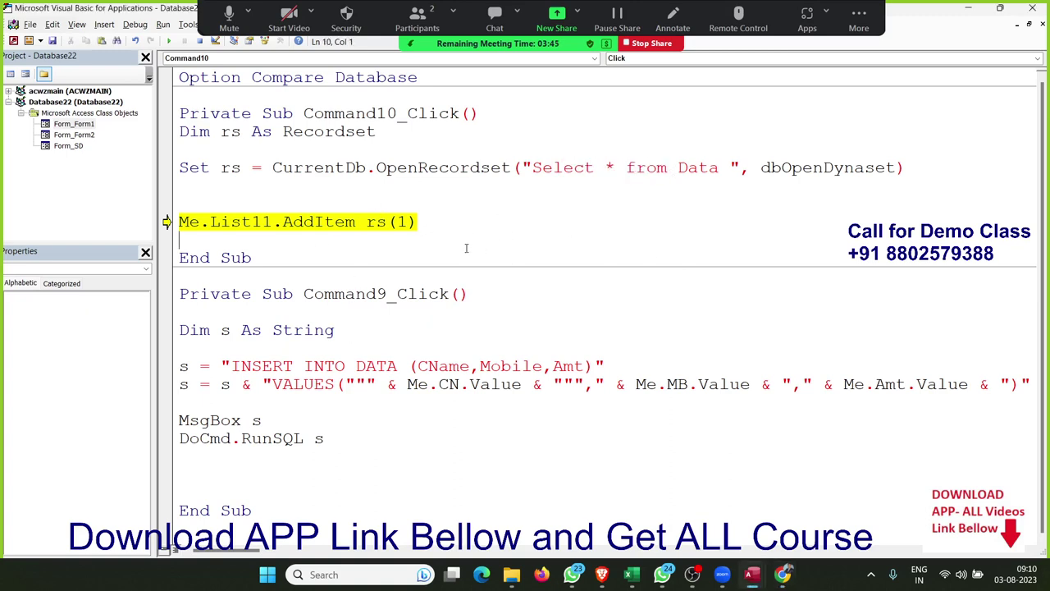
pyautogui.moveTo(520, 167); pyautogui.dragTo(743, 169)
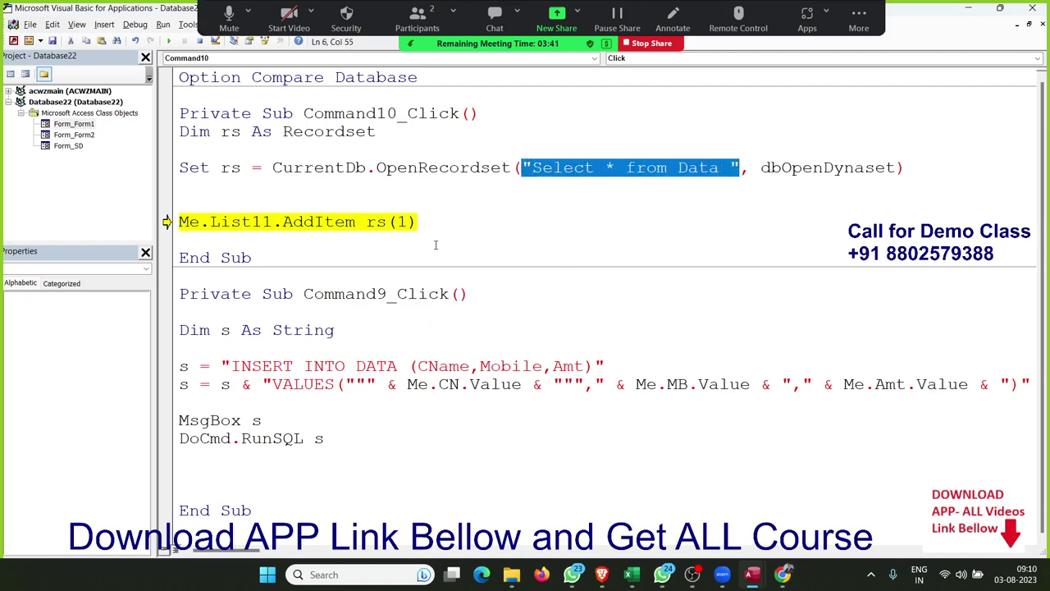
pyautogui.moveTo(427, 223); pyautogui.dragTo(377, 223)
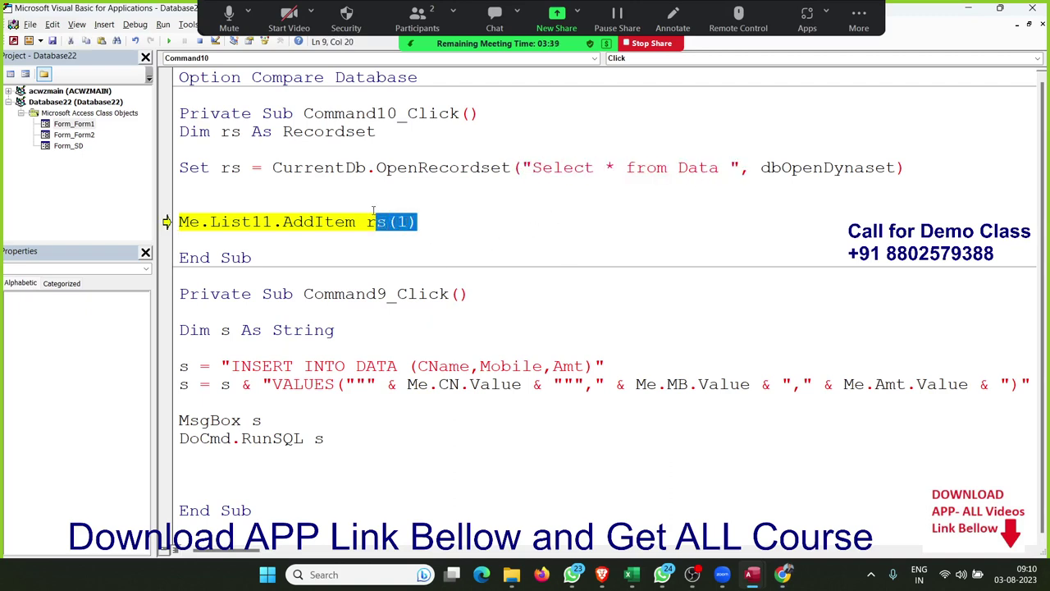
pyautogui.press('BackSpace')
pyautogui.press('BackSpace')
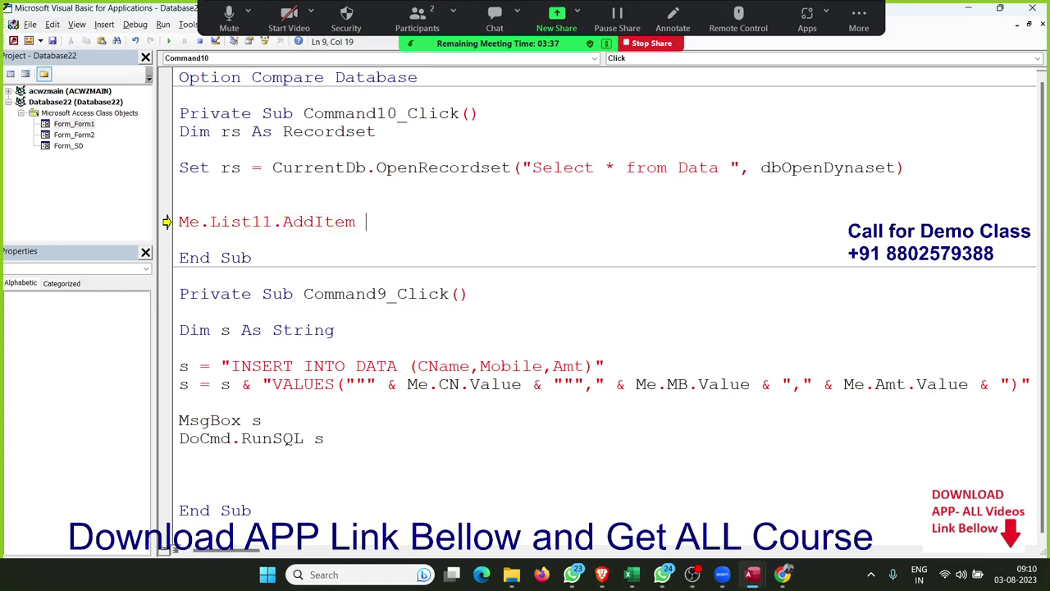
pyautogui.press('BackSpace')
pyautogui.press('BackSpace')
pyautogui.press('BackSpace')
pyautogui.press('BackSpace')
pyautogui.press('BackSpace')
# Set Me.List11.RowSource = "Select * from Data ", fixing the doubled quote marks
pyautogui.write('.')
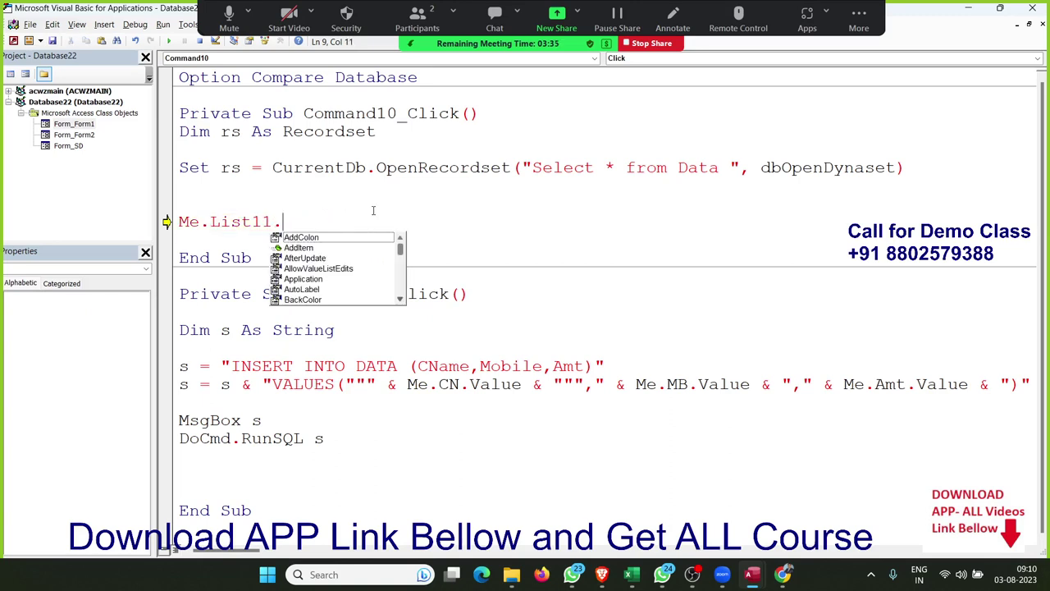
pyautogui.write('row')
pyautogui.press('Tab')
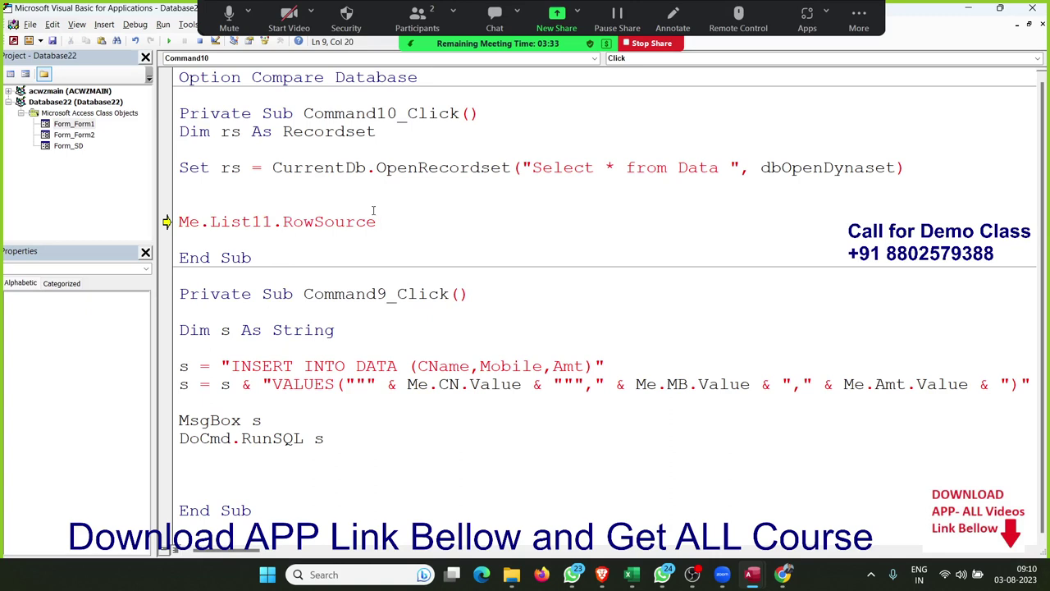
pyautogui.write('=""Select * from Data ""')
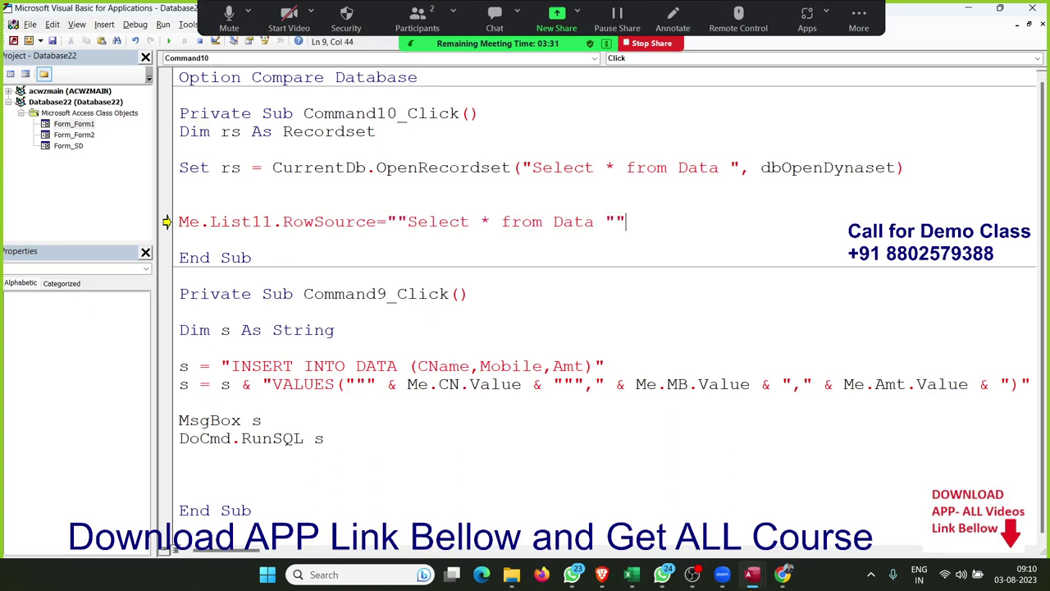
pyautogui.click(373, 211)
pyautogui.press('Return')
pyautogui.press('BackSpace')
pyautogui.click(611, 222)
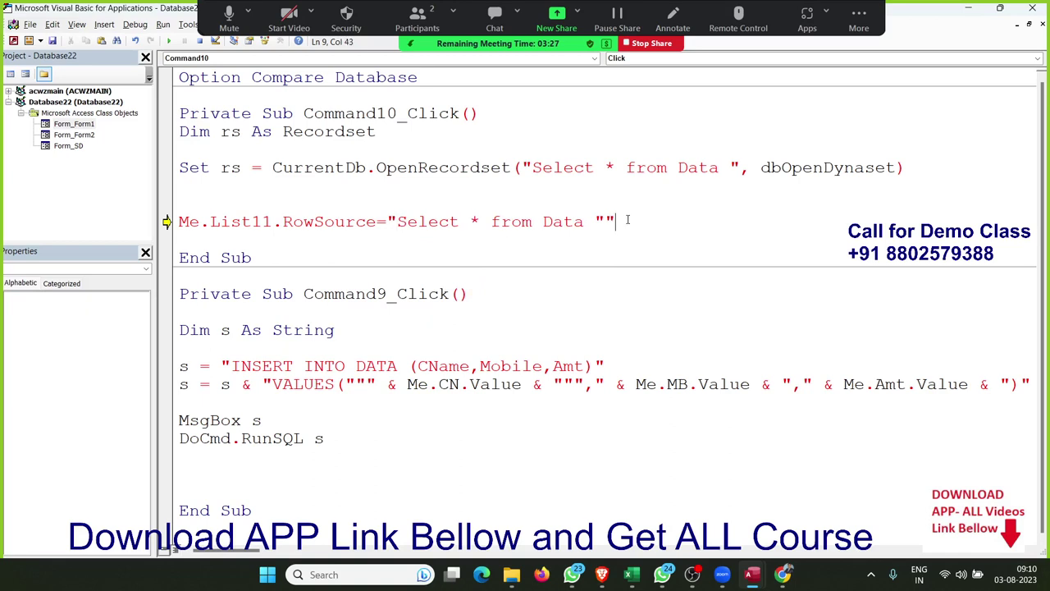
pyautogui.press('BackSpace')
pyautogui.click(465, 203)
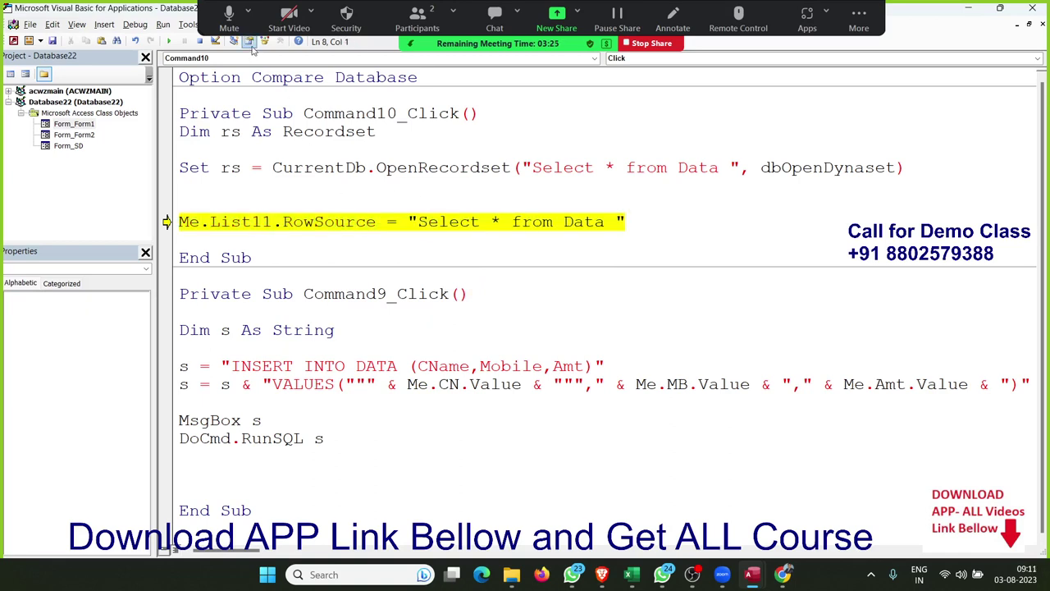
# Stop the paused code run and close Form1 without saving changes
pyautogui.click(169, 41)
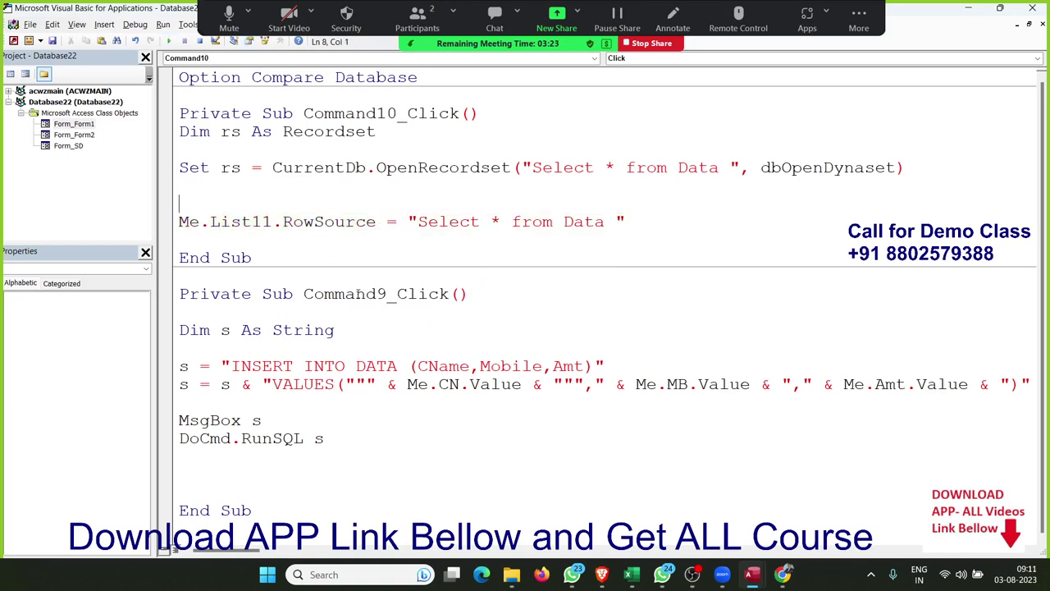
pyautogui.hotkey('alt', 'Tab')
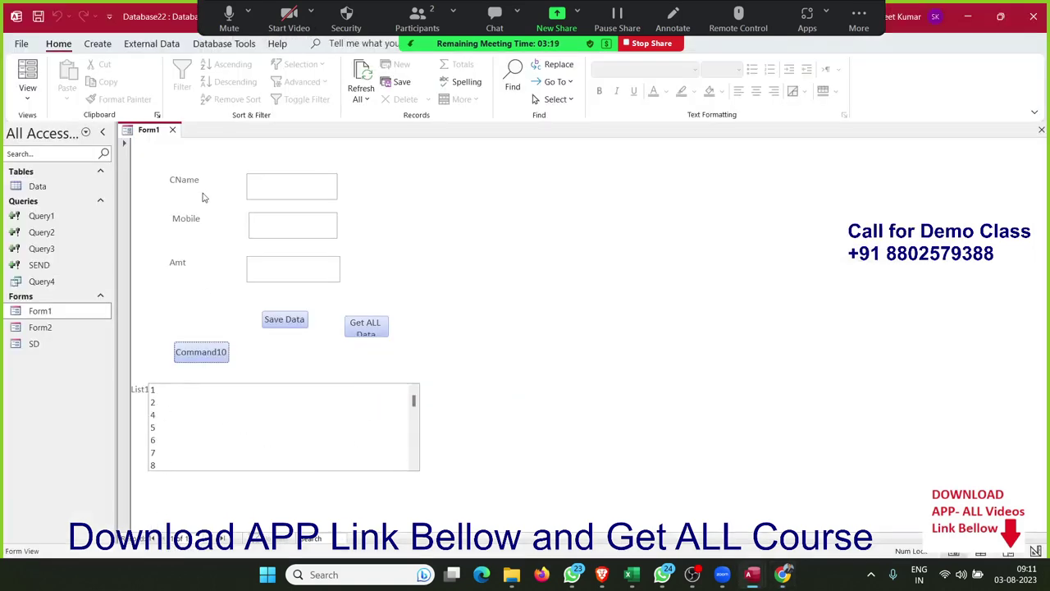
pyautogui.click(173, 130)
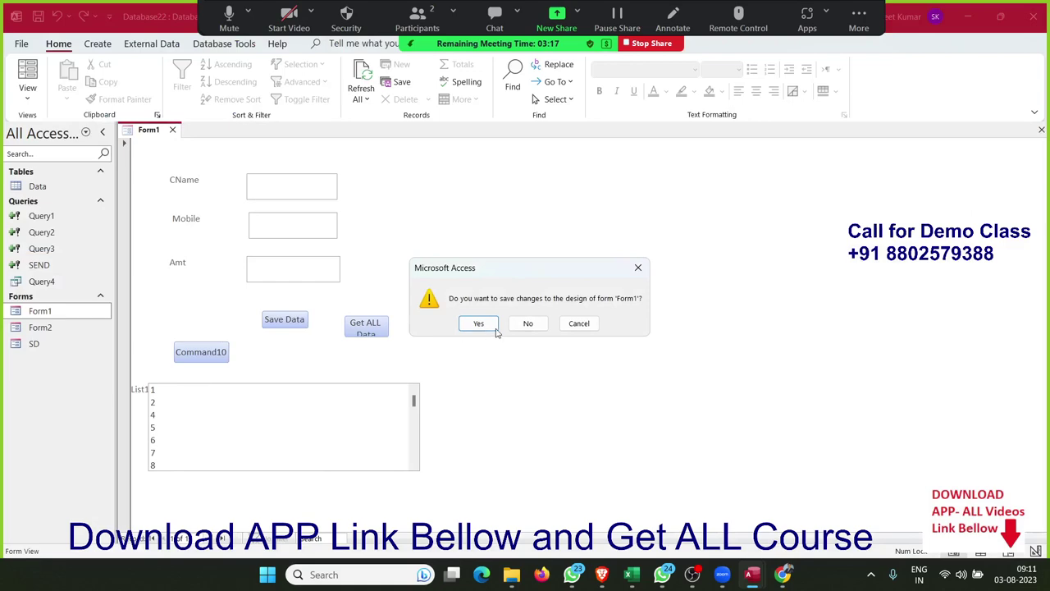
pyautogui.click(527, 325)
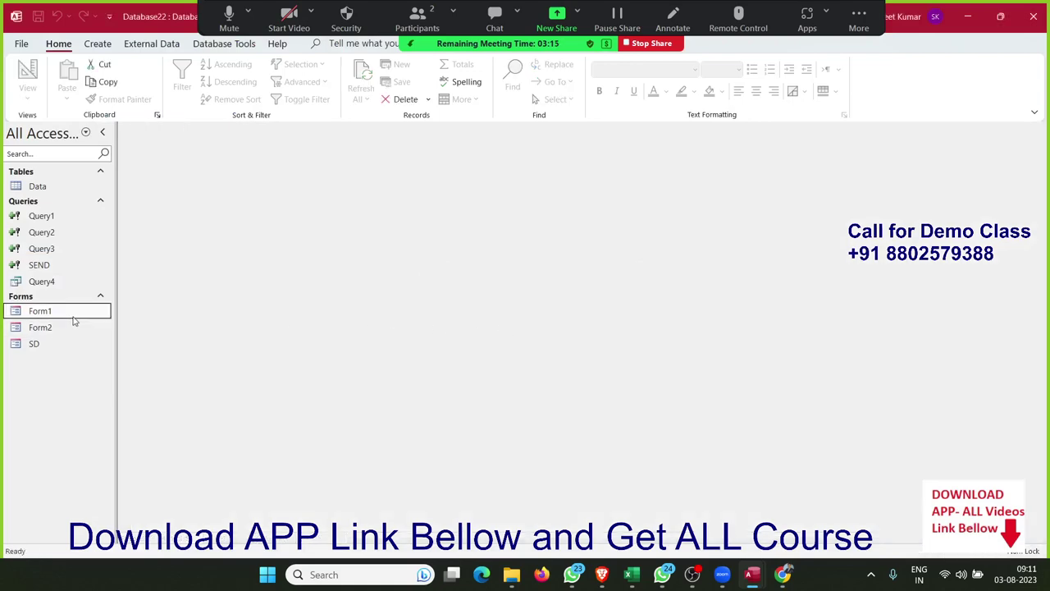
# Return to Command10_Click, place the caret above the List11 line, then check the browser
pyautogui.hotkey('alt', 'Tab')
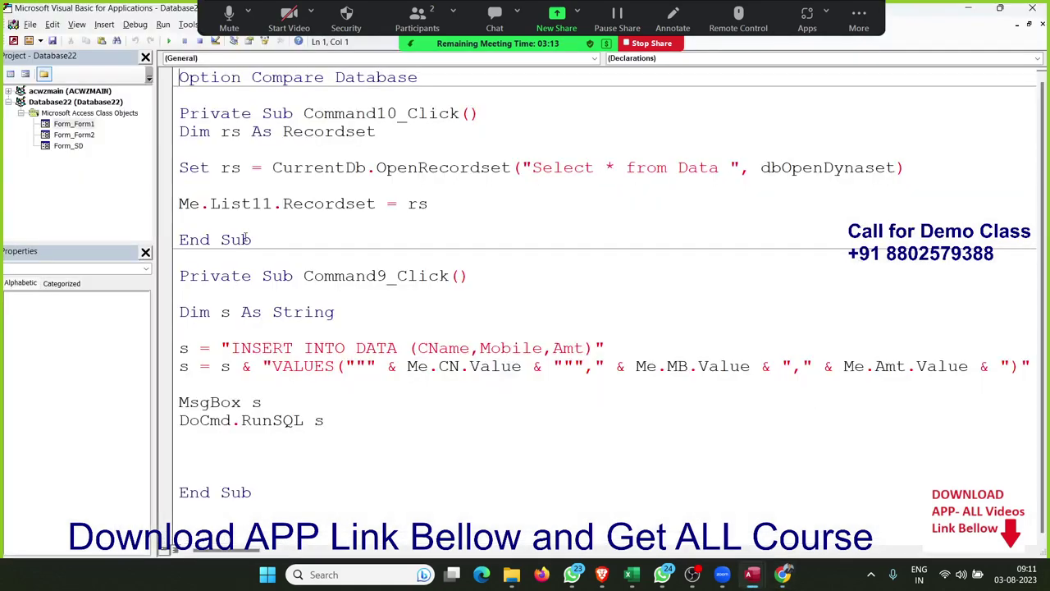
pyautogui.click(256, 185)
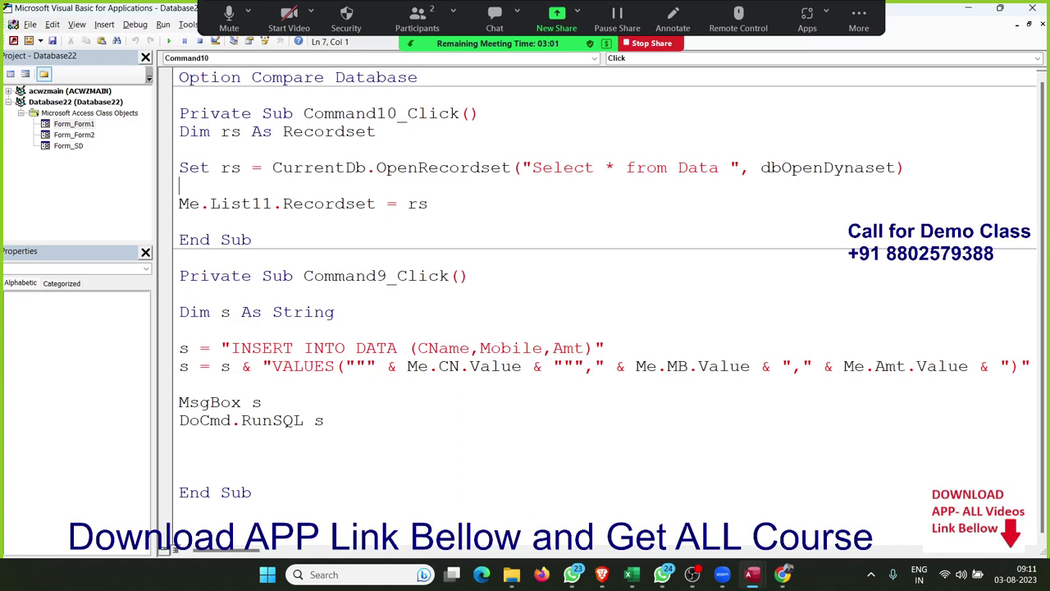
pyautogui.click(784, 574)
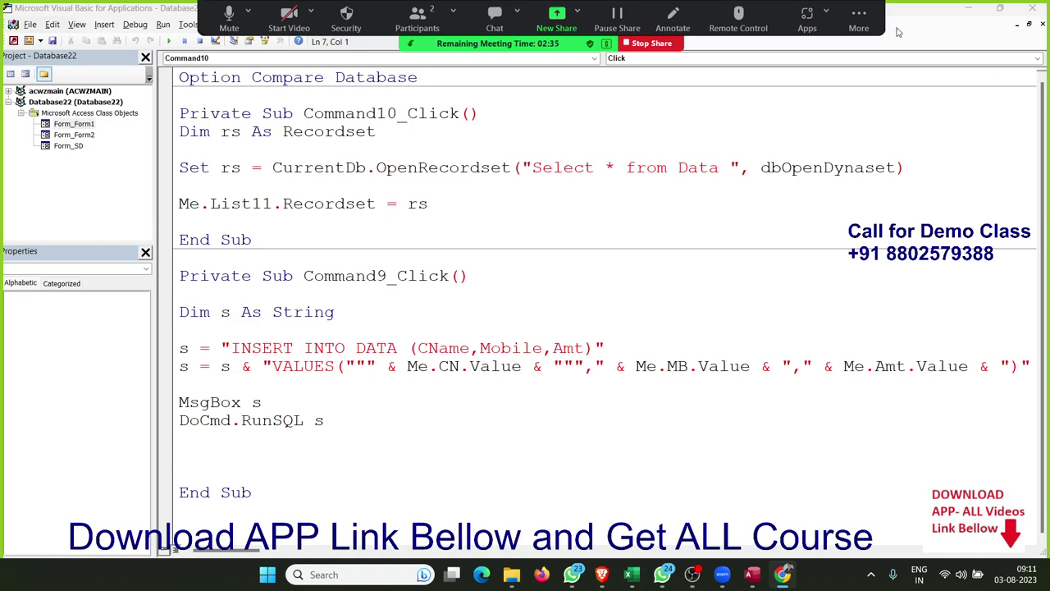
# End the Zoom meeting for all participants
pyautogui.click(870, 24)
pyautogui.click(872, 246)
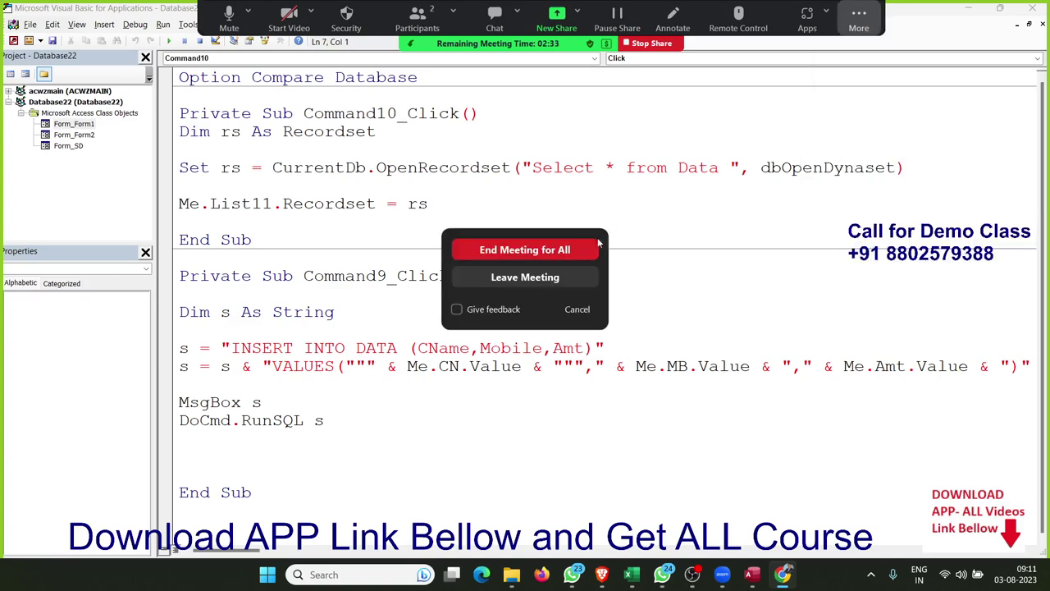
pyautogui.click(571, 251)
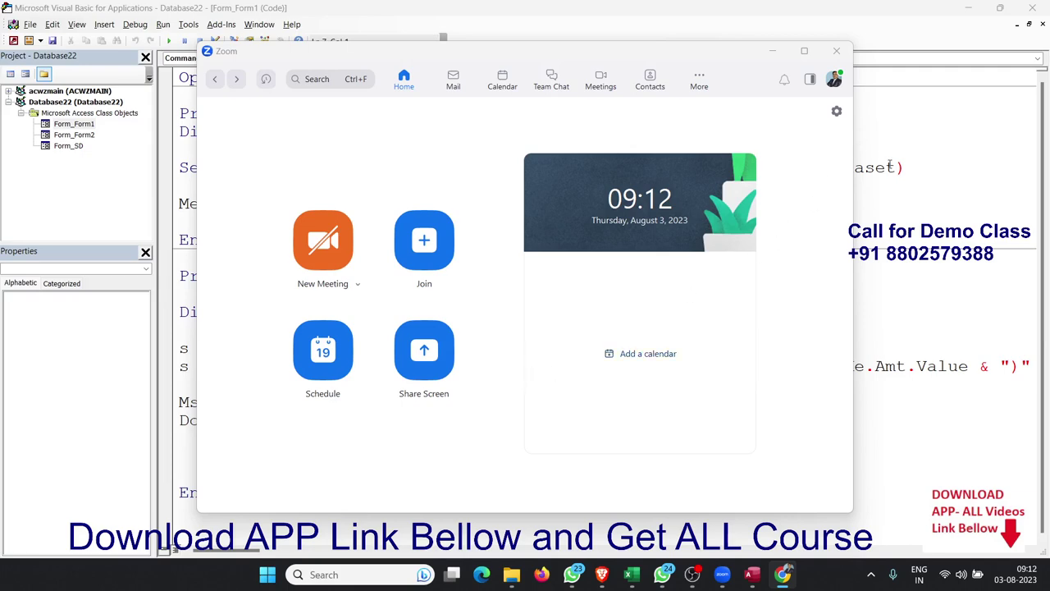
# Close the VBA editor and Access, leaving the Zoom home window
pyautogui.click(1039, 68)
pyautogui.click(1039, 10)
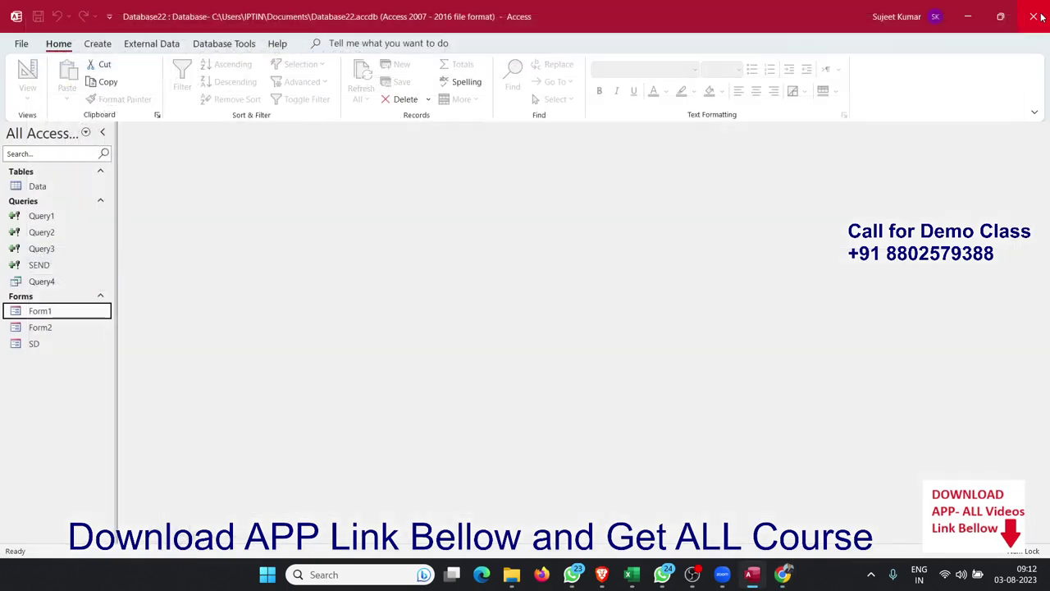
pyautogui.click(1040, 12)
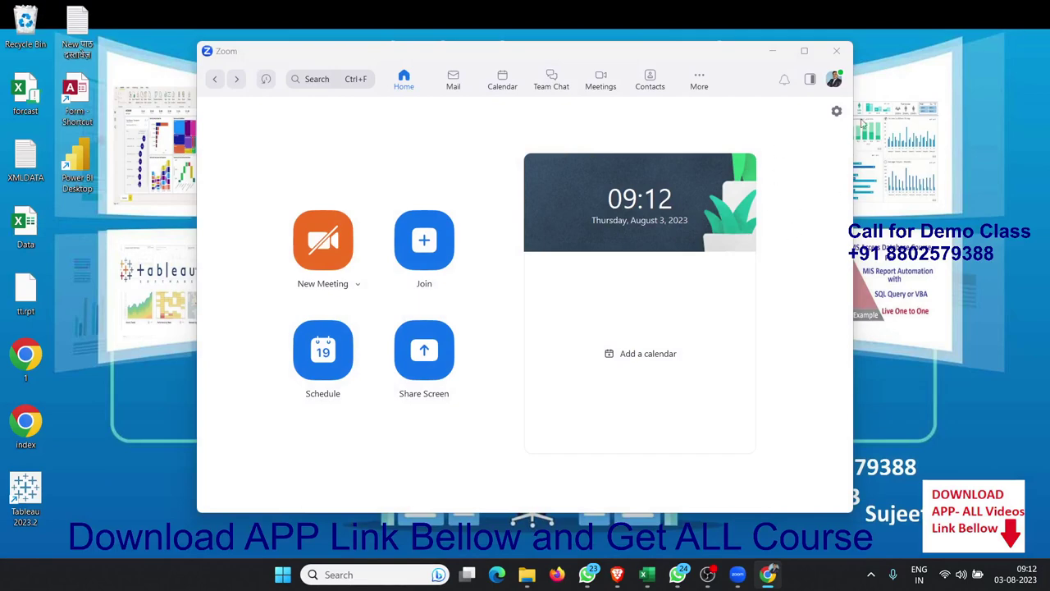